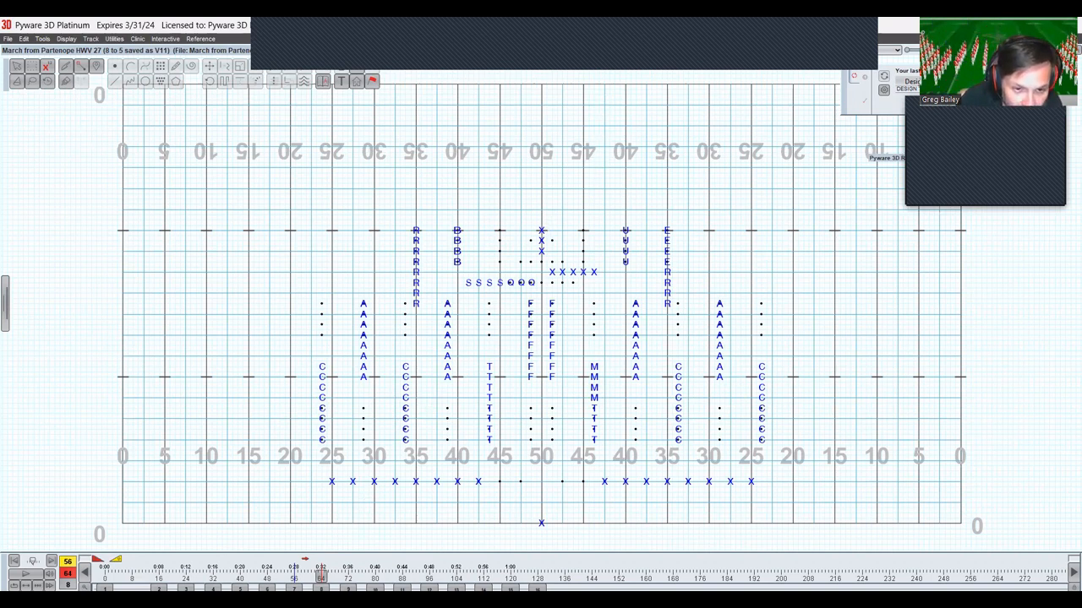
For counts 64 to 66, push the horizontal row of five X performers beside the 50-yard line two steps toward the front sideline
left_click(348, 575)
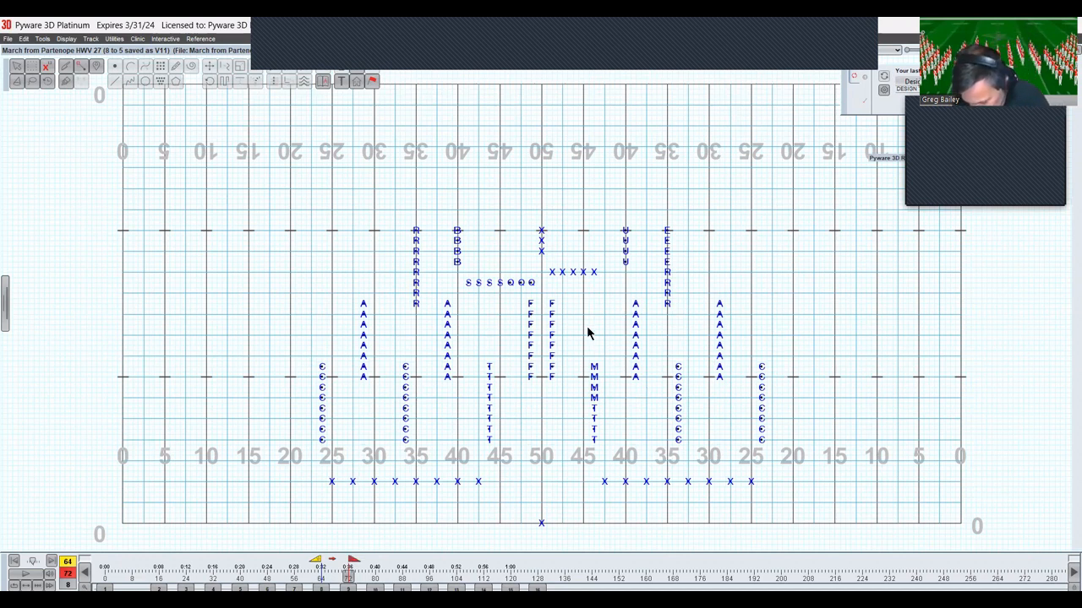
key("Escape")
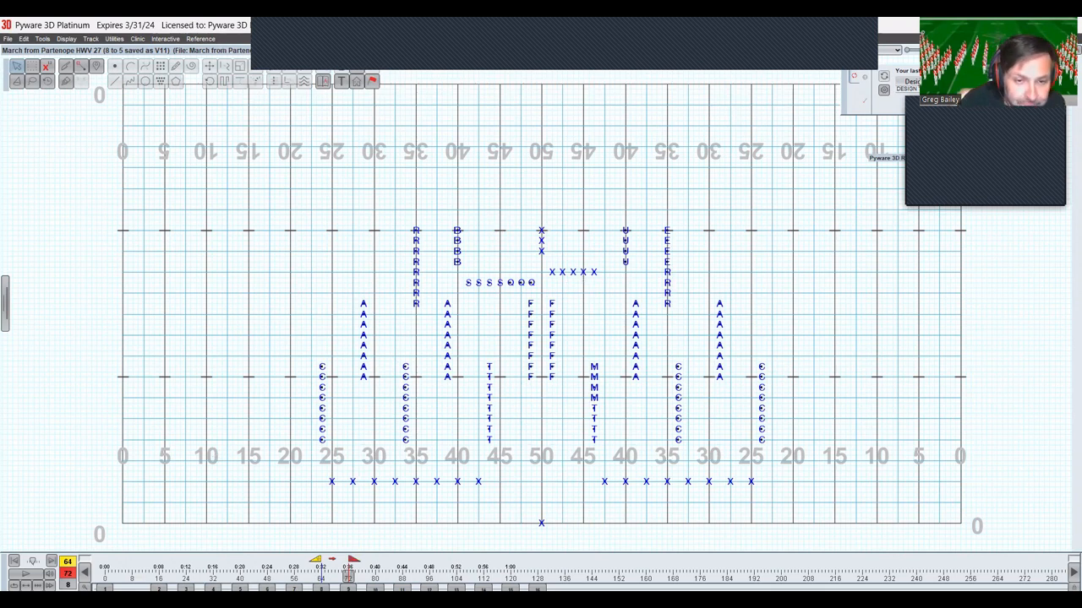
left_click_drag(352, 560, 331, 568)
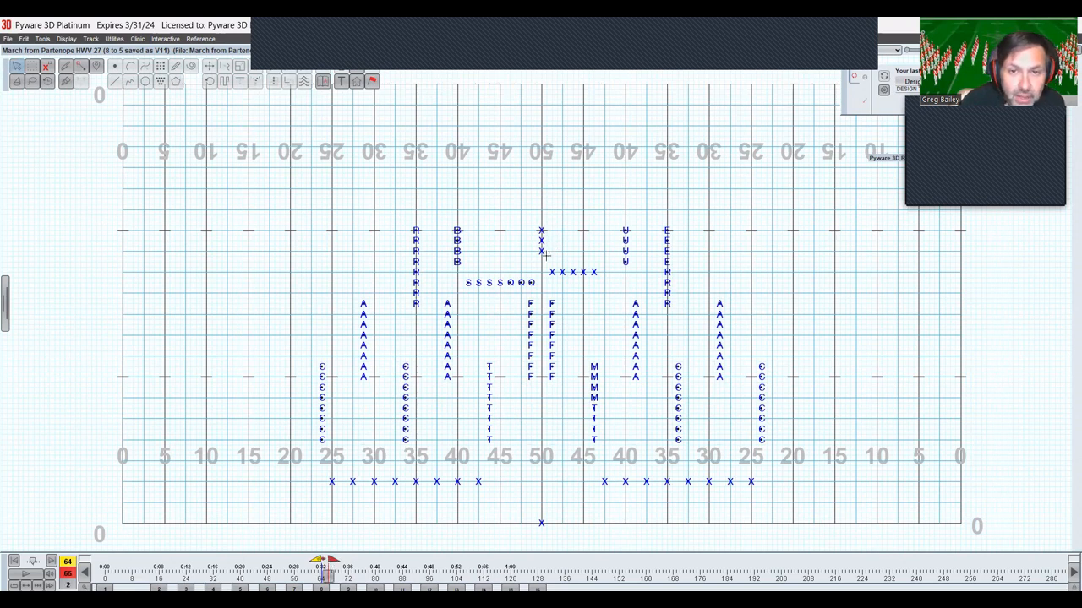
left_click_drag(546, 261, 603, 282)
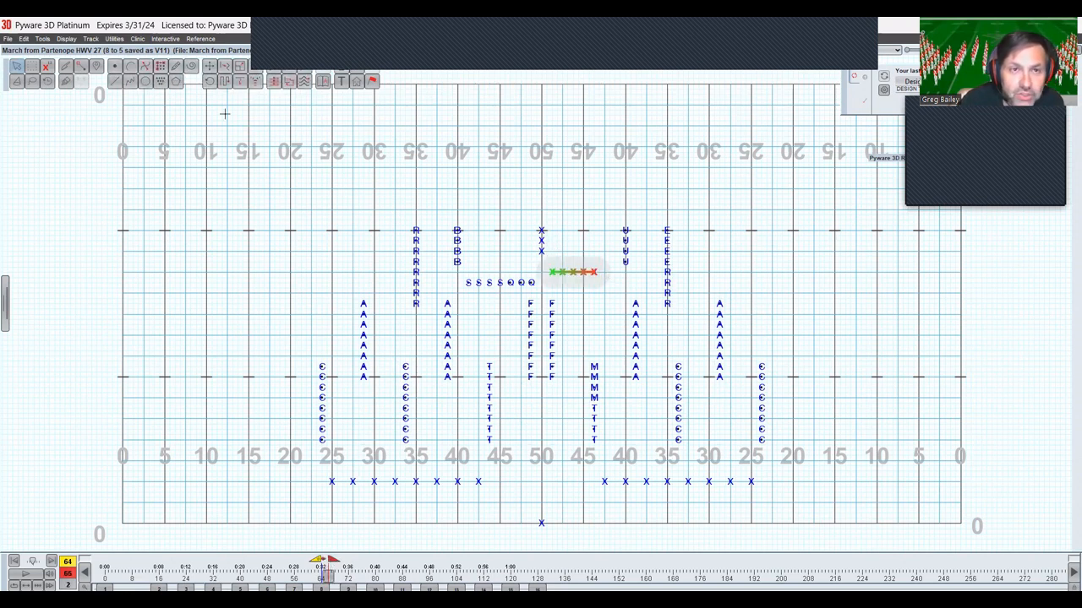
left_click(208, 73)
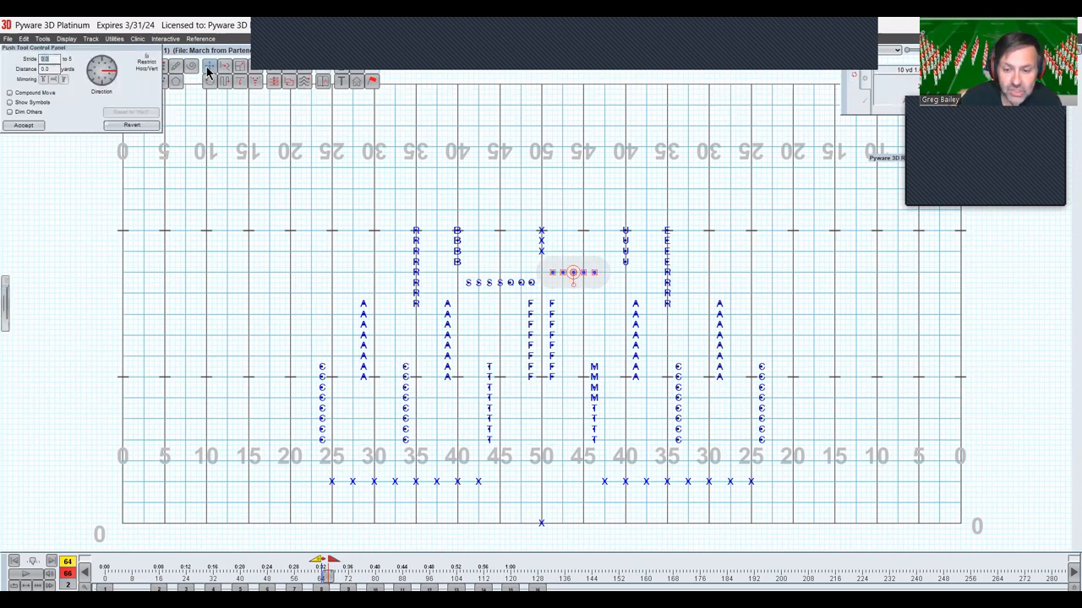
key("Down")
key("Down")
key("Return")
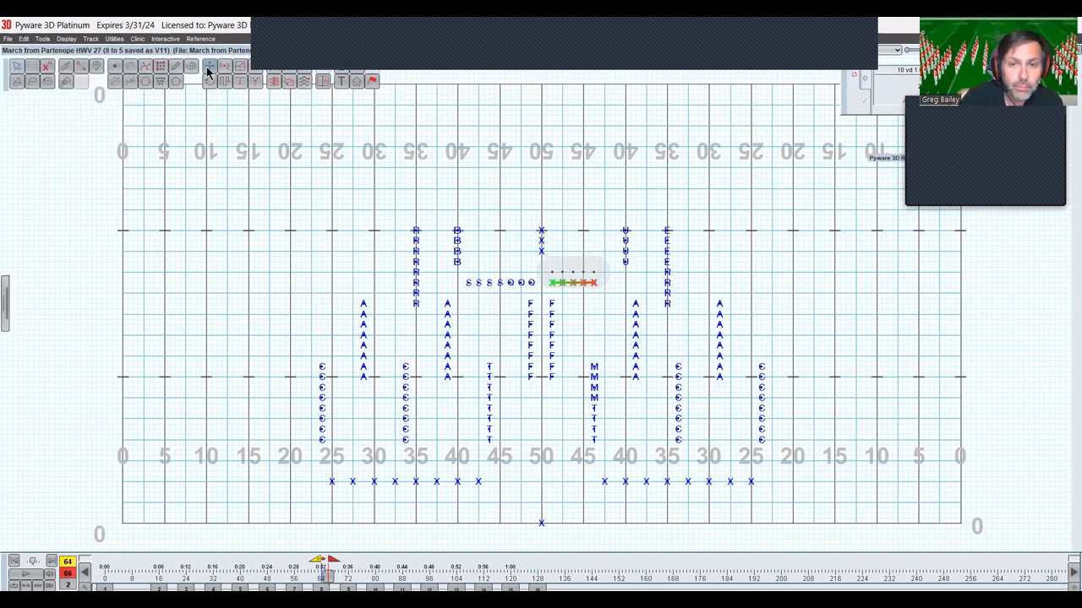
left_click(537, 214)
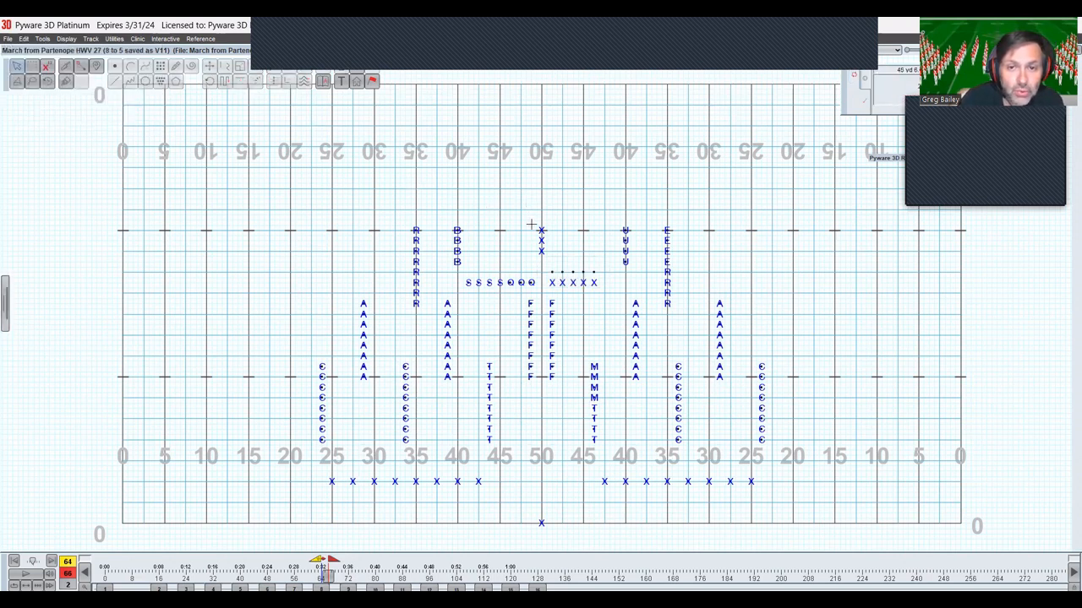
For counts 64 to 72, push the three X performers on the 50-yard line 5 yards toward the front sideline
left_click_drag(532, 221, 563, 260)
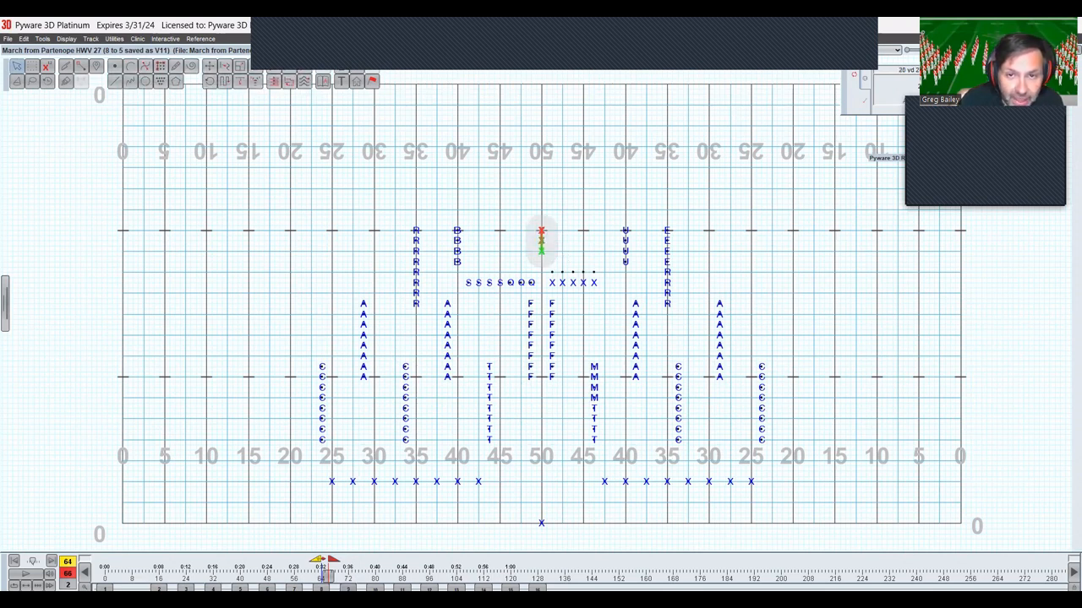
left_click_drag(332, 559, 353, 560)
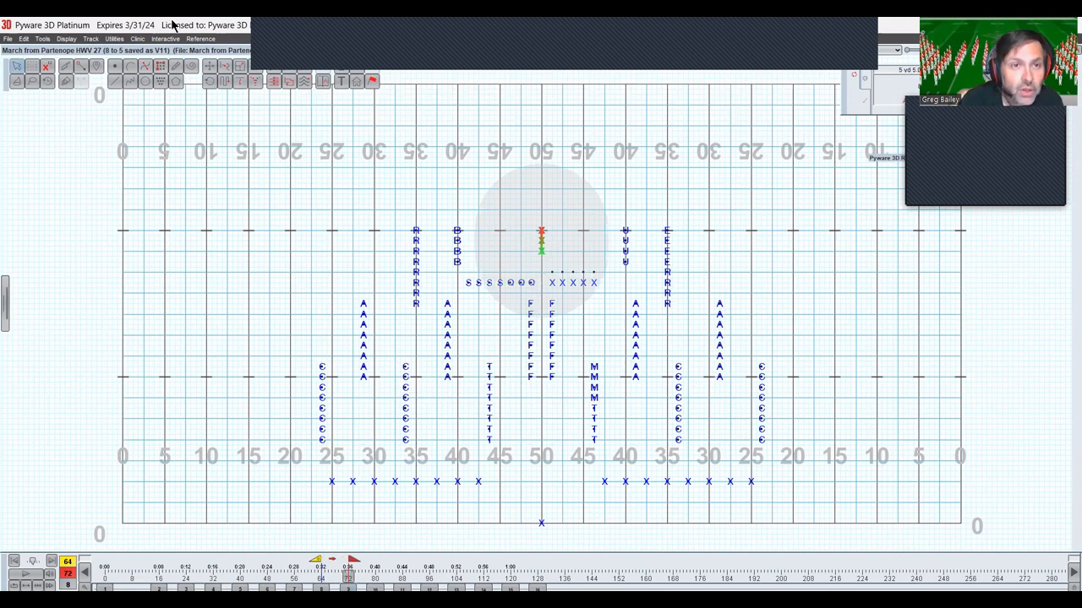
left_click(209, 67)
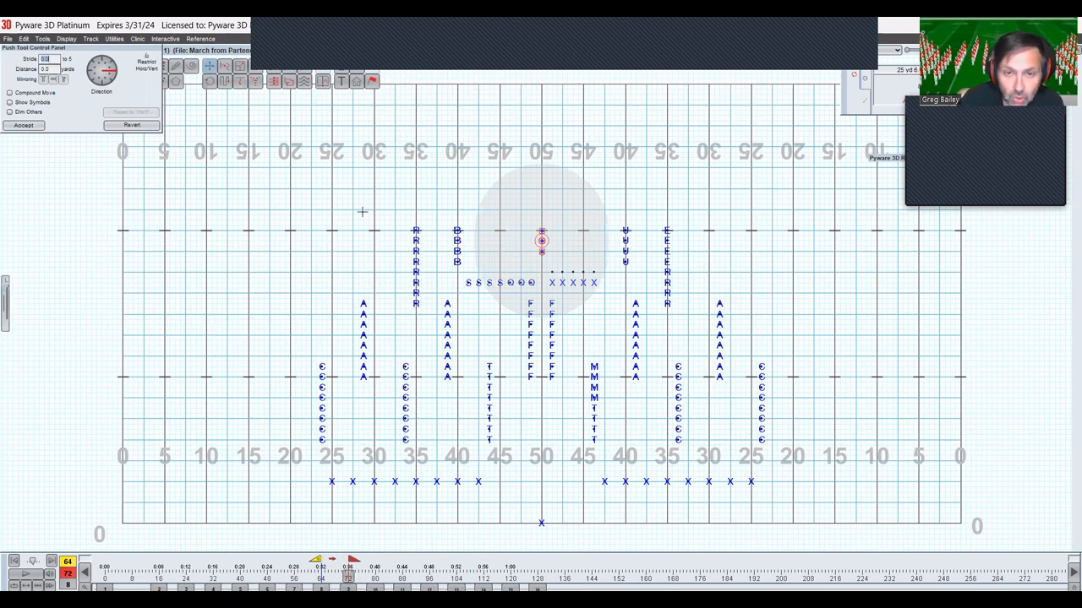
key("Down")
key("Down")
key("Down")
key("Down")
key("Down")
key("Down")
key("Down")
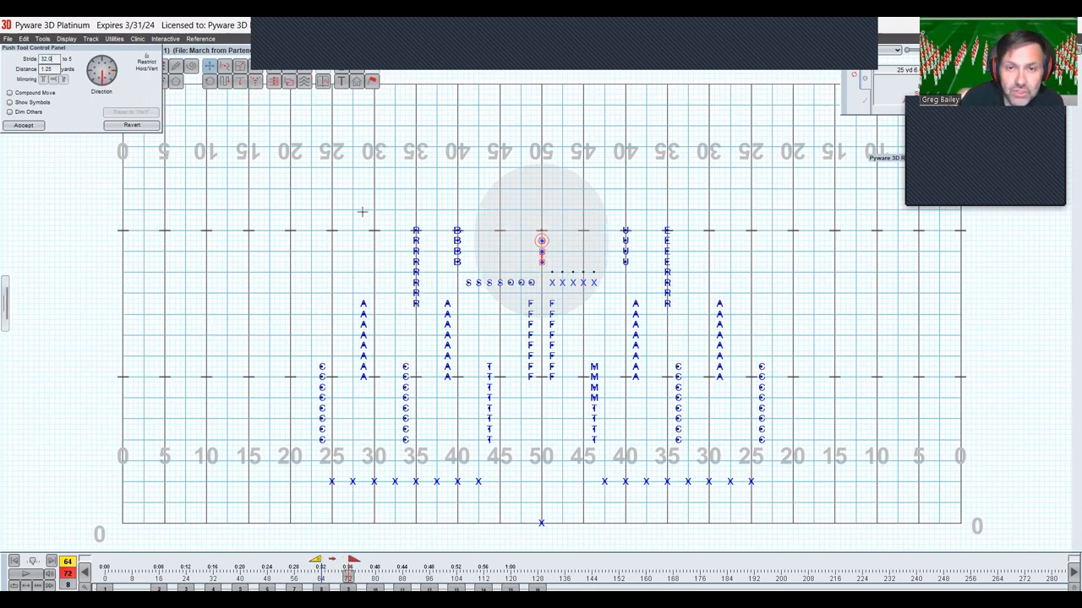
key("Down")
key("Down")
key("Down")
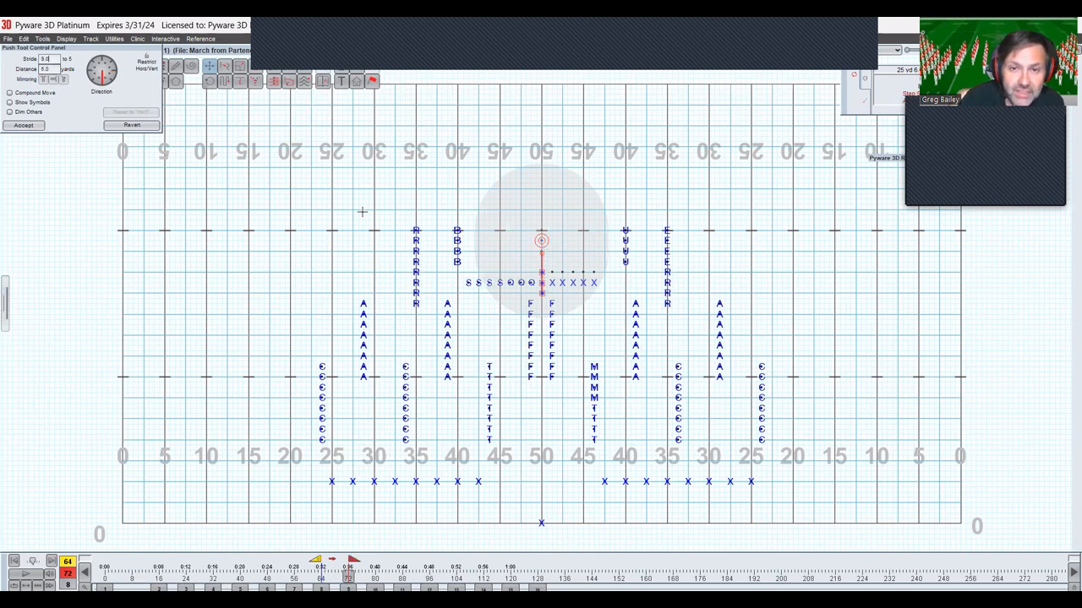
key("Return")
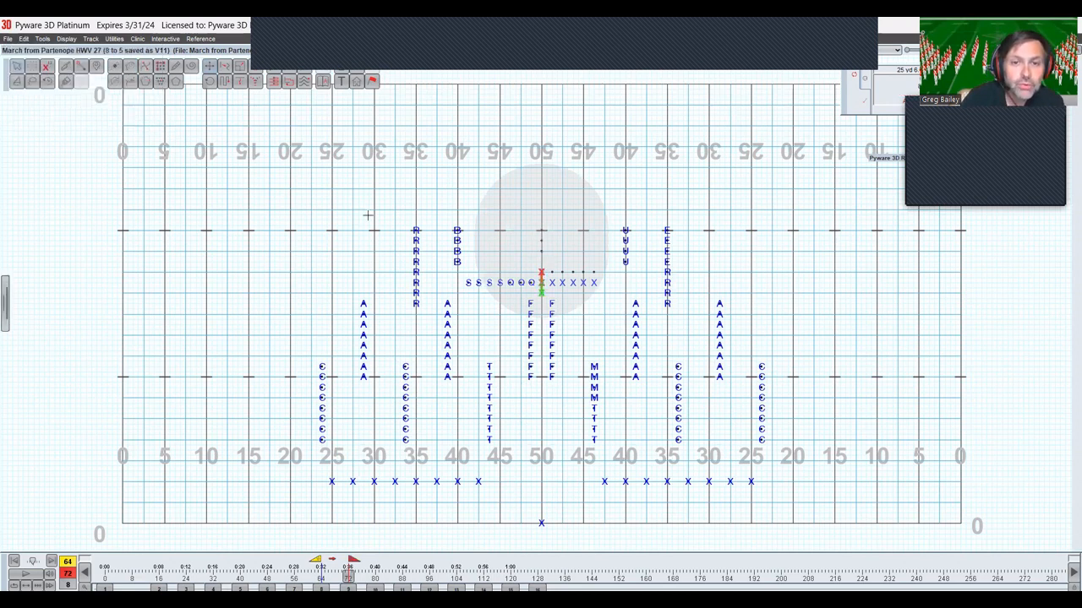
left_click(392, 252)
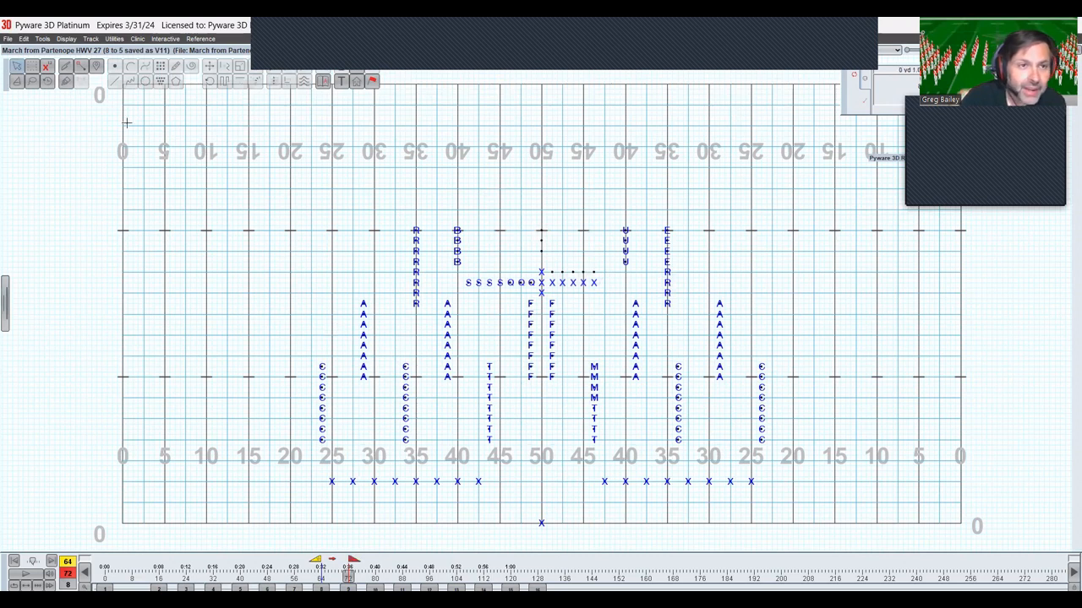
For counts 64 to 72, push all A and F columns eight steps (5 yards) toward the front sideline
left_click_drag(349, 329, 775, 341)
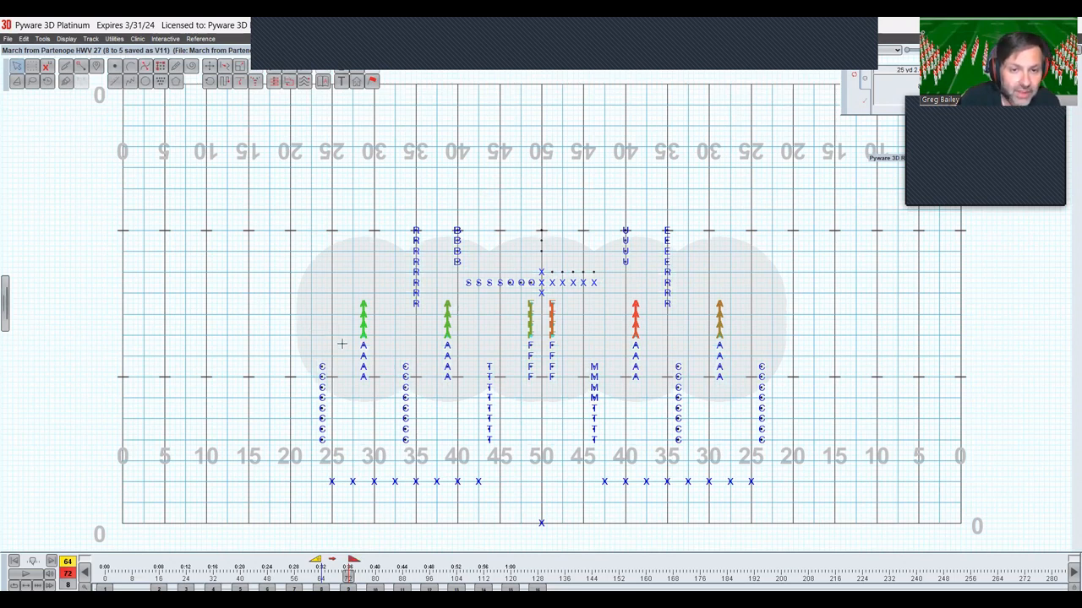
mouse_move(347, 343)
left_mouse_down()
mouse_move(527, 372)
mouse_move(738, 353)
left_mouse_up()
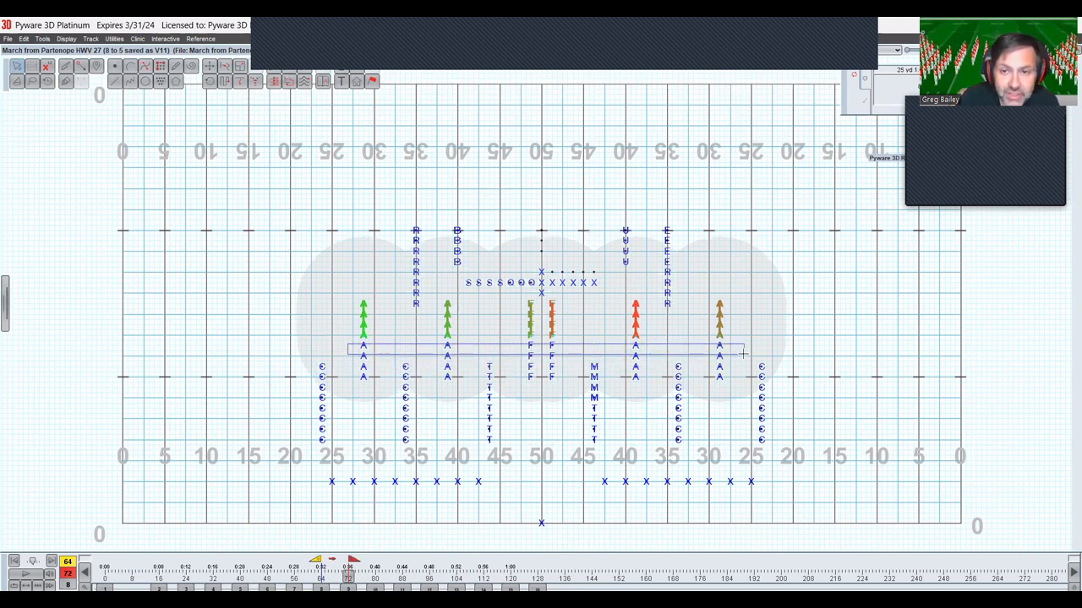
left_click(210, 67)
key("Down")
key("Down")
key("Down")
key("Down")
key("Down")
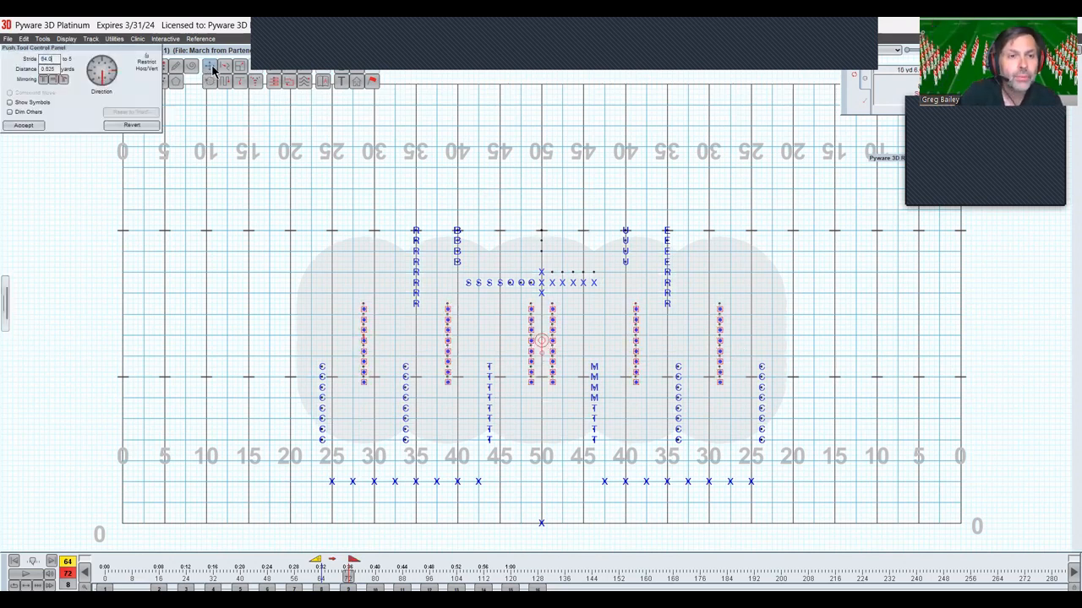
key("Down")
key("Down")
key("Down")
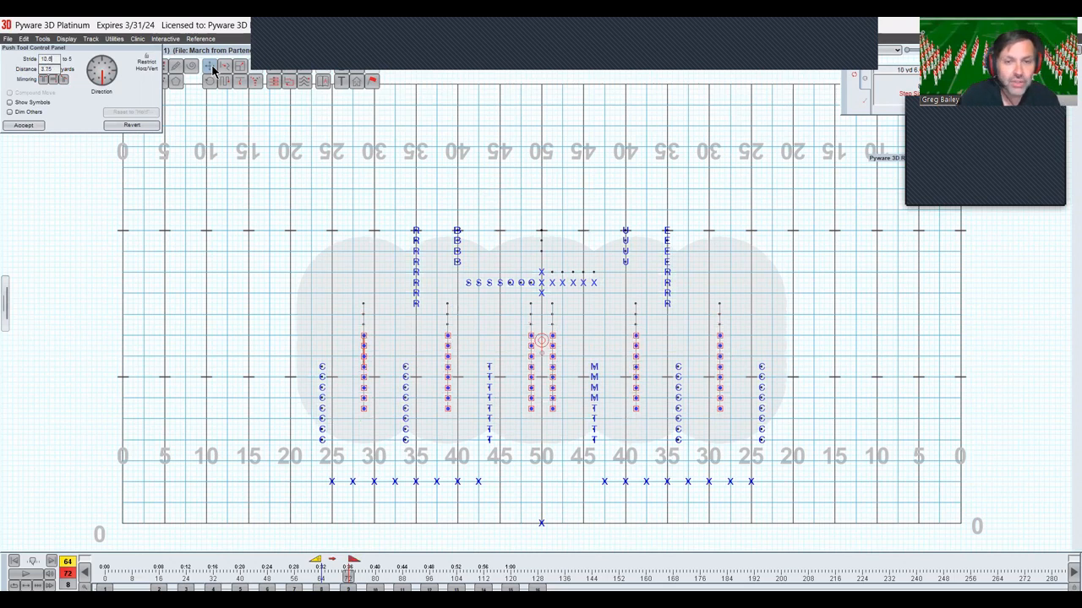
key("Return")
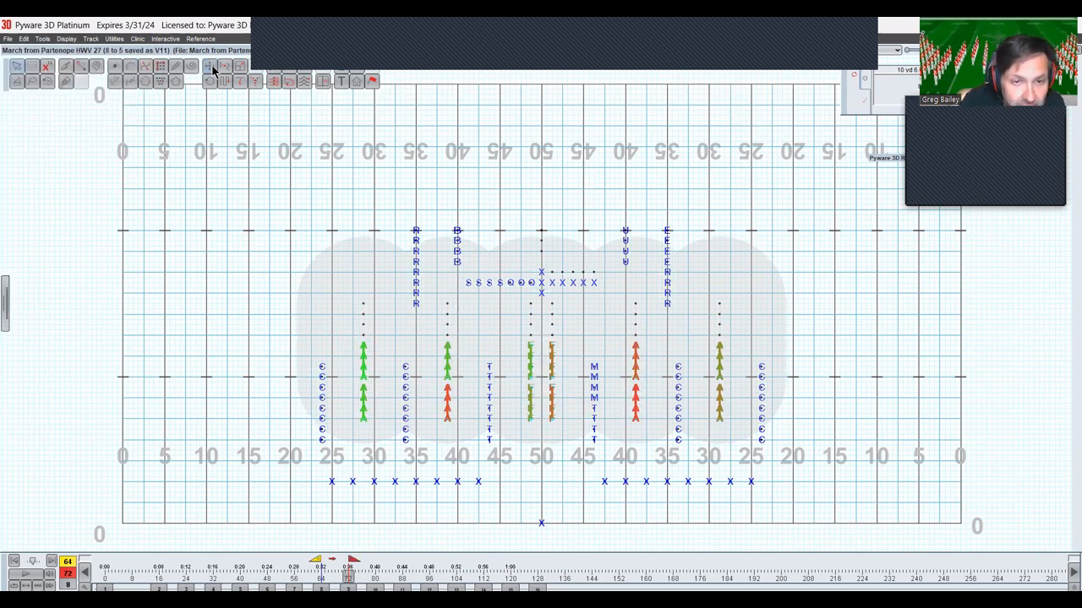
left_click(305, 360)
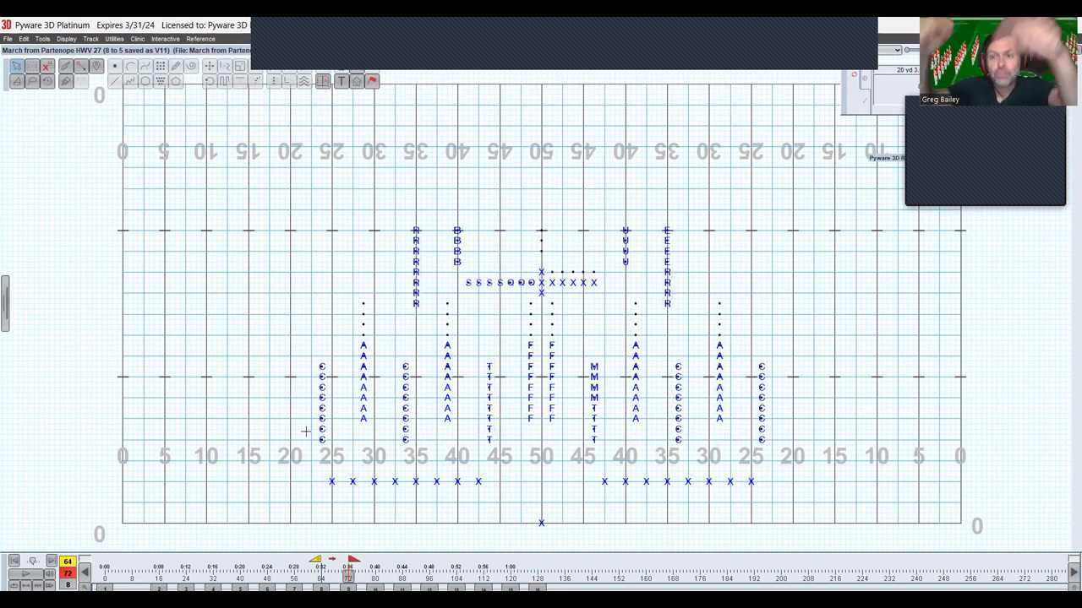
For counts 64 to 68, push the C, T and M columns about 2.5 yards toward the back of the field
left_click_drag(305, 431, 788, 446)
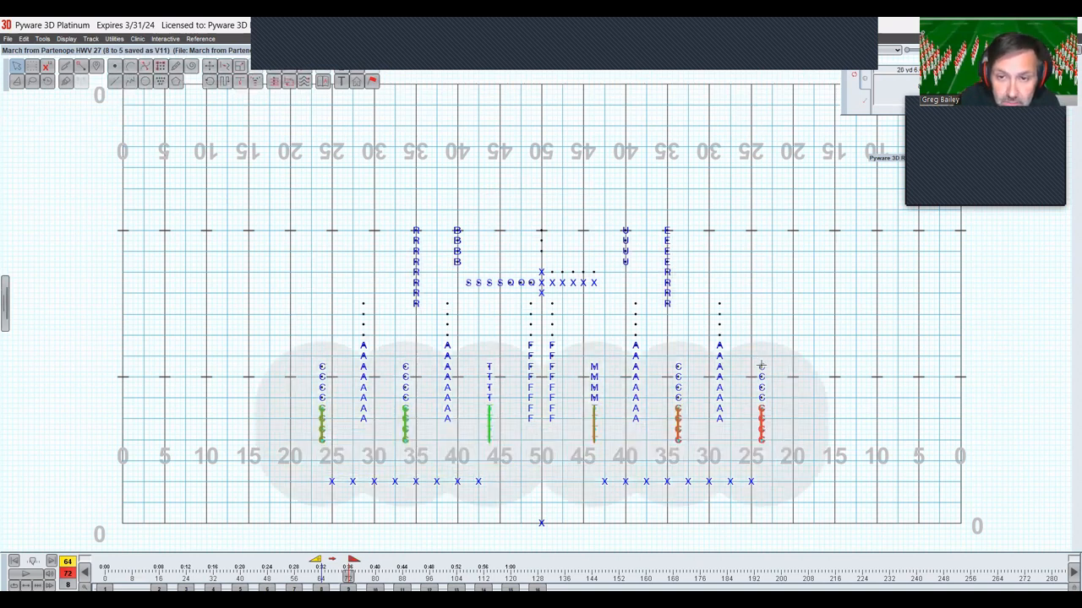
left_click(761, 364)
left_click(678, 365)
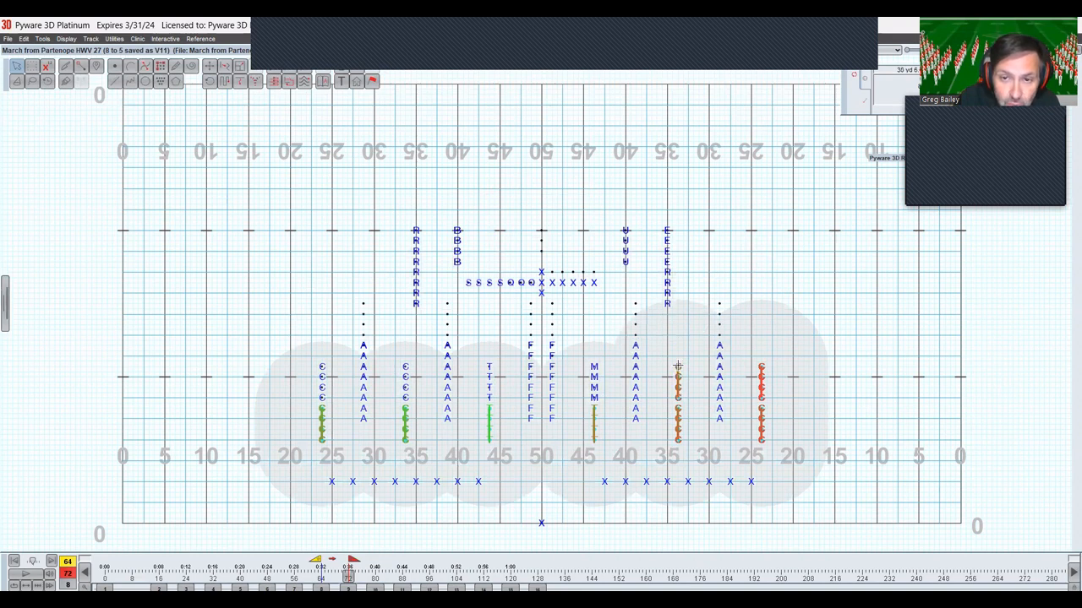
left_click(594, 365)
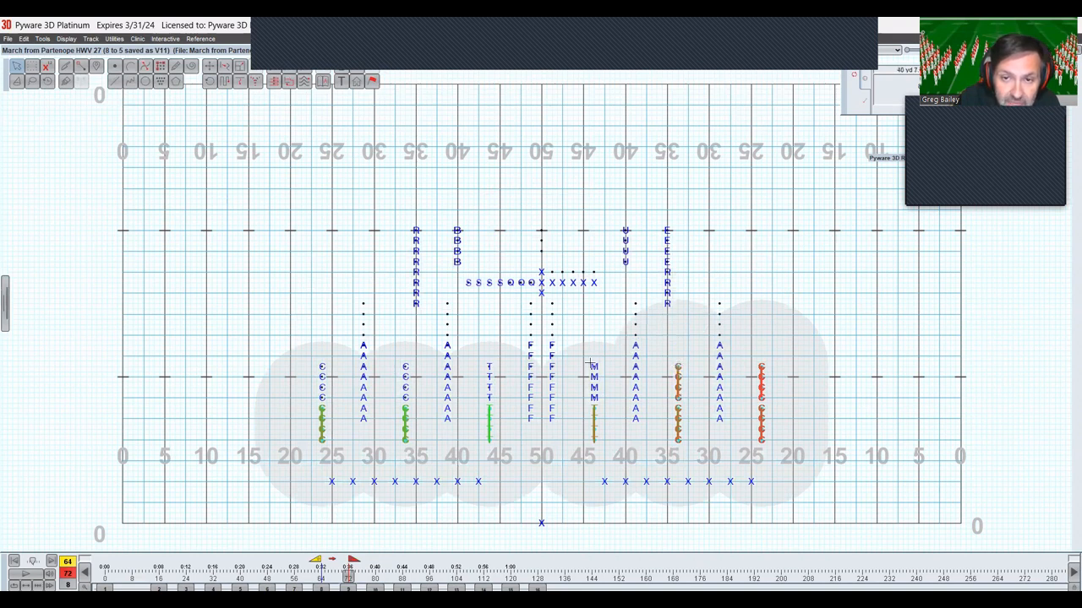
left_click(488, 369)
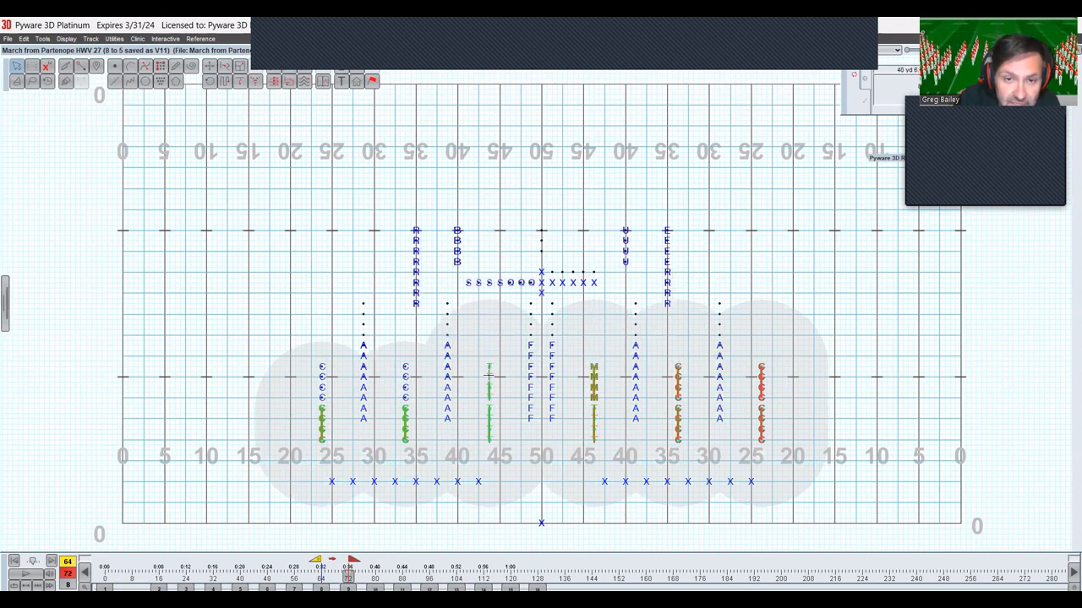
left_click(406, 369)
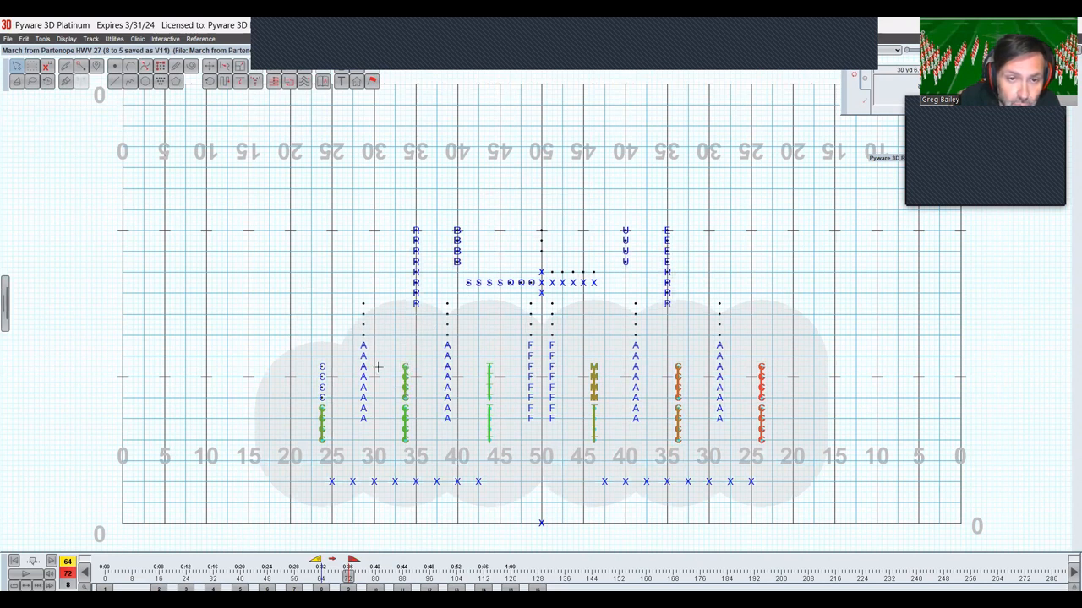
left_click(321, 368)
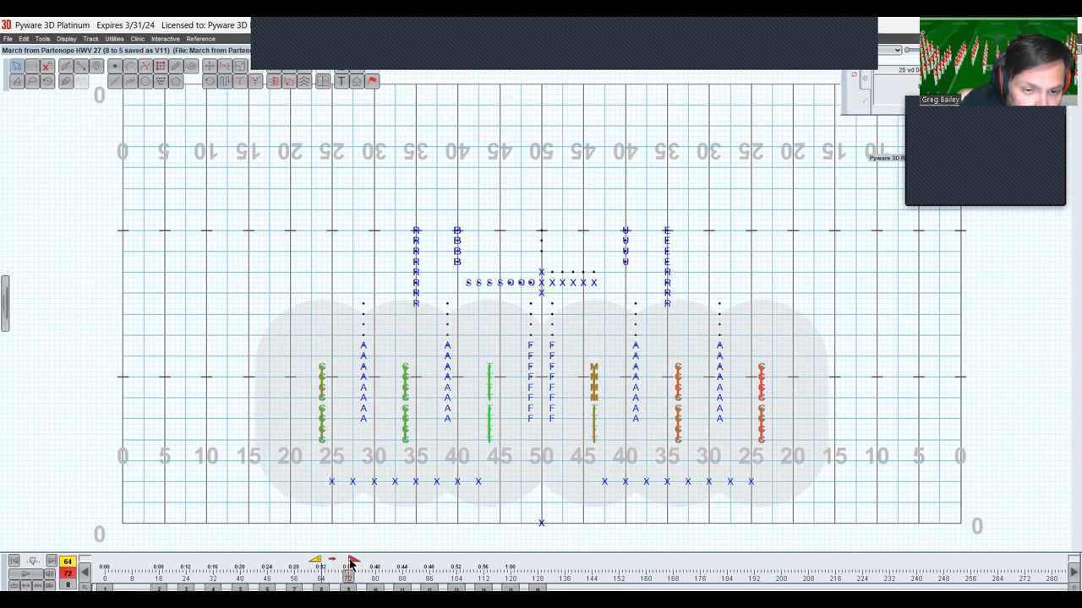
left_click_drag(353, 564, 337, 564)
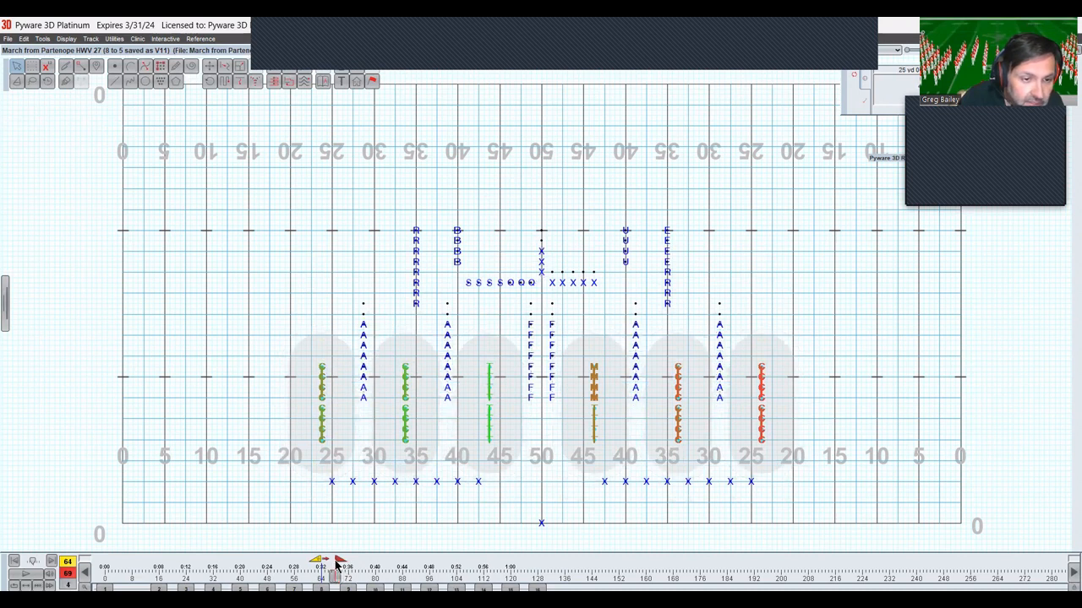
left_click(209, 67)
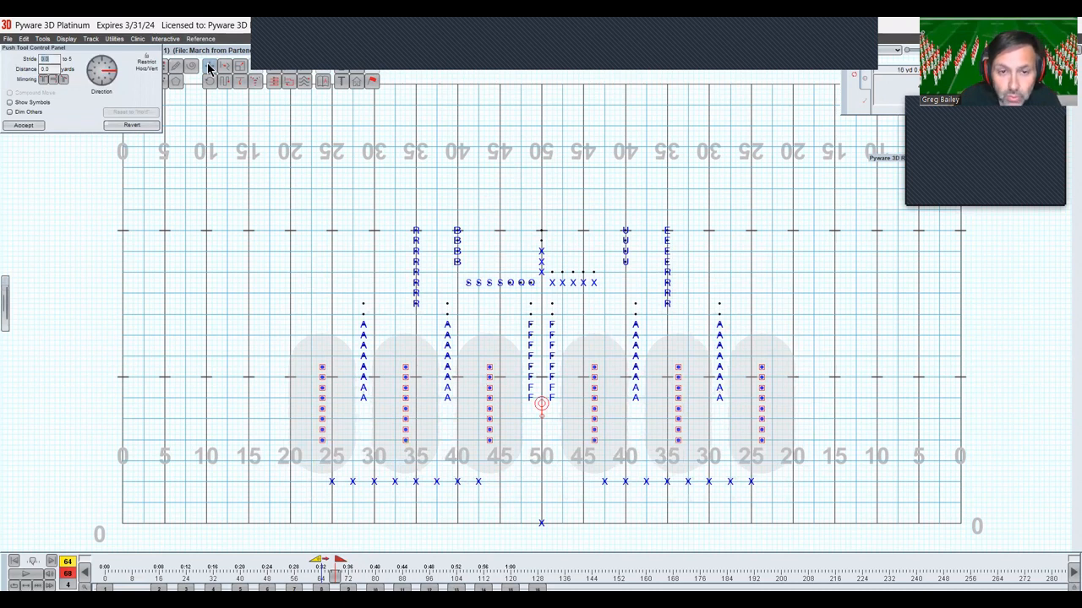
key("Up")
key("Up")
key("Up")
key("Up")
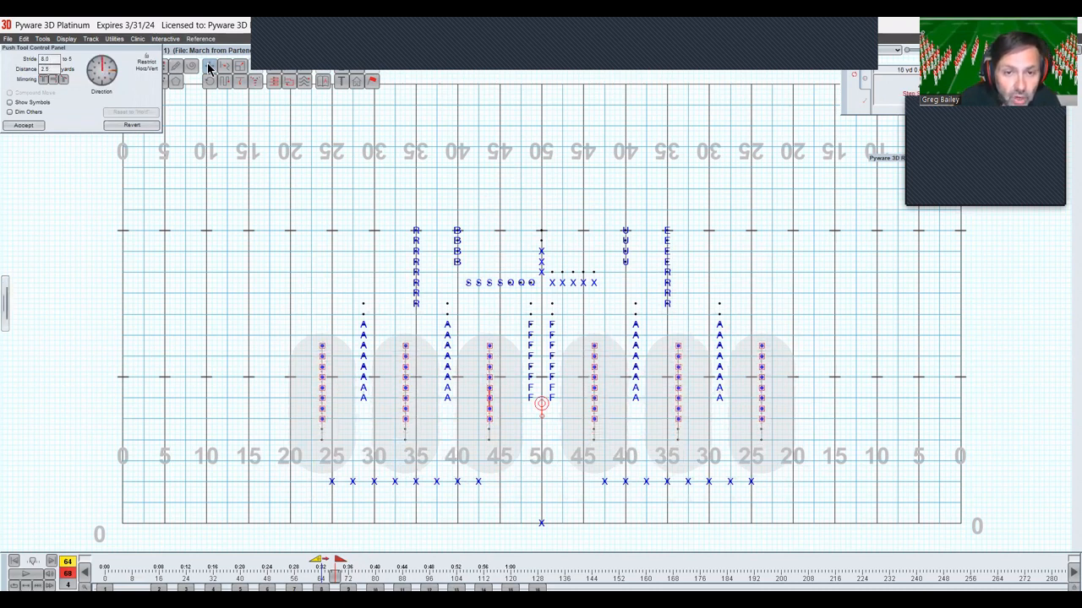
type("4")
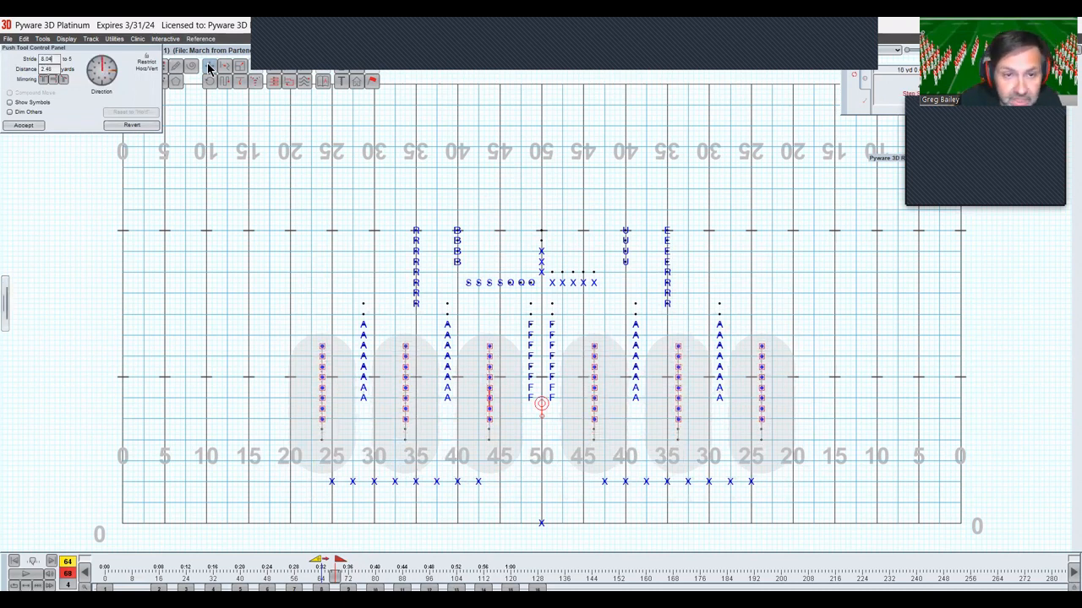
left_click(209, 68)
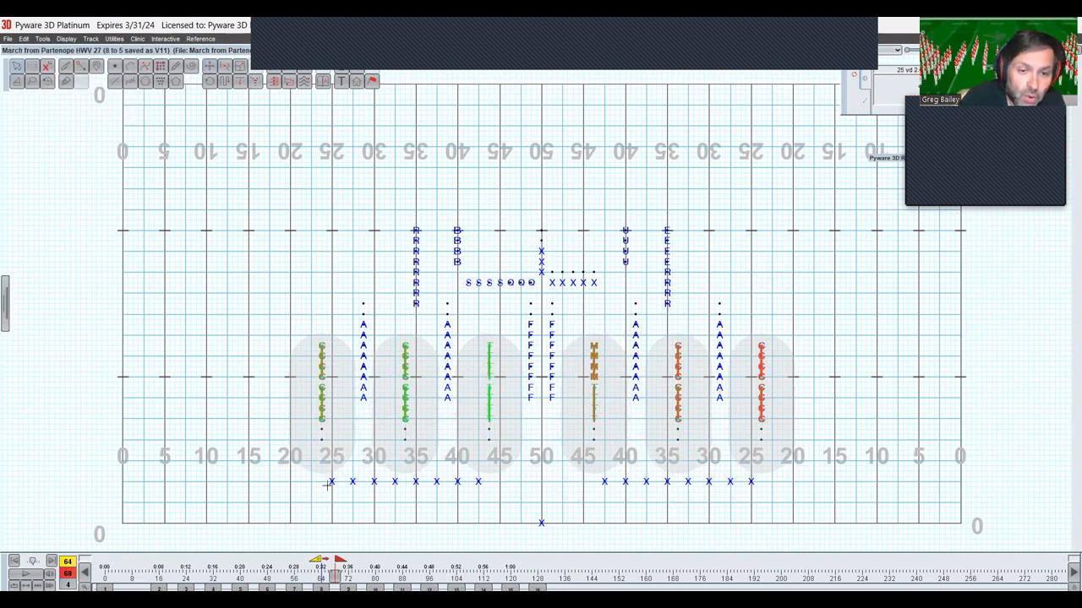
For counts 68 to 69, set the upper body facing of the C, T and M columns to a fixed direction of 0.0
left_click_drag(321, 566, 337, 562)
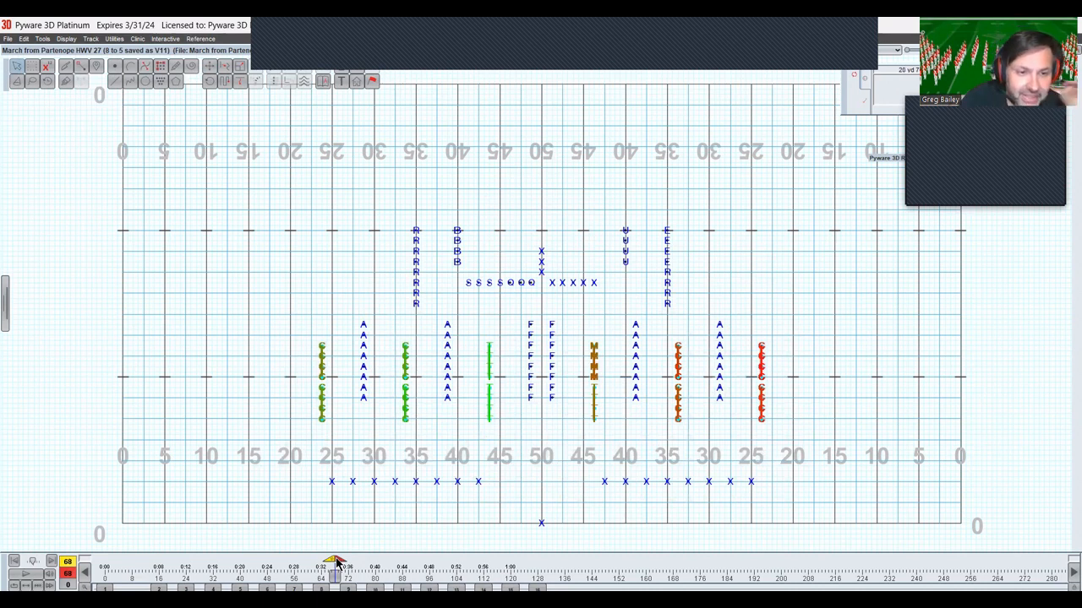
left_click_drag(337, 562, 338, 562)
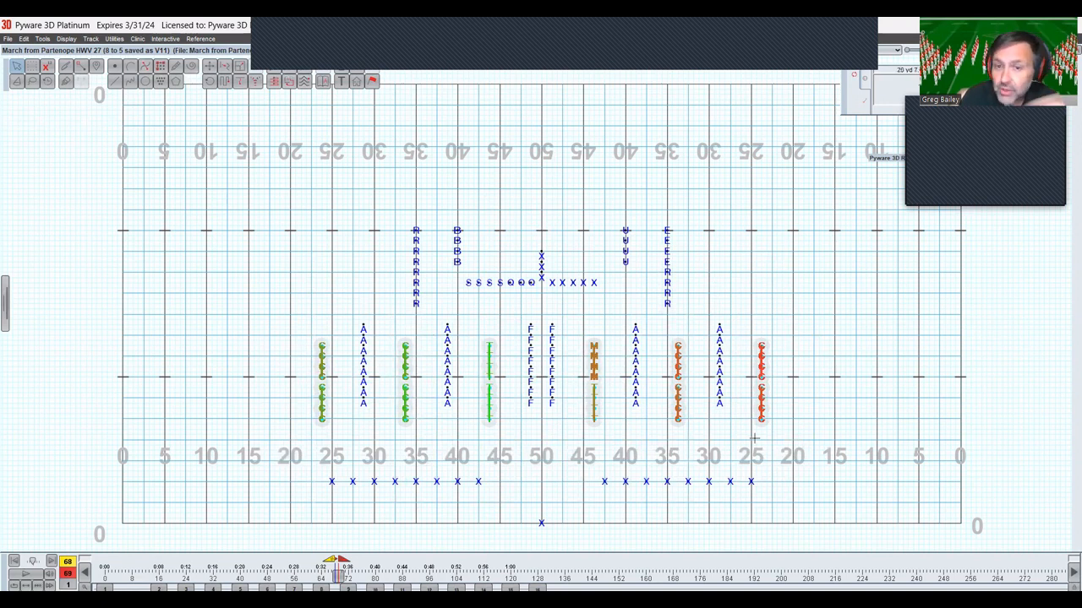
left_click(373, 82)
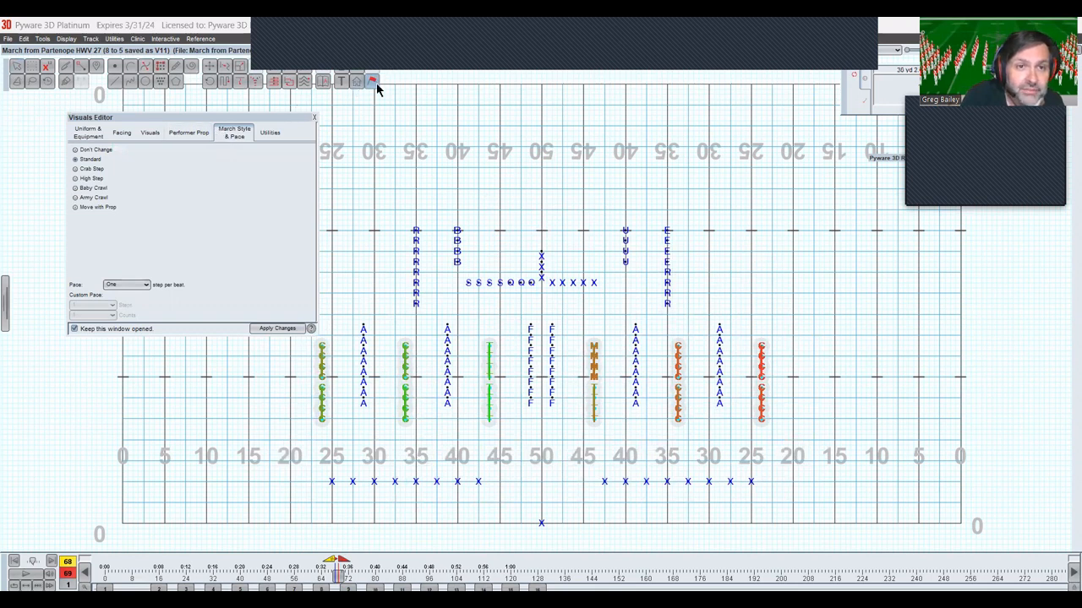
left_click(122, 136)
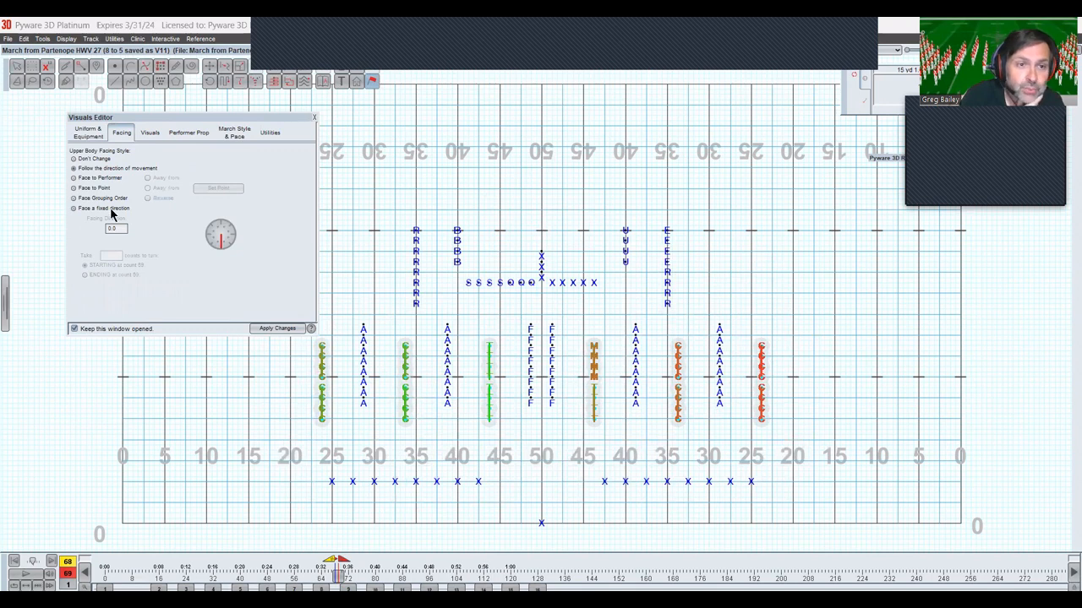
left_click(110, 209)
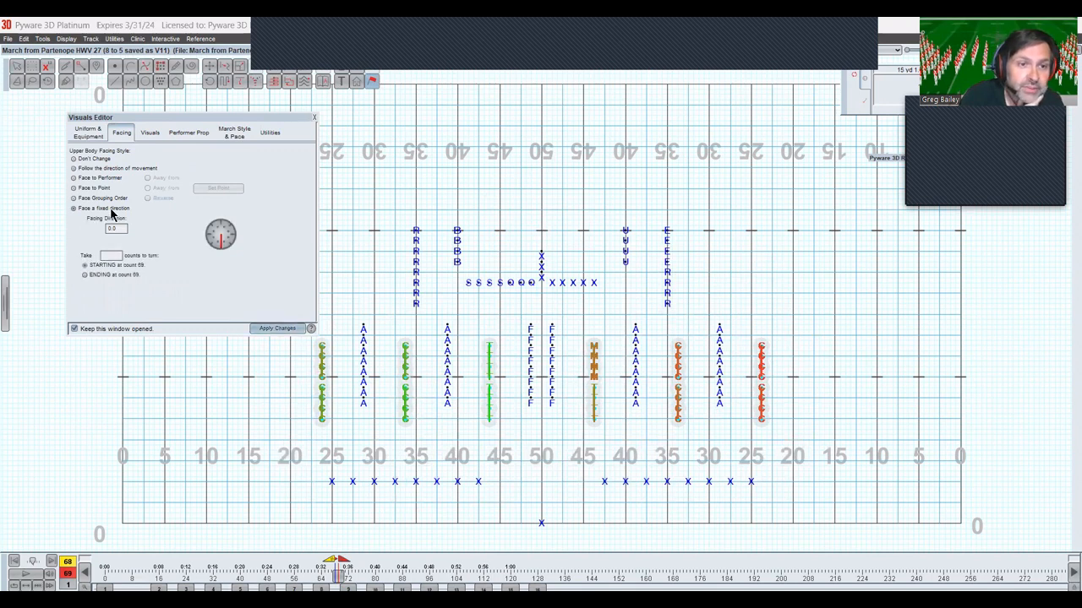
left_click(281, 329)
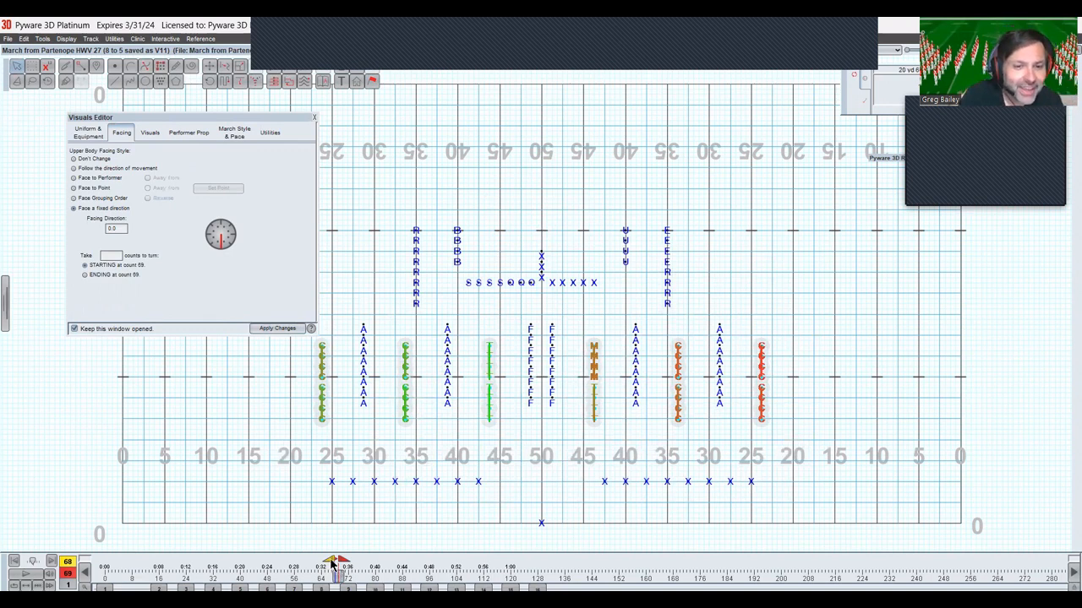
For counts 69 to 72, set the facing of the C, T and M columns to follow the direction of movement
left_click_drag(333, 562, 347, 562)
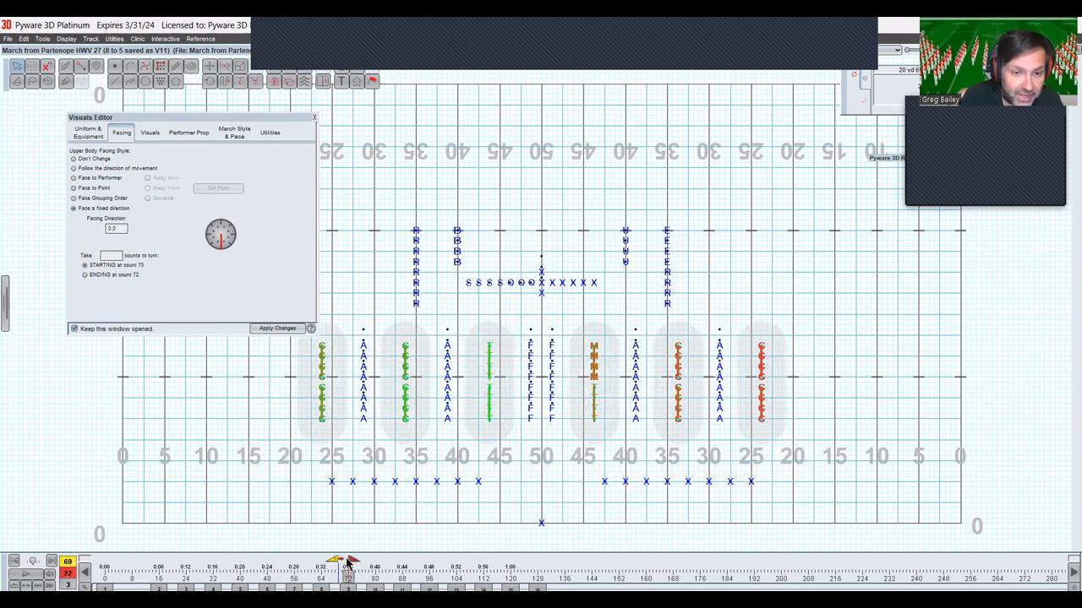
left_click(119, 169)
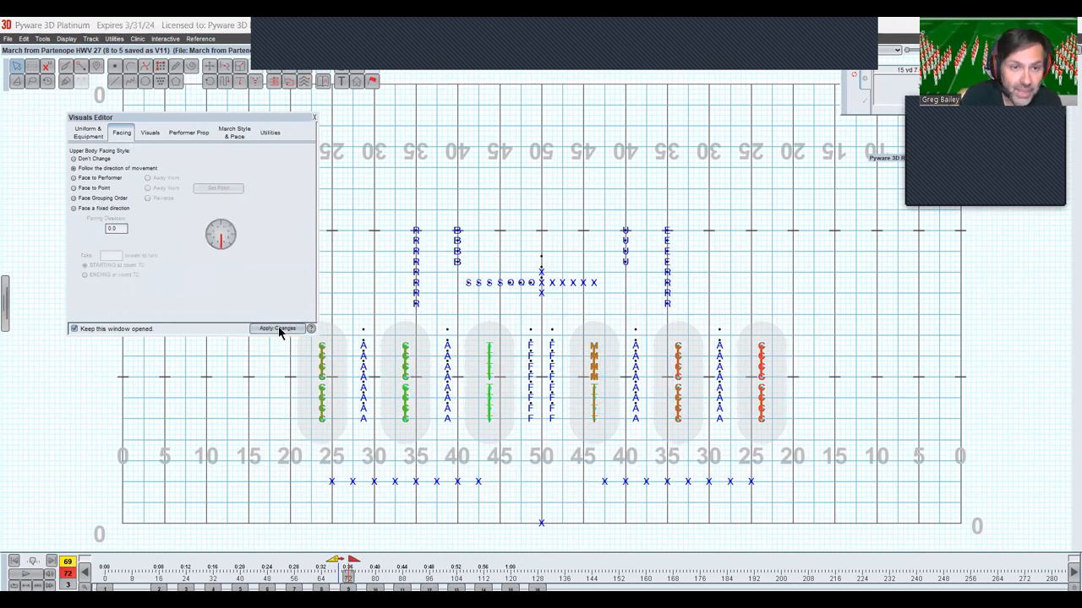
left_click(313, 119)
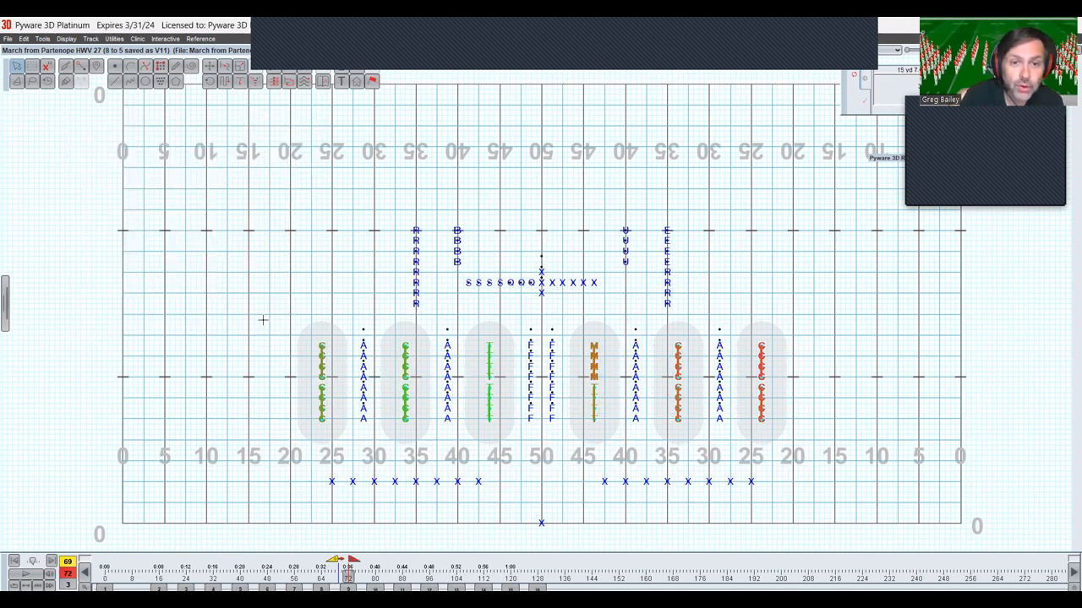
left_click(372, 82)
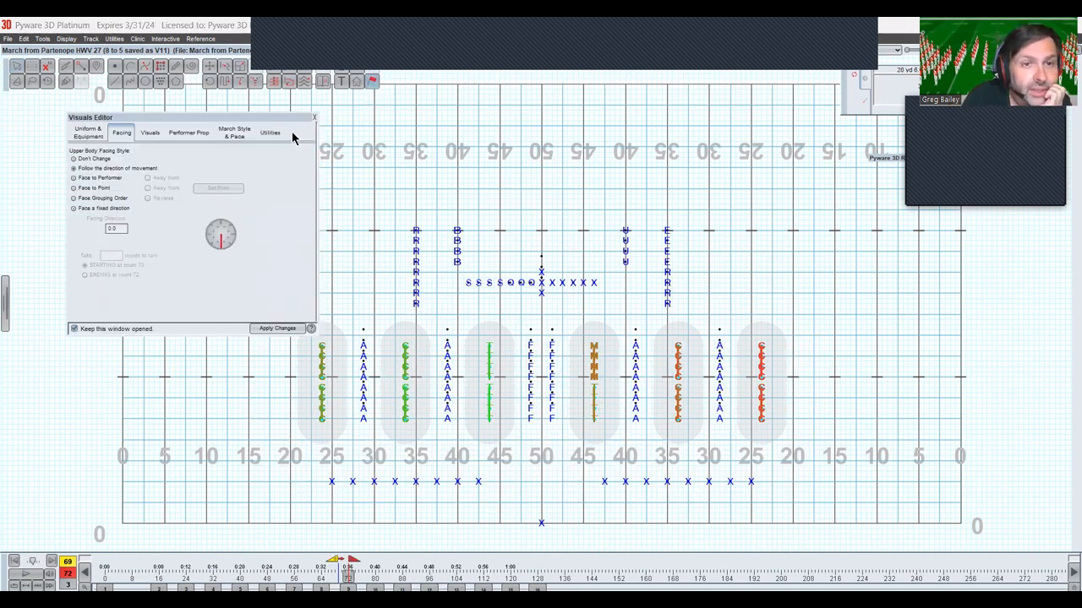
left_click(314, 119)
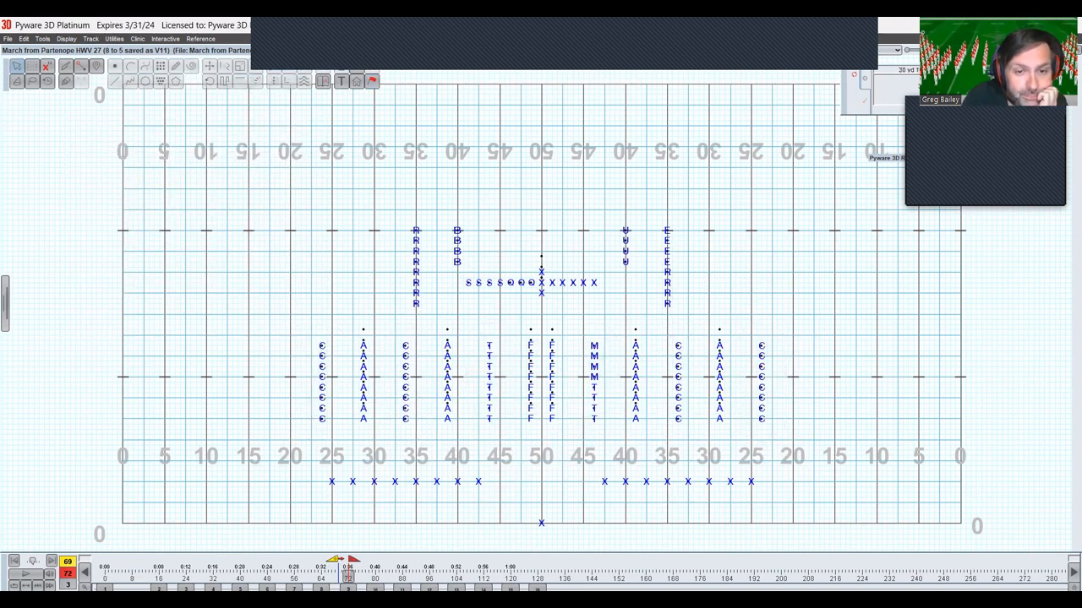
For counts 64 to 72, push the R, B, U and E columns eight steps (5 yards) toward the front sideline
key("Left")
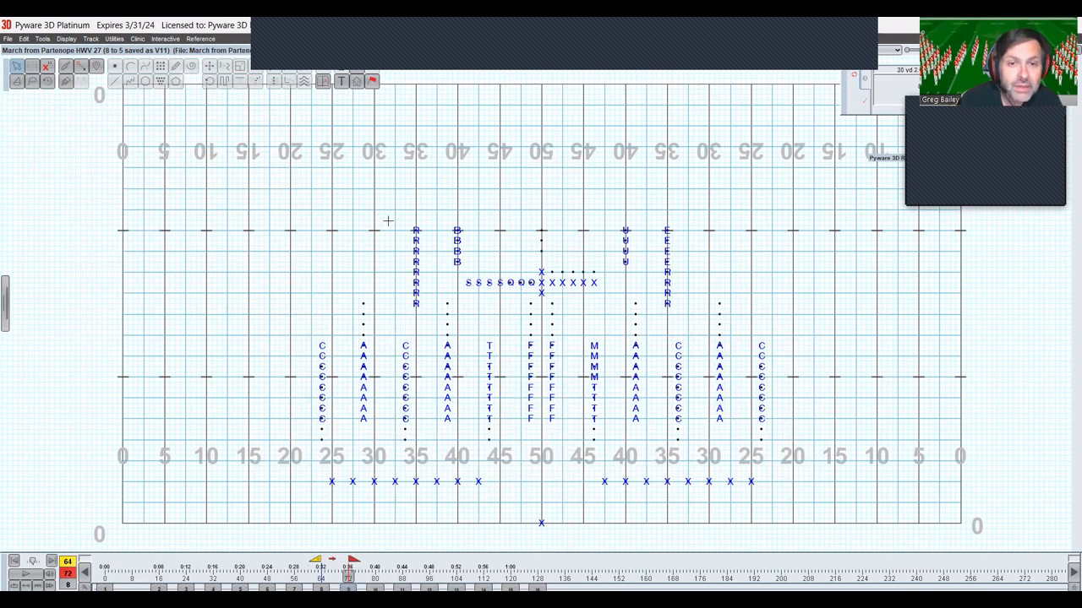
left_click_drag(398, 213, 464, 310)
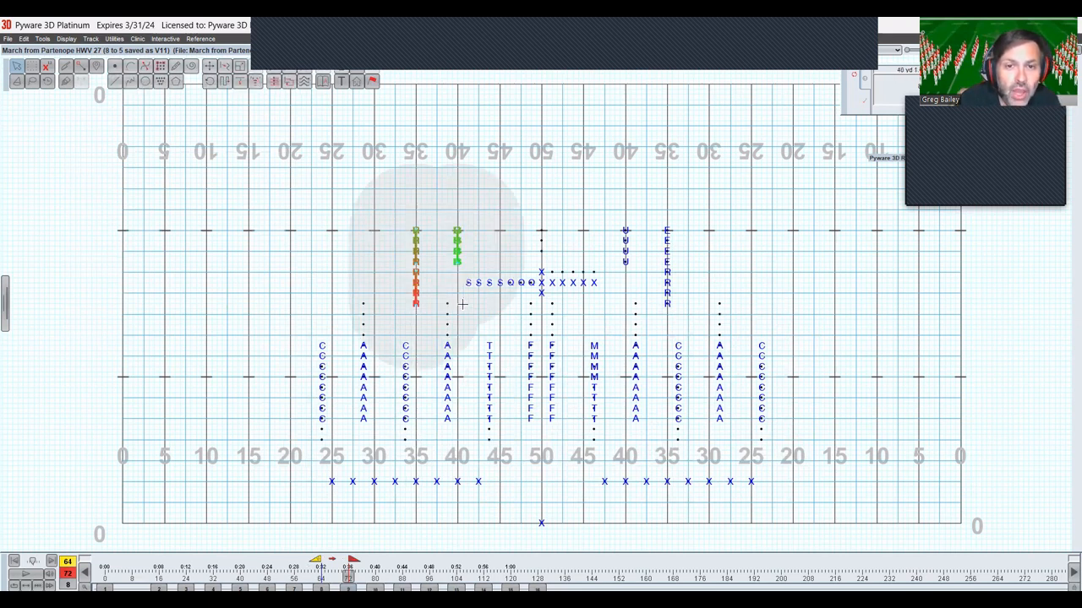
left_click_drag(617, 224, 686, 315)
left_click(215, 71)
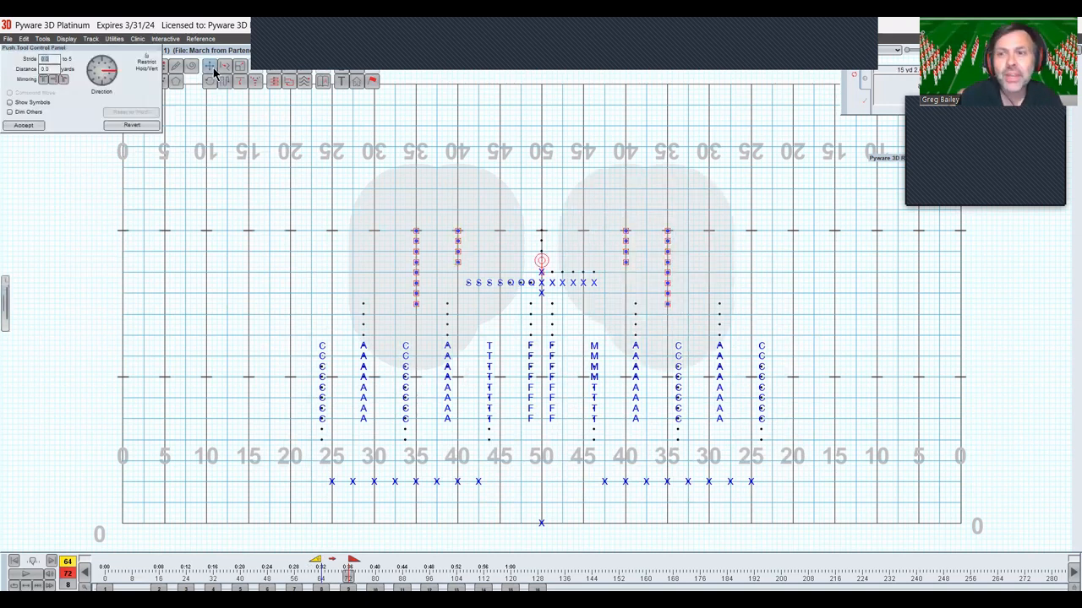
key("Down")
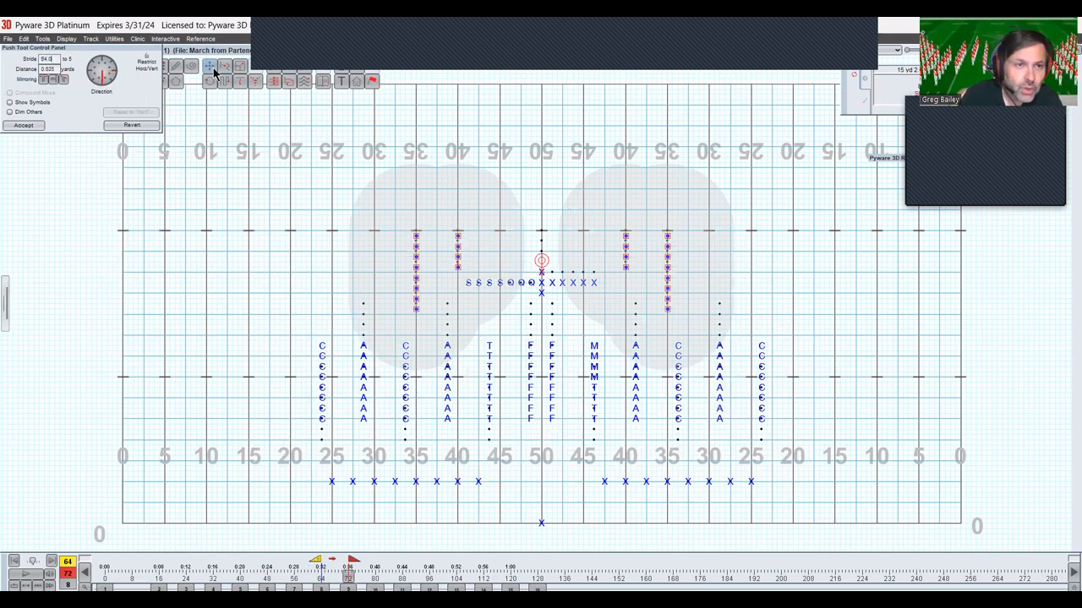
key("Down")
key("Down")
key("Down")
key("Down")
key("Down")
key("Down")
key("Down")
key("Down")
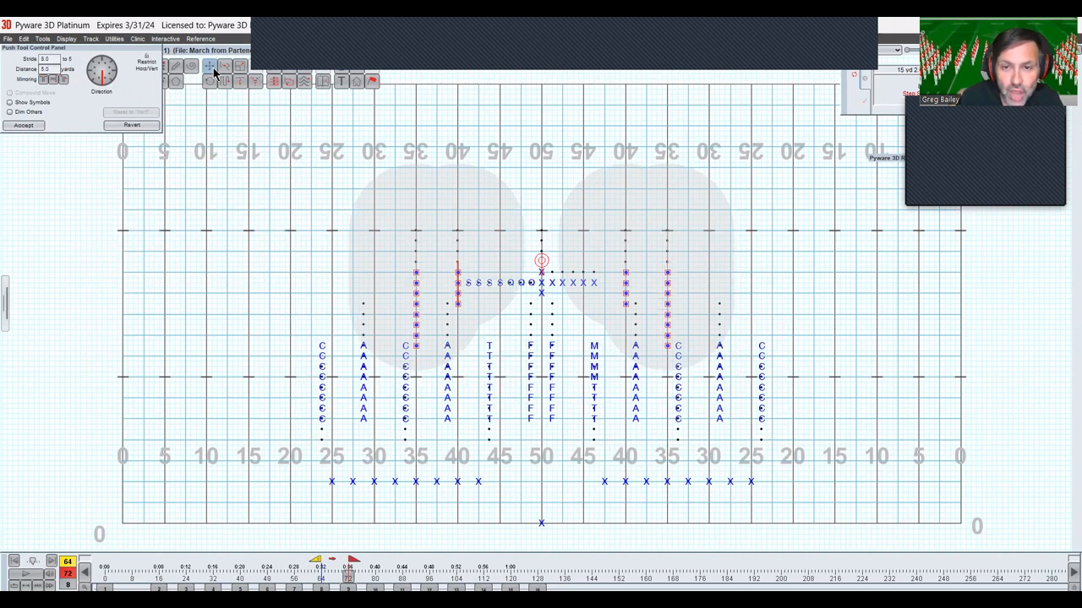
left_click(215, 73)
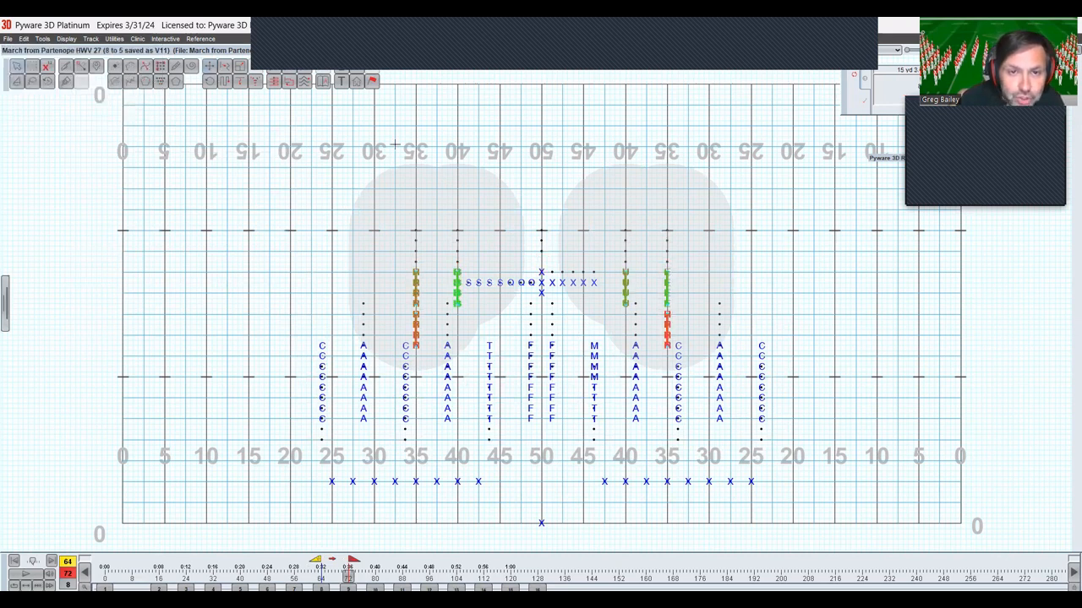
left_click(606, 239)
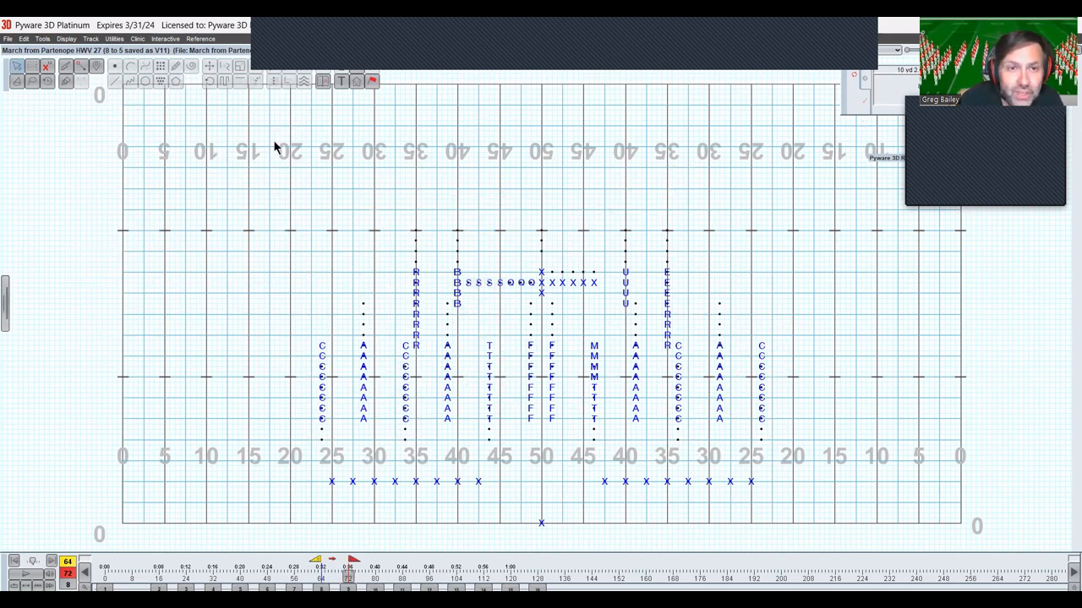
Enlarge the 3D Real View and examine the count 72 formation from the front of the field
left_click_drag(274, 141, 273, 141)
scroll(335, 201, "down", 3)
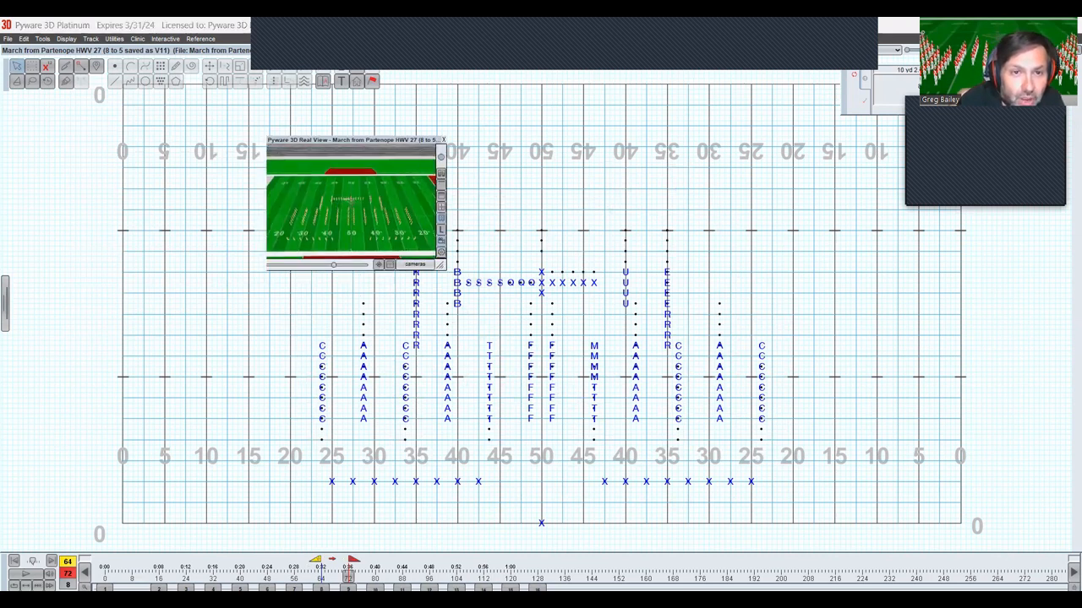
left_click_drag(352, 212, 351, 181)
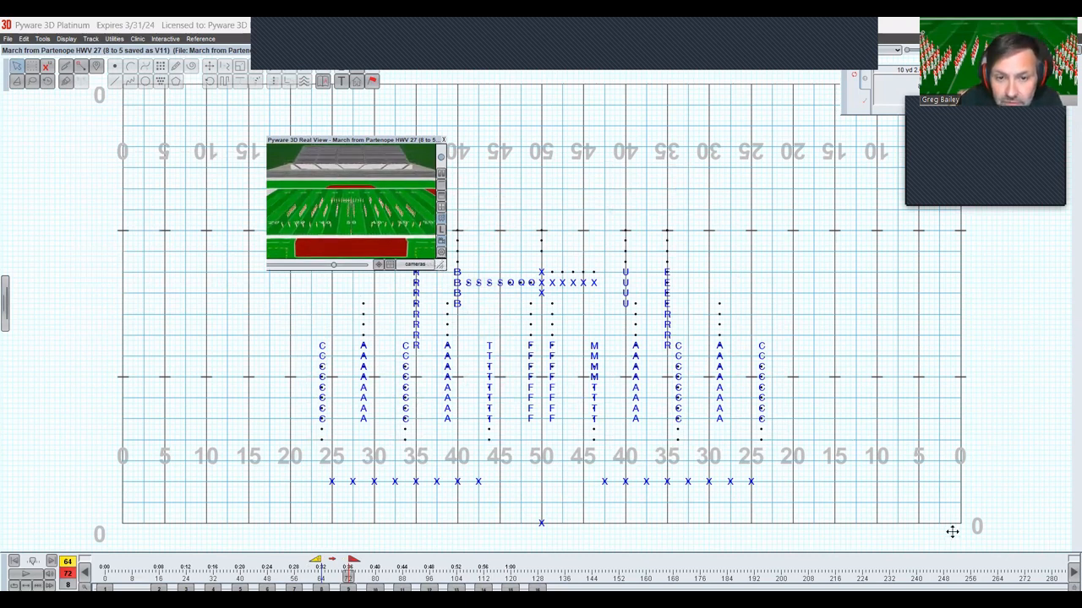
left_click_drag(970, 516, 966, 524)
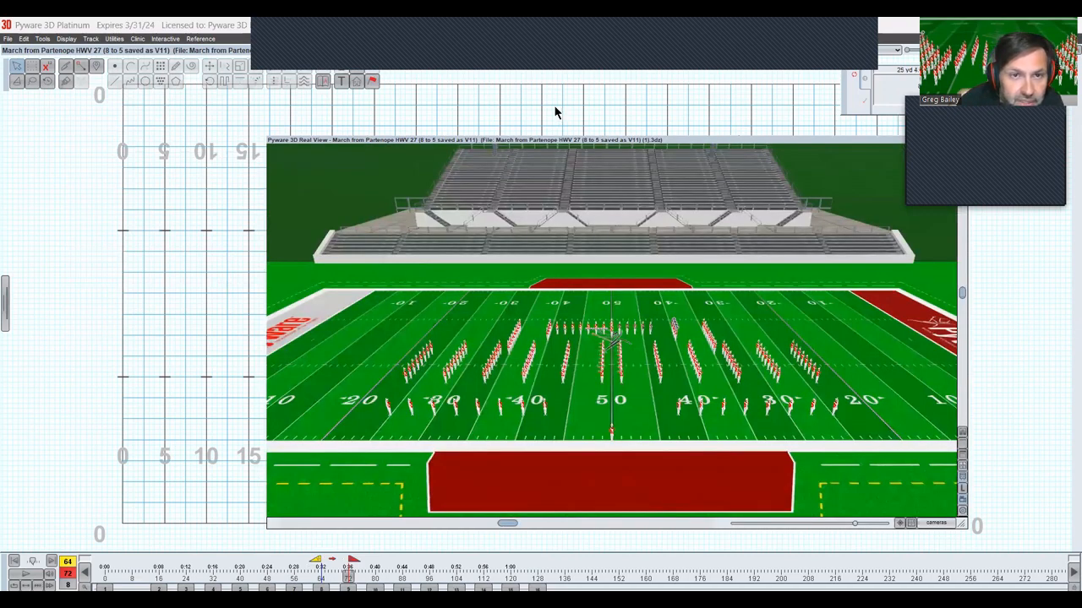
left_click_drag(568, 98, 562, 99)
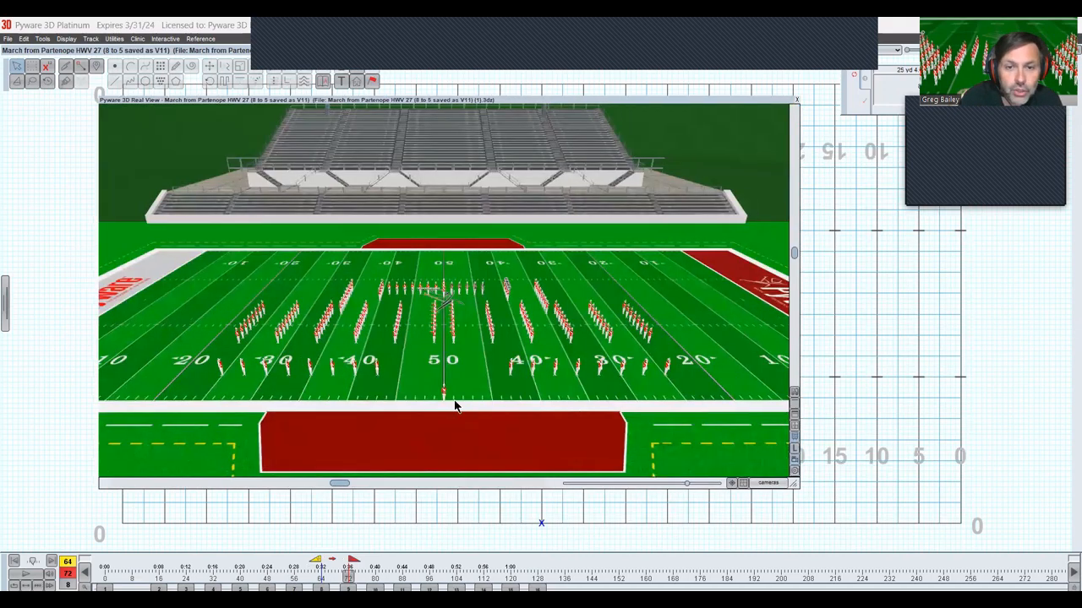
left_click_drag(453, 402, 458, 376)
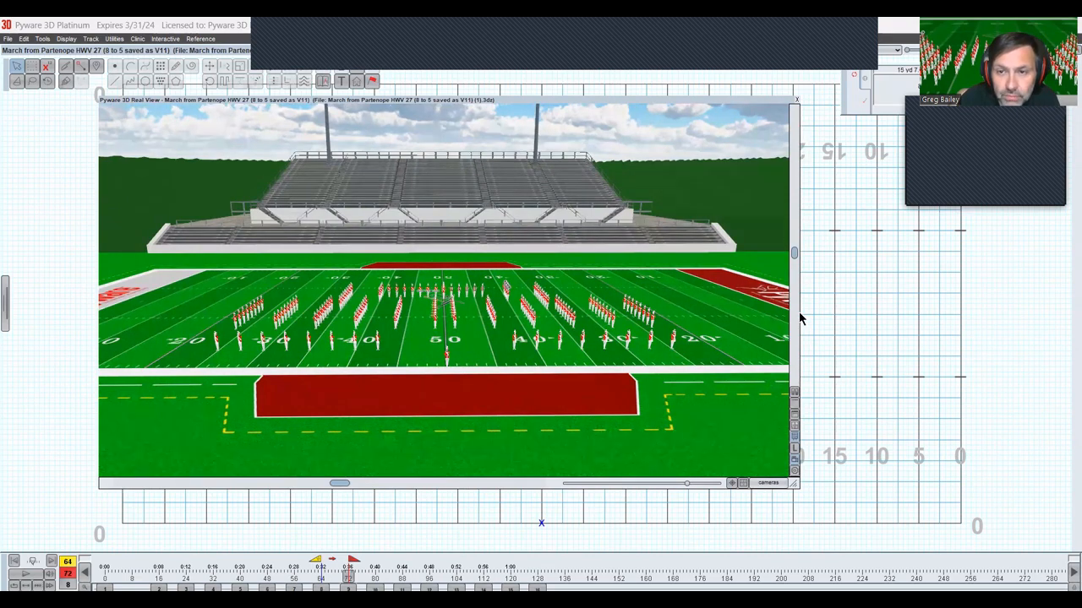
left_click_drag(792, 257, 794, 243)
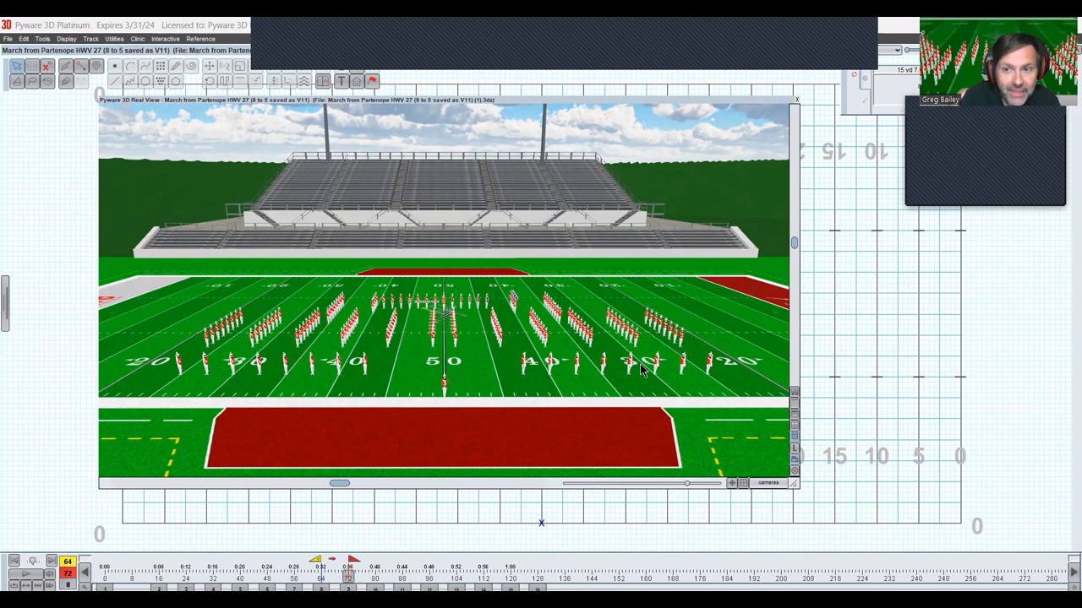
double_click(525, 101)
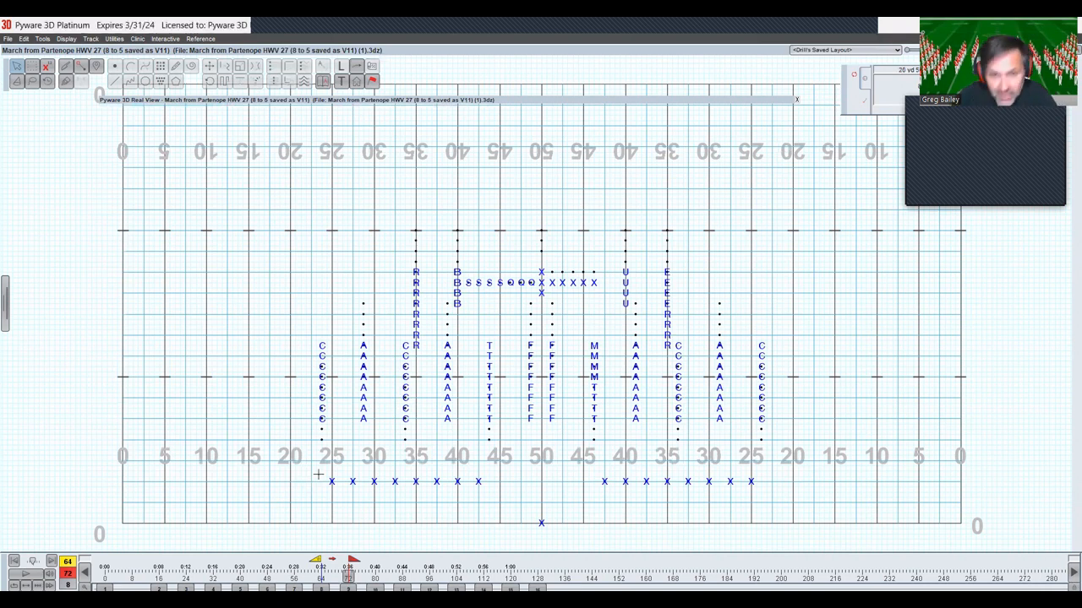
For counts 64 to 72, push both horizontal rows of X performers near the front sideline 5 yards toward the back of the field
left_click_drag(318, 475, 774, 505)
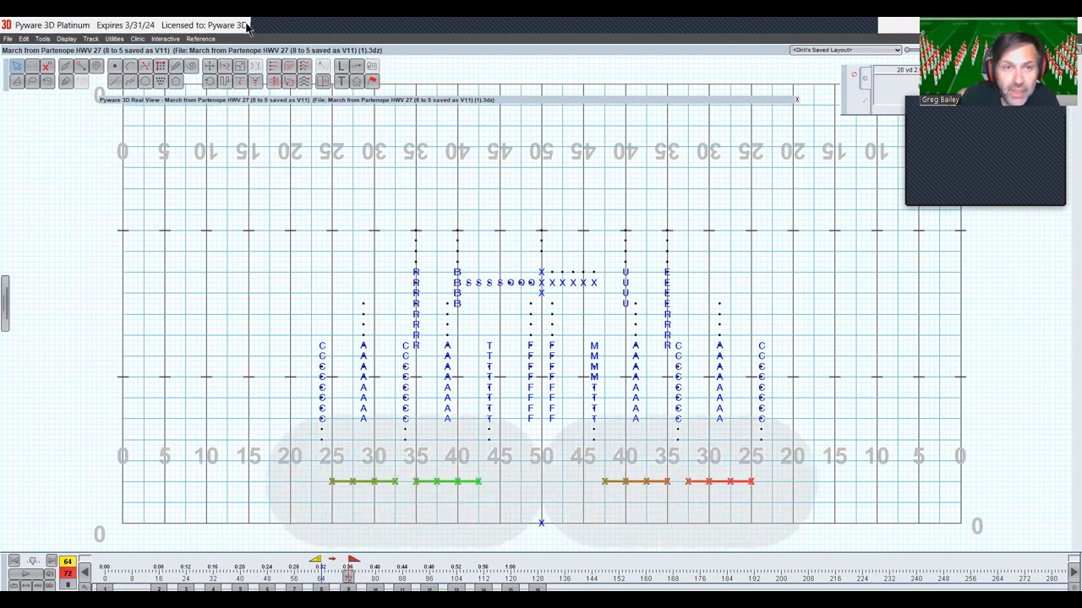
left_click(210, 71)
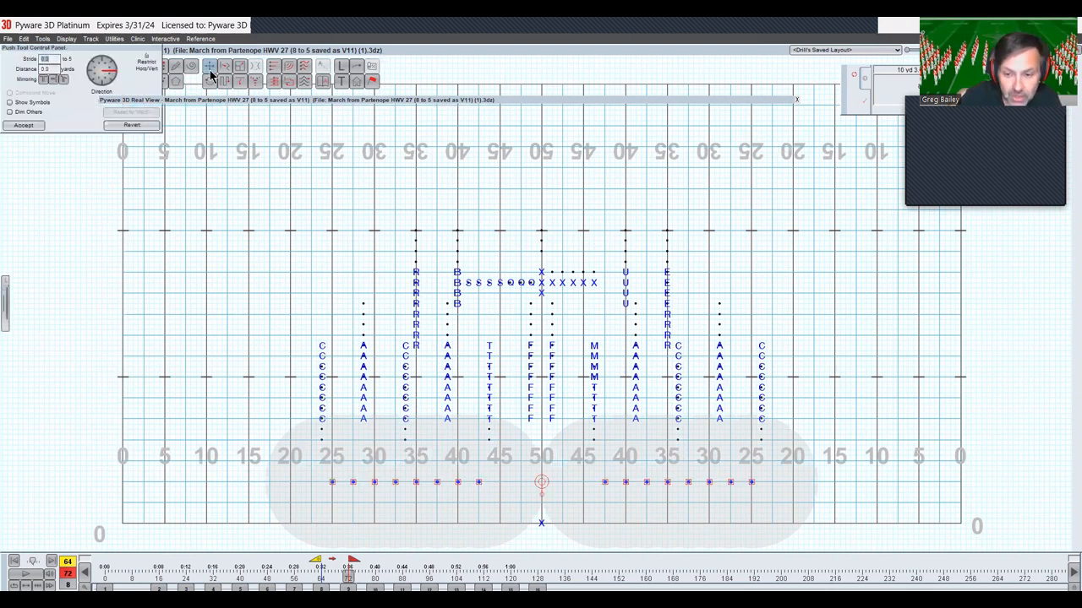
key("Up")
key("Up")
key("Up")
key("Up")
key("Up")
key("Up")
key("Up")
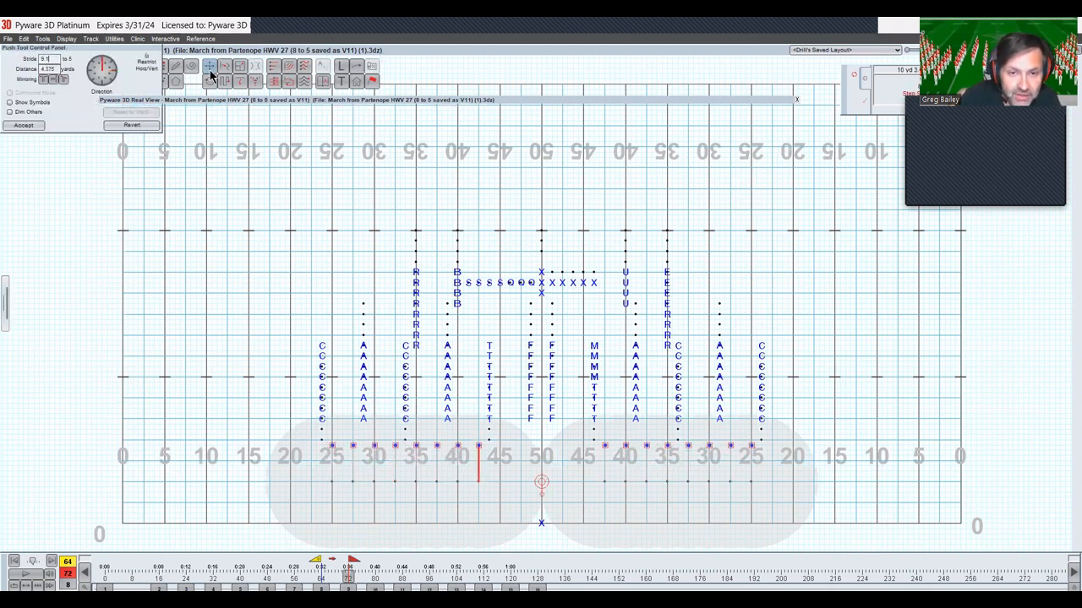
left_click(211, 72)
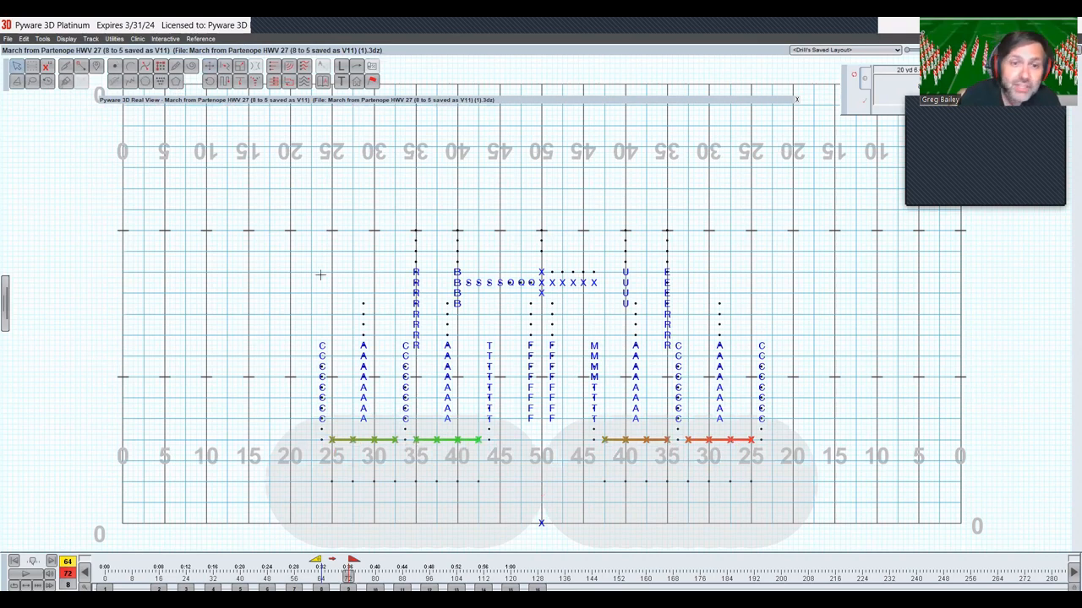
left_click(320, 275)
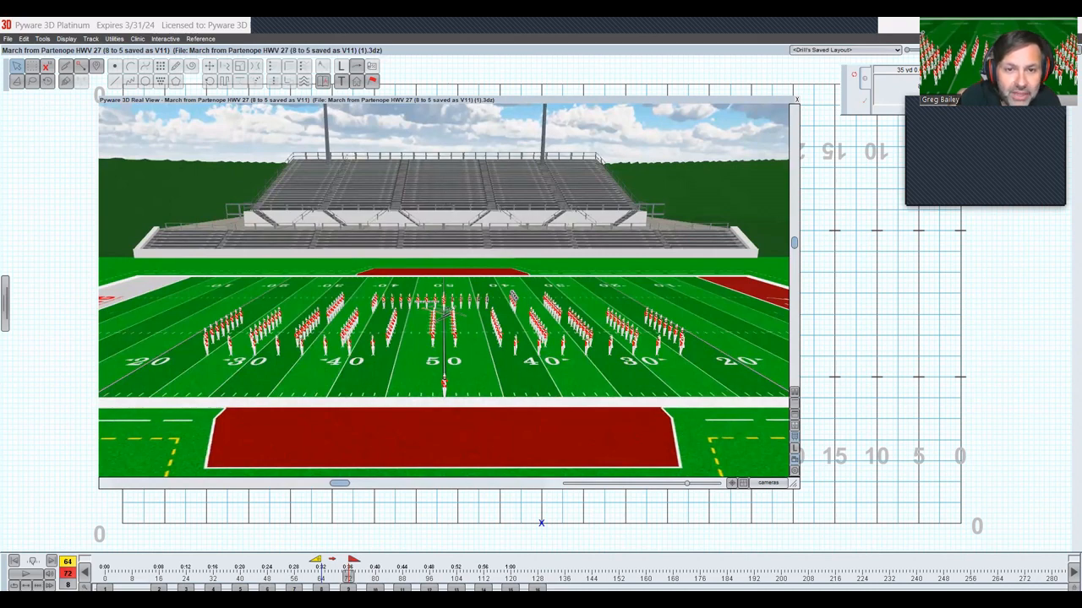
Examine the front X rows among the columns at count 72 in the 3D Real View
left_click_drag(512, 295, 512, 295)
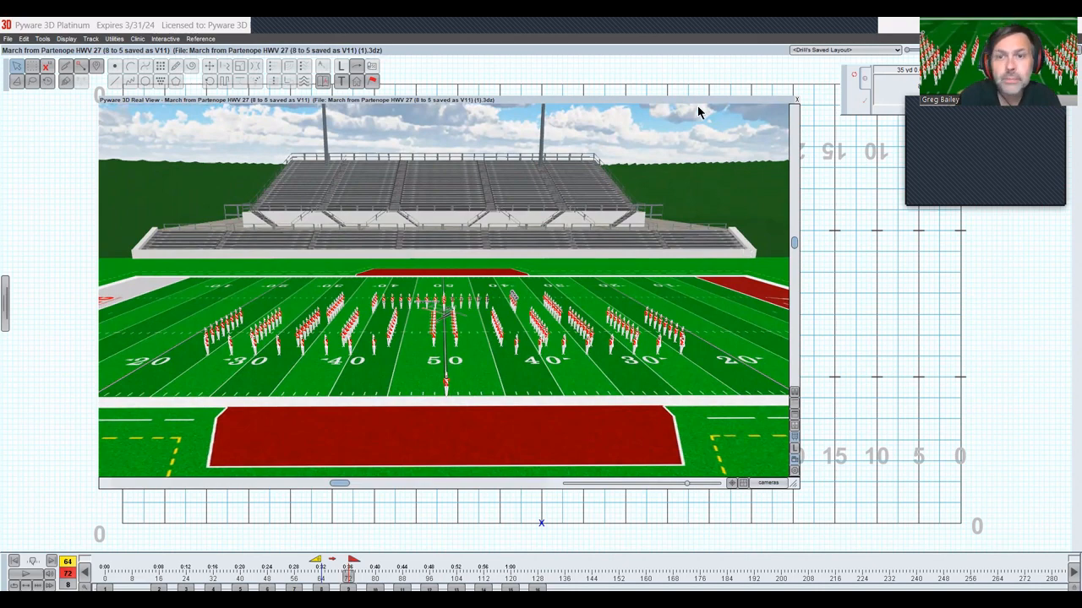
double_click(729, 101)
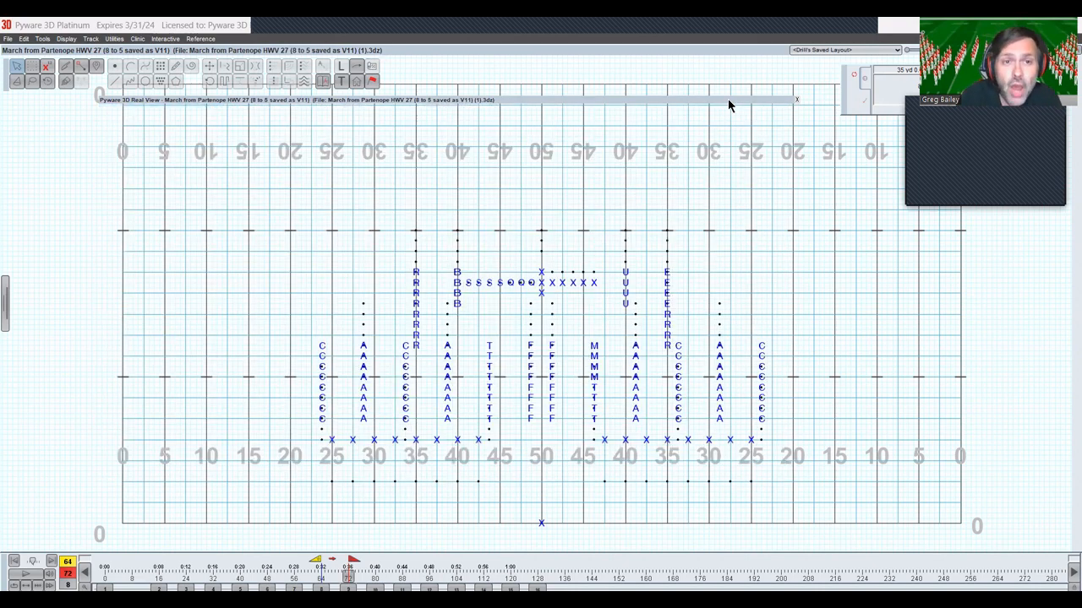
double_click(729, 102)
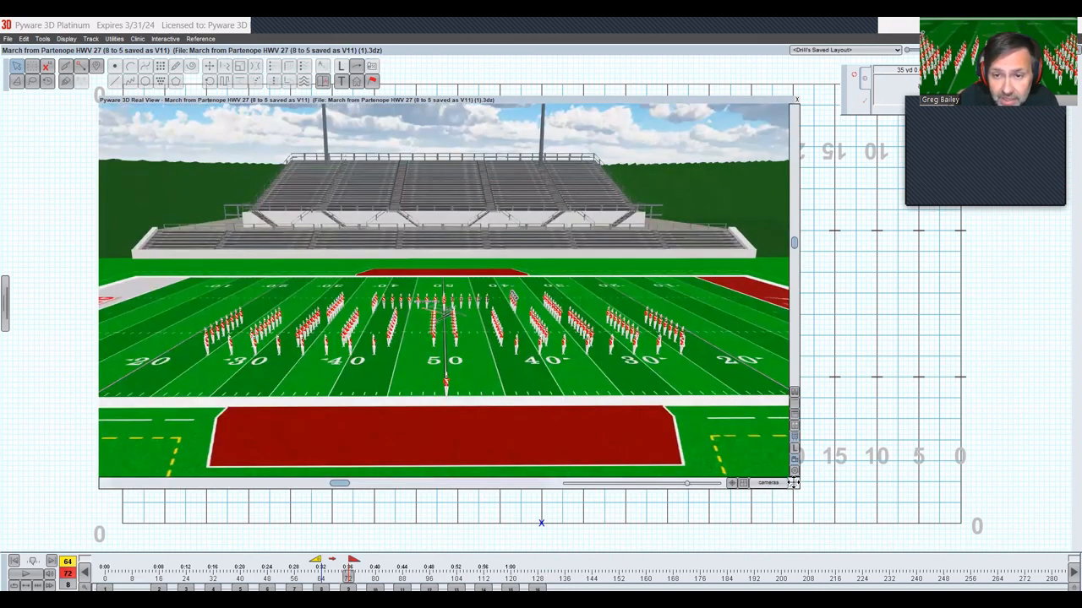
Shrink and collapse the 3D Real View window, and move it clear of the performers on the drill grid
left_click_drag(793, 483, 277, 229)
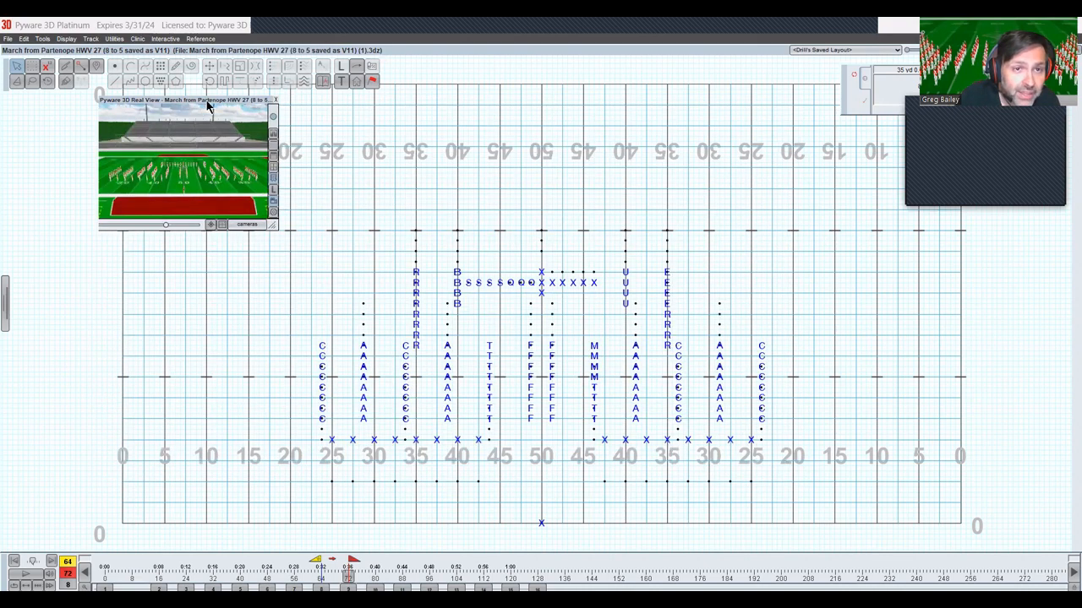
double_click(213, 103)
left_click_drag(213, 103, 820, 166)
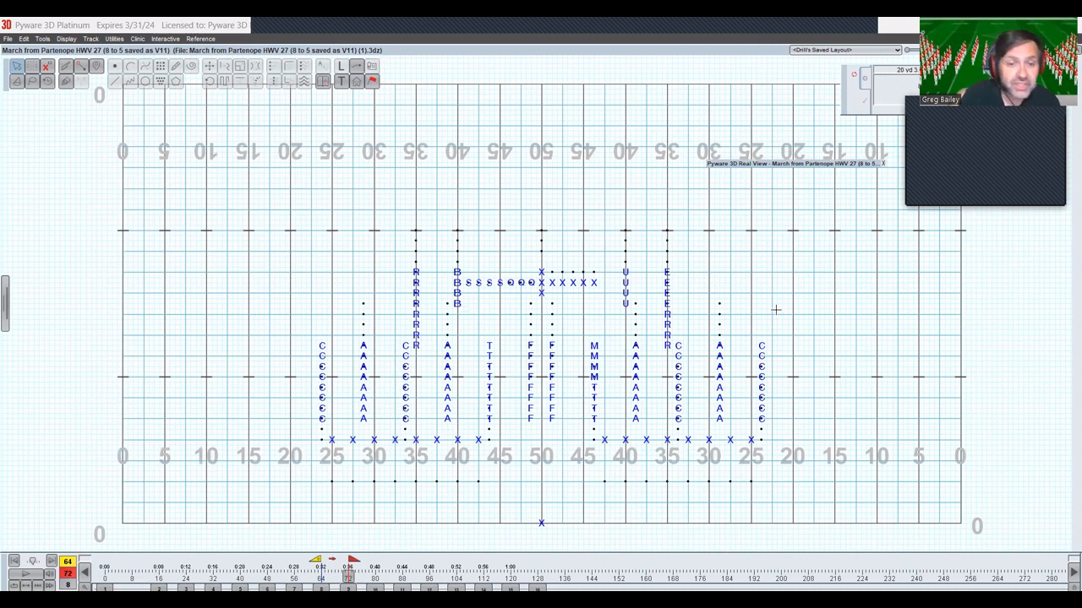
Save the drill file and set the editing range to counts 72 to 80
key("ctrl+s")
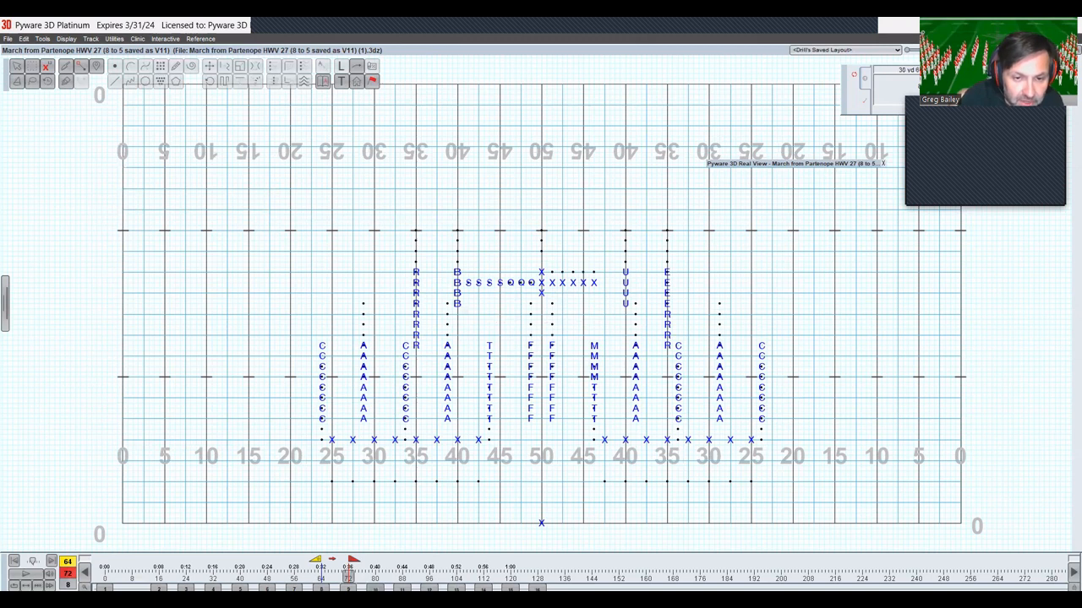
left_click(376, 588)
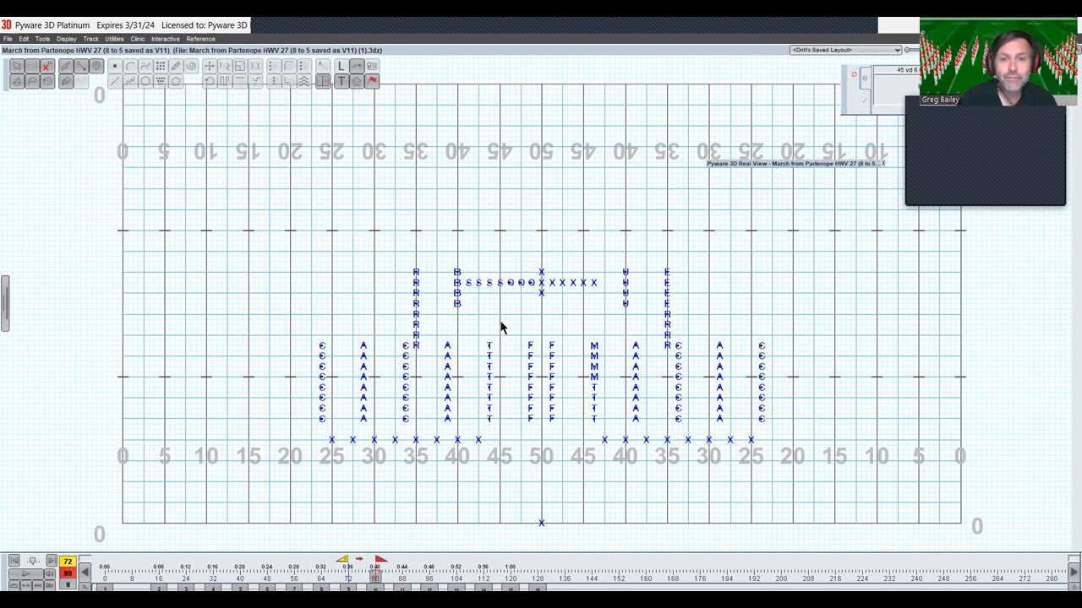
left_click(495, 228)
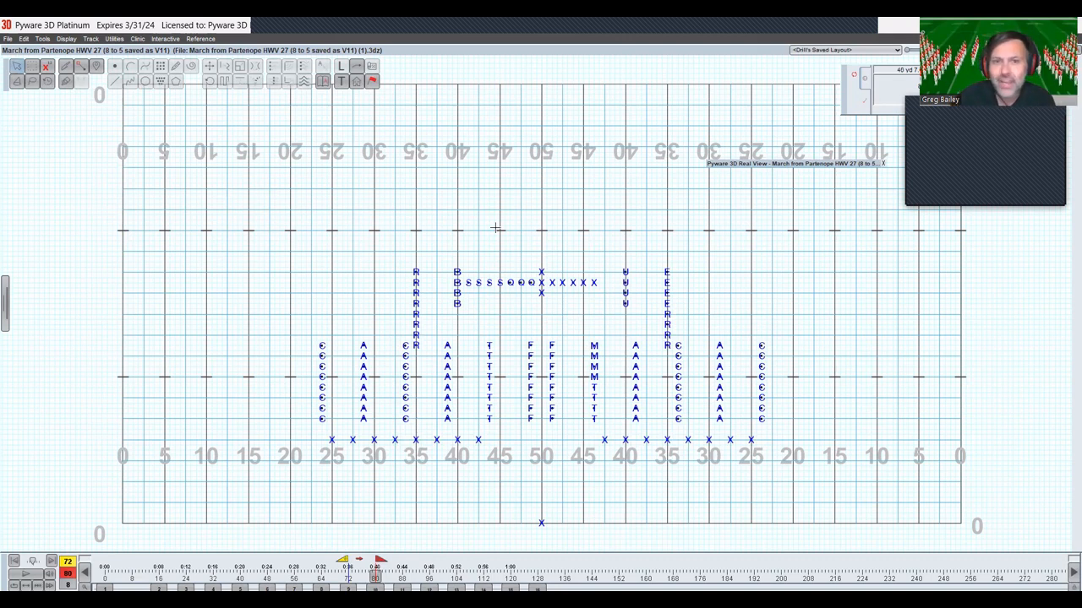
For counts 72 to 80, push the central S, Q and X row with its vertical X file 5 yards toward the back of the field
left_click_drag(472, 234, 601, 311)
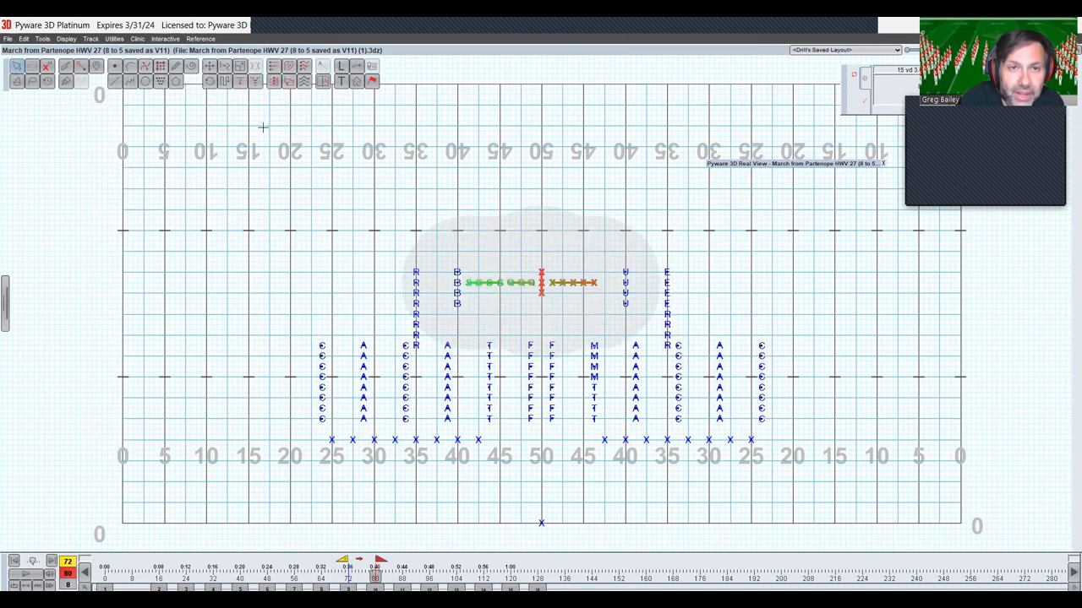
left_click(207, 67)
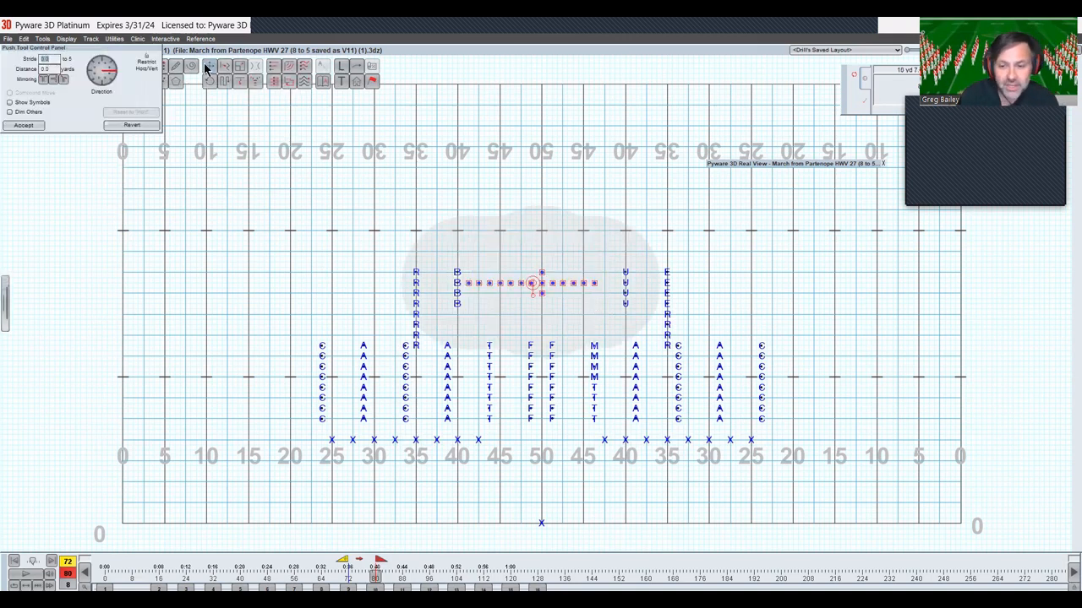
key("Up")
key("Up")
key("Up")
key("Up")
key("Up")
key("Up")
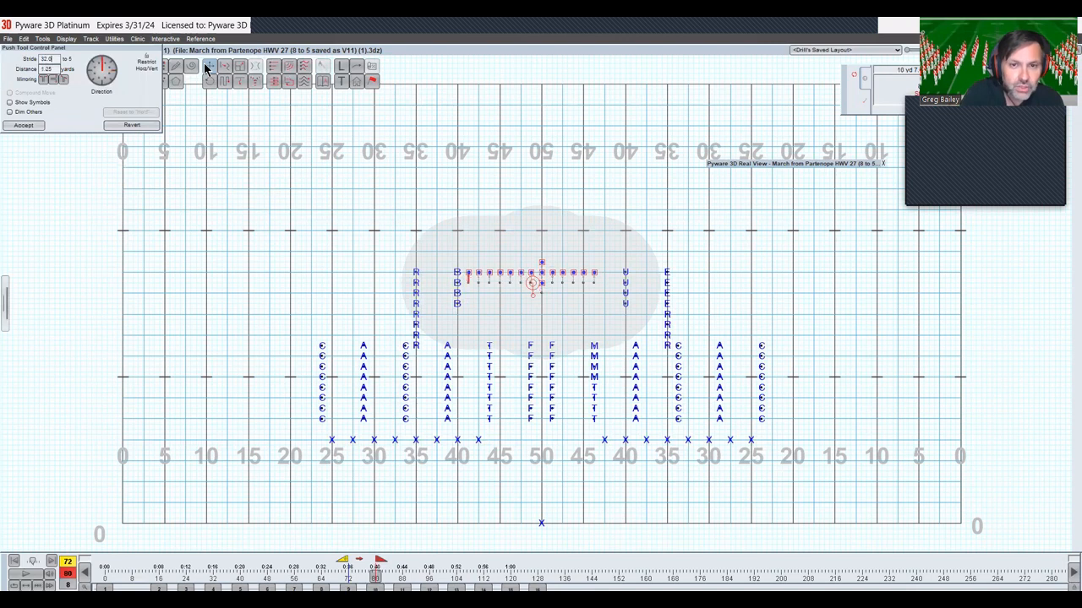
key("Up")
key("Up")
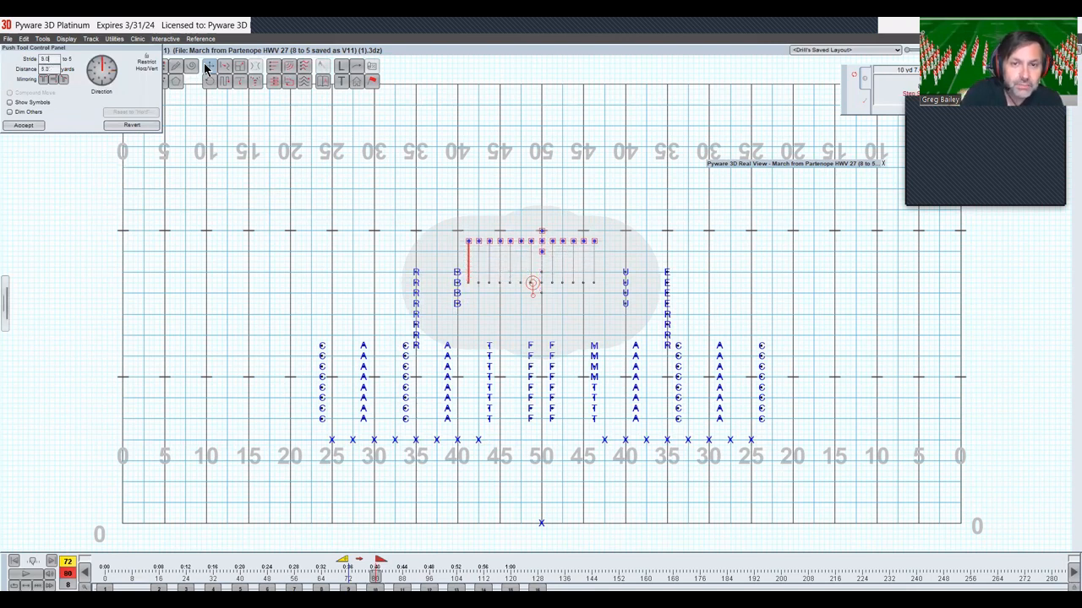
key("Return")
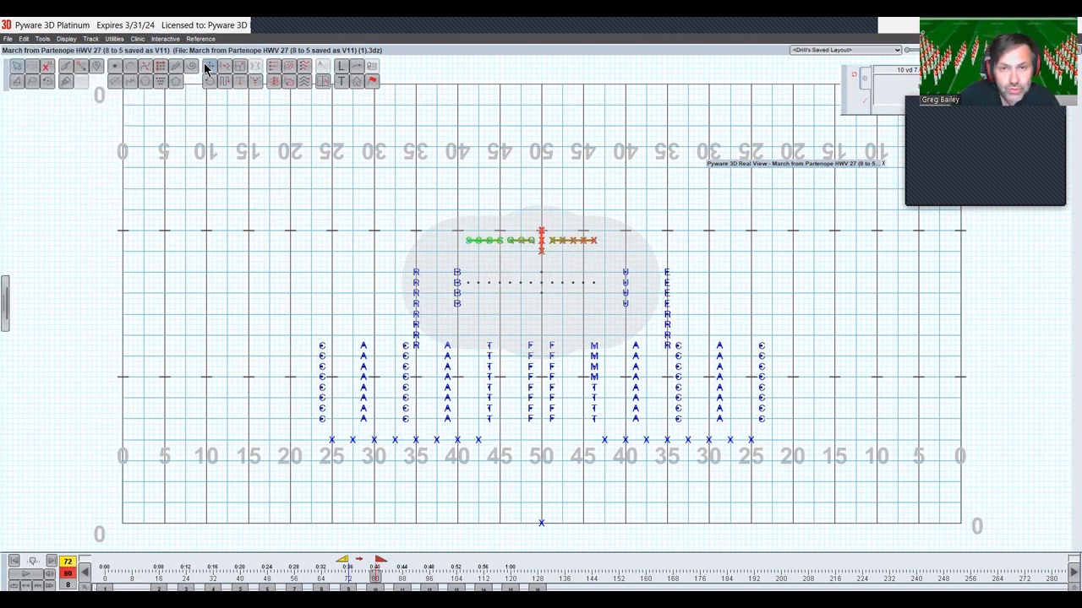
left_click(508, 199)
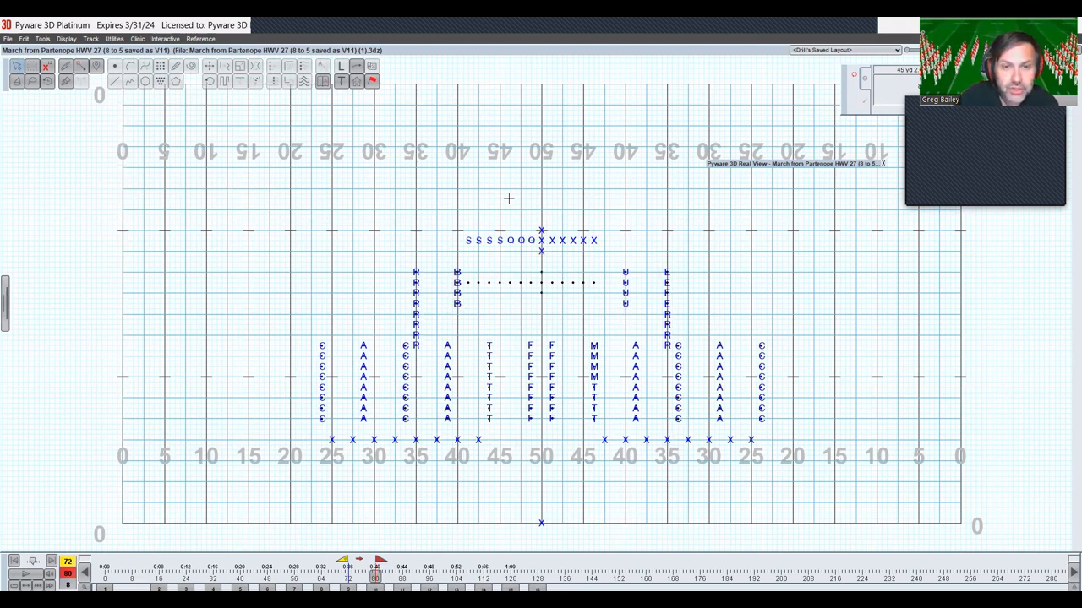
Sequentially push the four rear R performers on the left-hand 35-yard line 5 yards outward, front performer first, with a 2-step step-off
left_click(415, 282)
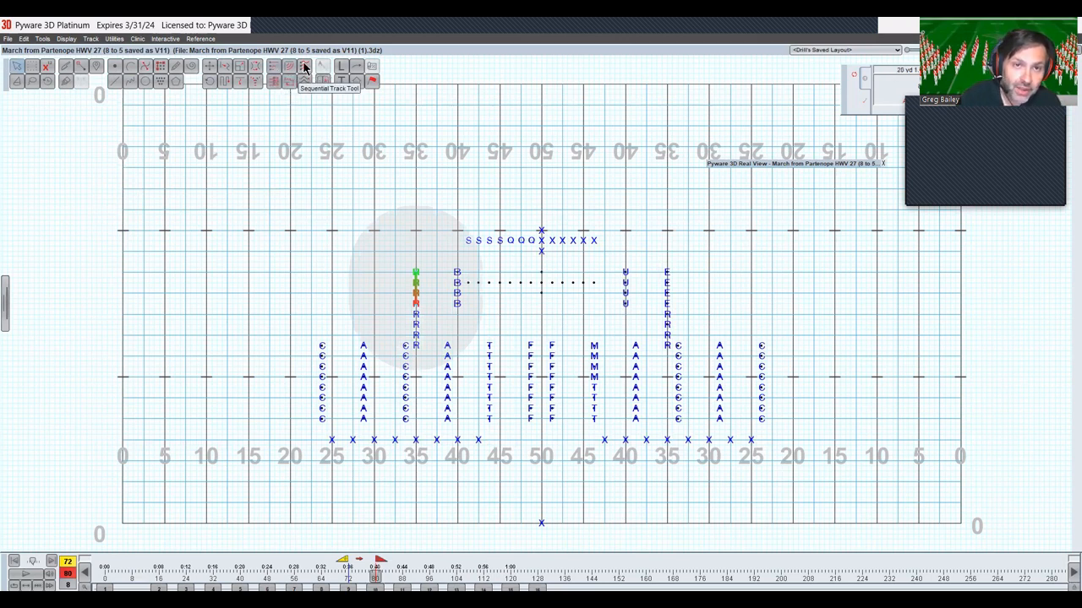
left_click(275, 74)
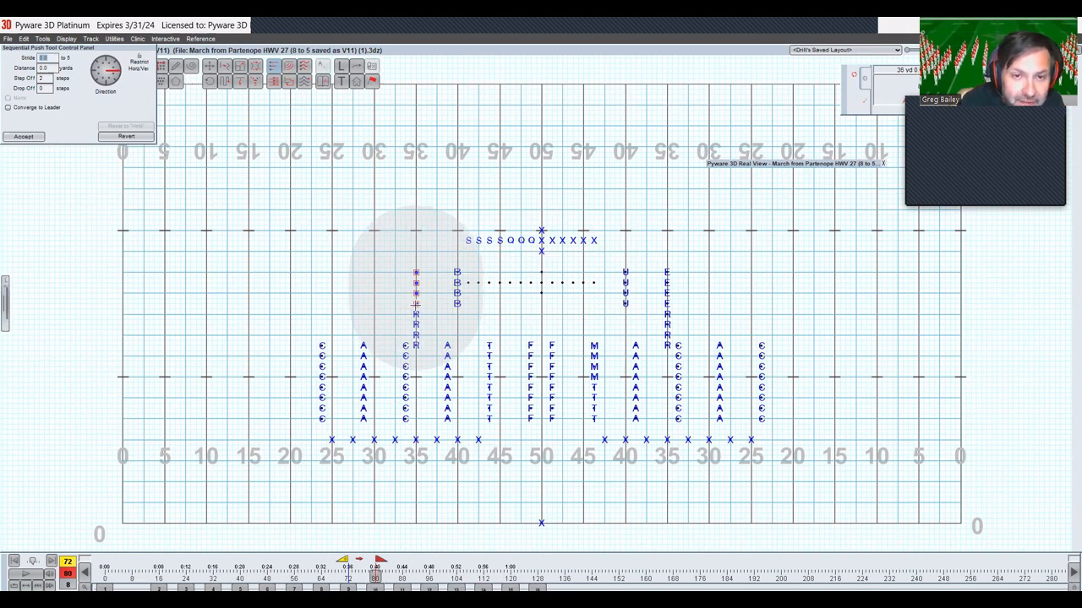
left_click_drag(415, 304, 371, 305)
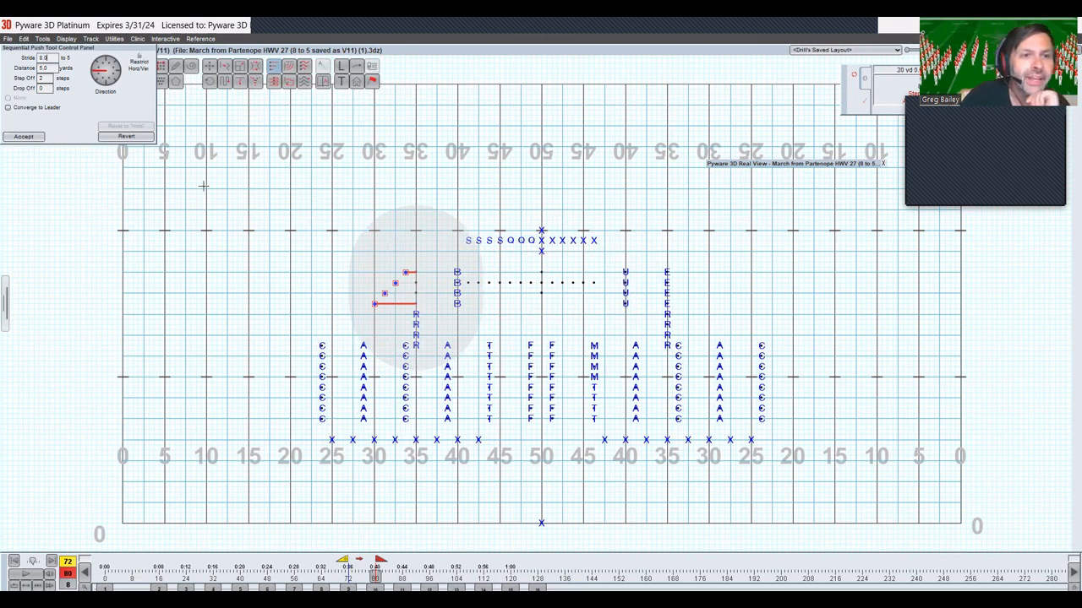
left_click(22, 137)
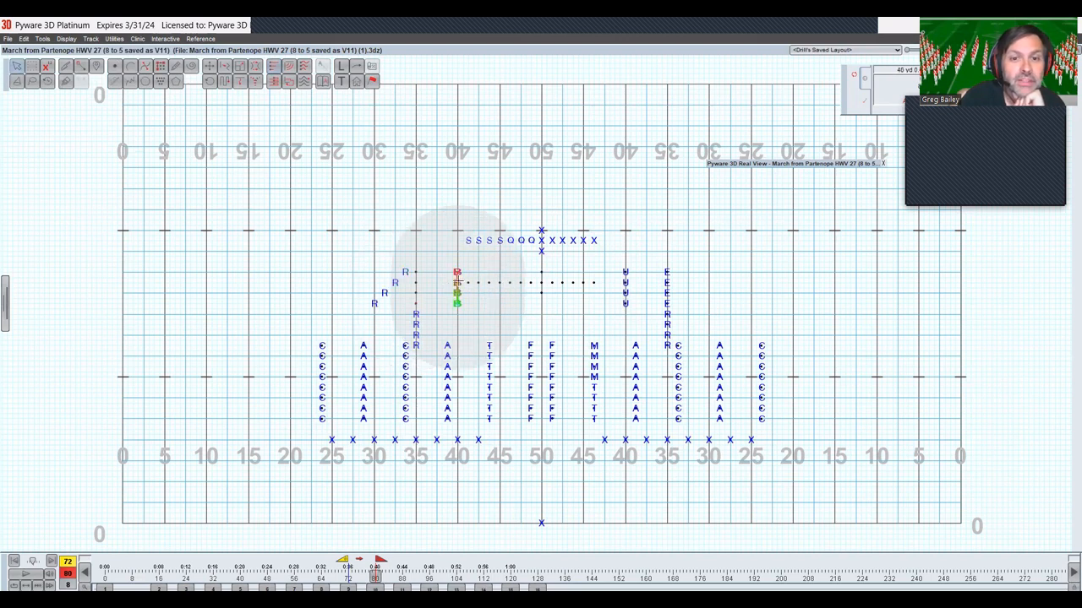
Sequentially push the four B performers on the left-hand 40-yard line 5 yards toward the 50, front performer first, with a 2-step step-off
left_click(273, 73)
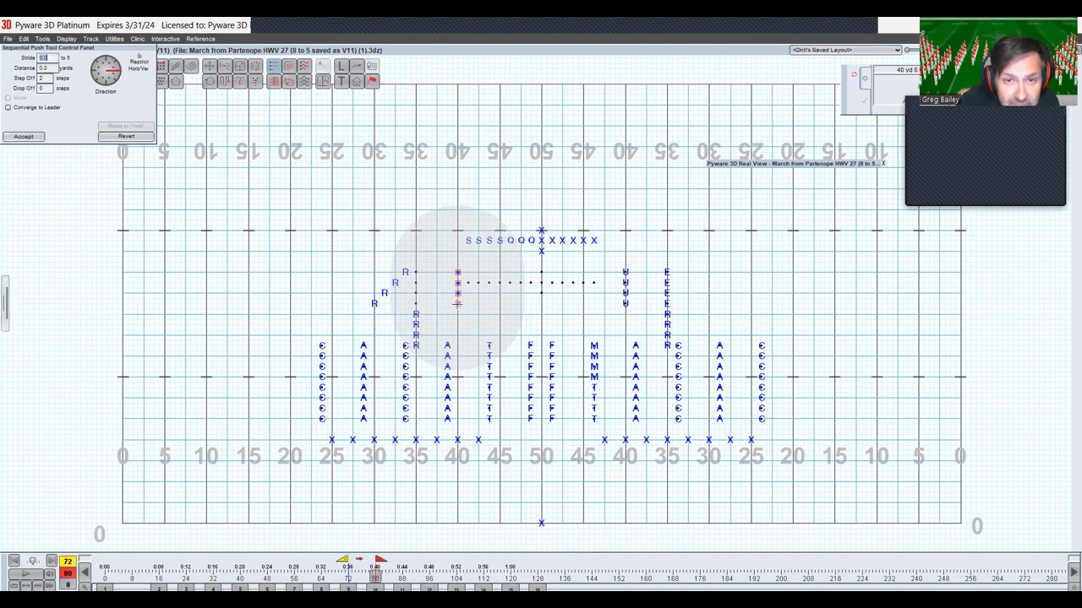
left_click_drag(457, 302, 500, 305)
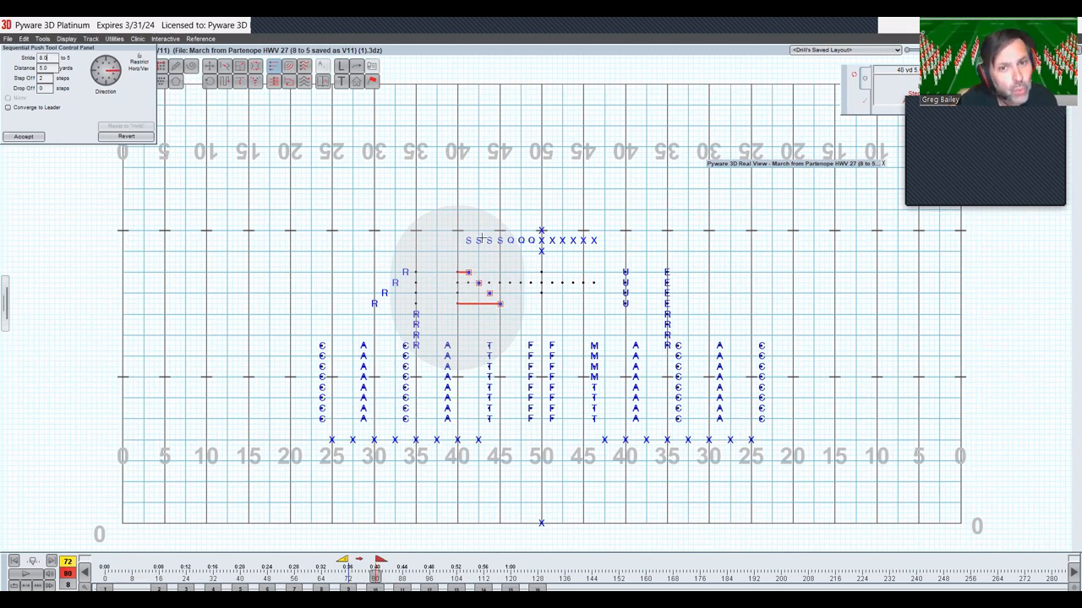
key("Return")
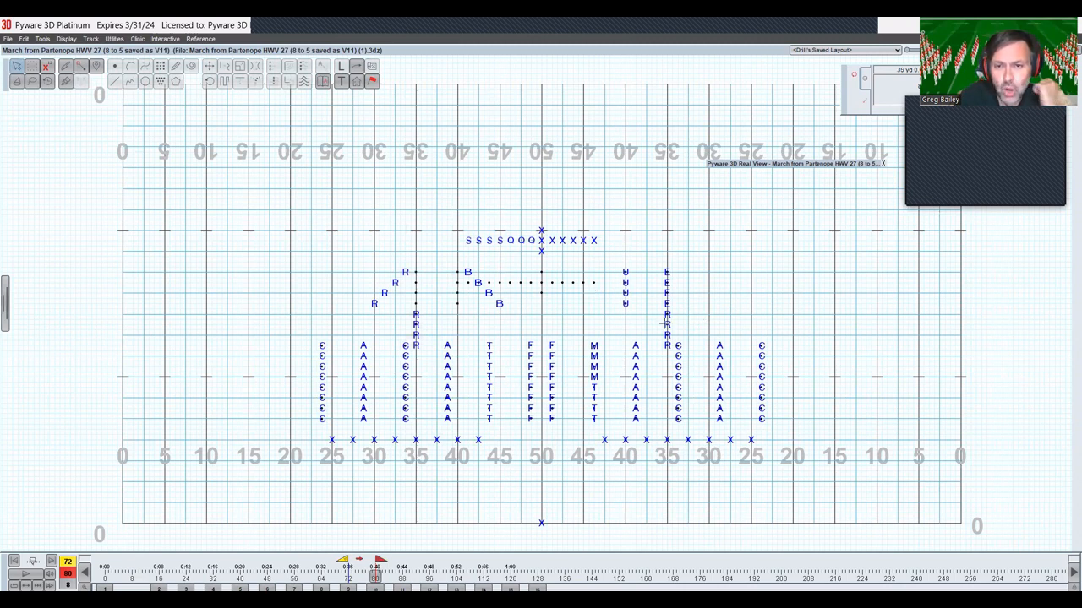
Sequentially push the four U performers on the right-hand 40-yard line 5 yards toward the 50, front performer first, with a 2-step step-off
left_click(625, 285)
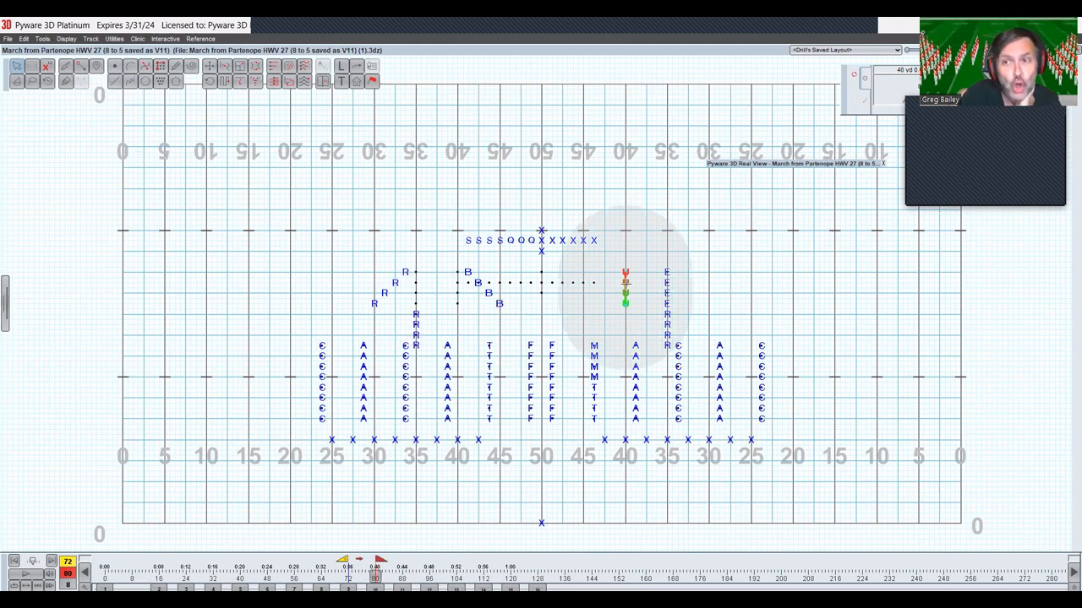
left_click(274, 73)
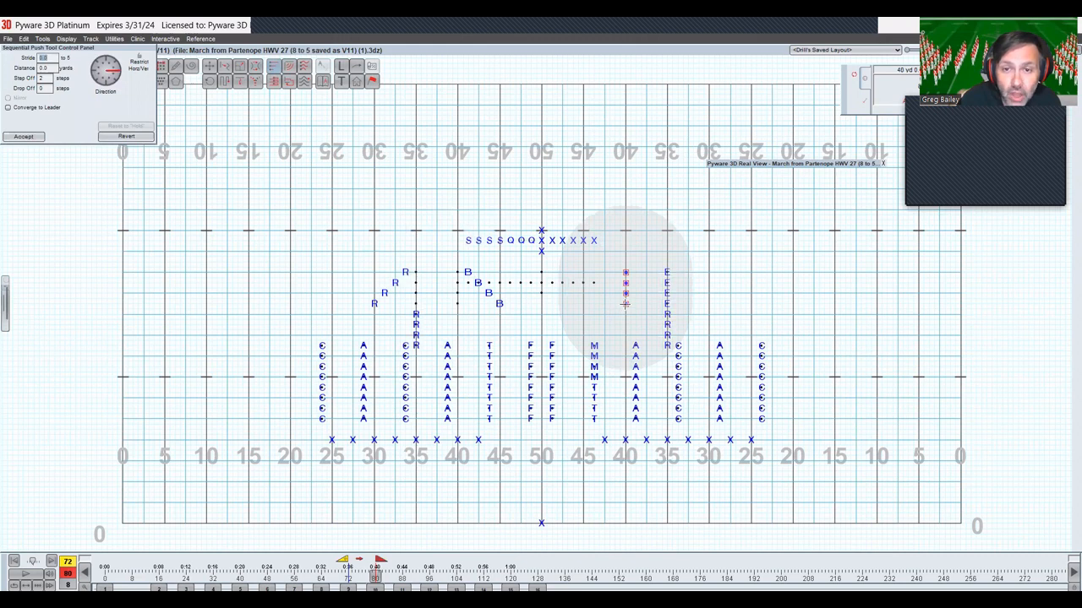
left_click_drag(623, 303, 582, 303)
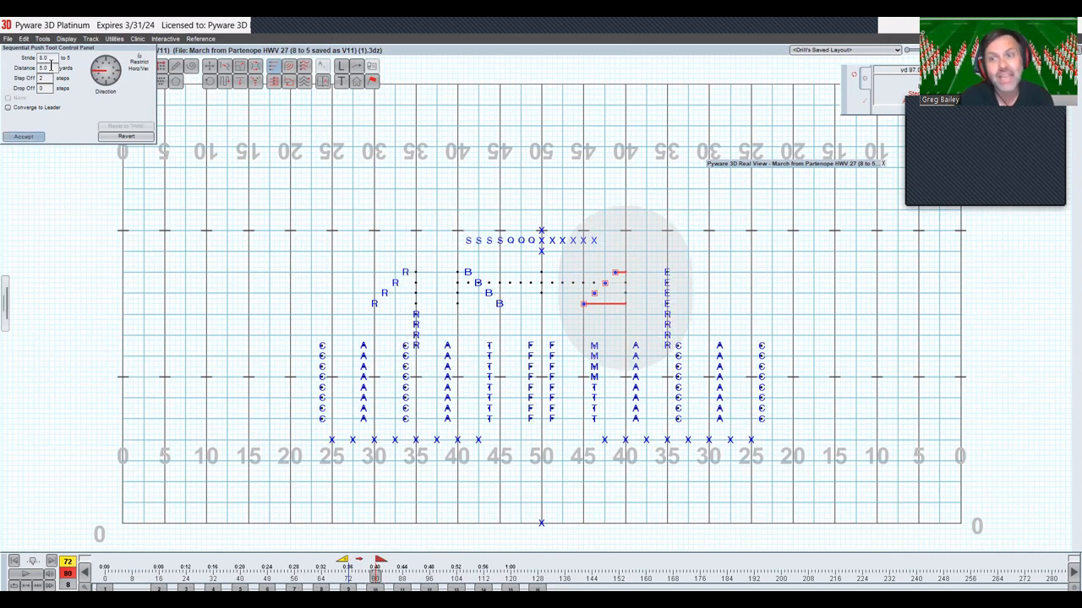
left_click(24, 137)
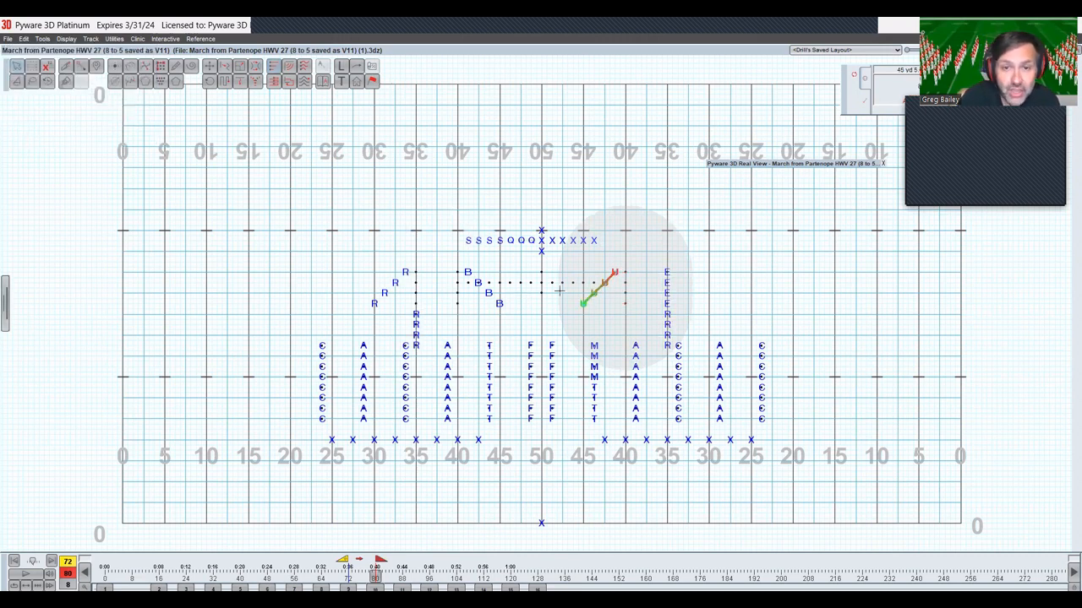
left_click(558, 291)
Sequentially push the four E performers on the right-hand 35-yard line 5 yards outward at an 8 to 5 stride, with a 2-step step-off
left_click(666, 291)
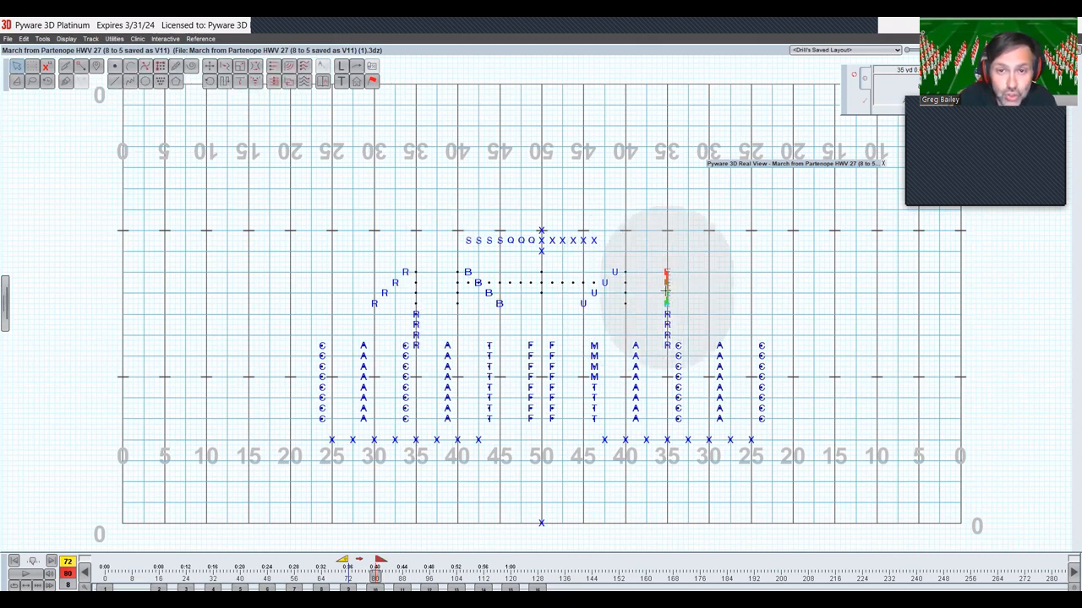
left_click(275, 71)
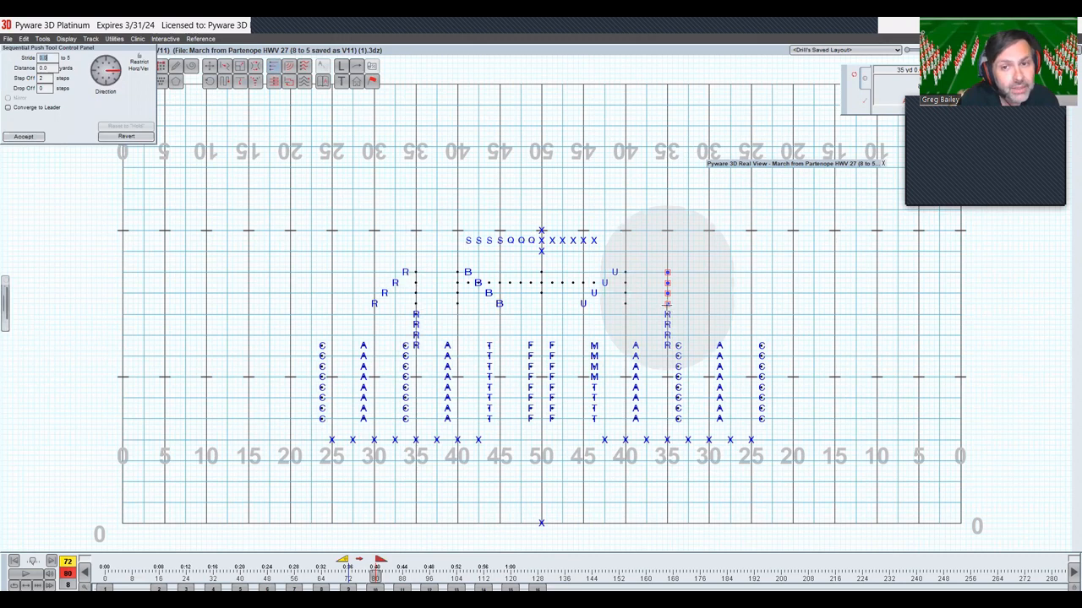
mouse_move(673, 306)
left_mouse_down()
mouse_move(714, 311)
mouse_move(667, 305)
mouse_move(708, 303)
left_mouse_up()
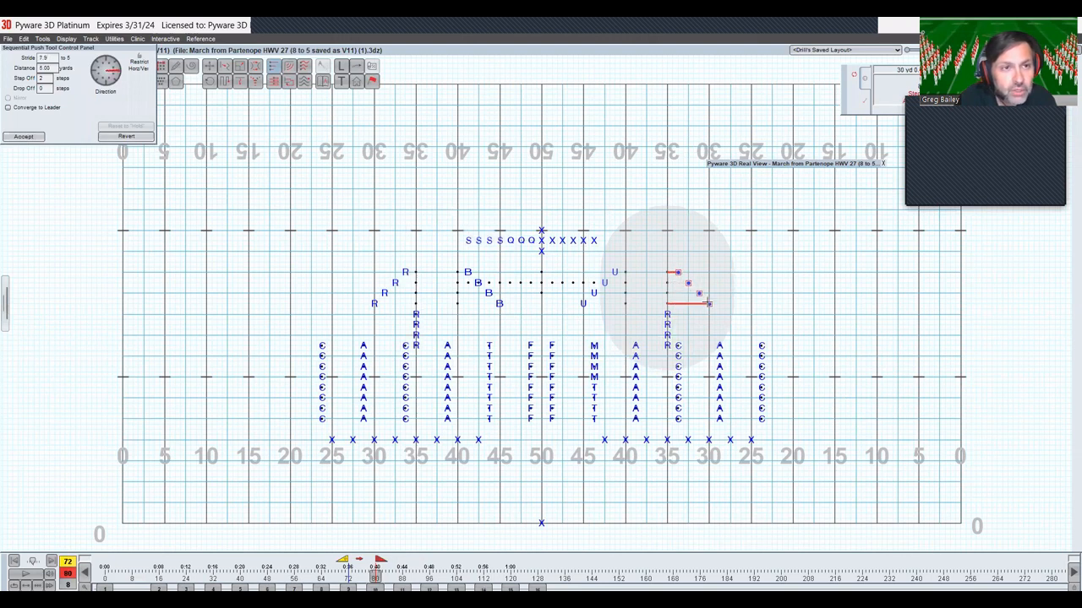
key("BackSpace")
key("BackSpace")
key("BackSpace")
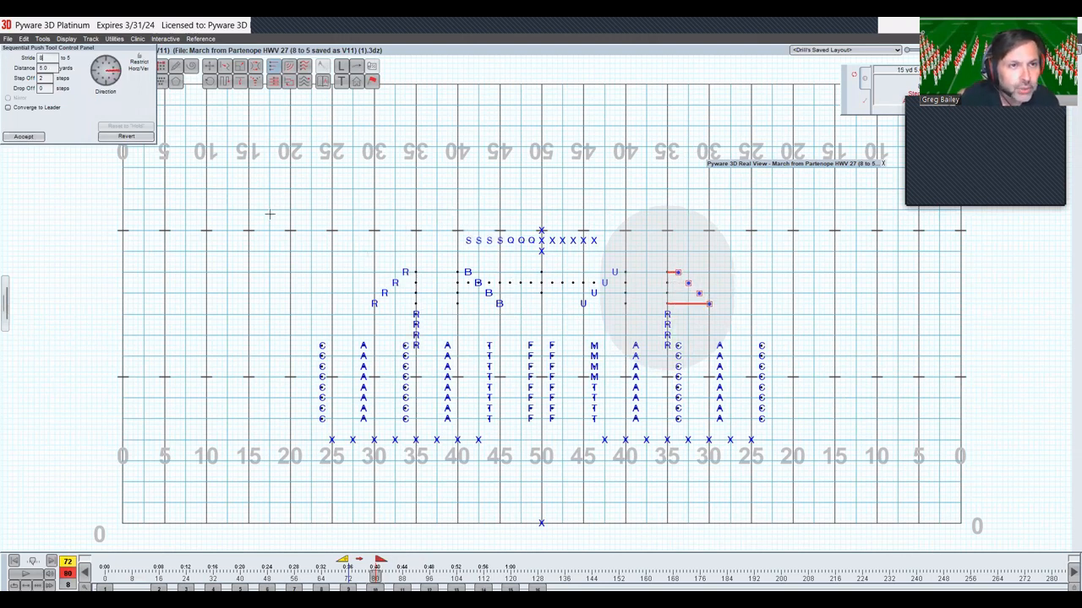
left_click(24, 137)
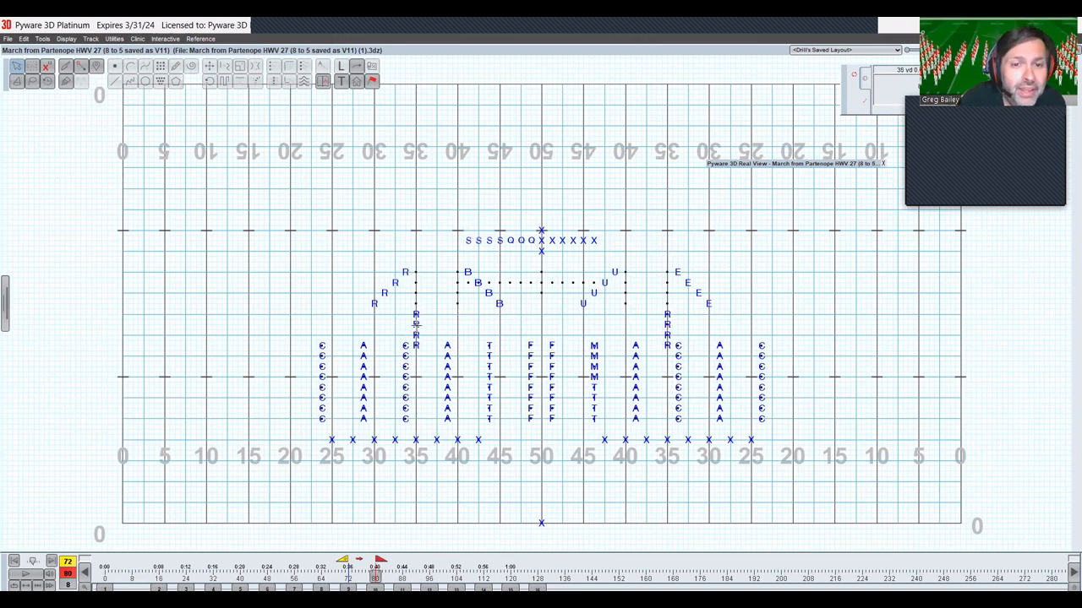
Deselect the performers and shorten the editing range to counts 72 to 74
left_click(415, 325)
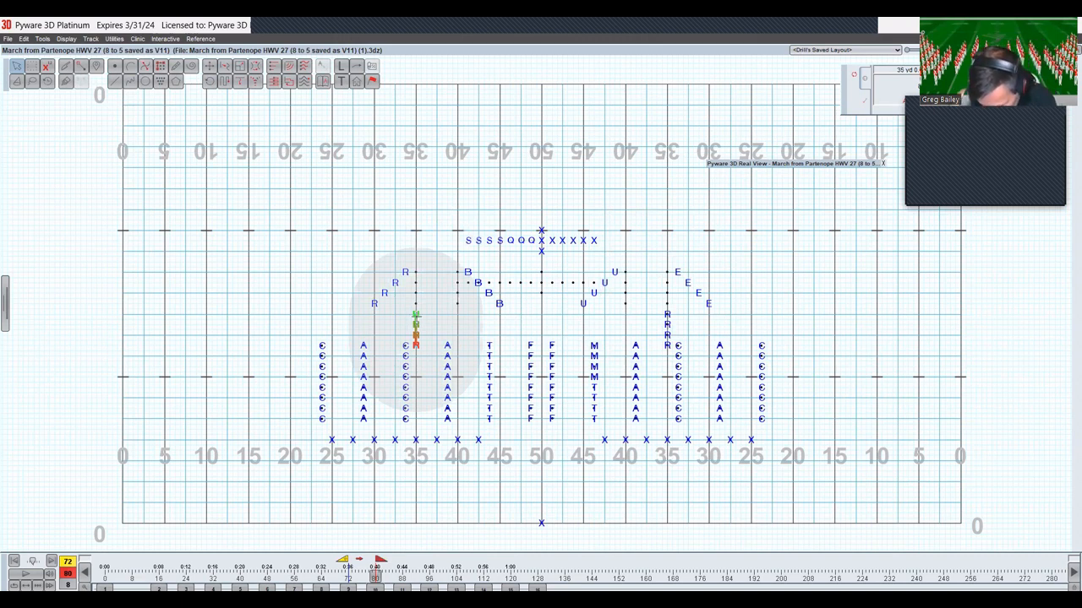
left_click(423, 296)
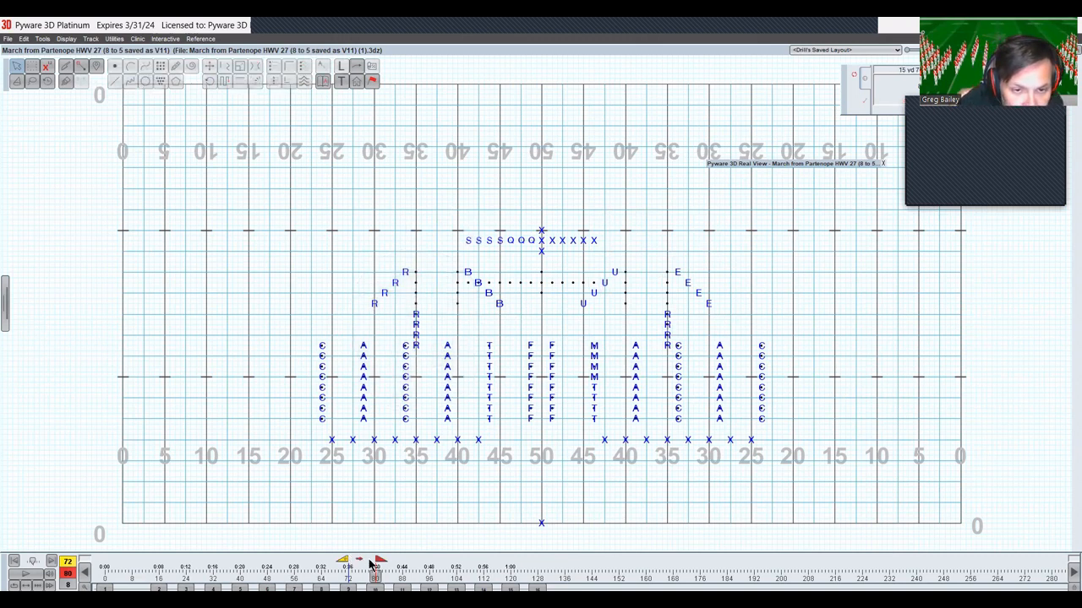
left_click_drag(378, 566, 355, 567)
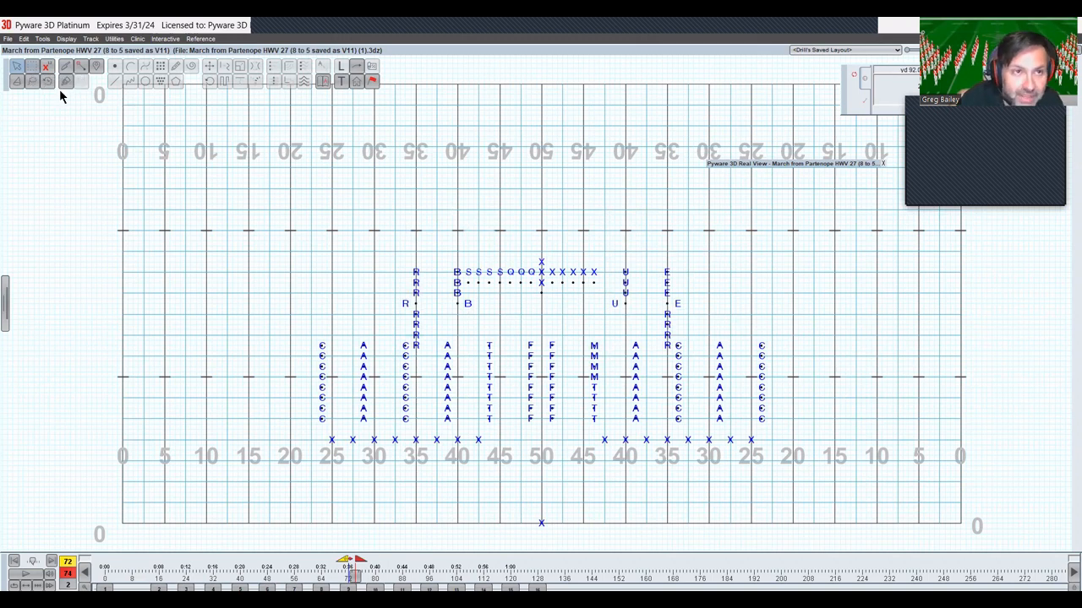
Make the Box Selection Tool the new default tool
right_click(32, 75)
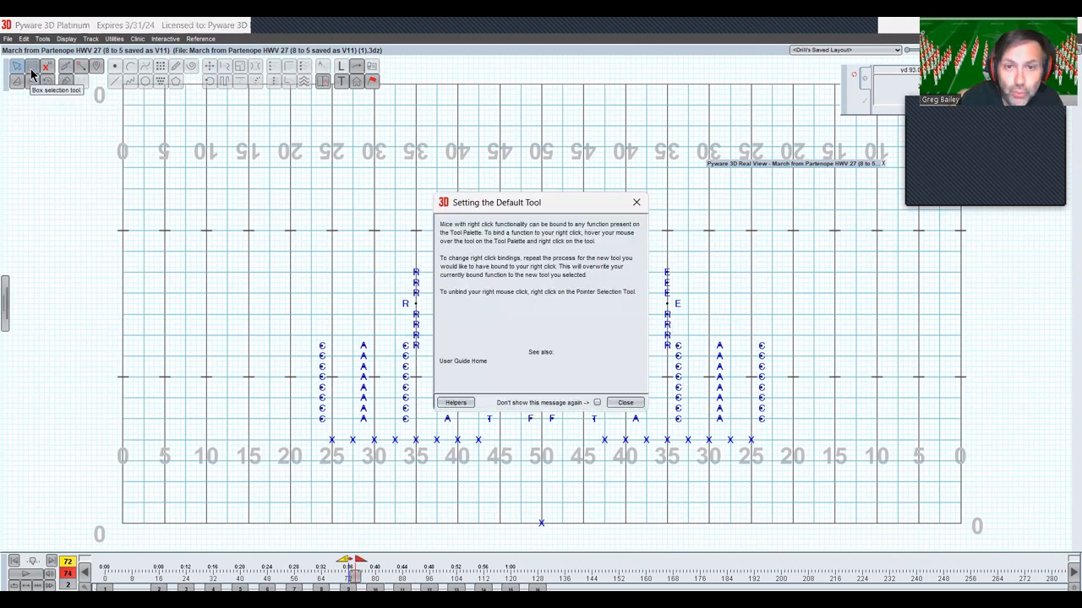
left_click(622, 403)
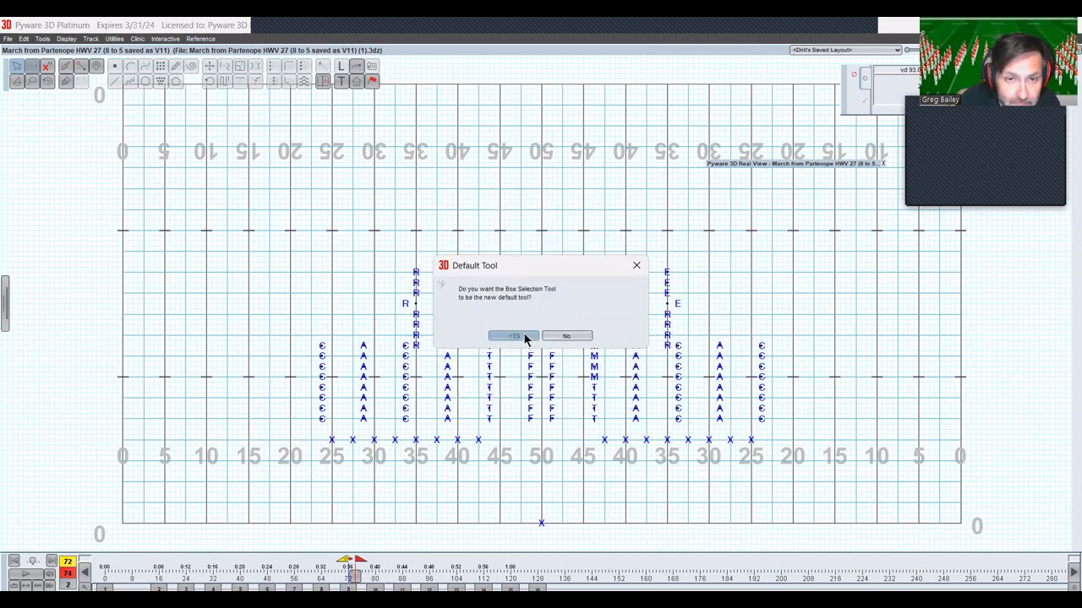
left_click(514, 336)
For counts 72 to 74, push the front three R performers on the left-hand 35-yard line diagonally, two steps inward and two steps back
left_click_drag(407, 315, 423, 348)
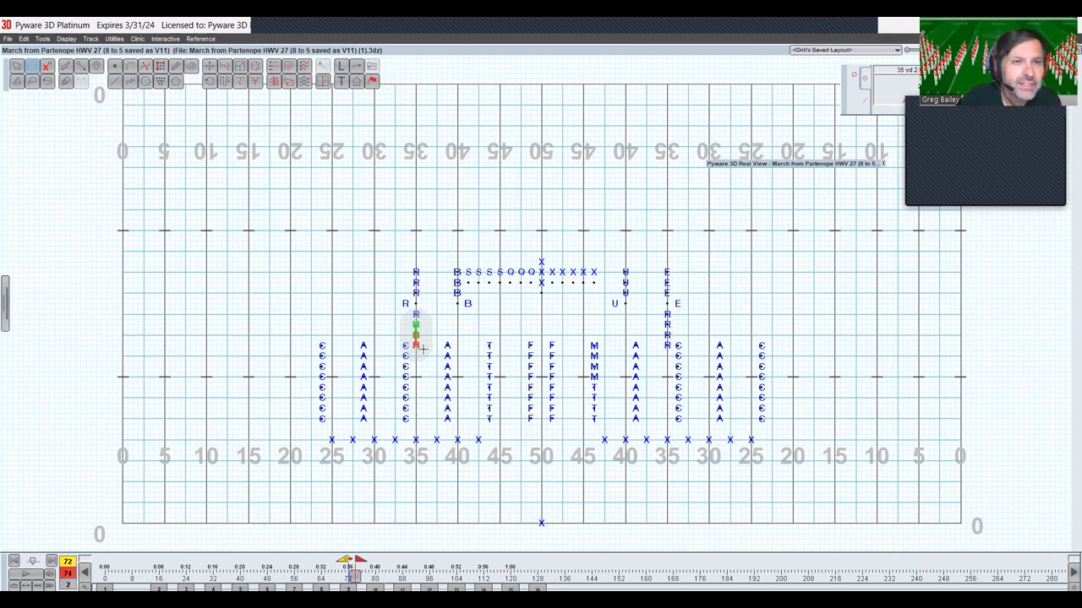
left_click(211, 65)
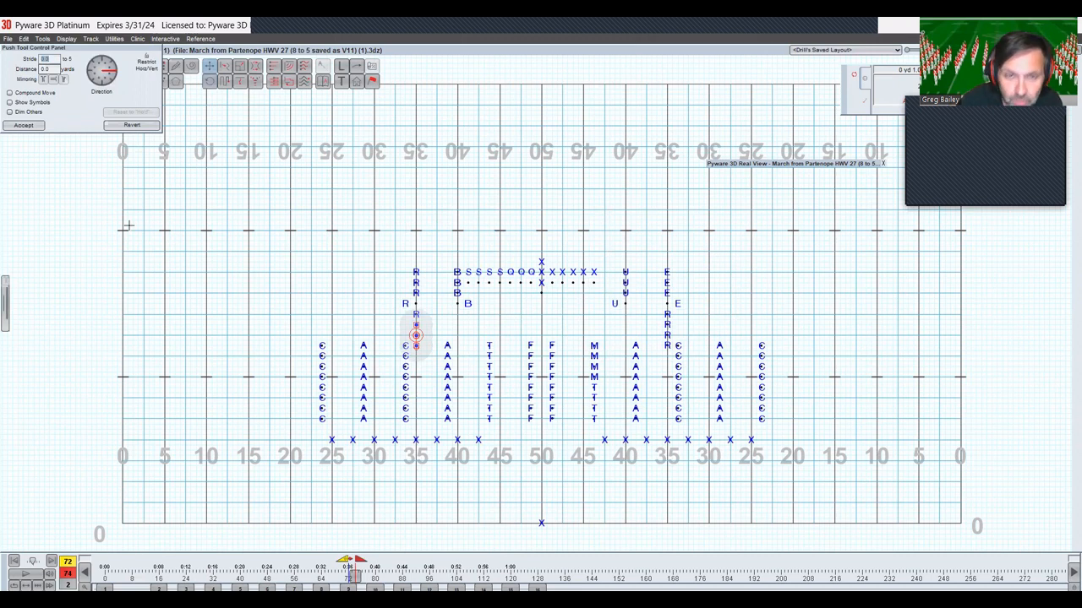
key("Right")
key("Right")
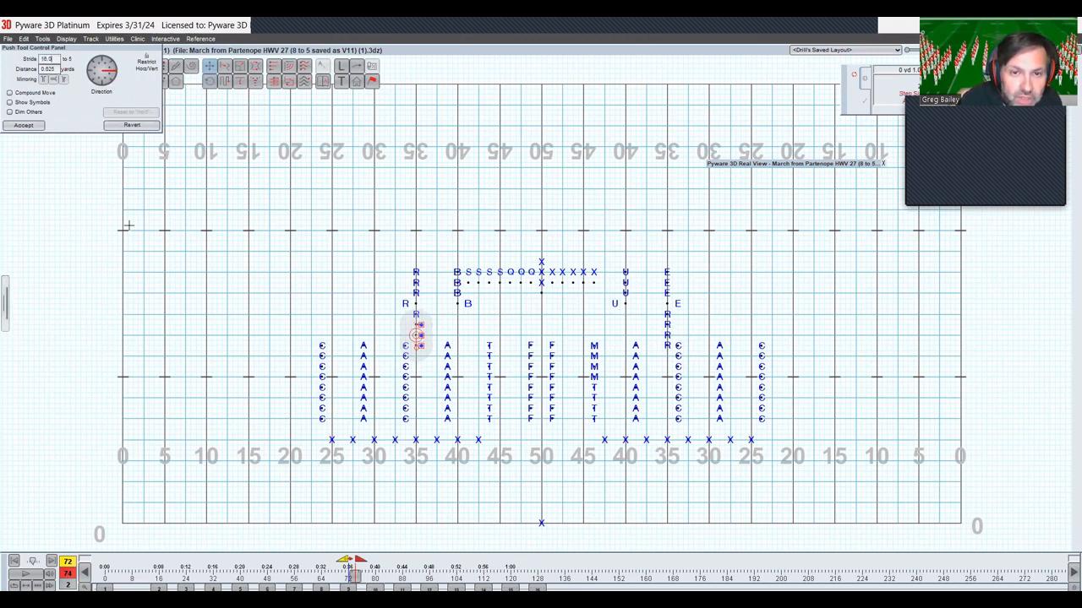
key("Up")
key("Up")
key("Return")
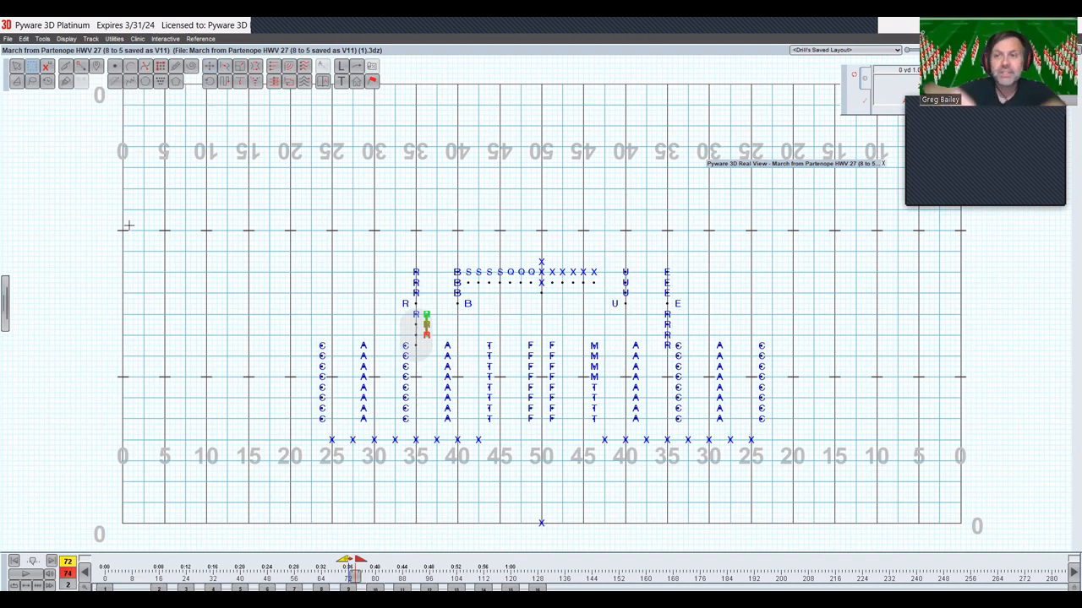
left_click(348, 332)
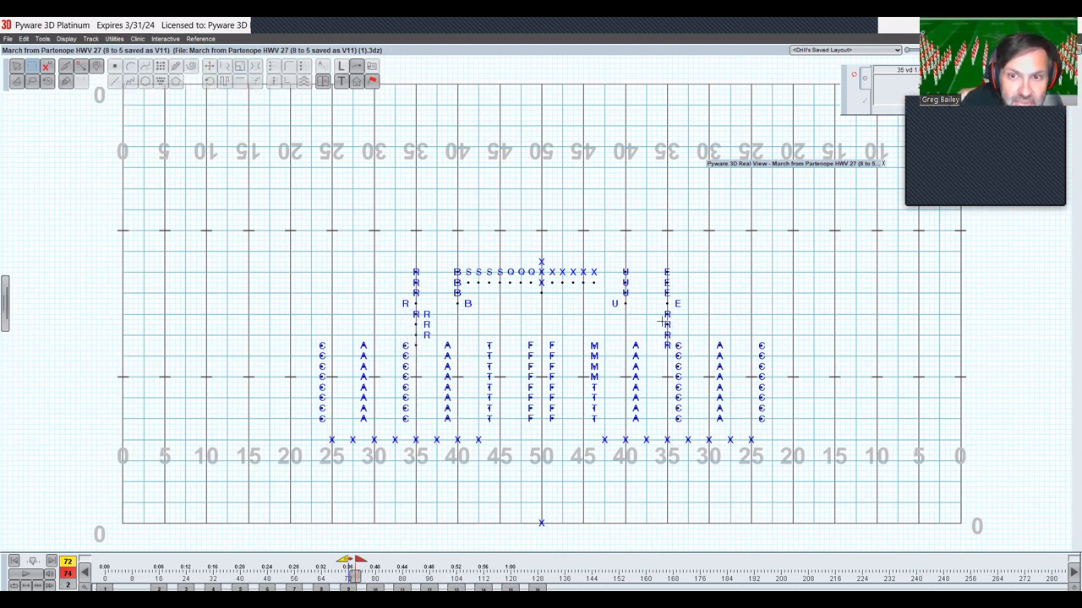
For counts 72 to 74, push the front three R performers on the right-hand 35-yard line diagonally, two steps inward and two steps back
left_click_drag(662, 321, 680, 367)
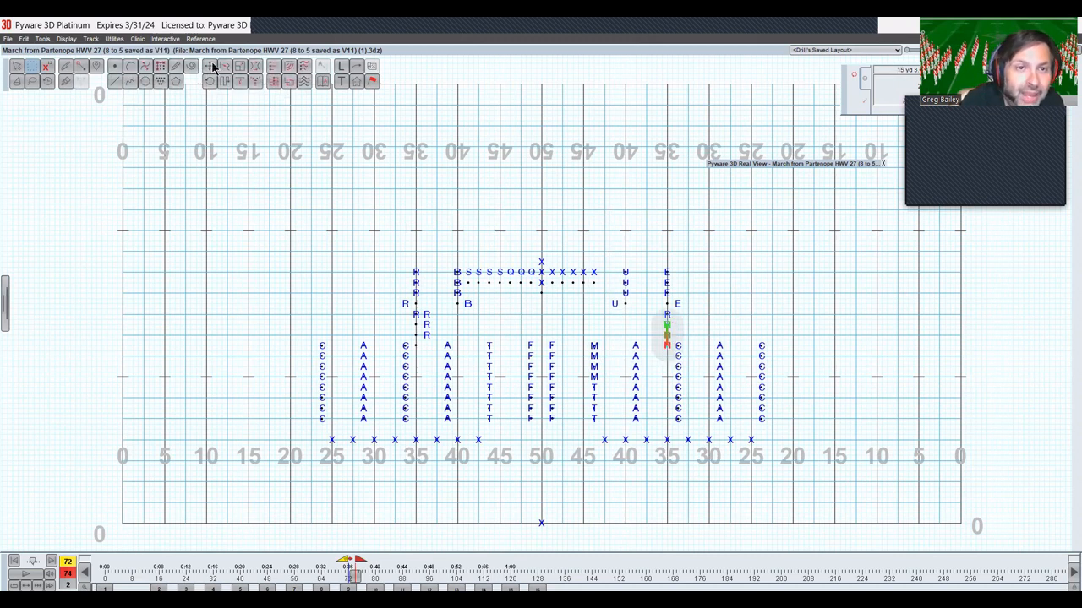
left_click(210, 67)
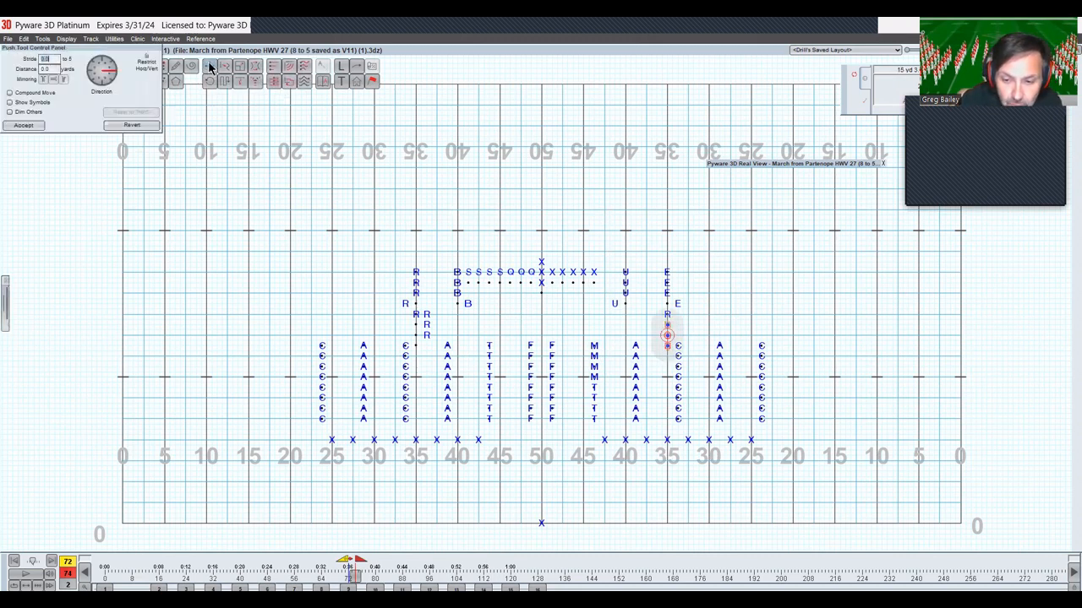
key("Left")
key("Left")
key("Up")
key("Up")
key("Return")
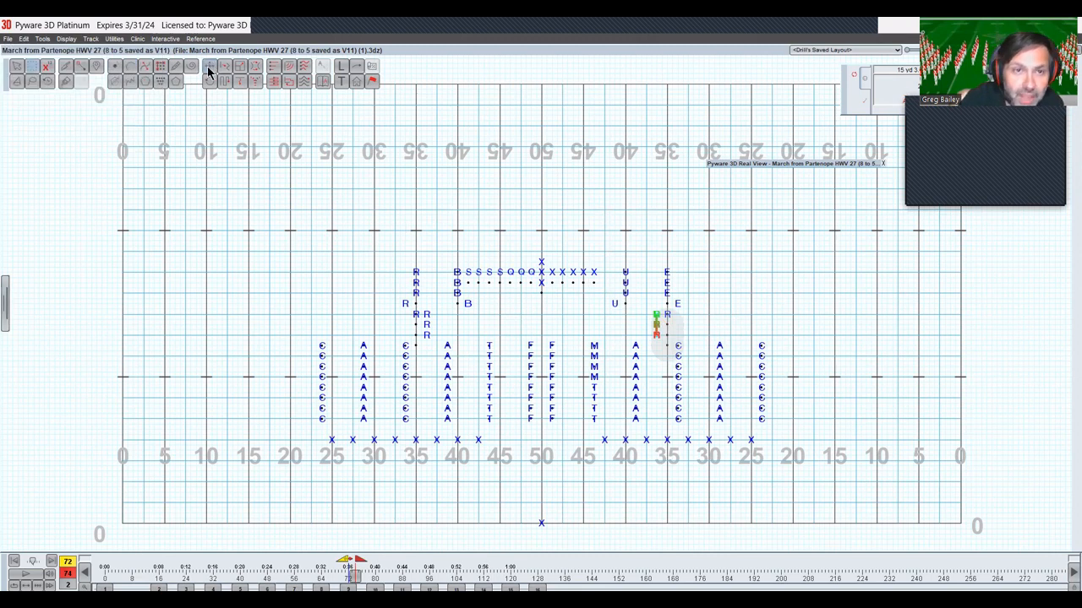
left_click(387, 262)
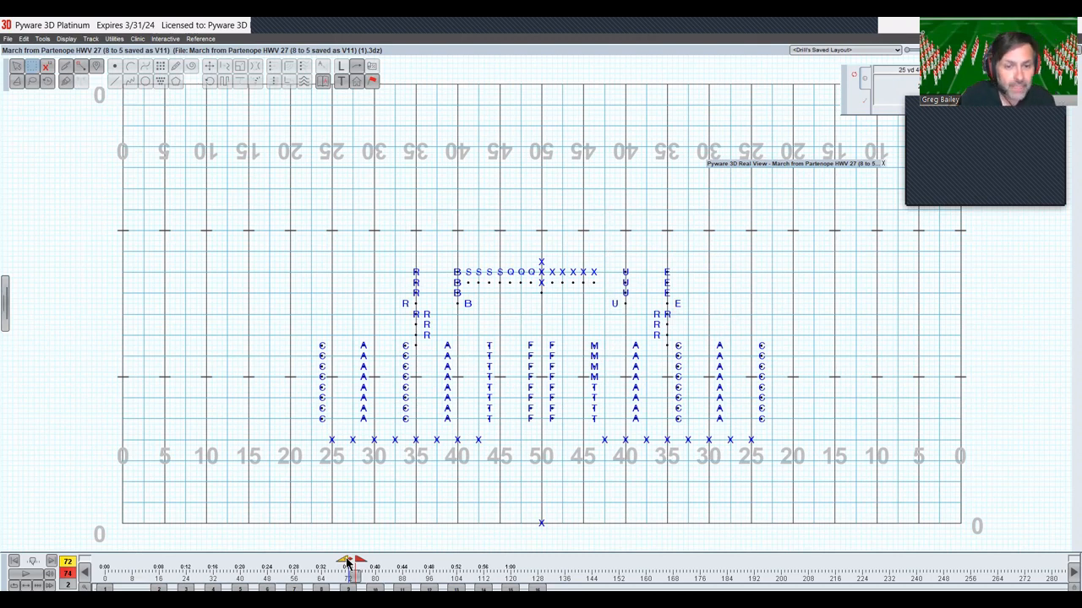
Shift the editing range to counts 74 to 76 and push the front two left-hand R performers diagonally, two steps inward and two steps back
left_click_drag(346, 564, 362, 564)
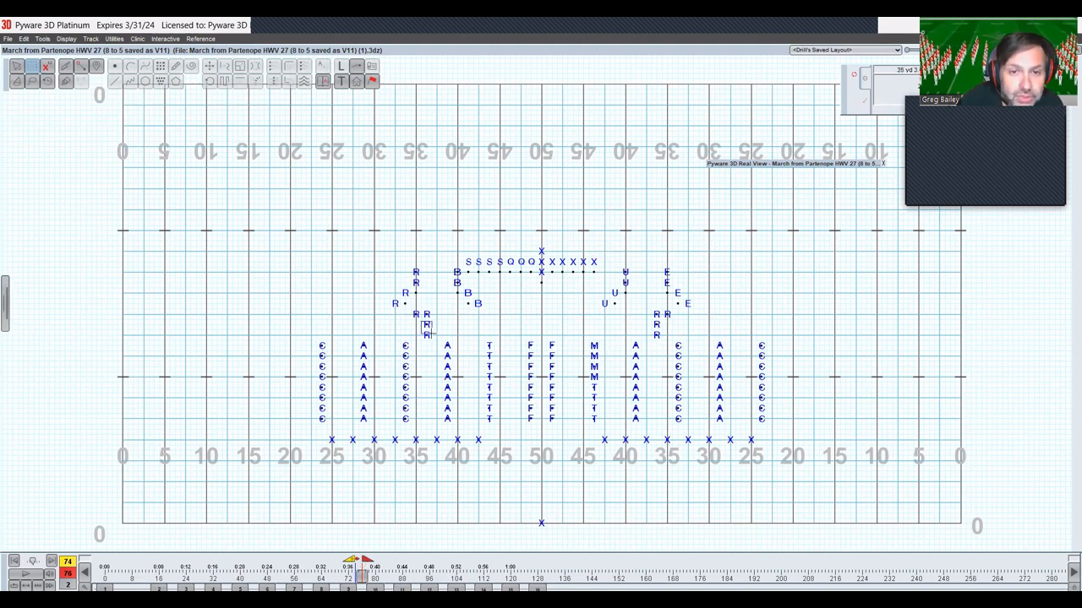
left_click(427, 328)
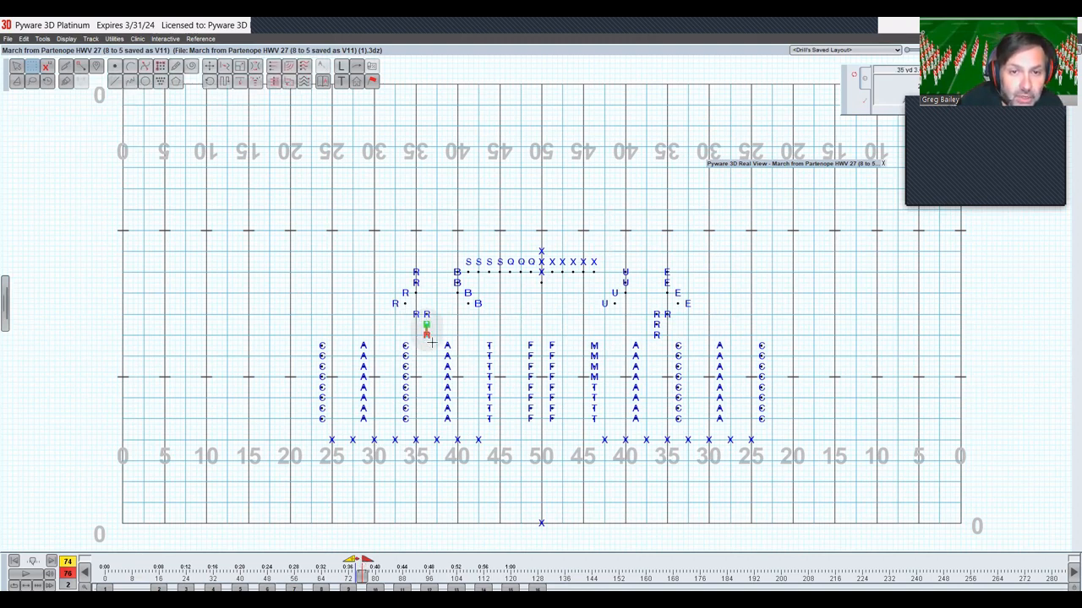
left_click(210, 66)
key("Right")
key("Right")
key("Up")
key("Up")
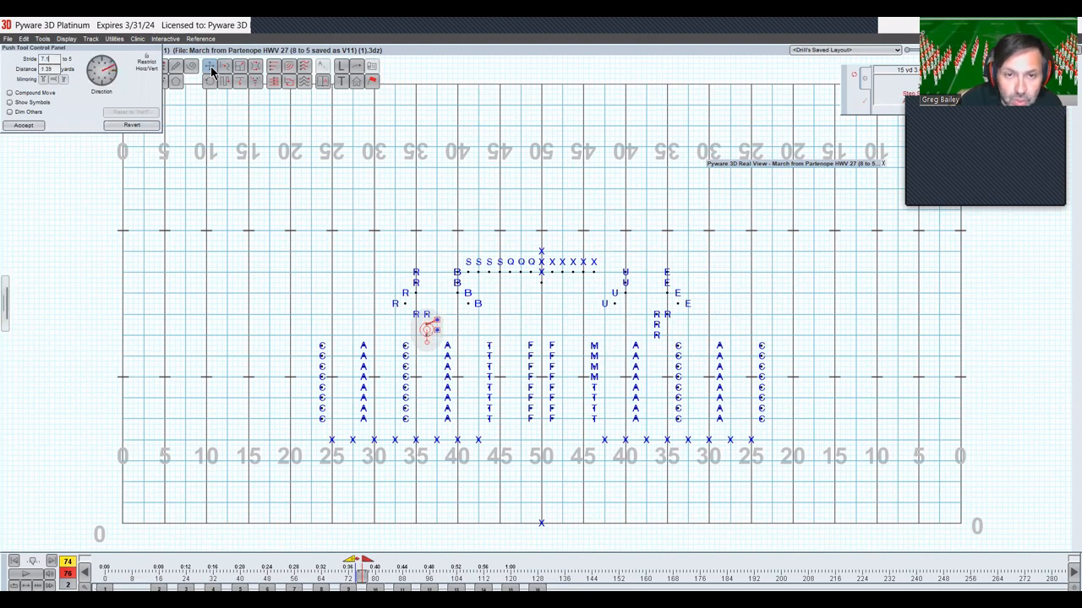
key("Return")
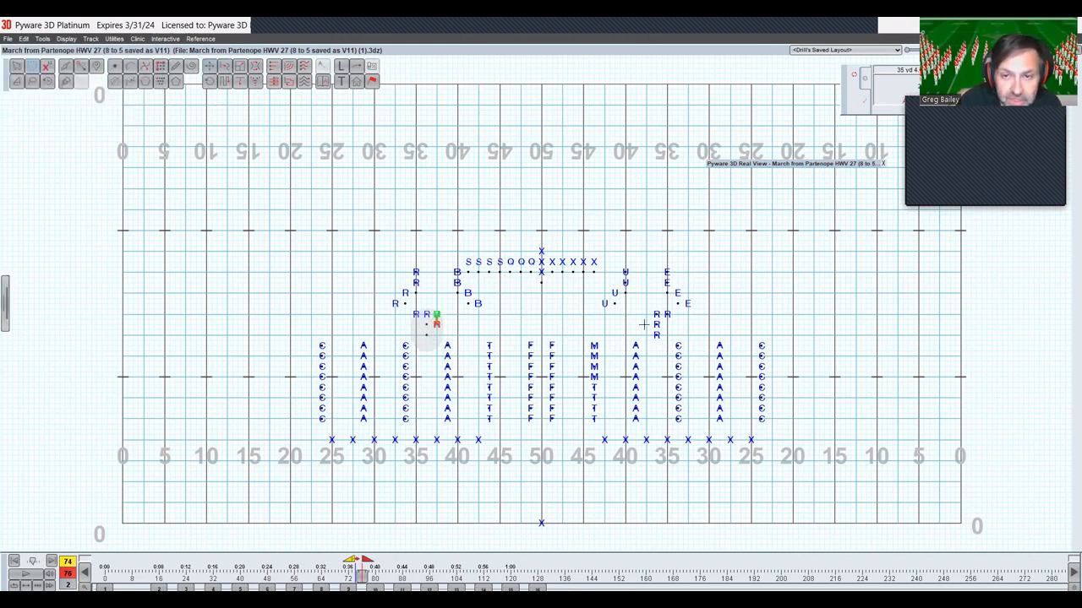
left_click(644, 324)
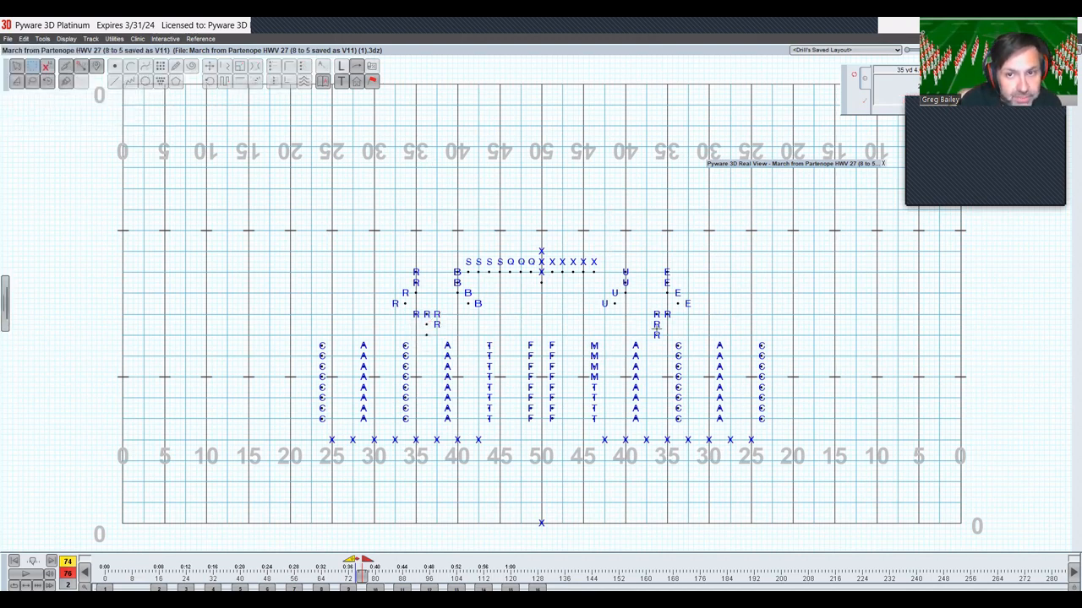
For counts 74 to 76, push the front two right-hand R performers diagonally, two steps inward and two steps back
left_click_drag(649, 321, 664, 345)
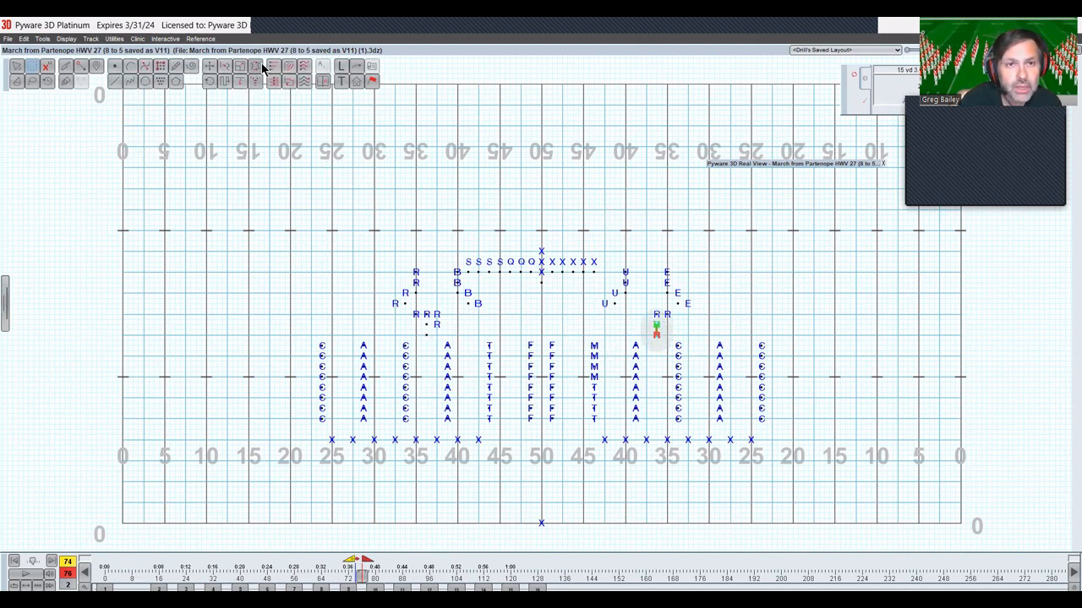
left_click(211, 74)
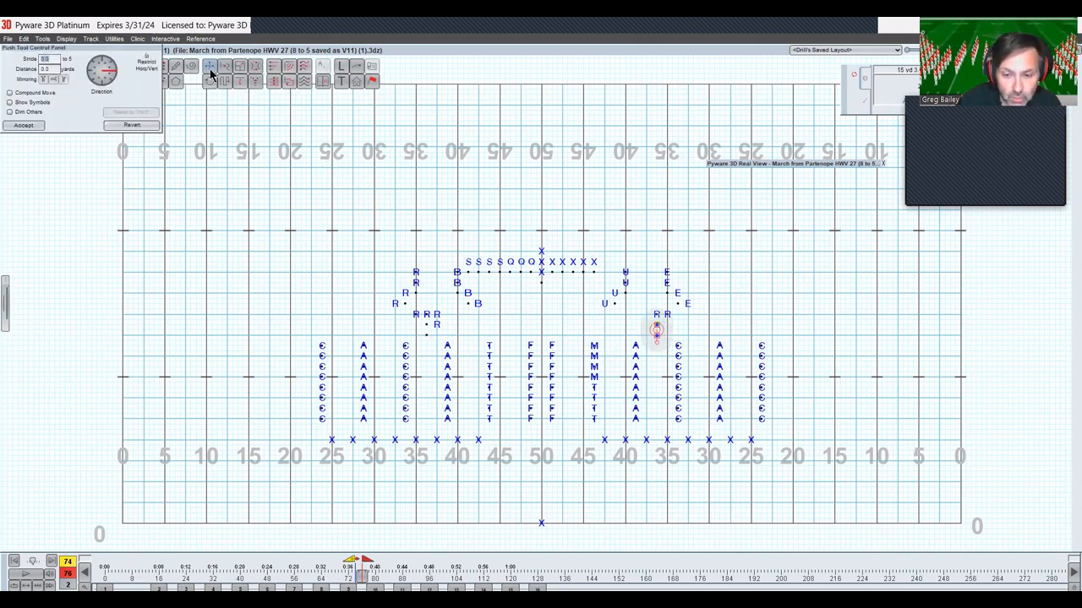
key("Left")
key("Up")
key("Return")
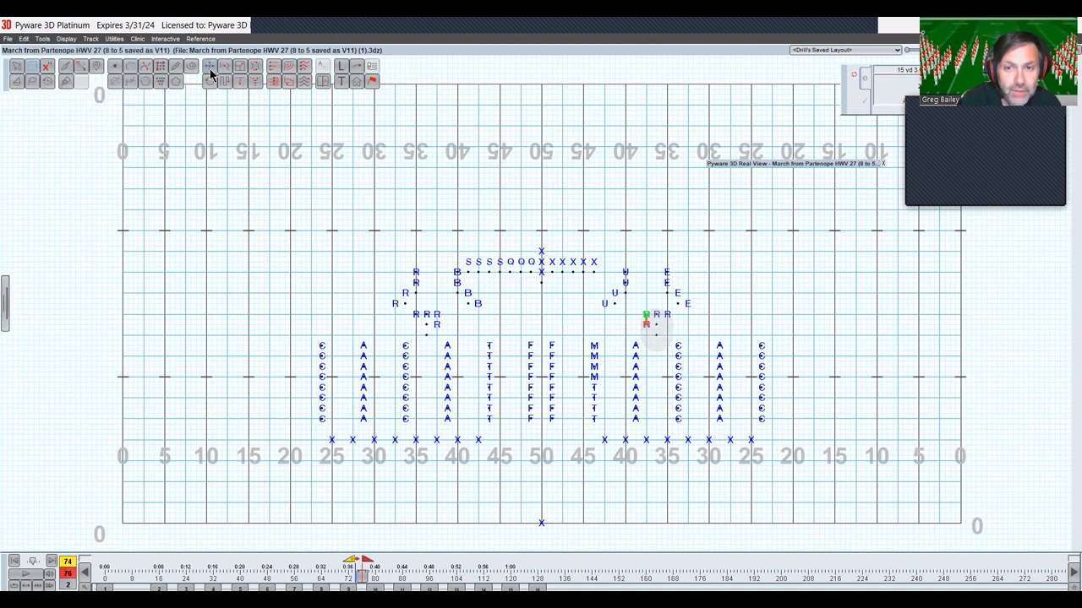
left_click(341, 317)
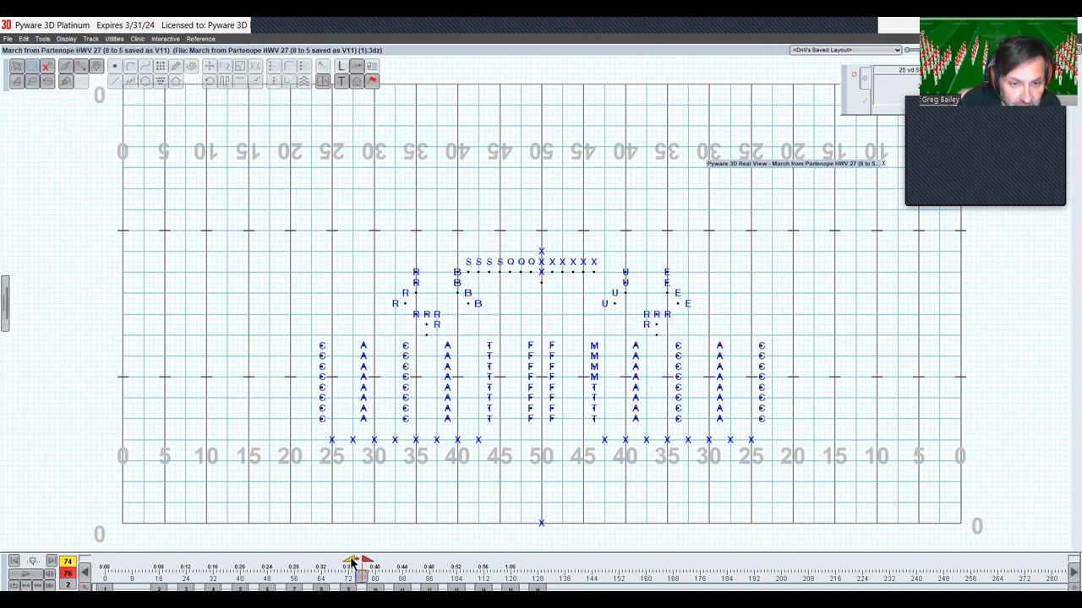
Shift the editing range to counts 76 to 78 and push the front left-hand R performer diagonally, two steps inward and two steps back
left_click_drag(353, 563, 369, 564)
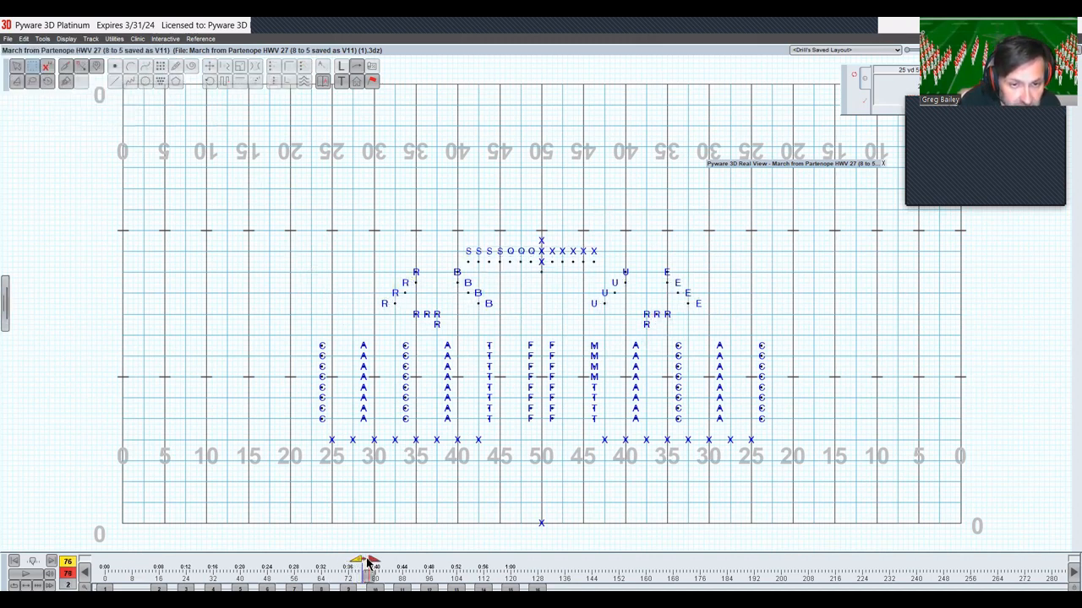
left_click(437, 324)
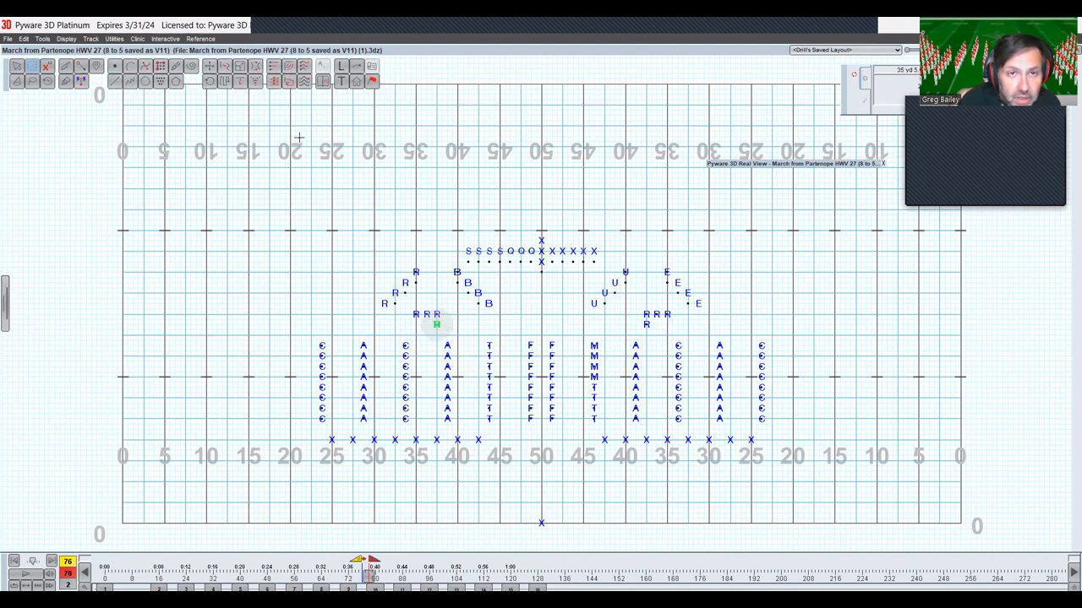
left_click(209, 66)
key("Right")
key("Right")
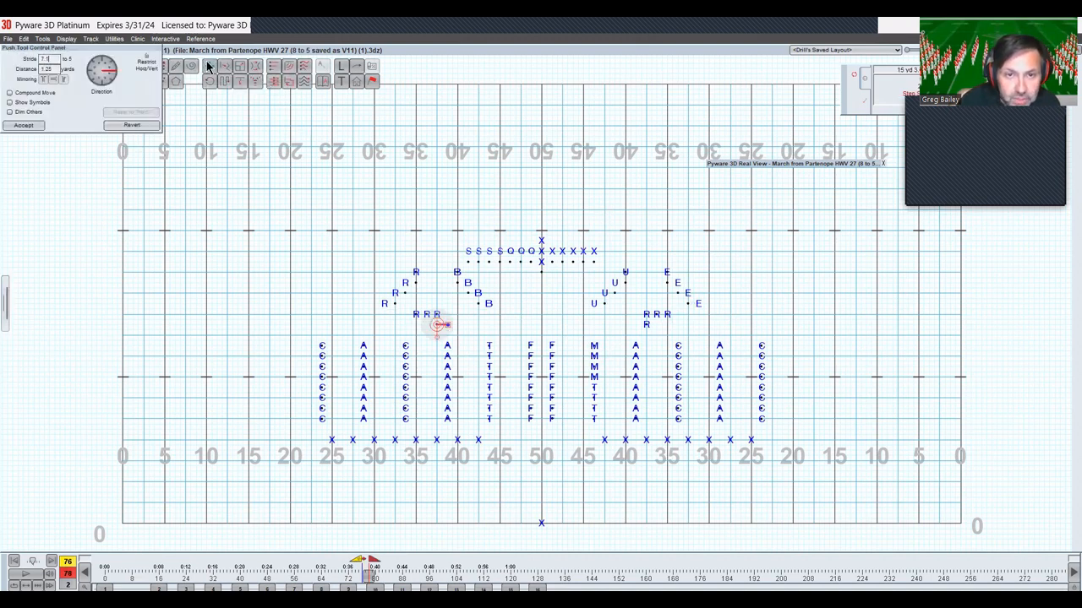
key("Up")
key("Up")
key("Return")
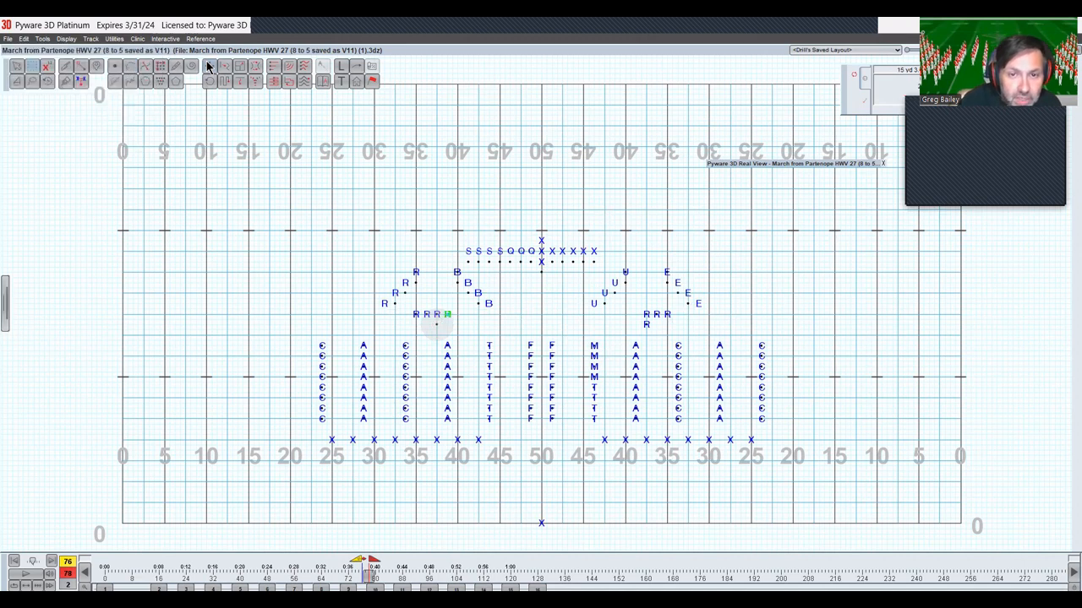
Push the front right-hand R performer diagonally, two steps inward and two steps back for counts 76 to 78, and save the drill
left_click(644, 322)
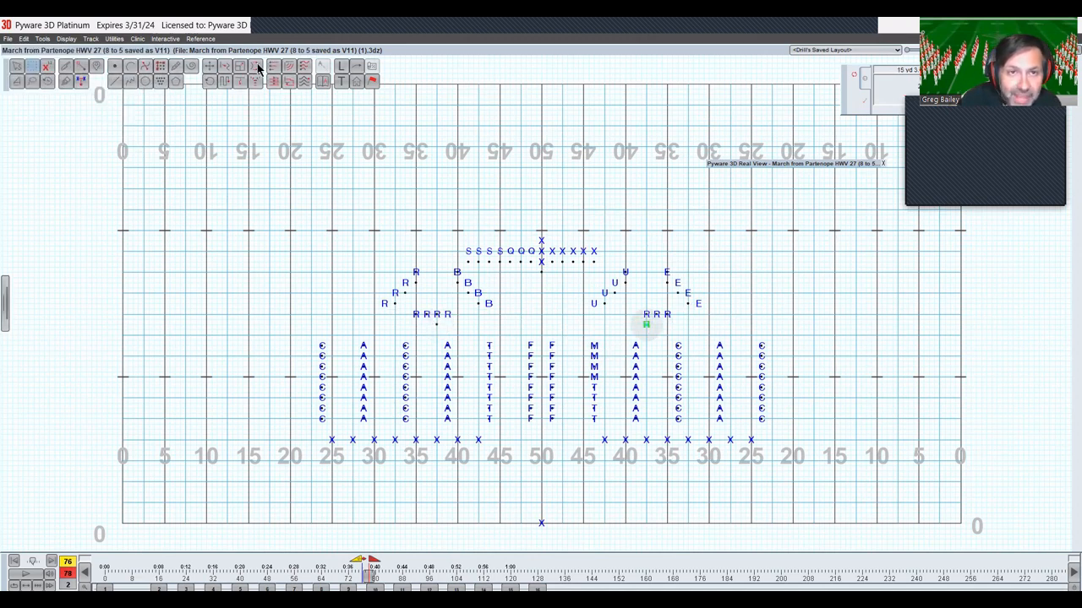
left_click(211, 73)
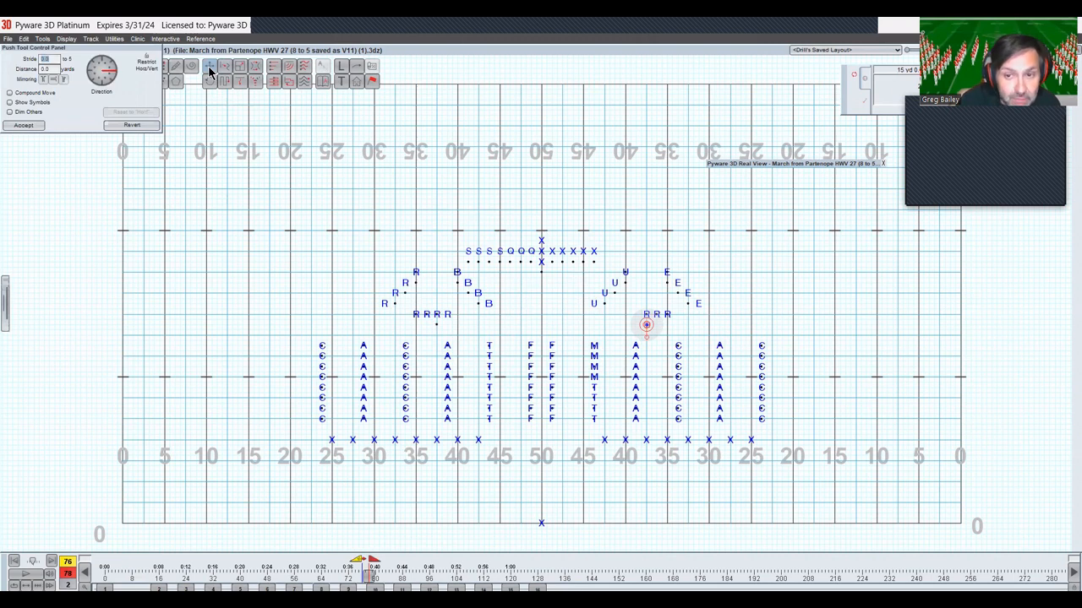
key("Left")
key("Up")
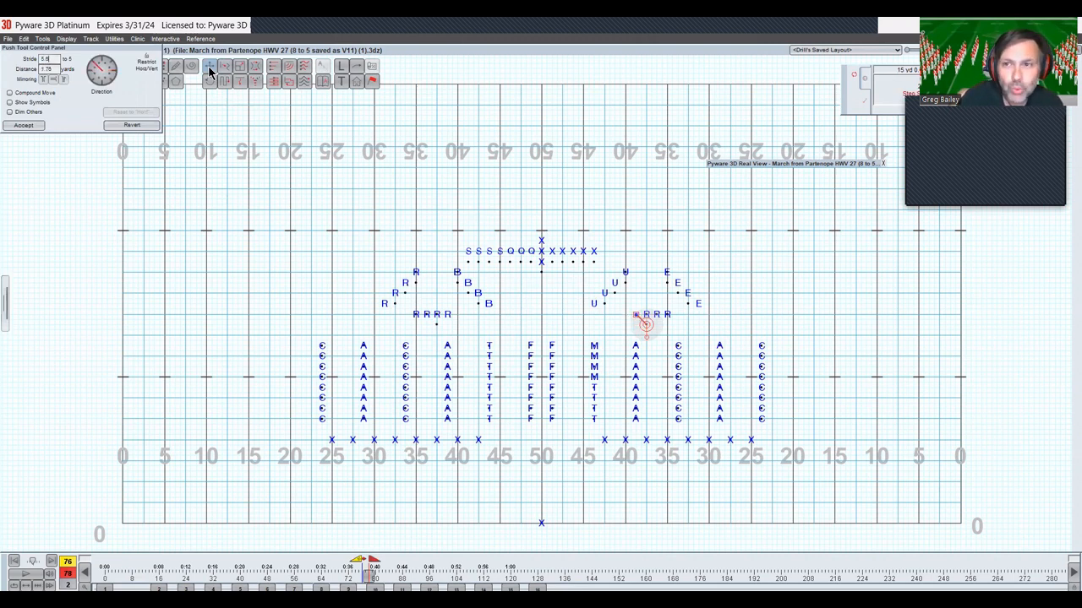
left_click(210, 73)
left_click(546, 181)
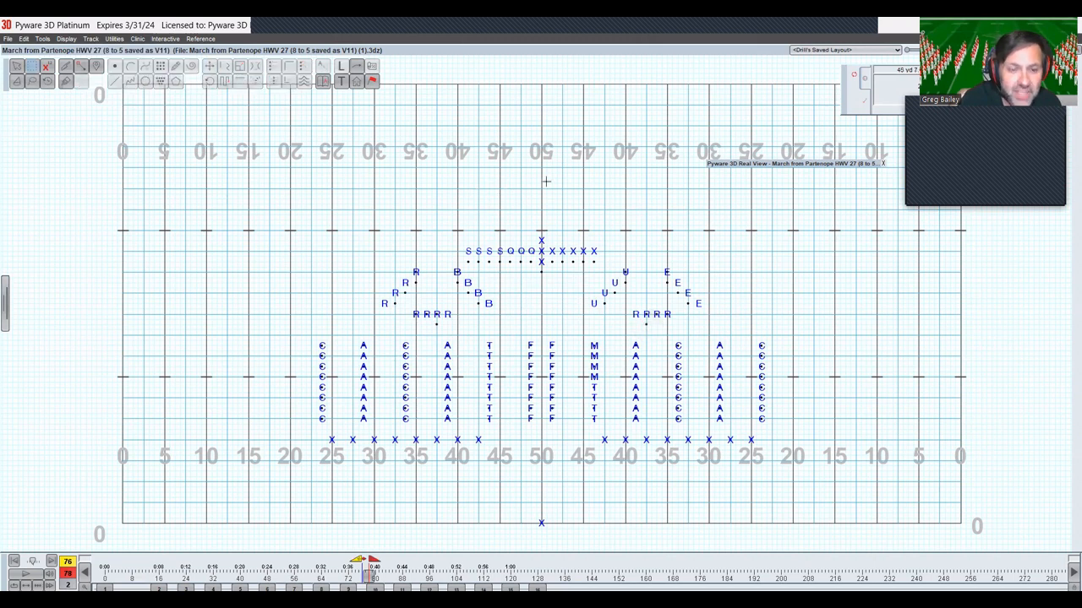
key("ctrl+s")
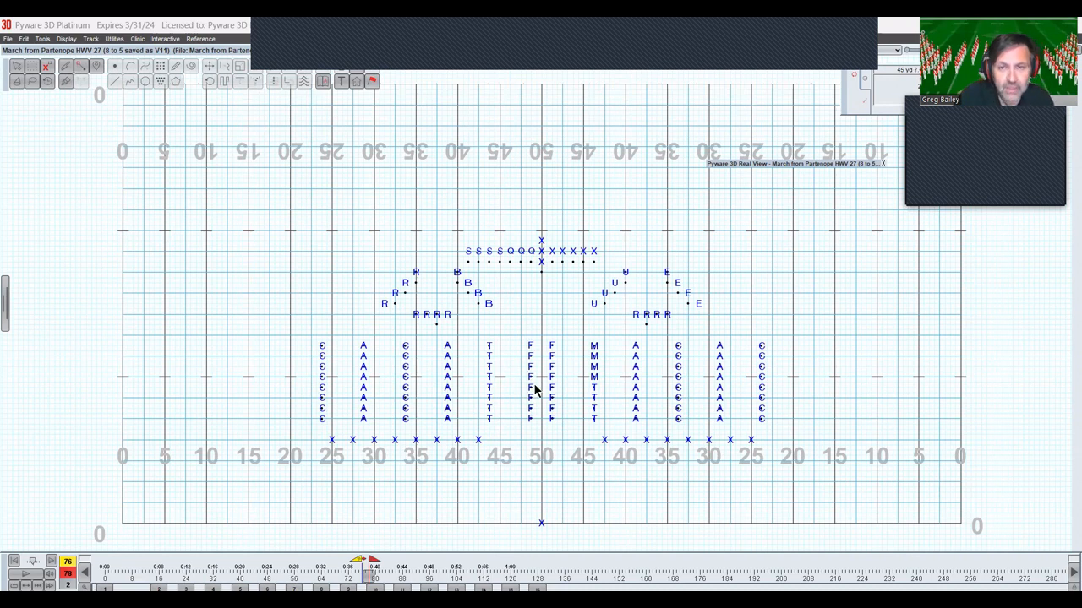
Reset the default tool to the Pointer Selection Tool and dismiss the default-tool help message
right_click(17, 71)
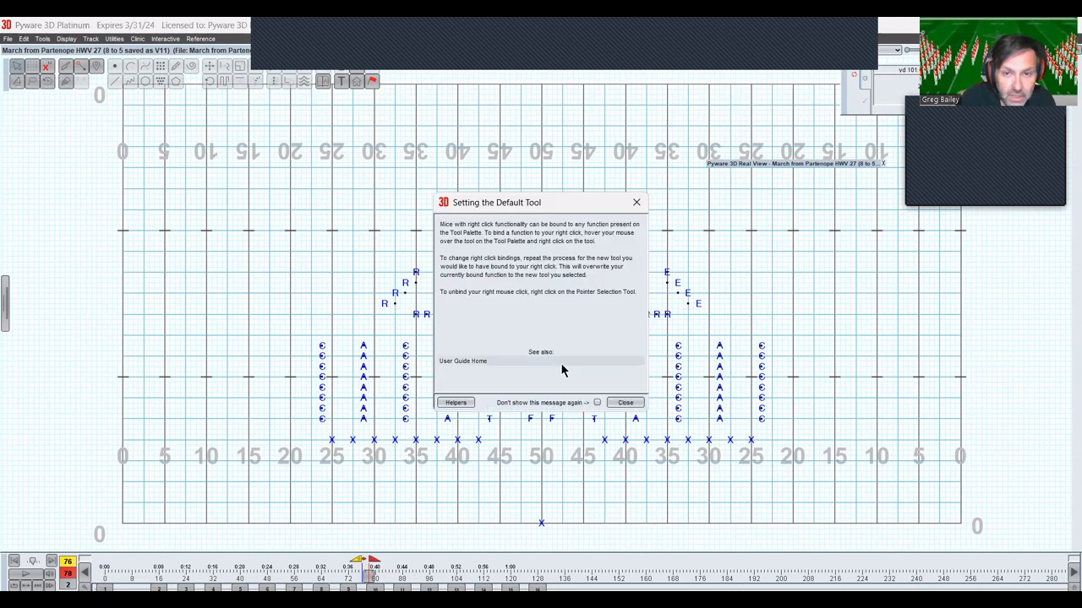
left_click(626, 403)
left_click(521, 337)
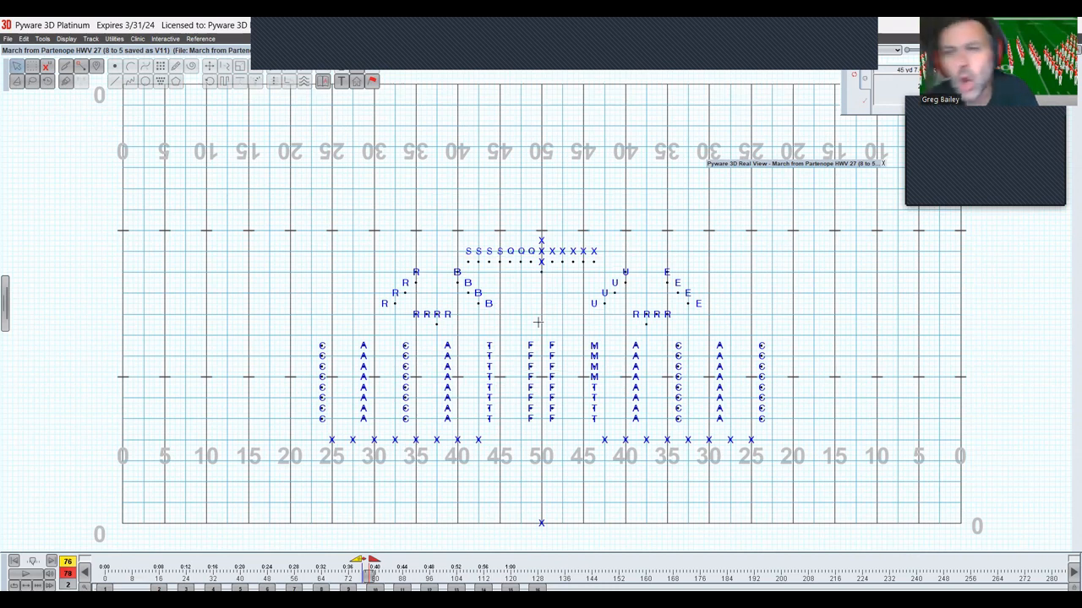
left_click(530, 388)
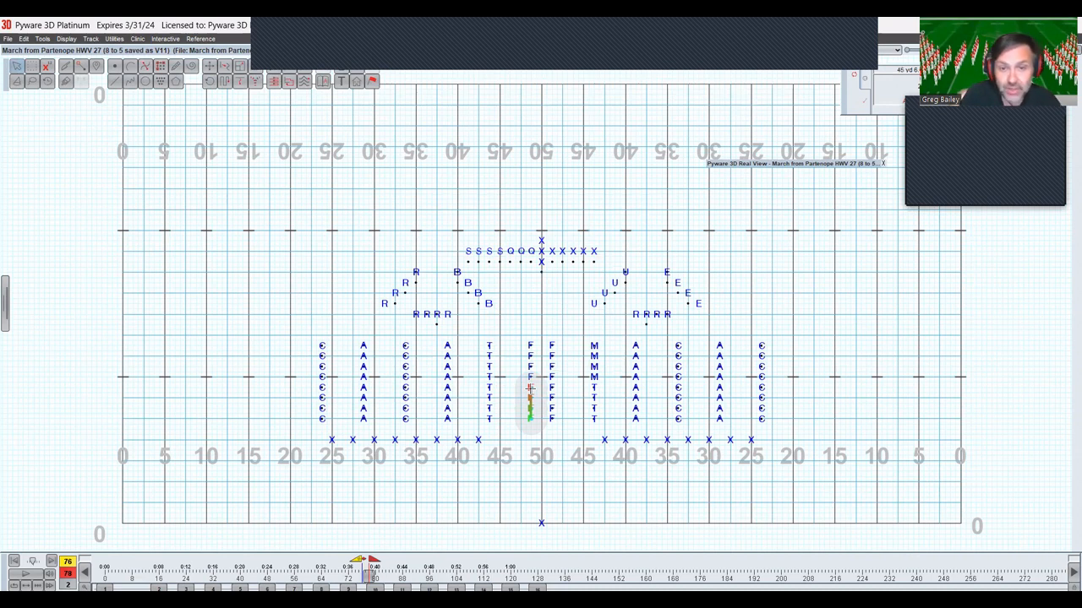
left_click(274, 77)
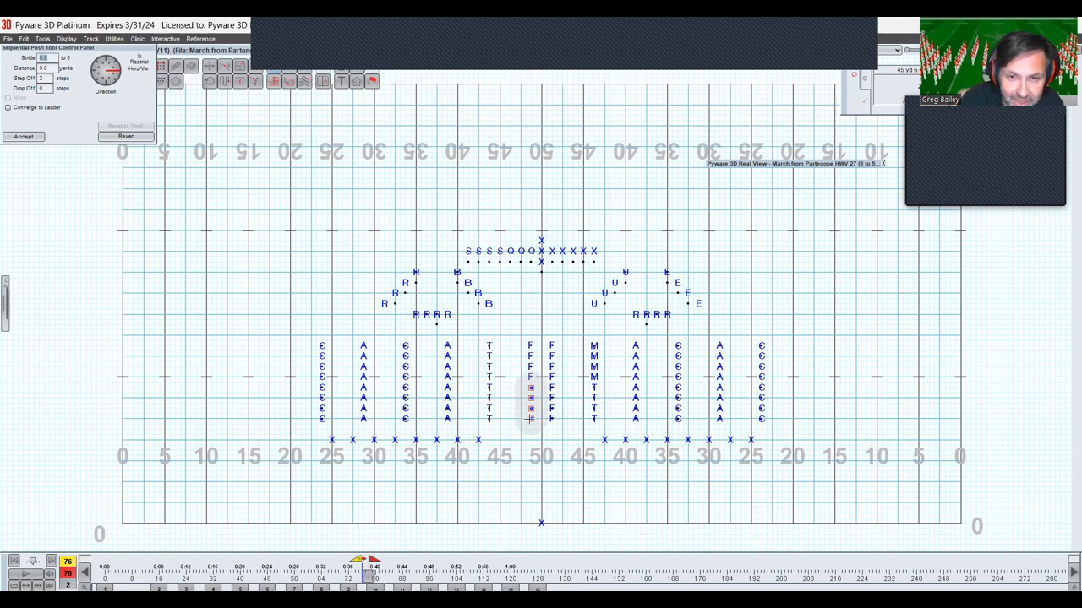
mouse_move(530, 419)
left_mouse_down()
mouse_move(497, 425)
mouse_move(529, 418)
left_mouse_up()
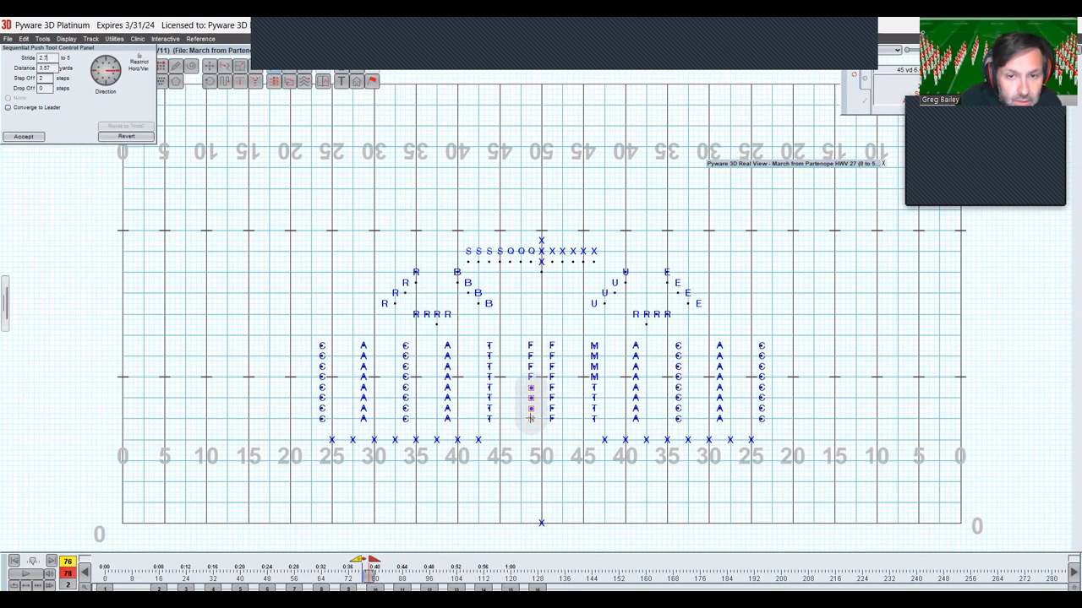
key("Escape")
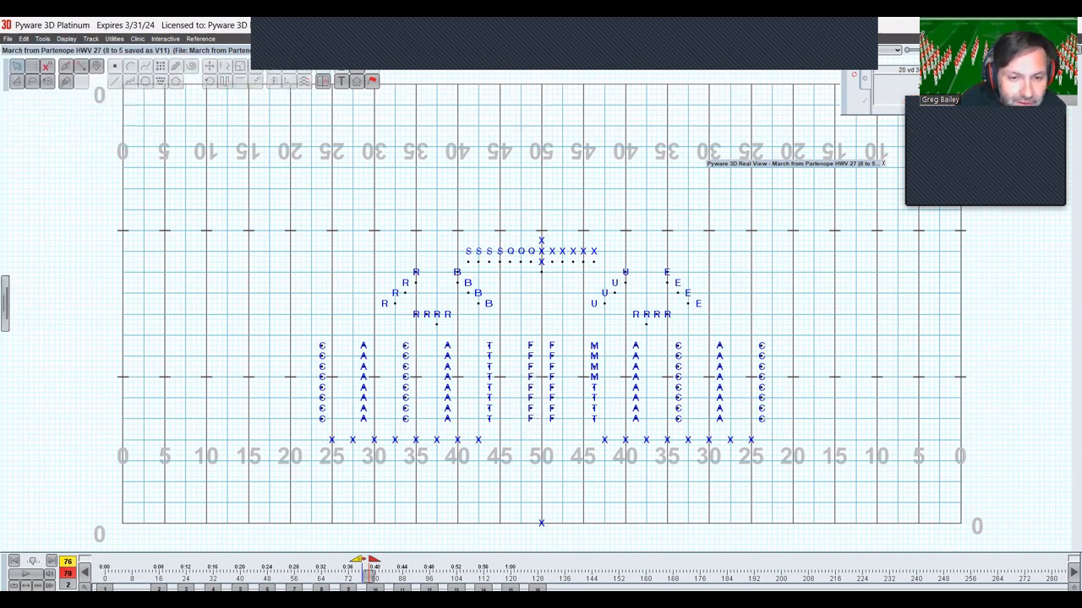
For counts 72 to 80, sequentially push the left-hand column's front four F performers about 5 yards outward at 8 to 5, with a 2-step step-off
key("Right")
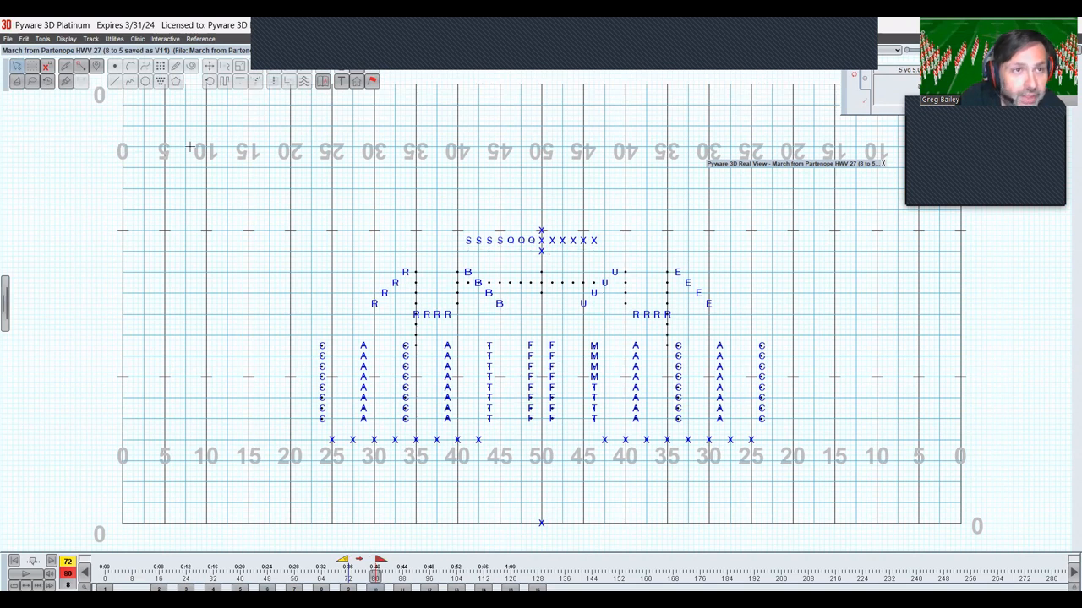
left_click(529, 397)
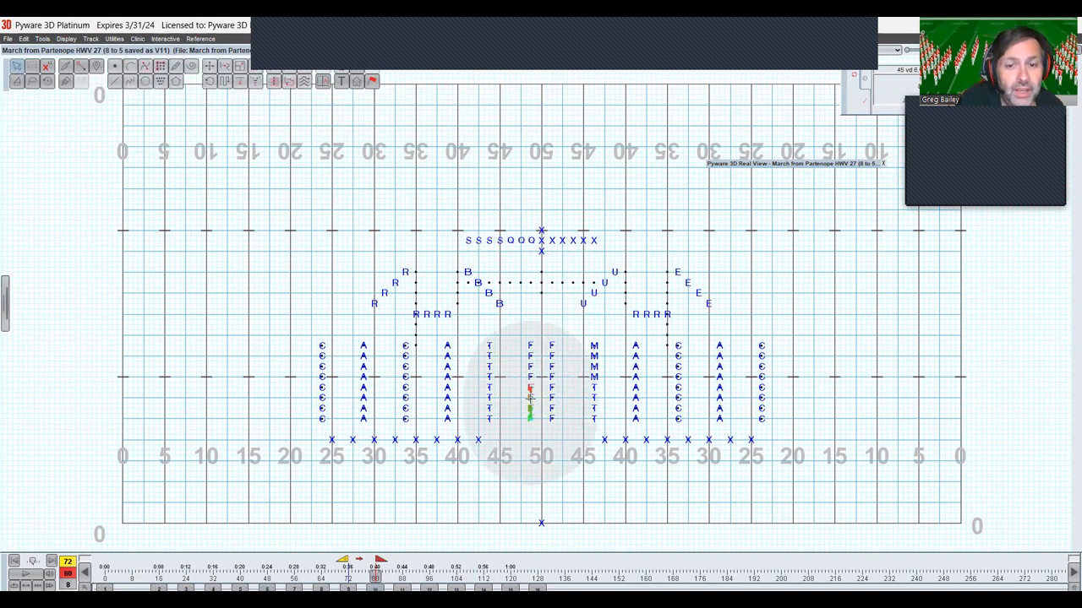
left_click(274, 65)
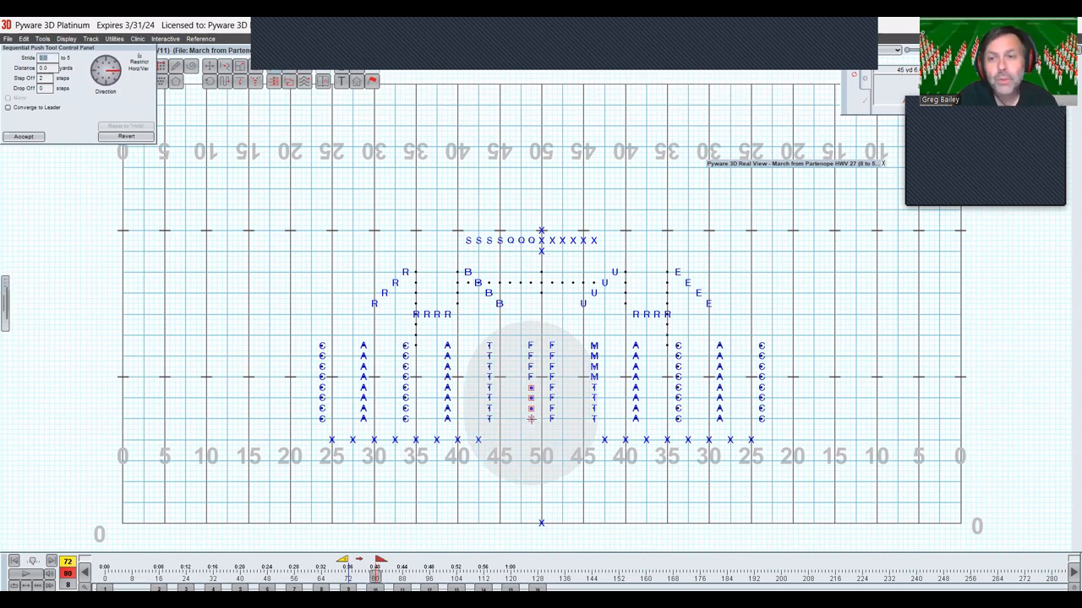
left_click_drag(530, 418, 487, 418)
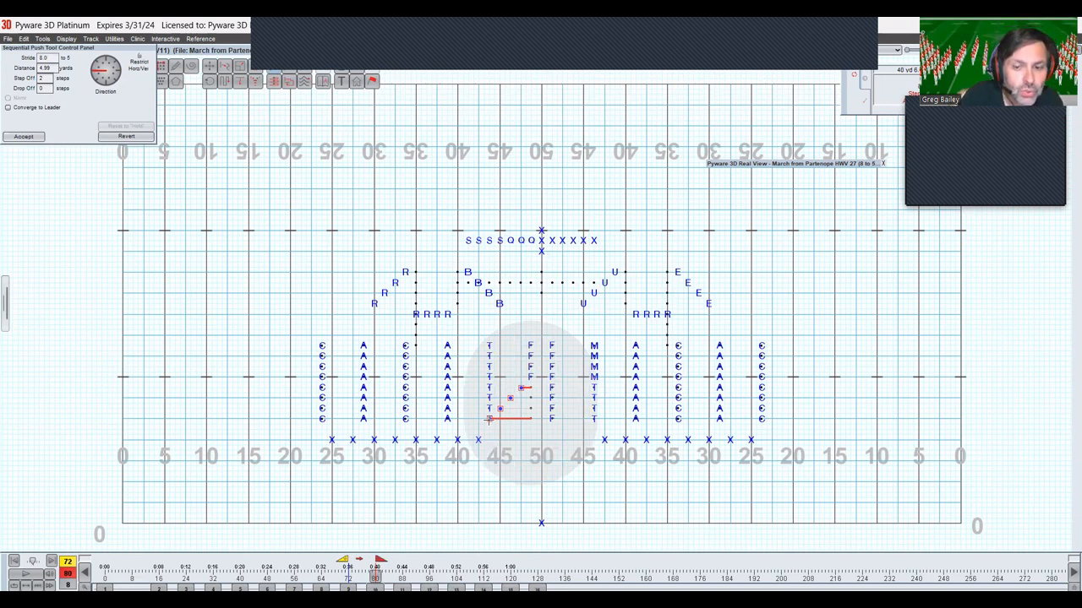
key("Return")
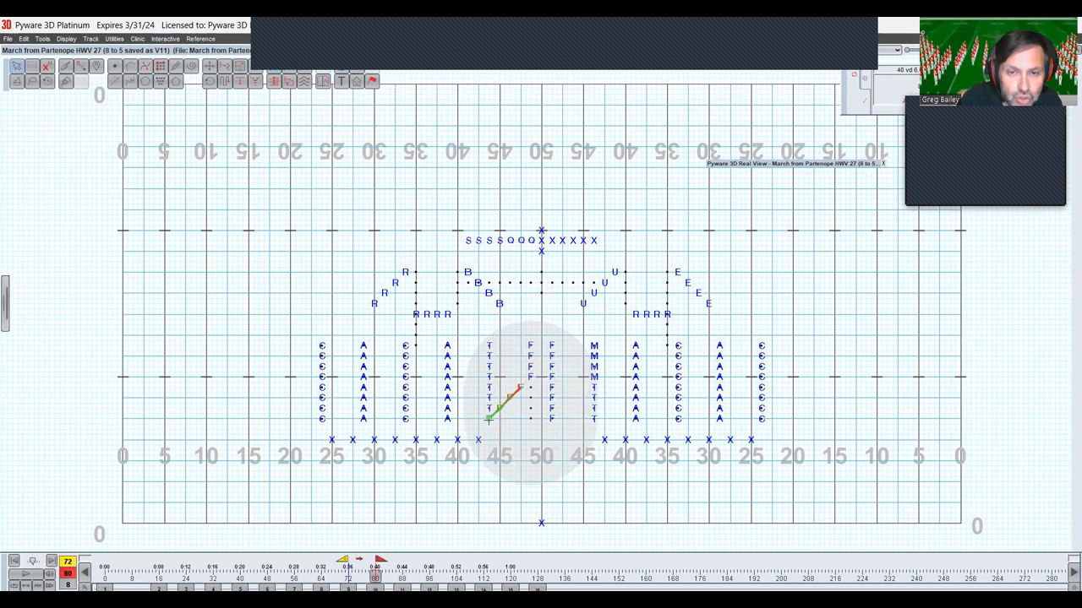
Sequentially push the left-hand F column's back four performers 5 yards outward at 8 to 5, led by the rearmost, with a 2-step step-off
left_click(531, 356)
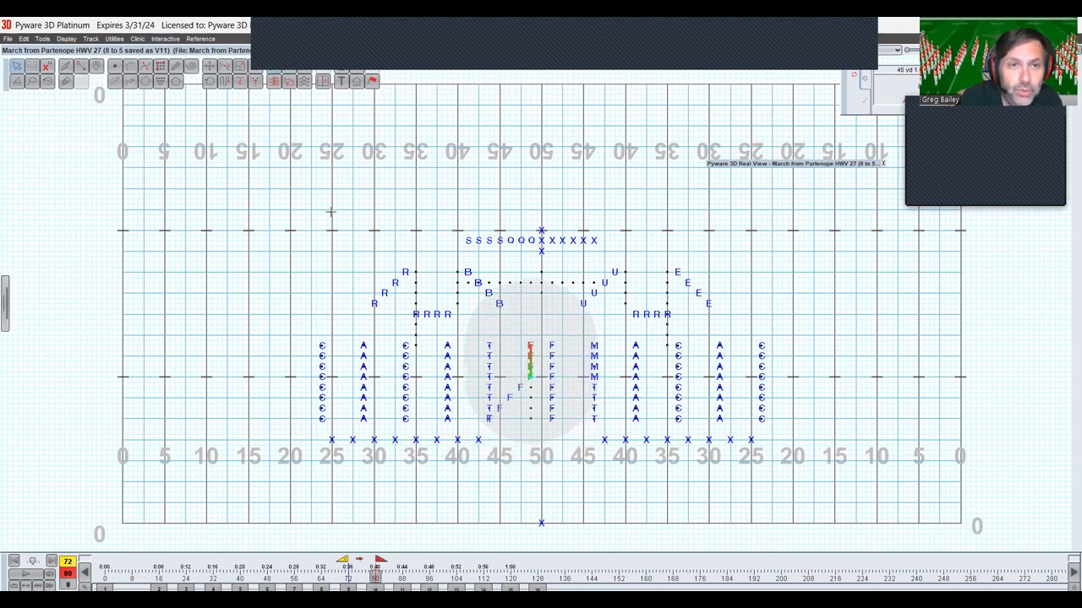
left_click(273, 67)
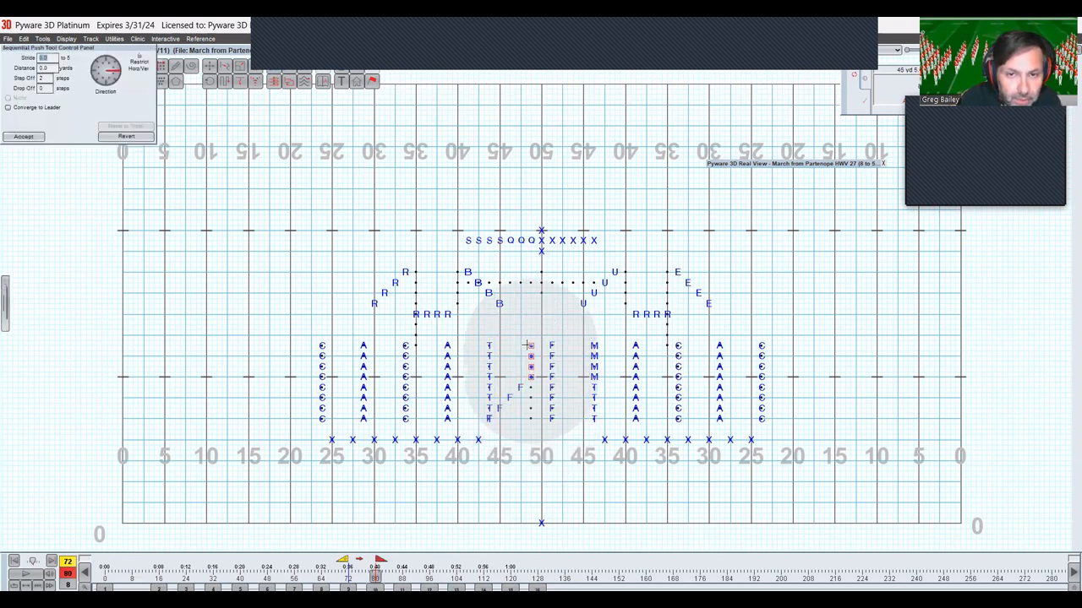
left_click_drag(527, 345, 488, 346)
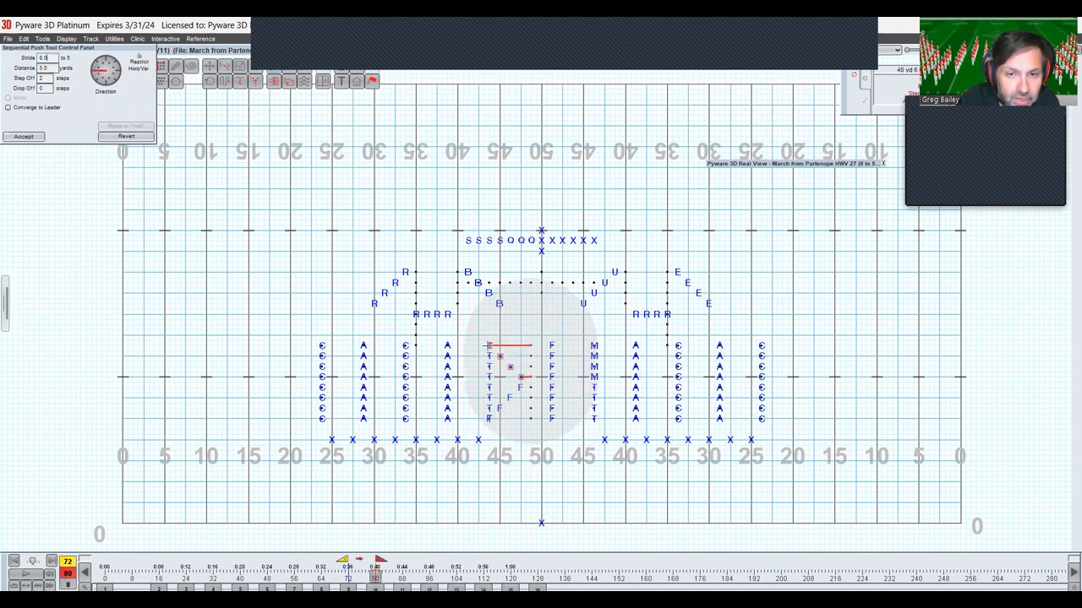
key("Return")
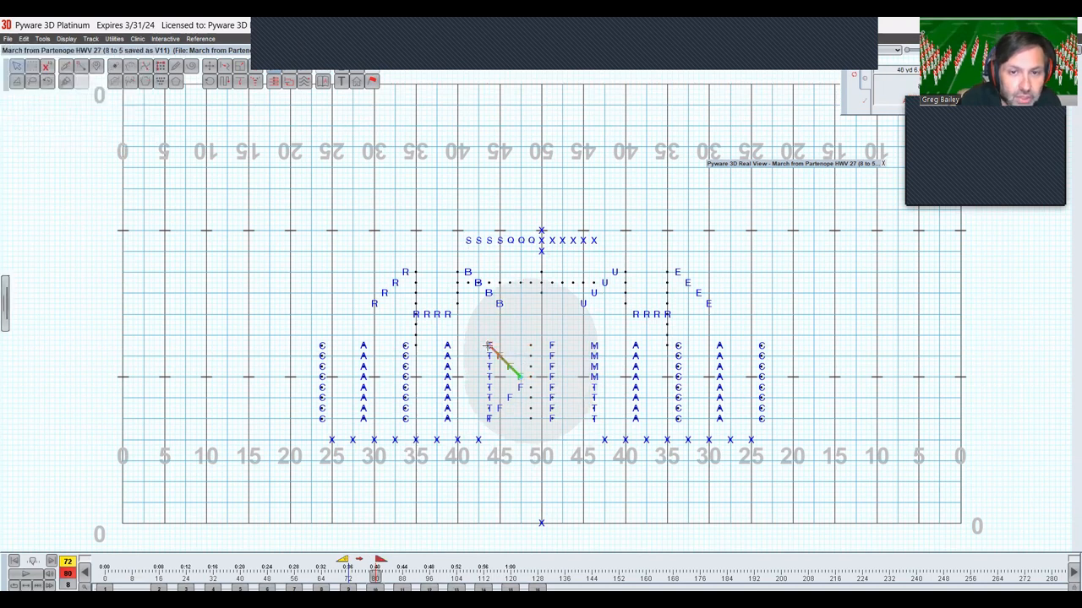
Sequentially push the left-hand T column's back four performers 5 yards outward at 8 to 5, led from the column's middle, with a 2-step step-off
left_click(488, 368)
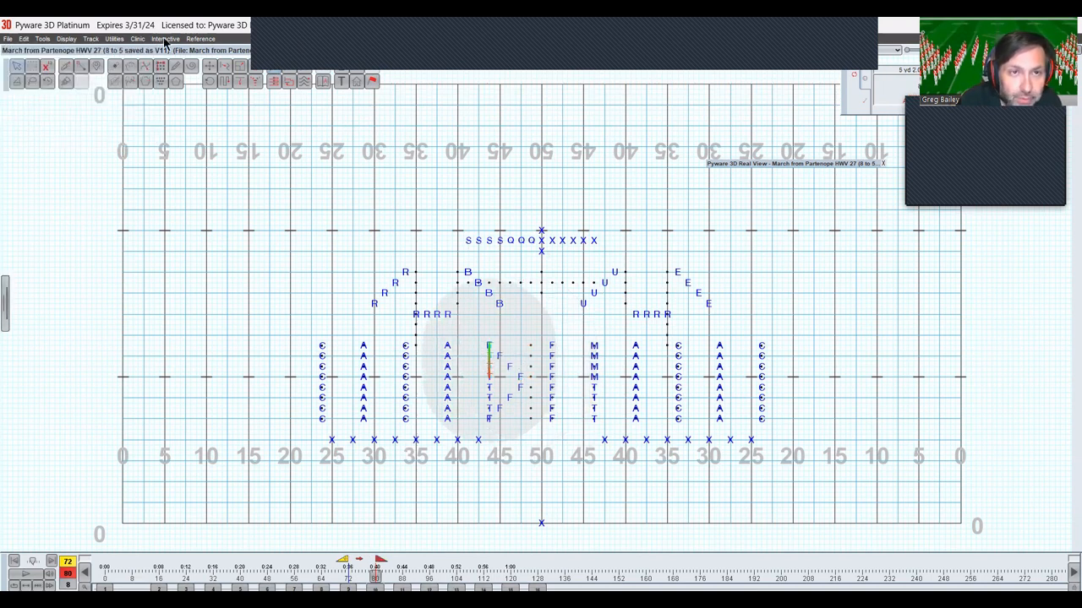
left_click(275, 79)
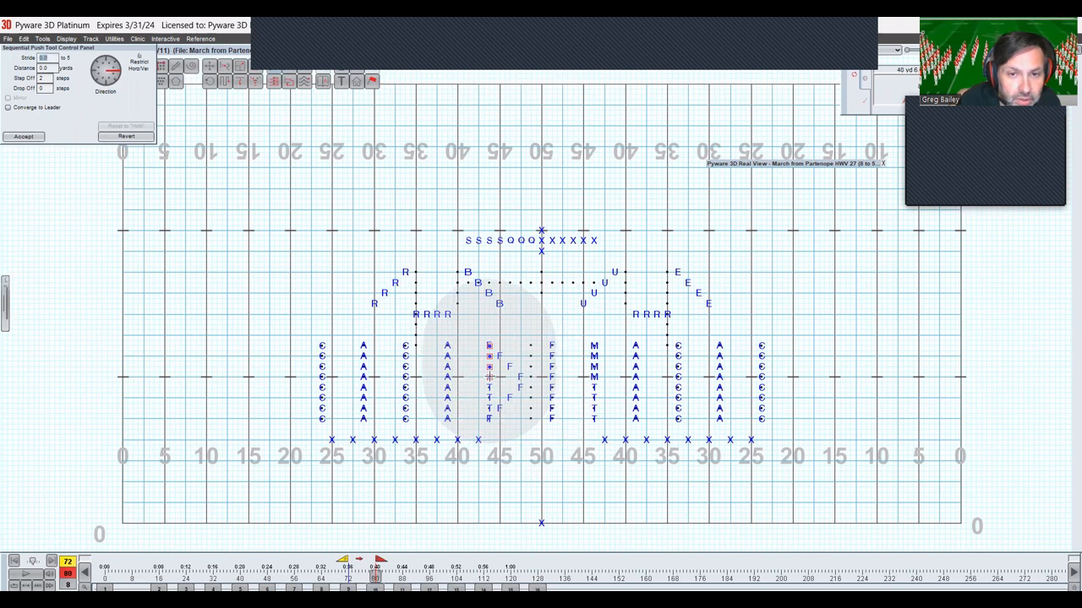
left_click_drag(489, 376, 448, 376)
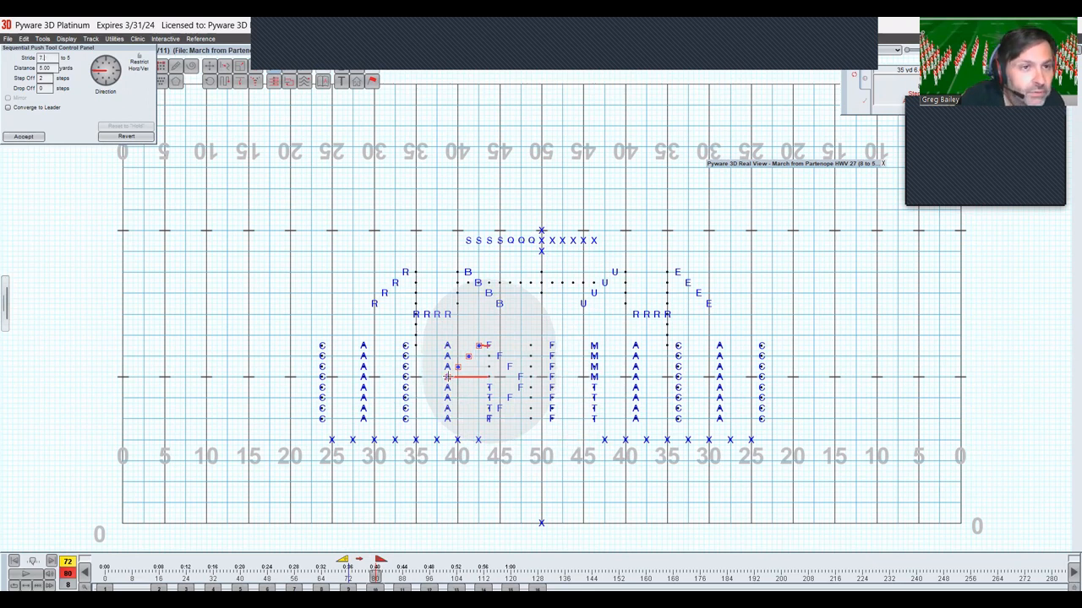
key("BackSpace")
key("BackSpace")
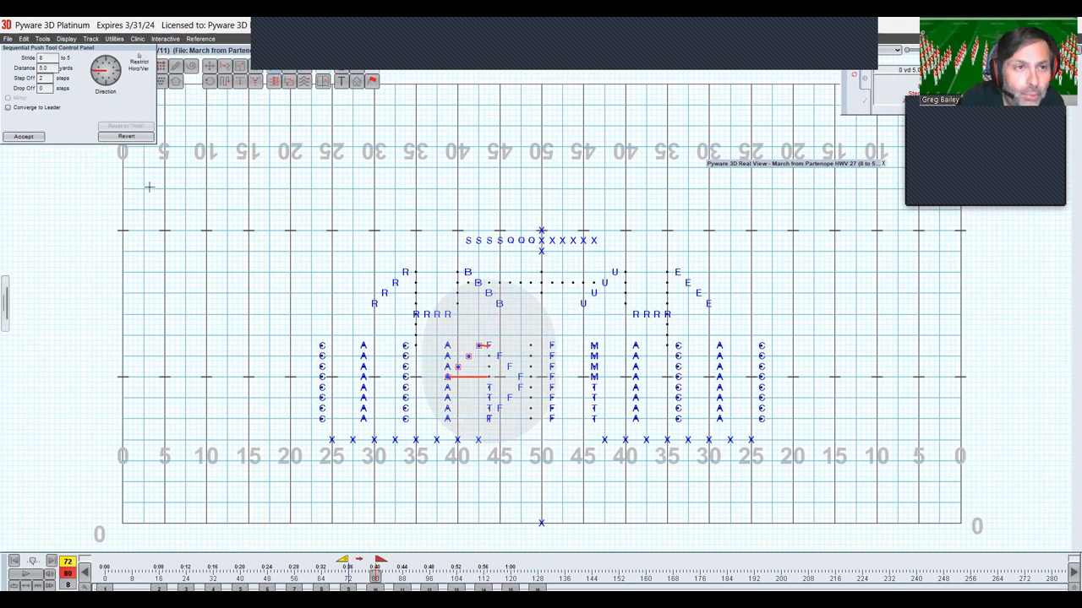
left_click(30, 138)
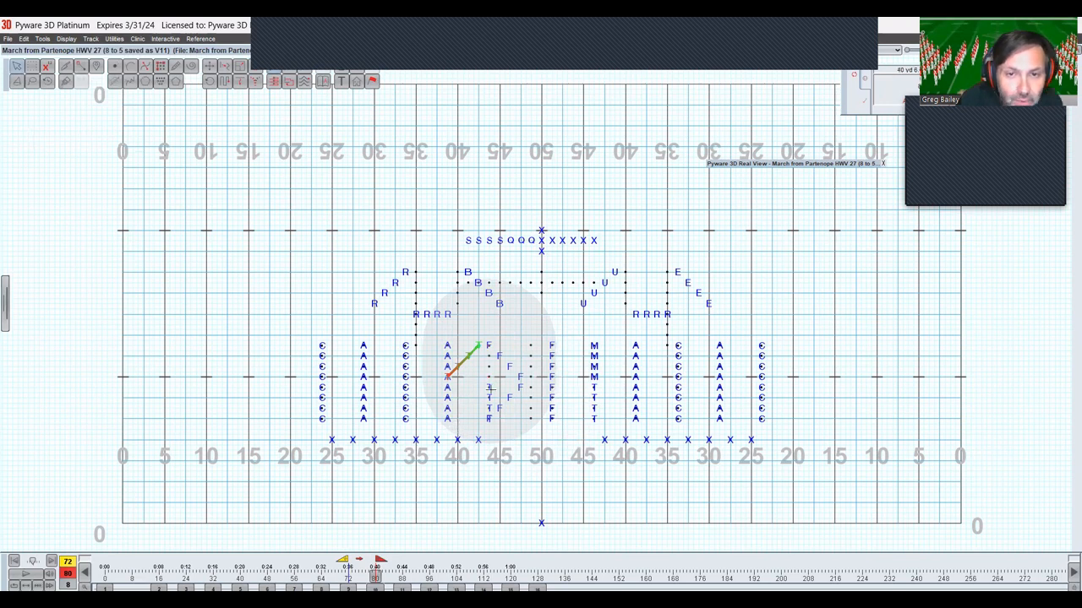
Sequentially push the left-hand T column's front four performers 5 yards outward at 8 to 5, led from the column's middle, 2-step step-off
left_click(487, 388)
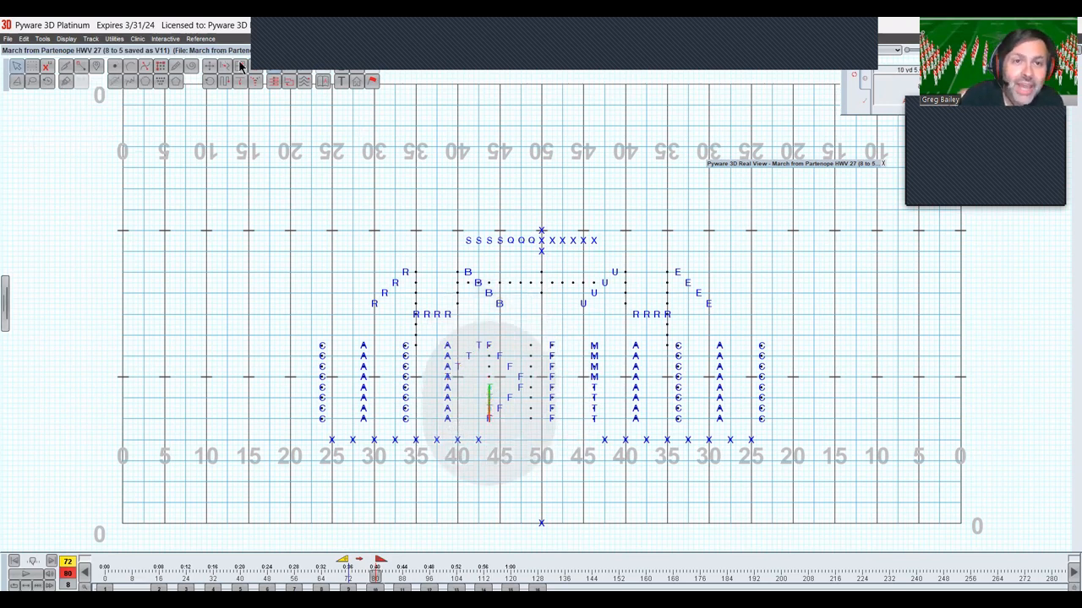
left_click(274, 78)
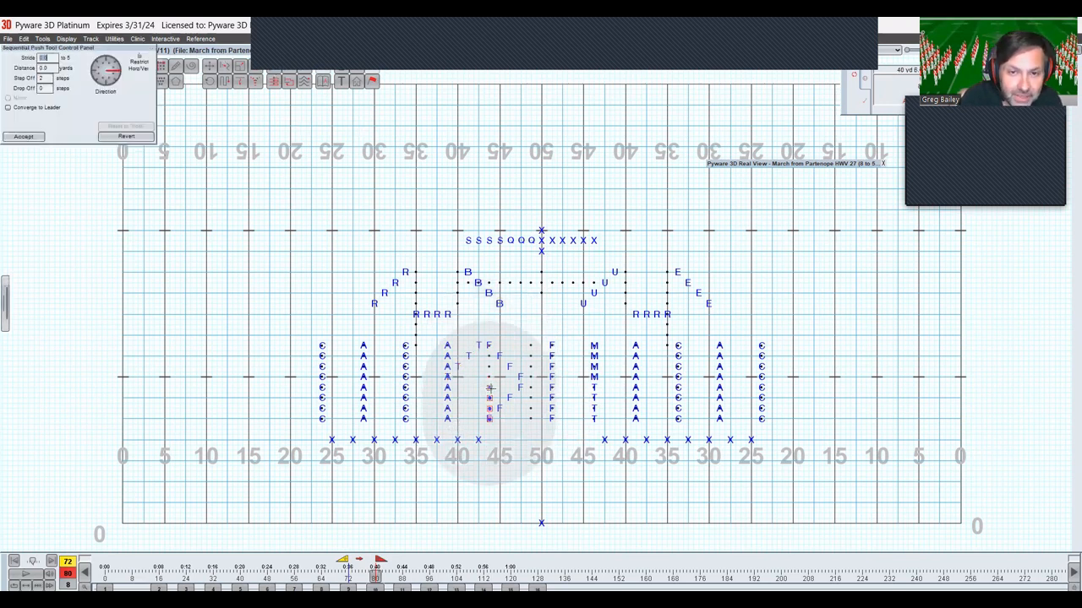
left_click_drag(489, 388, 447, 388)
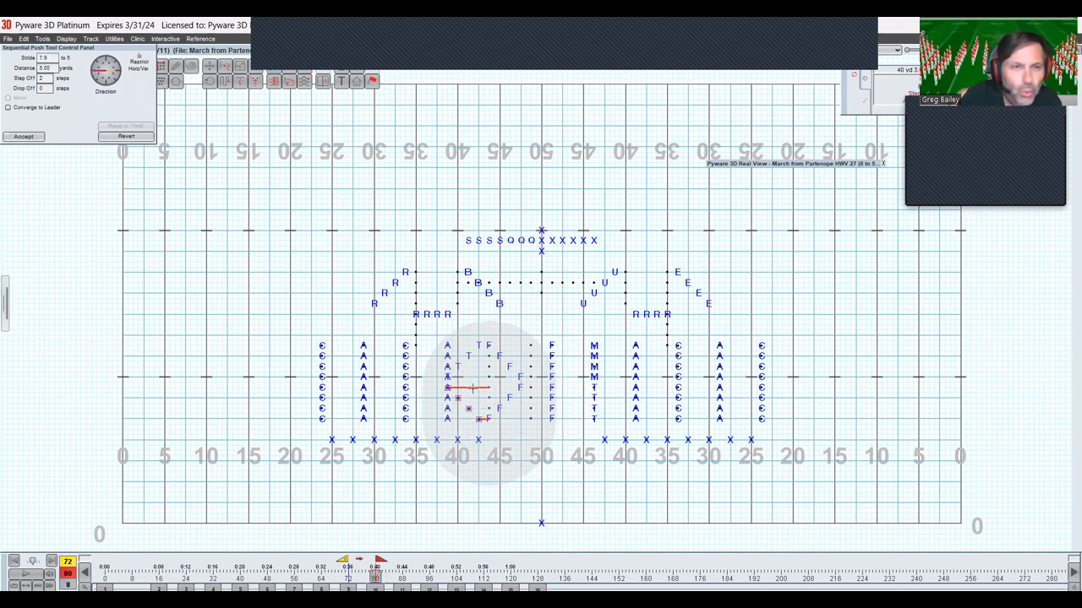
key("BackSpace")
key("BackSpace")
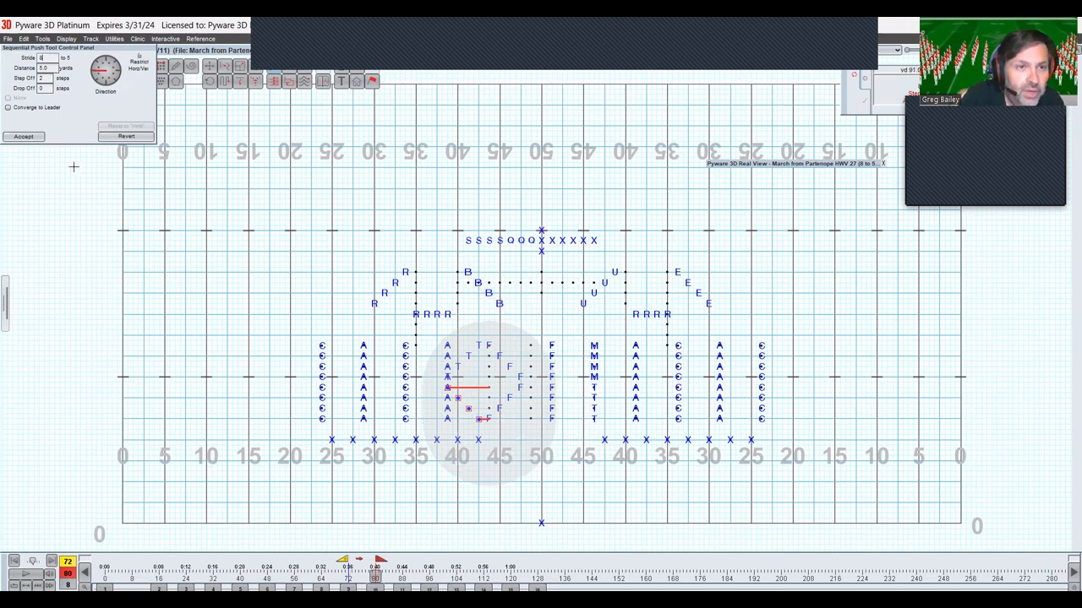
left_click(35, 138)
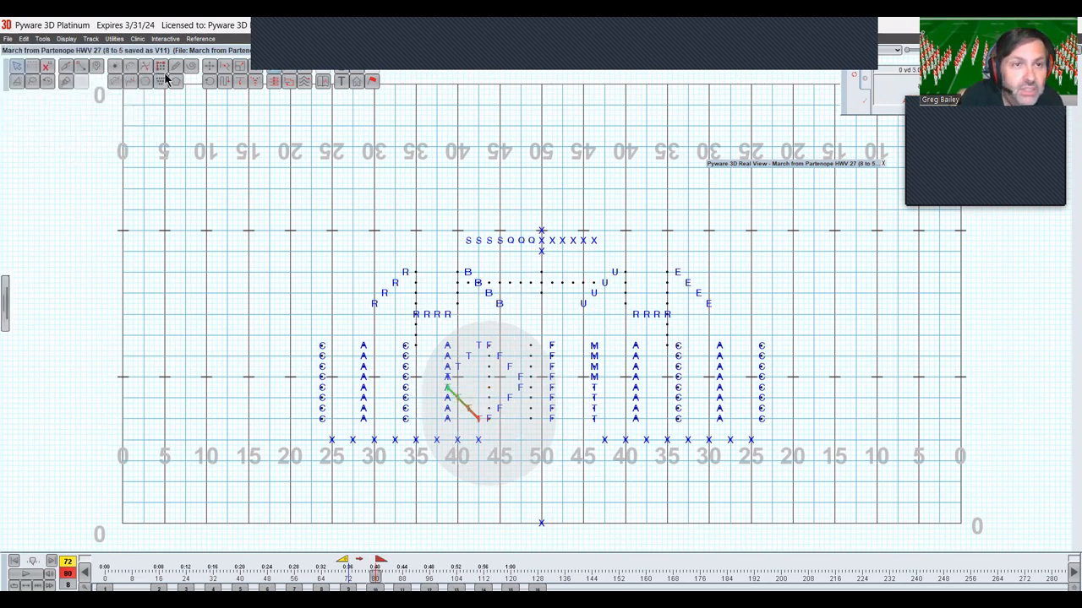
Sequentially push the inner left-hand A column's back four and front four 5 yards outward at 8 to 5, each led from the column's end
left_click(448, 345)
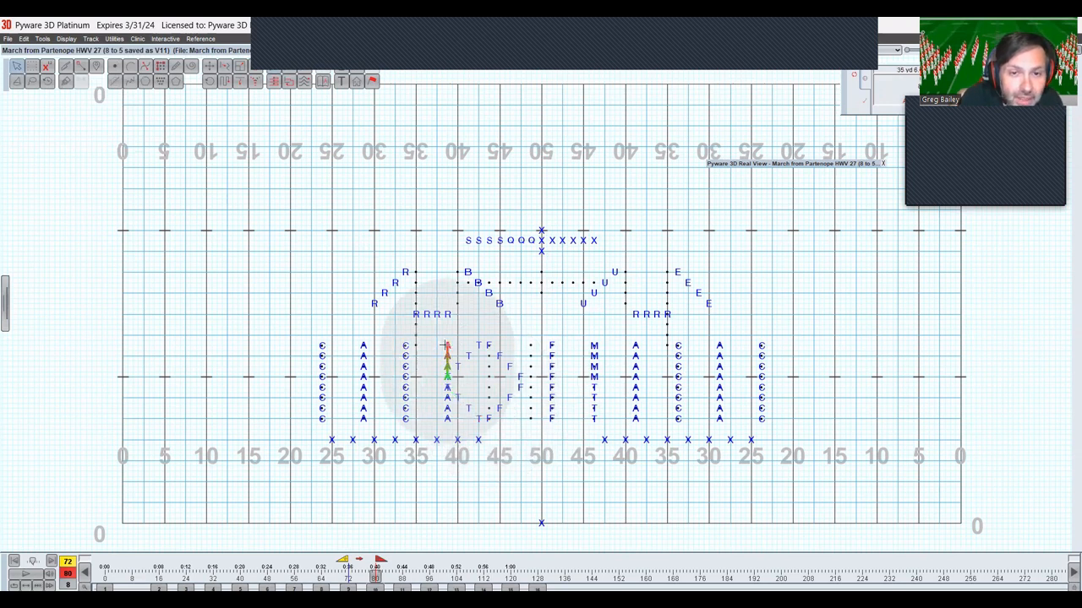
left_click(273, 76)
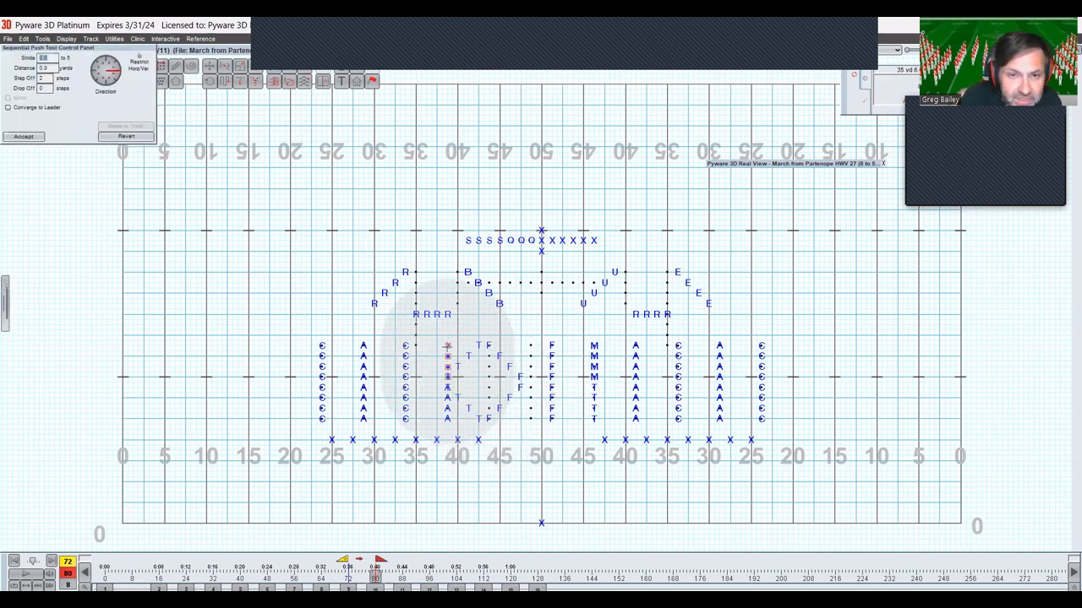
left_click_drag(448, 345, 405, 345)
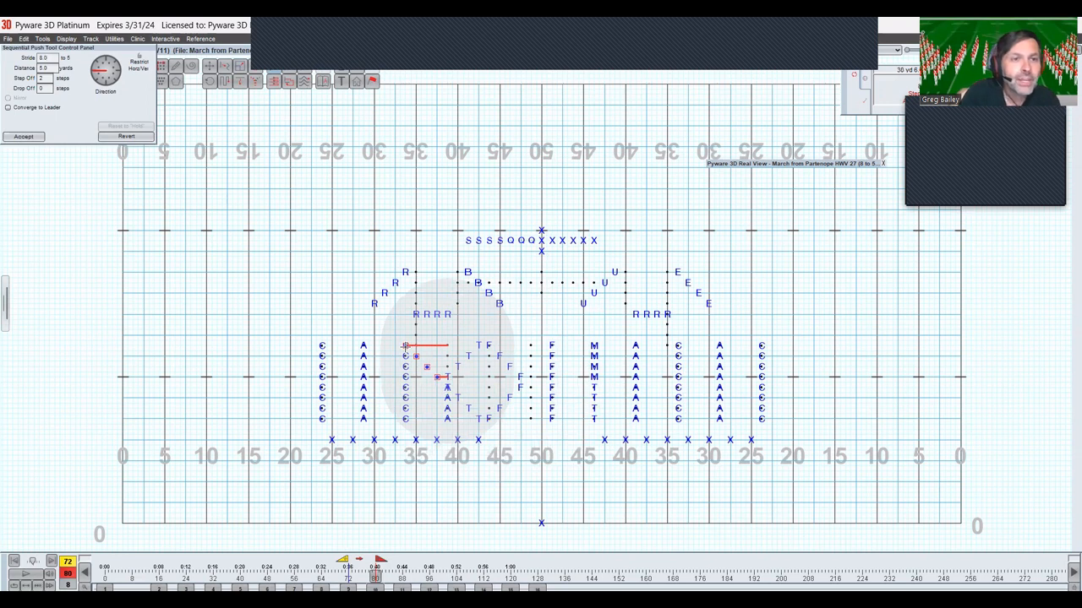
key("Return")
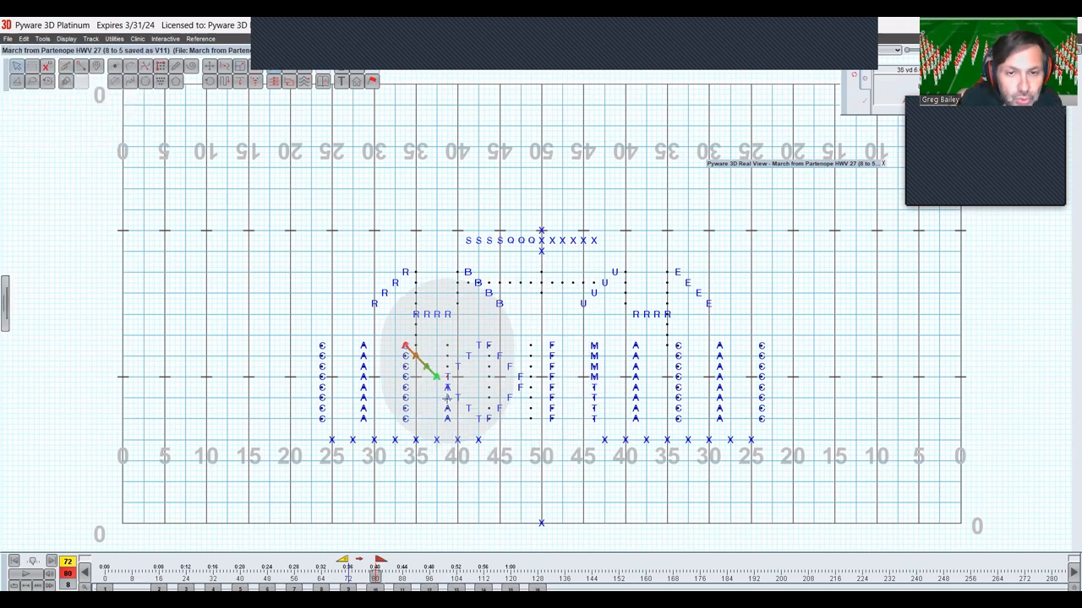
left_click(275, 78)
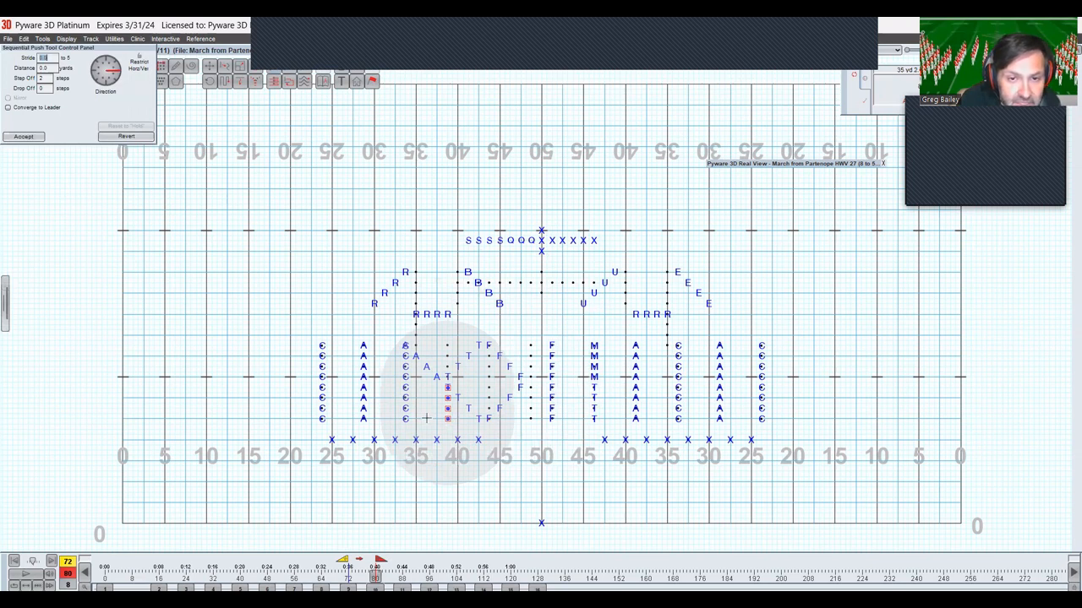
left_click_drag(448, 418, 406, 419)
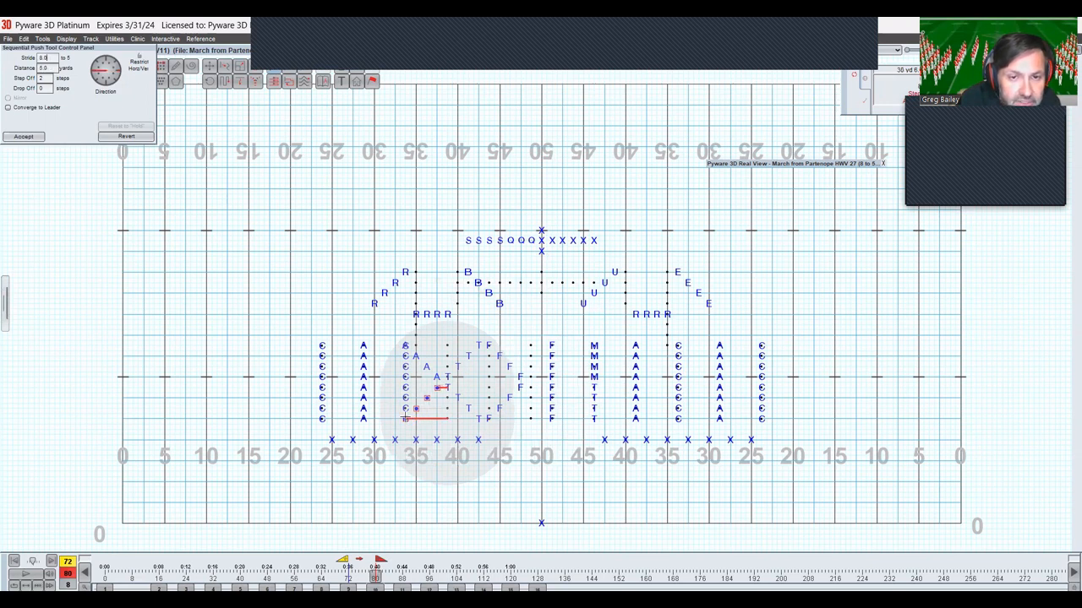
key("Return")
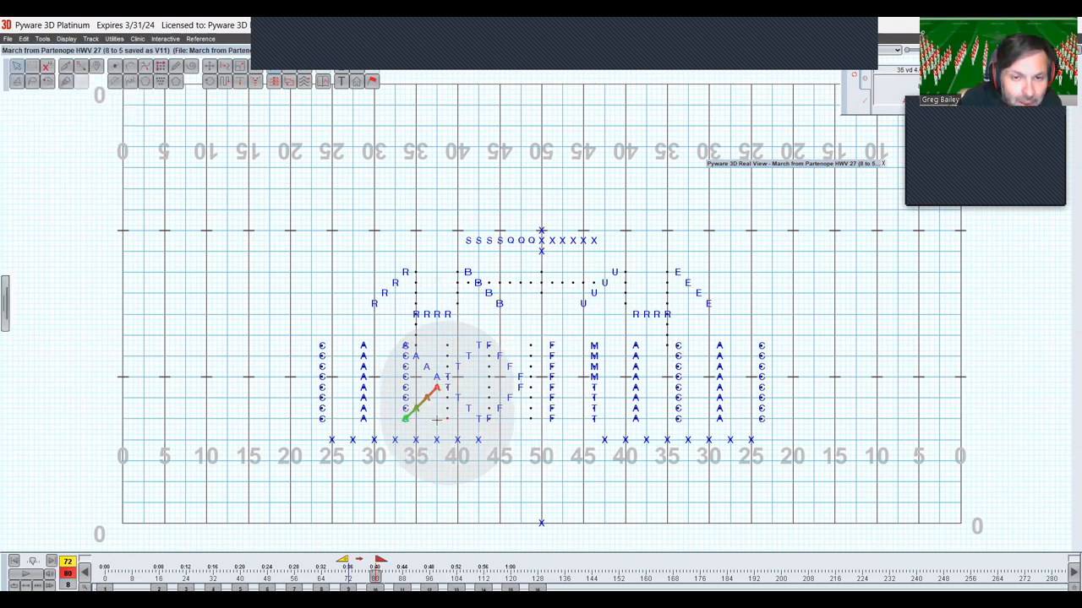
Sequentially push the inner left-hand C column's back four performers 5 yards outward at 8 to 5, led from the column's middle
left_click(406, 378)
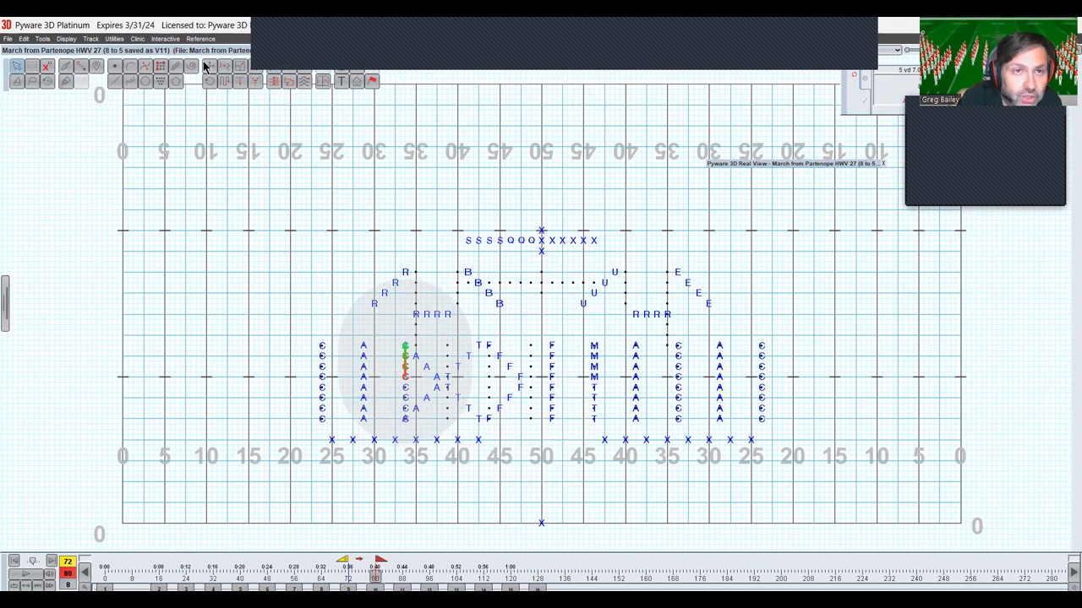
left_click(276, 70)
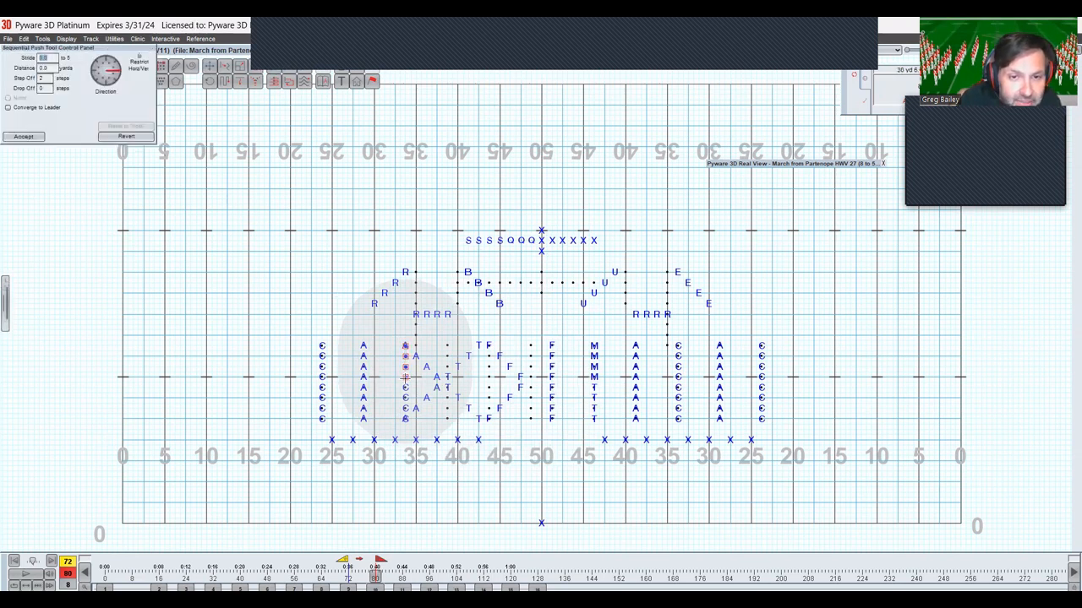
left_click_drag(405, 377, 365, 377)
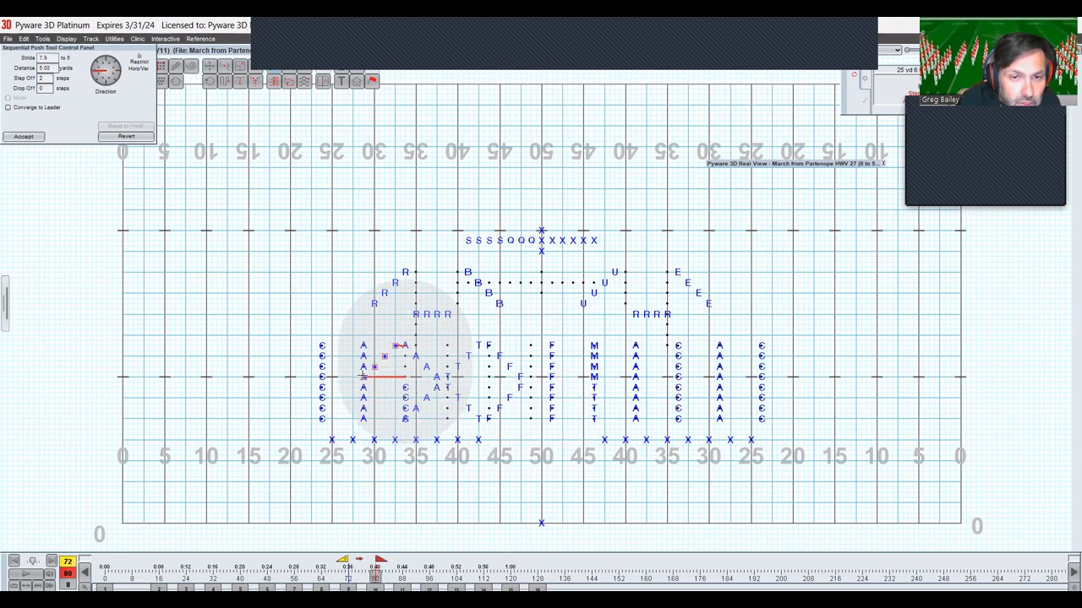
type("1")
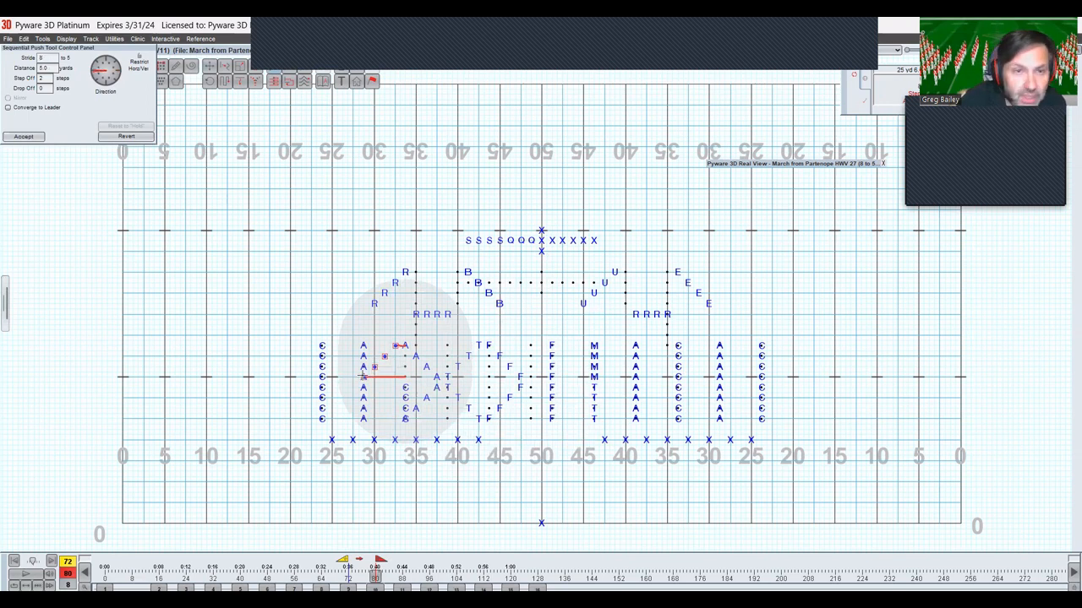
key("Return")
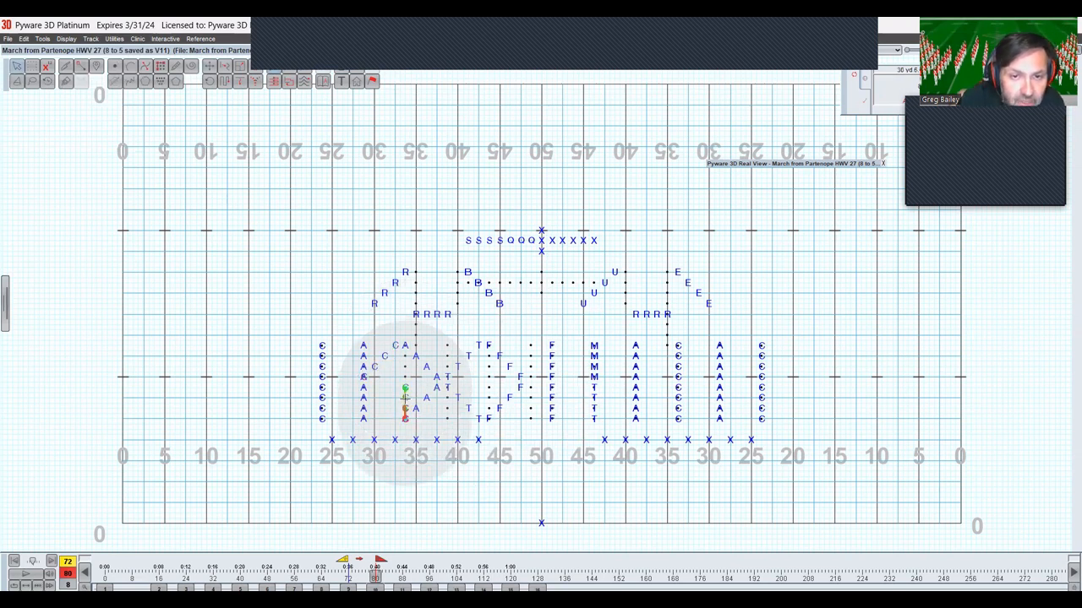
Sequentially push the inner left-hand C column's front four performers 5 yards outward at 8 to 5, led from the column's middle
left_click(273, 79)
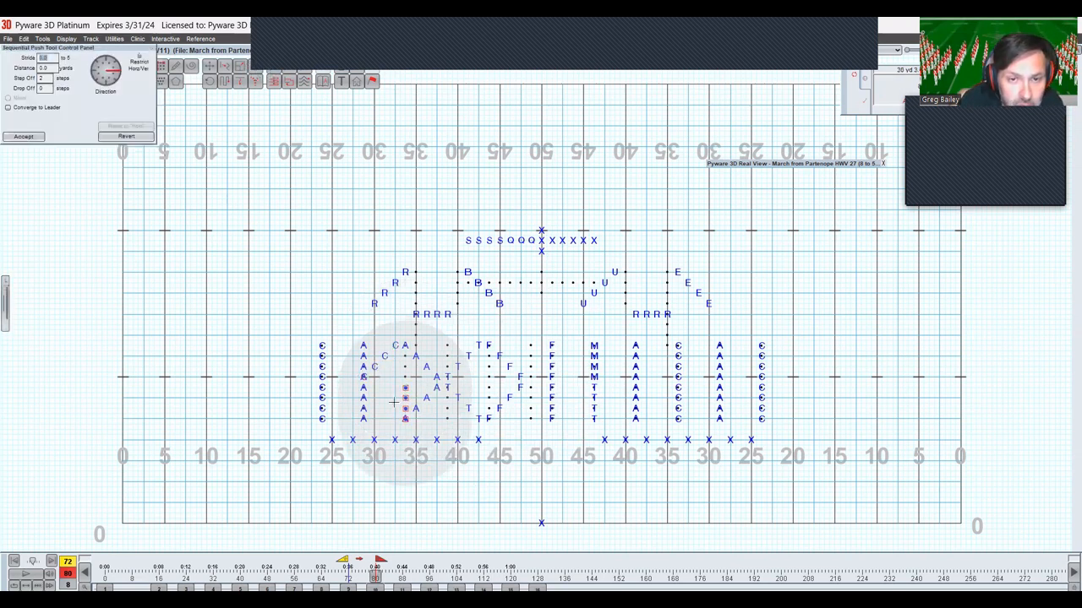
left_click_drag(406, 387, 364, 387)
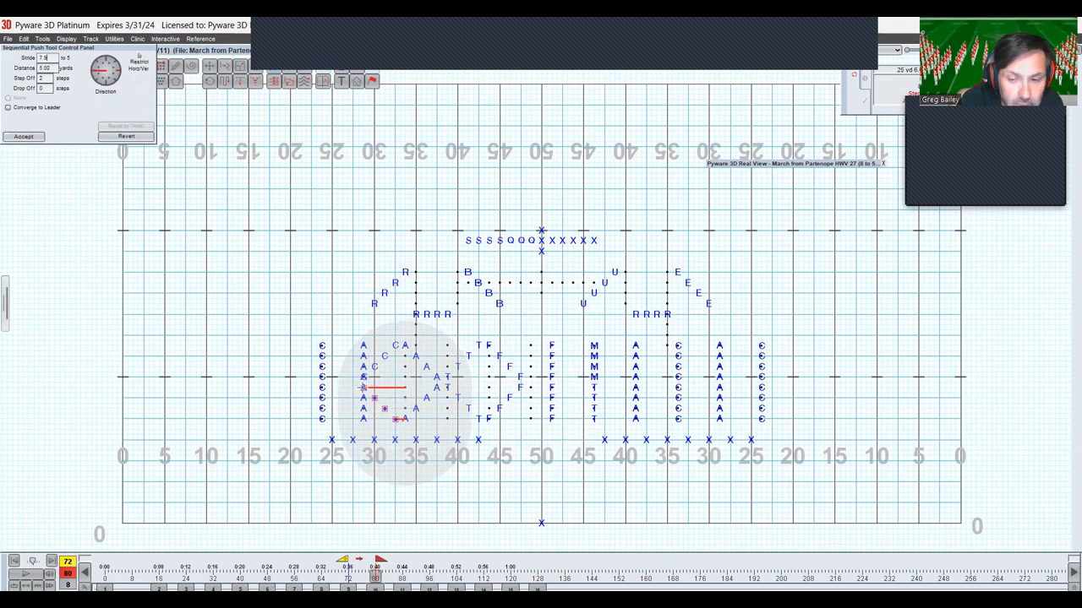
key("BackSpace")
key("BackSpace")
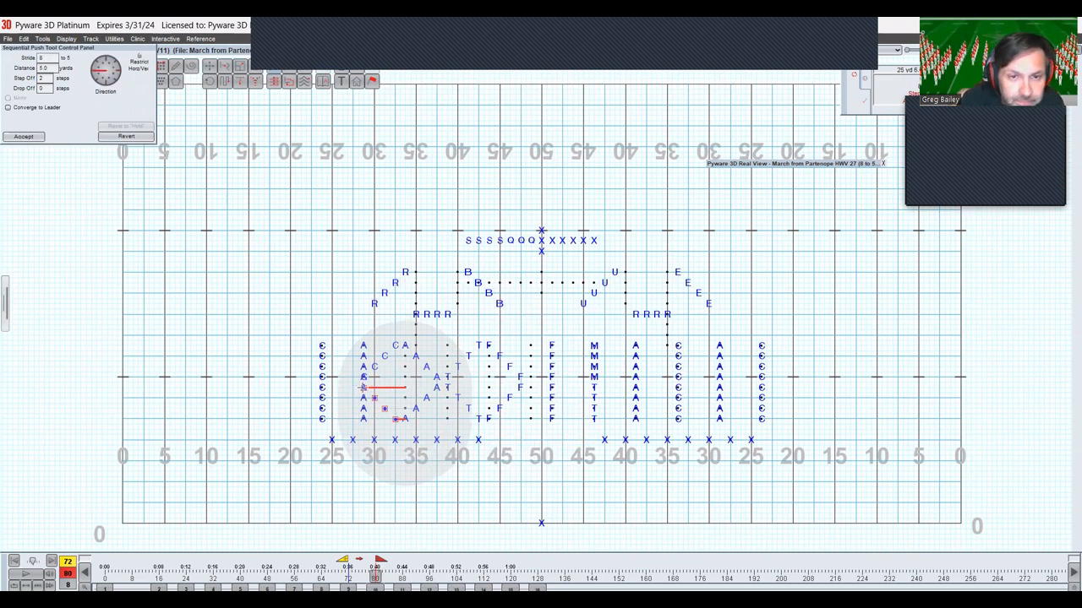
key("Return")
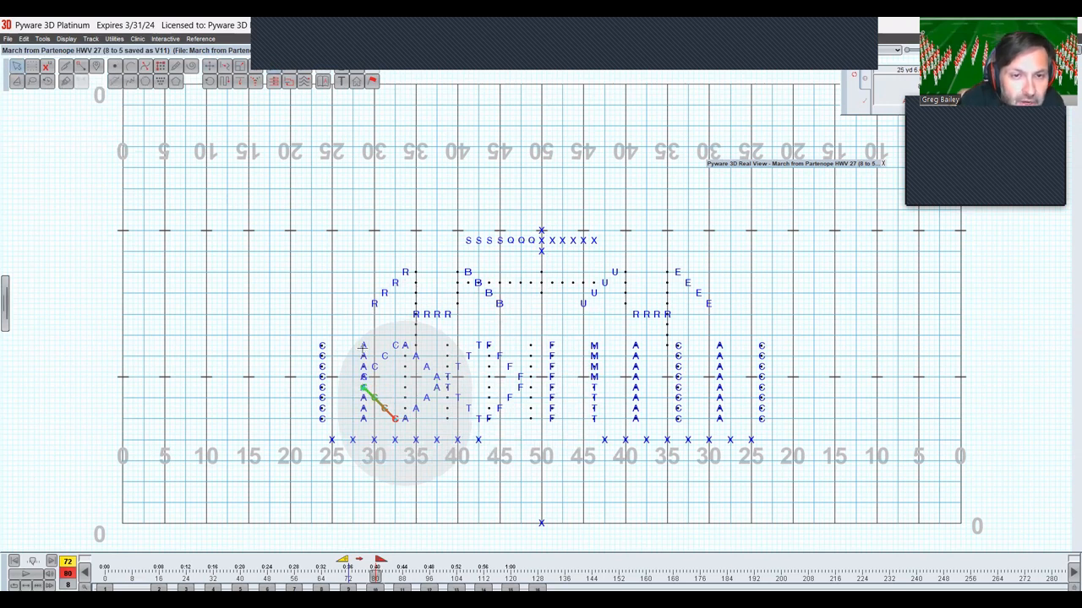
Sequentially push the outer left-hand A column's back four performers 5 yards outward at 8 to 5, led by the rearmost, and clear the selection
left_click(362, 347)
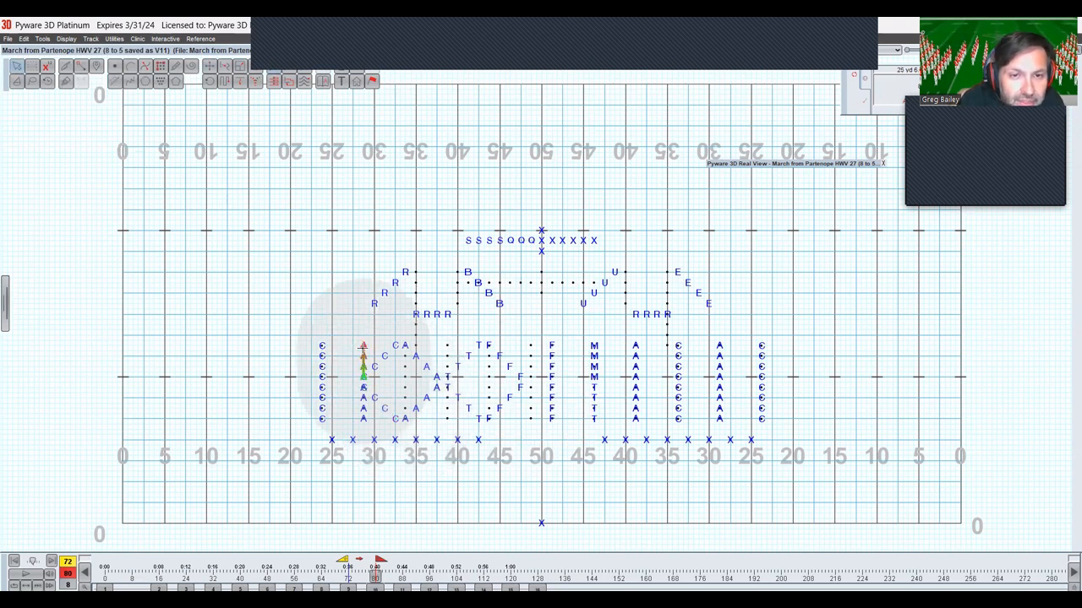
left_click(272, 67)
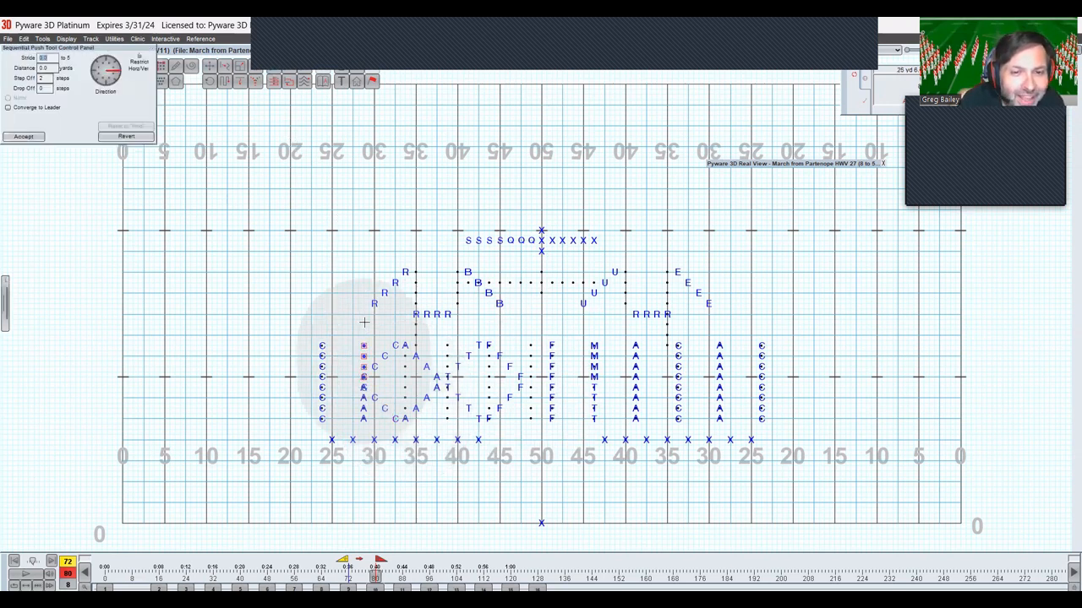
left_click_drag(363, 346, 321, 346)
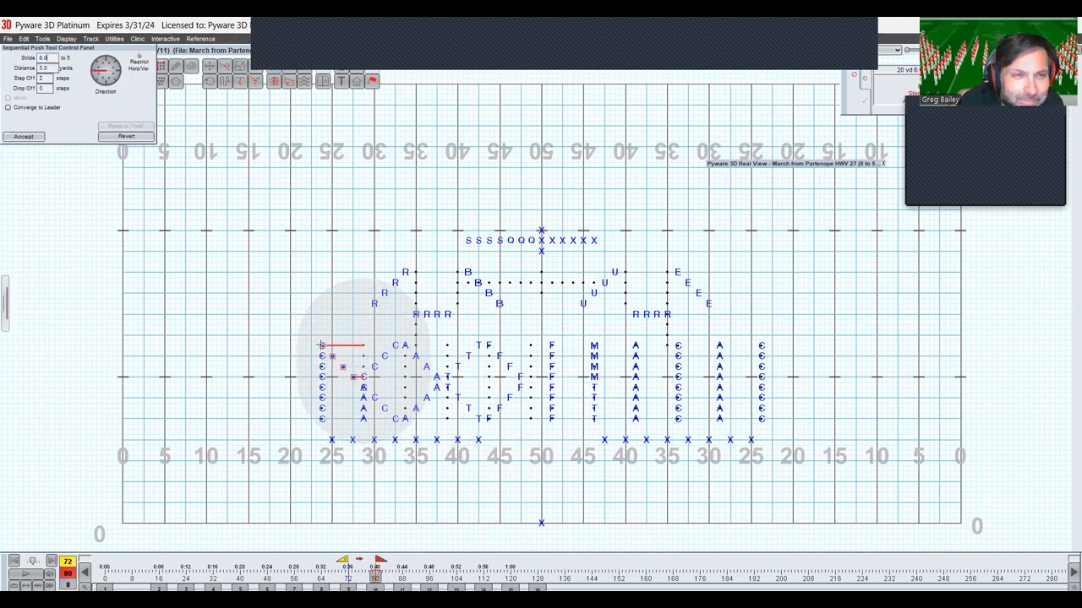
key("Return")
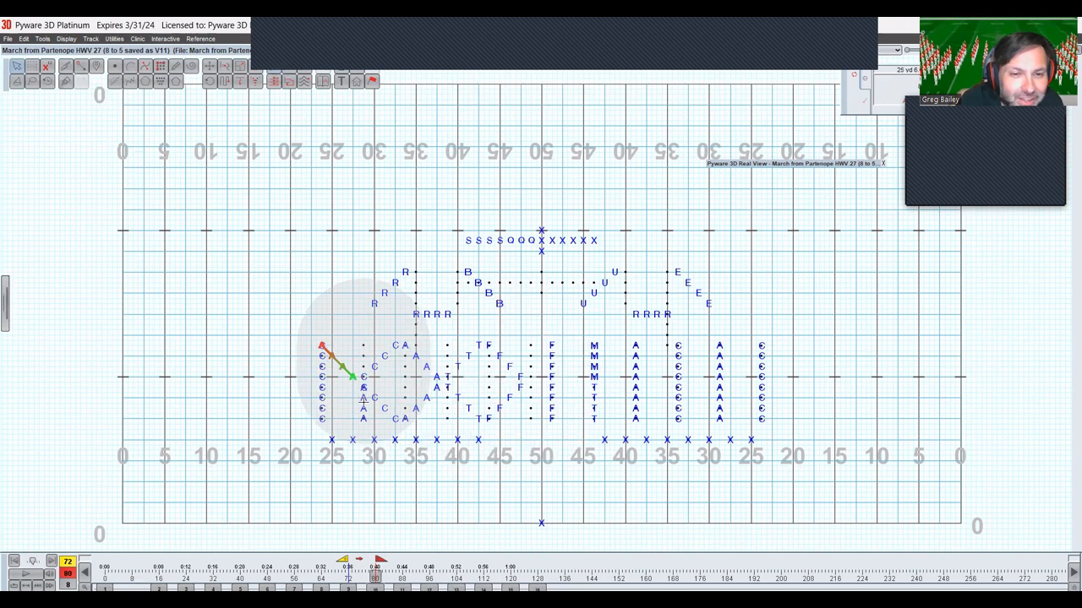
left_click(377, 413)
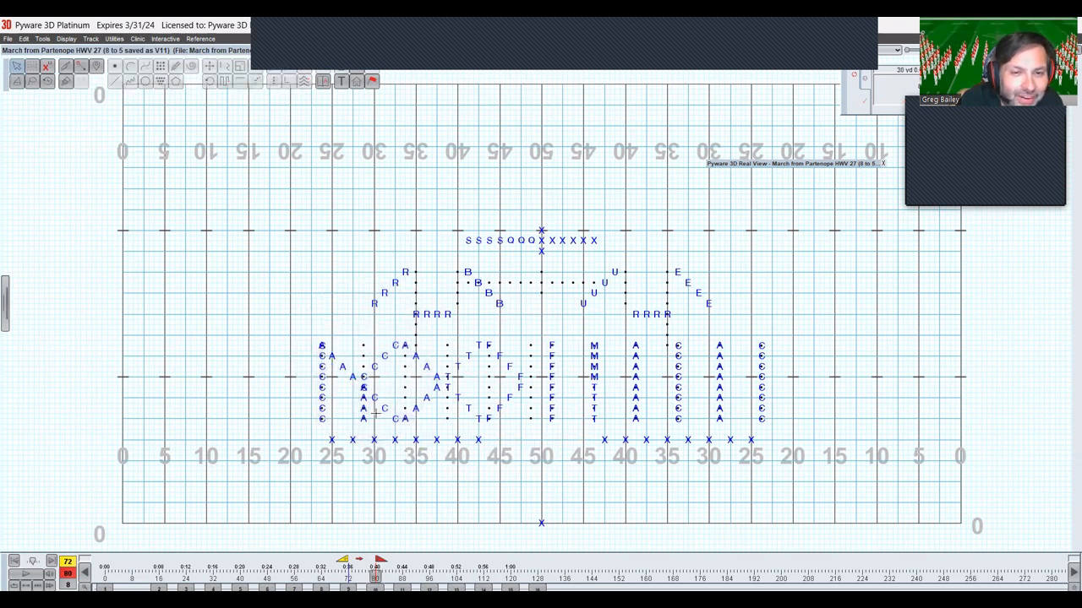
Sequentially push the outer left-hand A column's front four performers 5 yards outward at 8 to 5, led by the frontmost
left_click(361, 419)
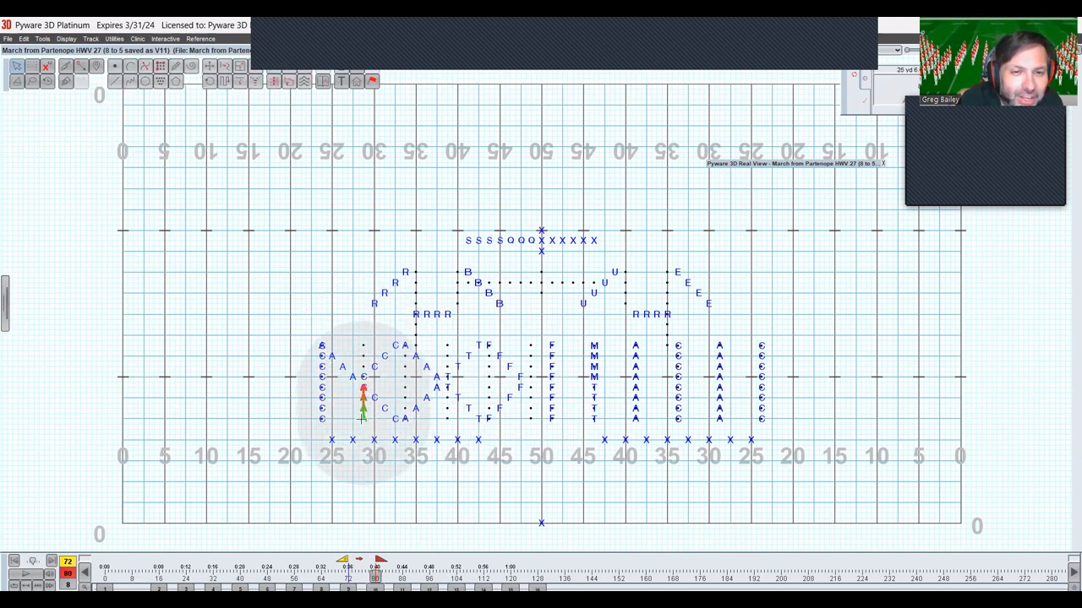
left_click(273, 80)
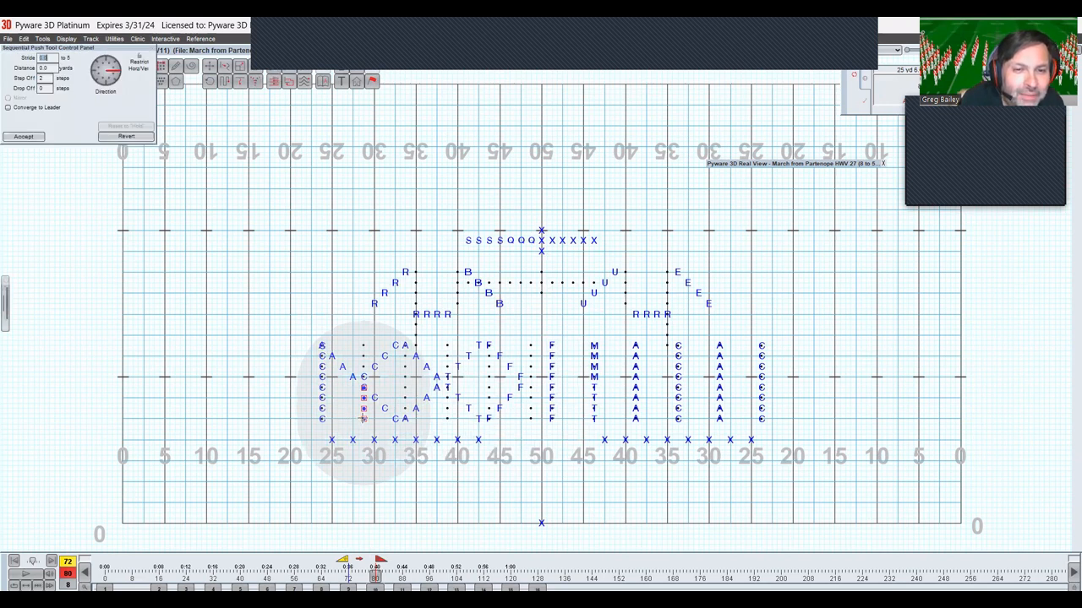
left_click_drag(364, 419, 321, 419)
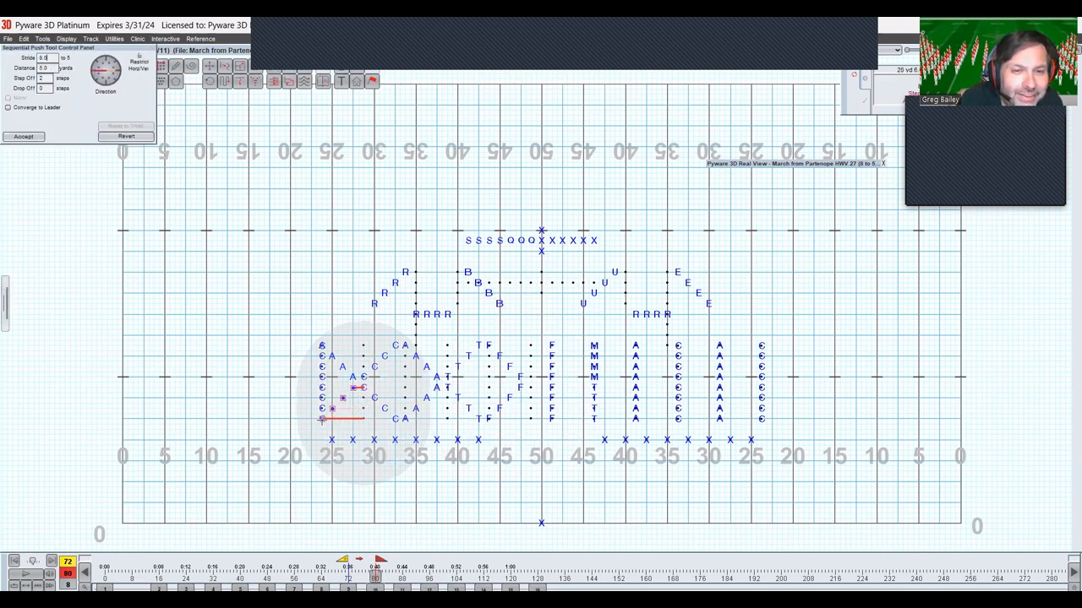
key("Return")
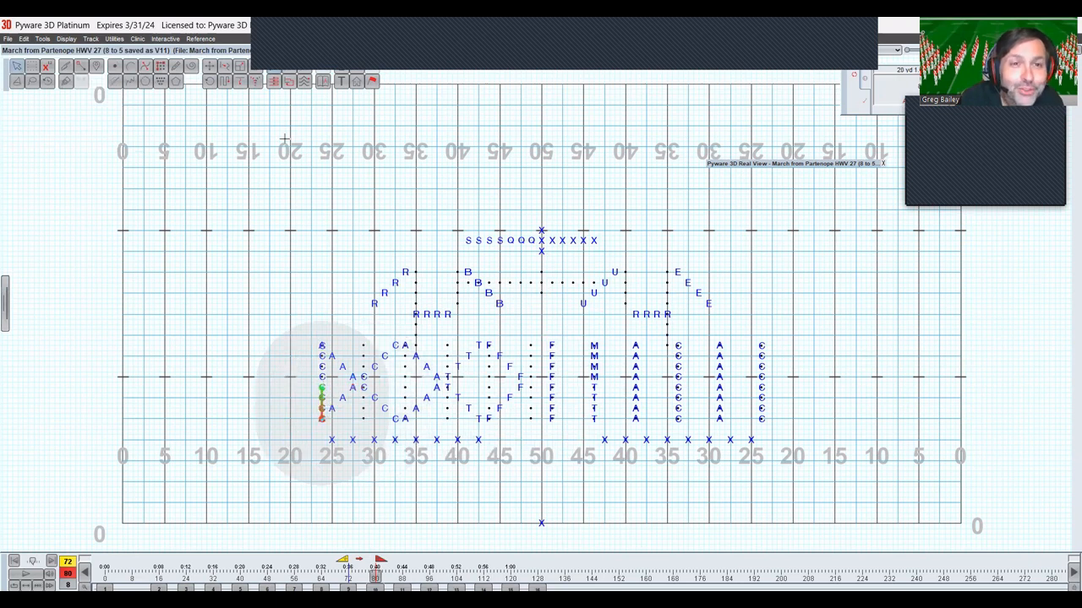
Sequentially push the outer left-hand C column's front four performers 5 yards outward at 8 to 5, led from the column's middle
left_click(274, 75)
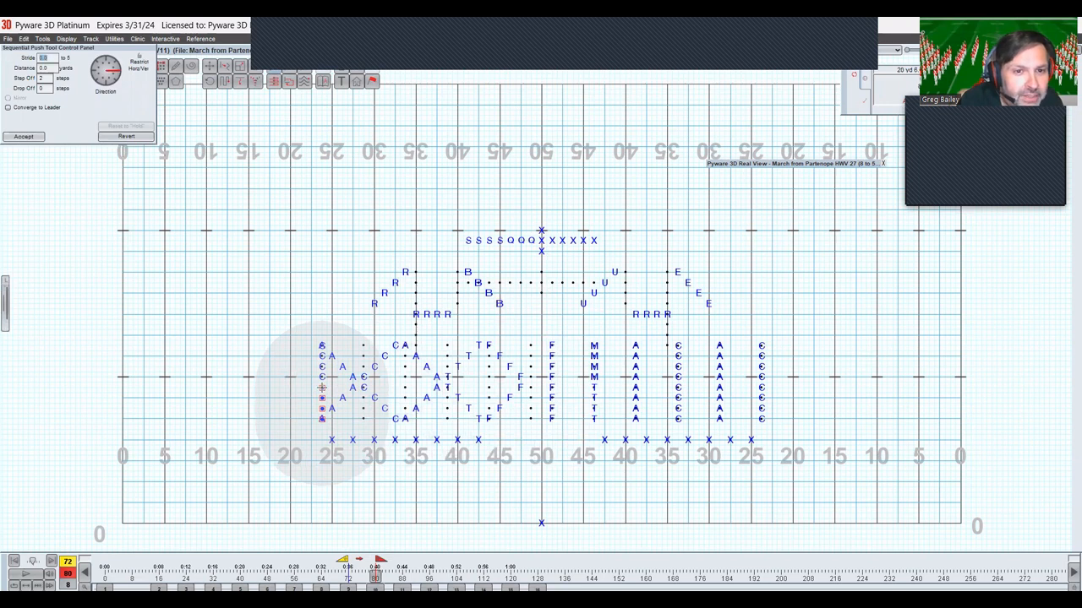
left_click_drag(322, 388, 280, 387)
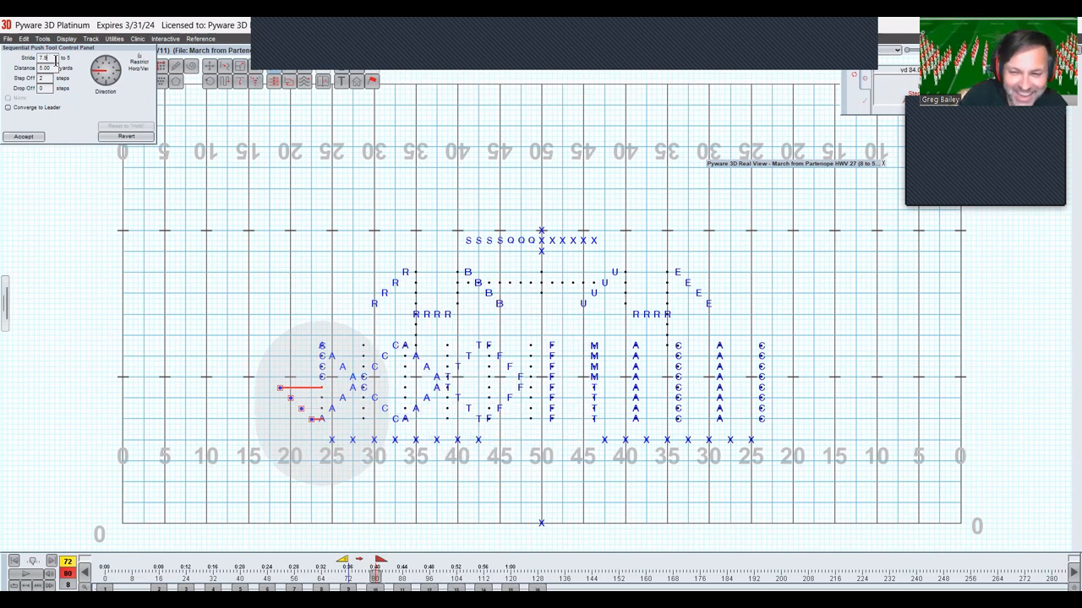
key("BackSpace")
key("BackSpace")
key("BackSpace")
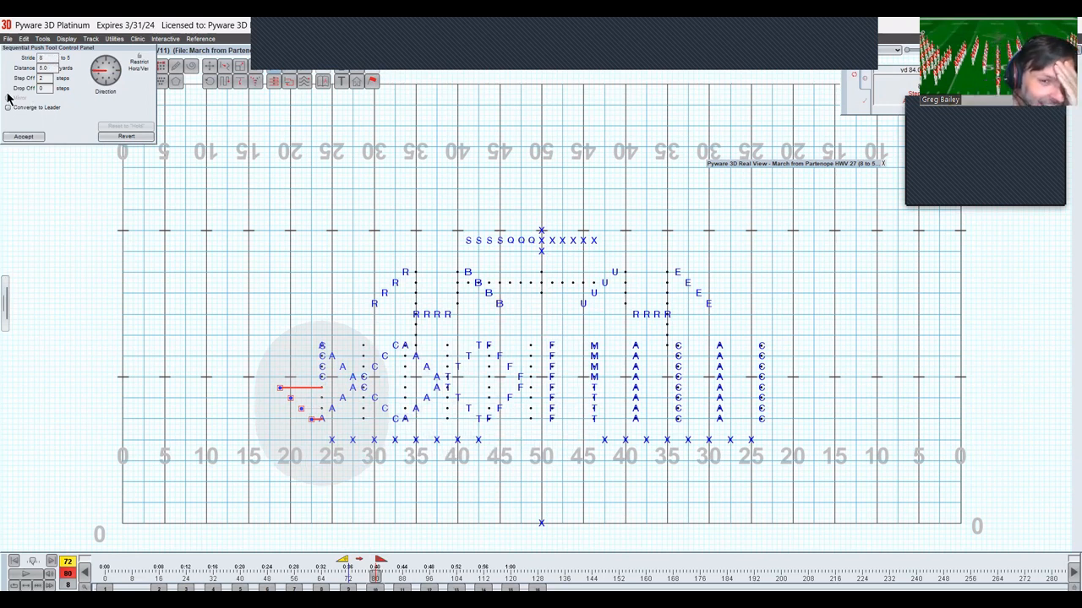
left_click(23, 136)
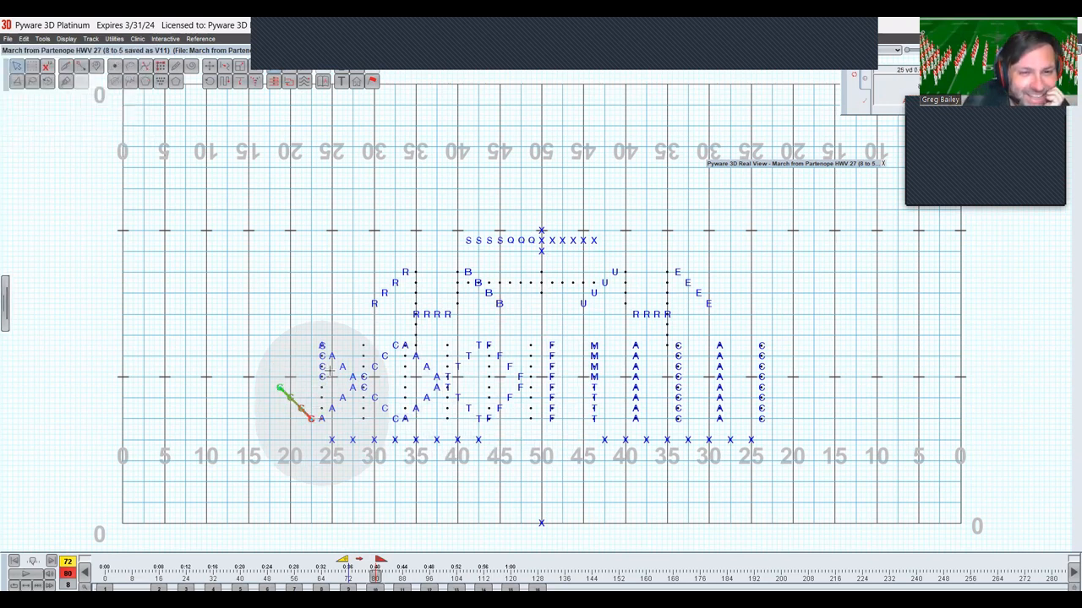
Sequentially push the outer left-hand C column's back four performers 5 yards outward at 8 to 5, led from the column's middle
left_click(321, 376)
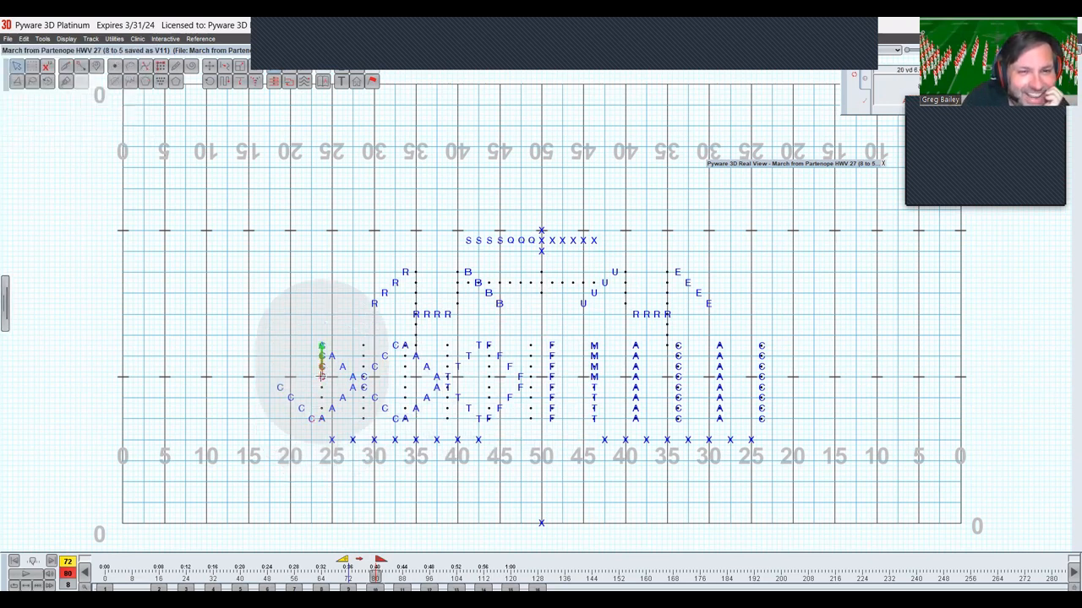
left_click(276, 76)
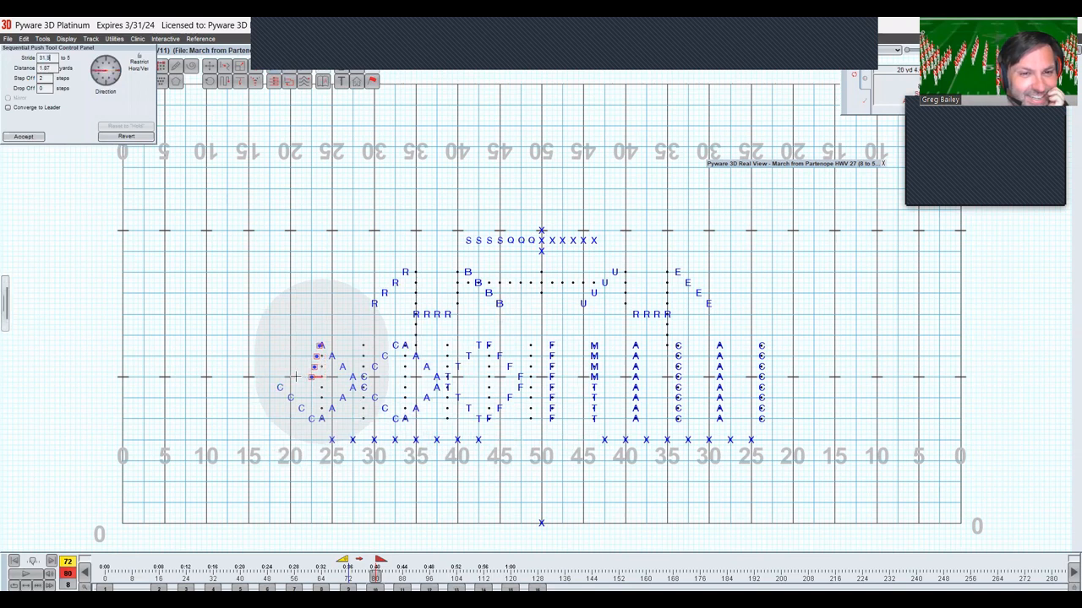
left_click_drag(296, 377, 278, 376)
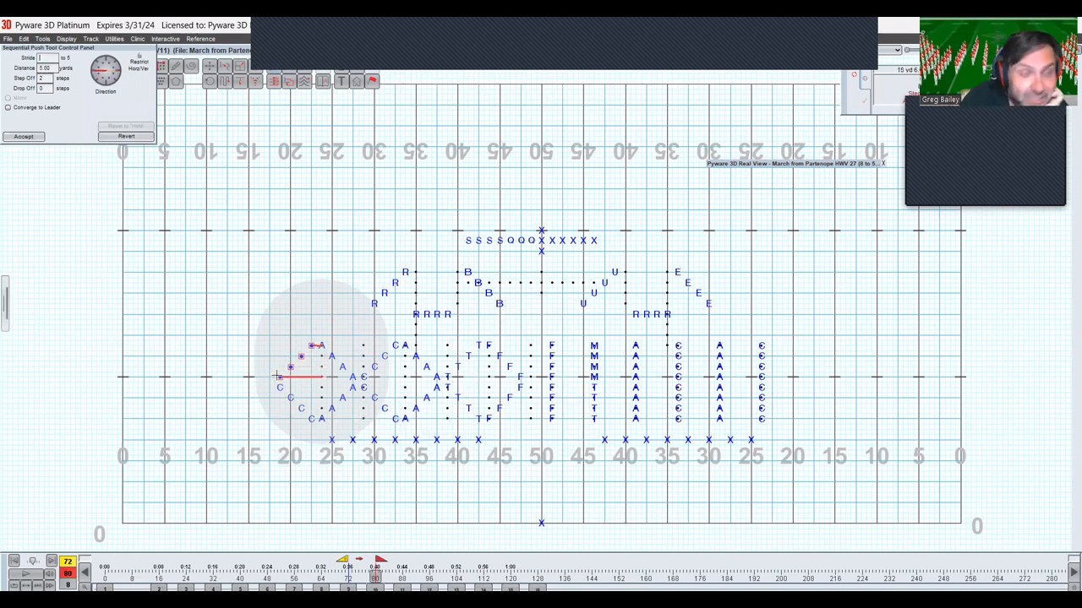
key("Return")
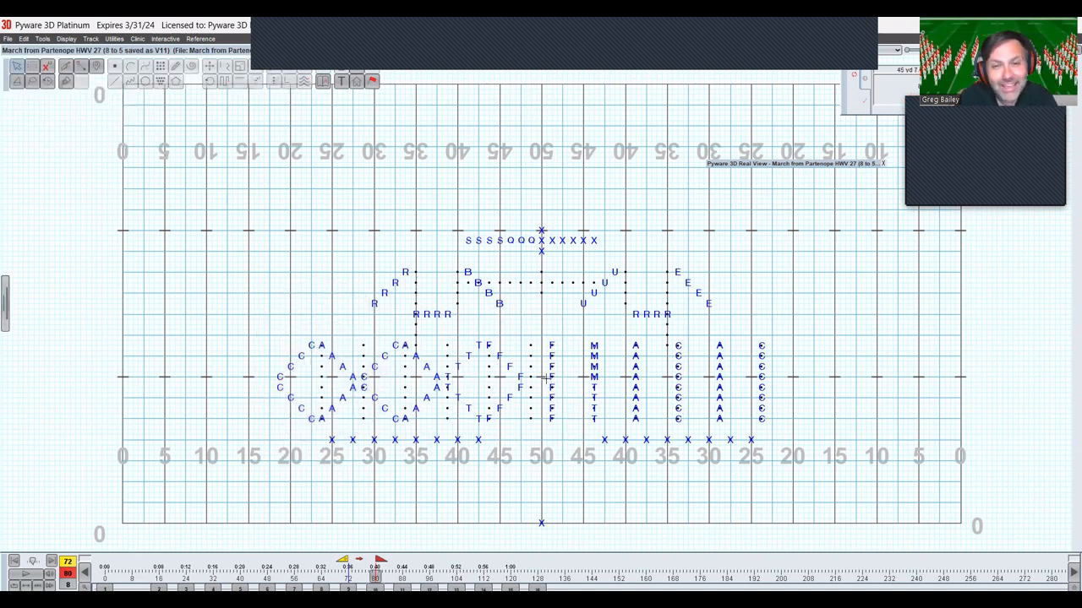
Sequentially push the right-hand F column's back four performers 5 yards outward at 8 to 5, led by the rearmost
left_click(549, 377)
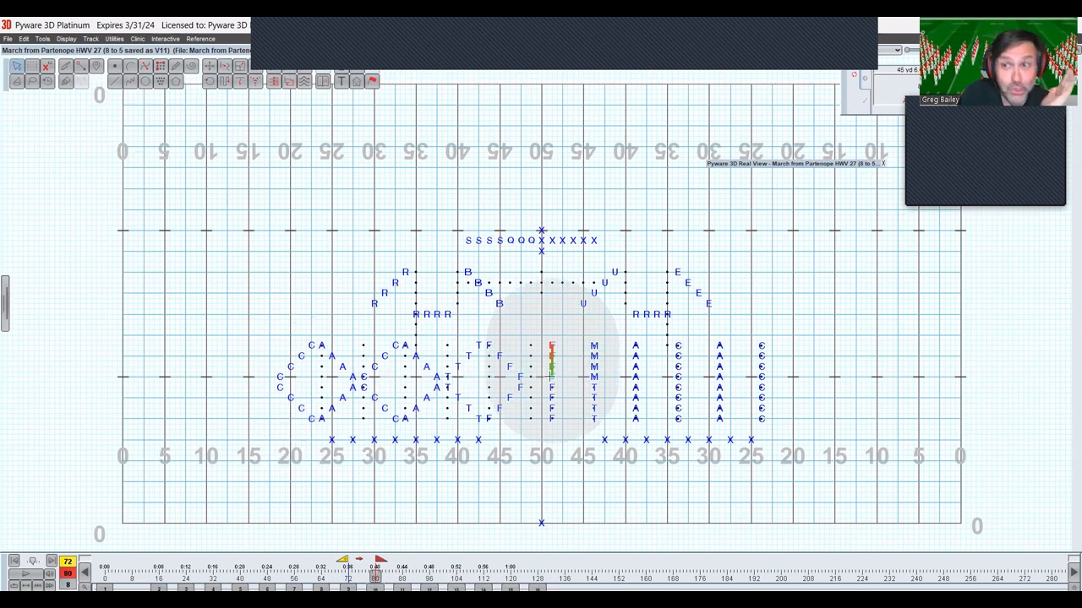
left_click(275, 76)
left_click_drag(550, 344, 594, 345)
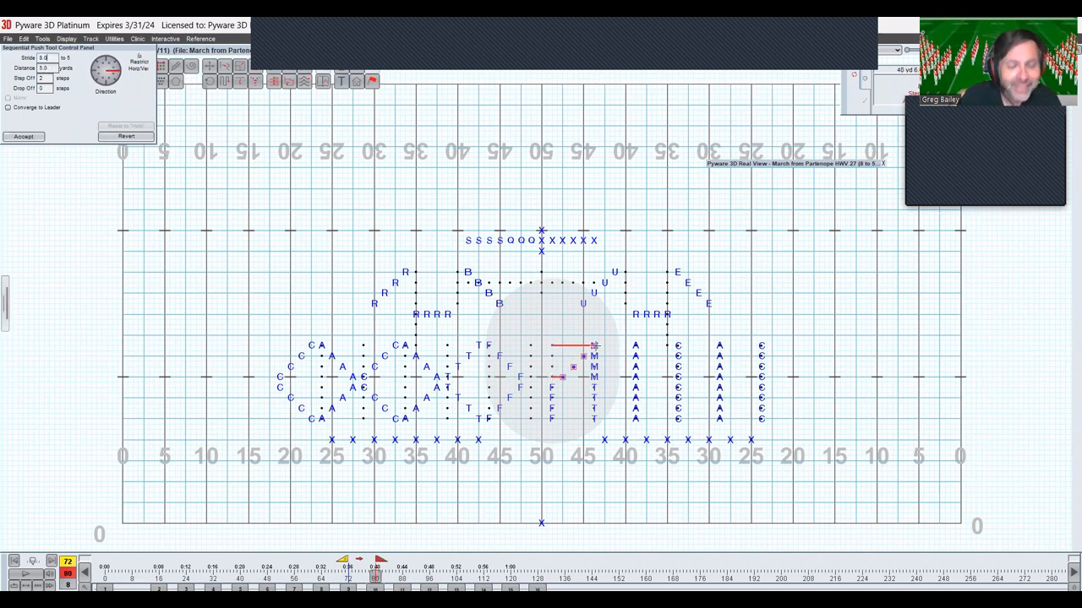
key("Return")
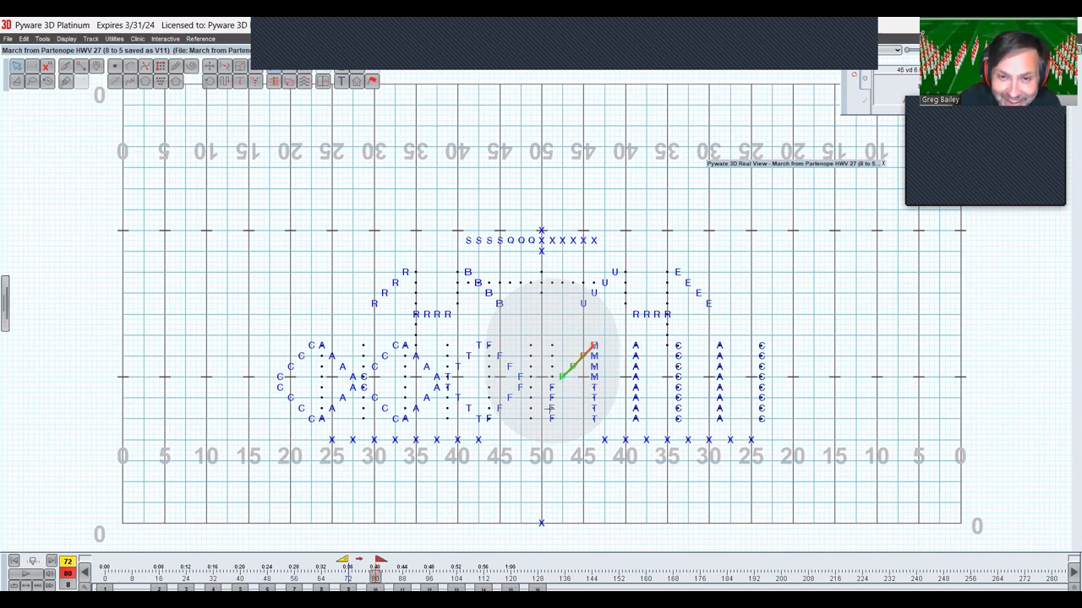
Sequentially push the right-hand F column's front four performers 5 yards outward at 8 to 5, led by the frontmost
left_click(273, 78)
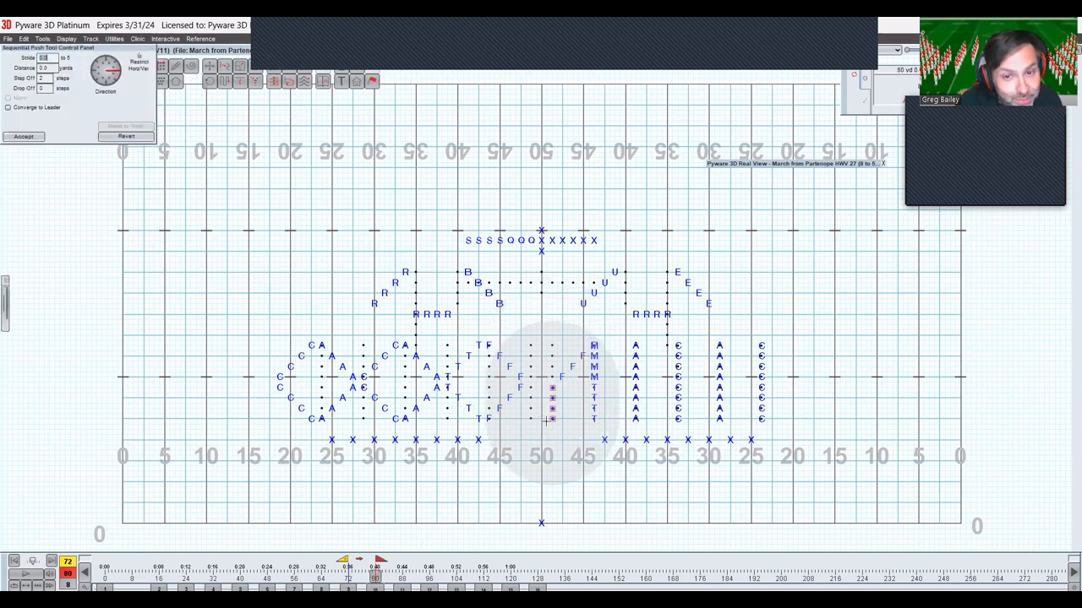
left_click_drag(552, 419, 594, 417)
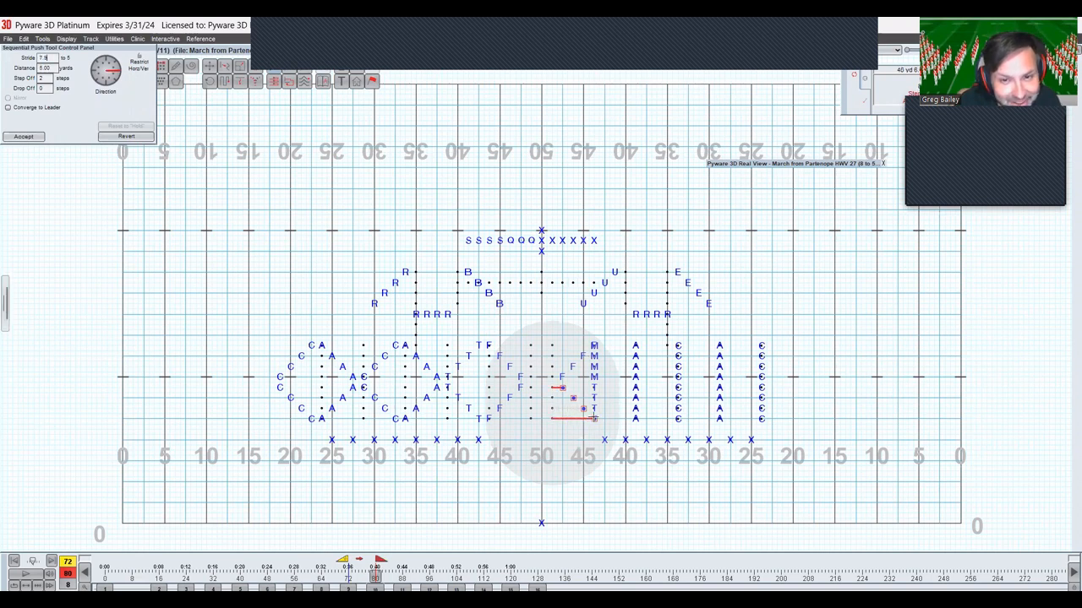
key("BackSpace")
key("BackSpace")
key("BackSpace")
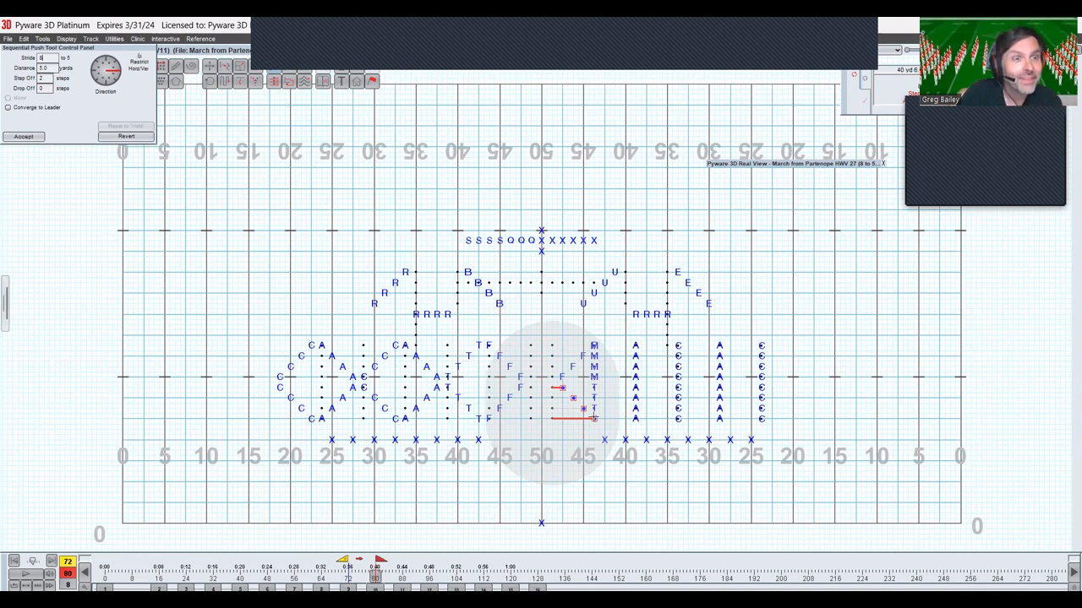
key("Return")
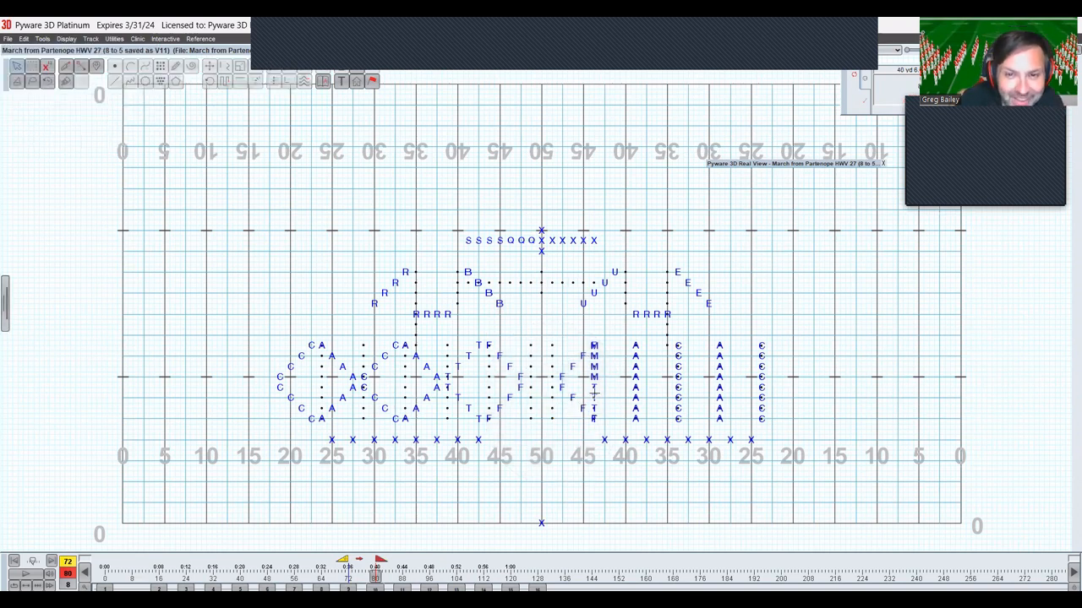
Sequentially push the four T performers of the right-hand M and T column 5 yards outward, led from the column's middle
left_click(594, 397)
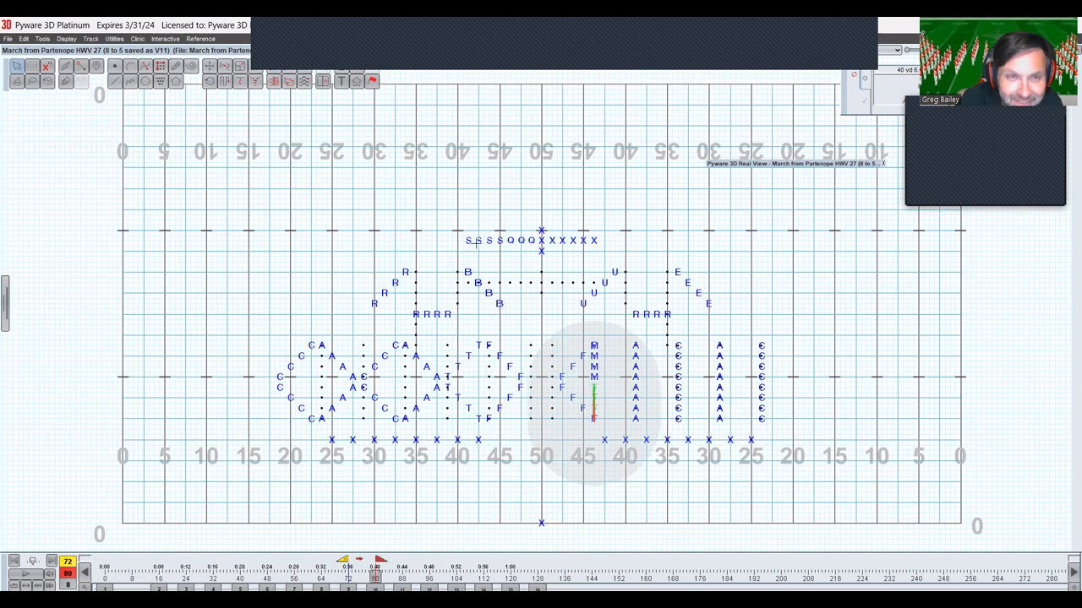
left_click(276, 67)
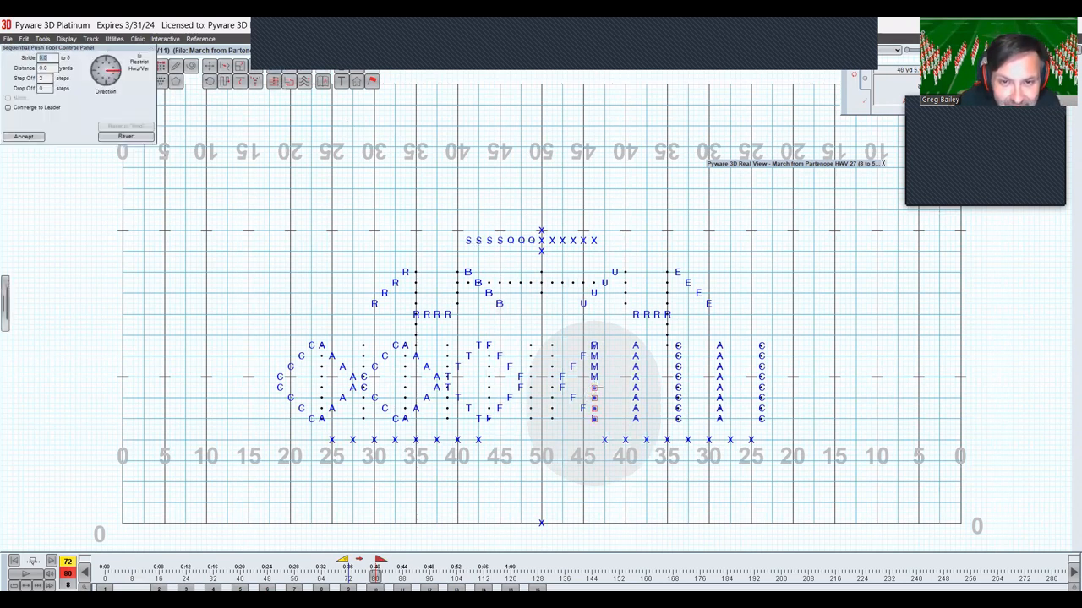
left_click_drag(595, 387, 635, 387)
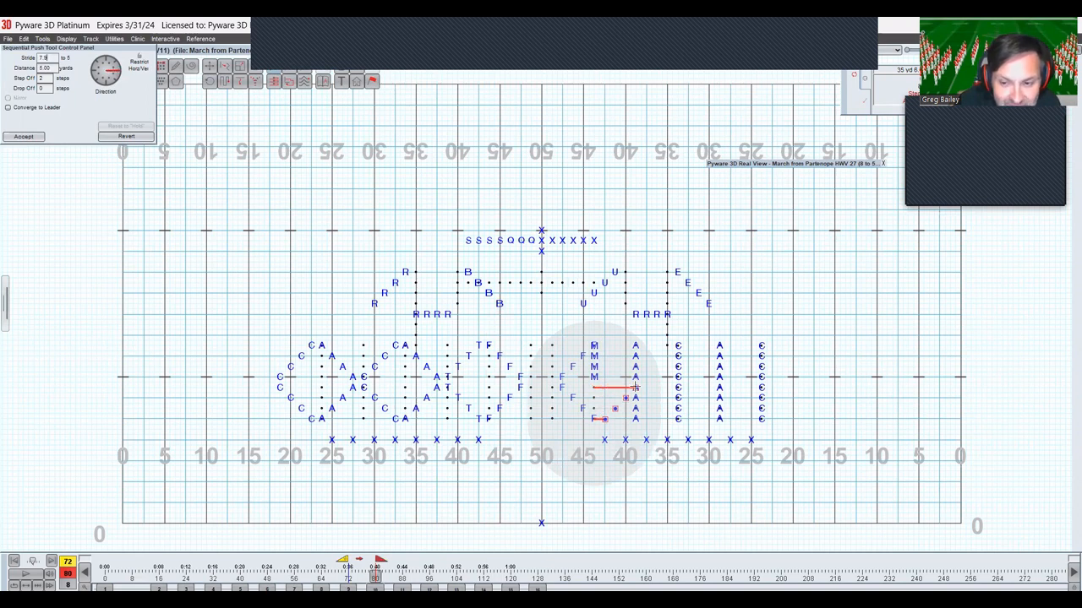
key("Return")
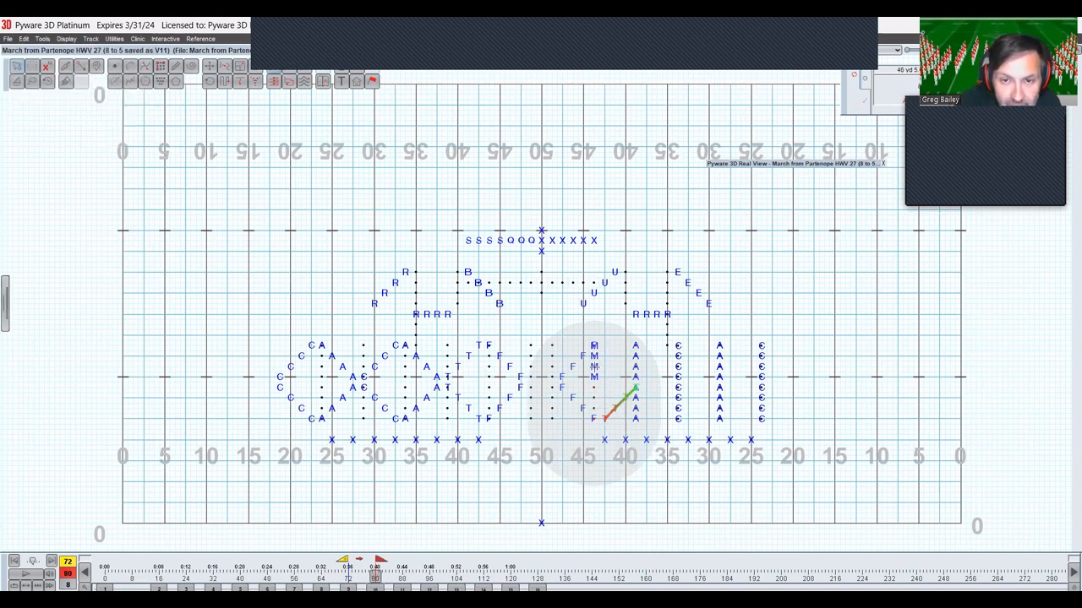
Sequentially push the four M performers of the right-hand M and T column 5 yards outward at 8 to 5, led from the column's middle
left_click(594, 367)
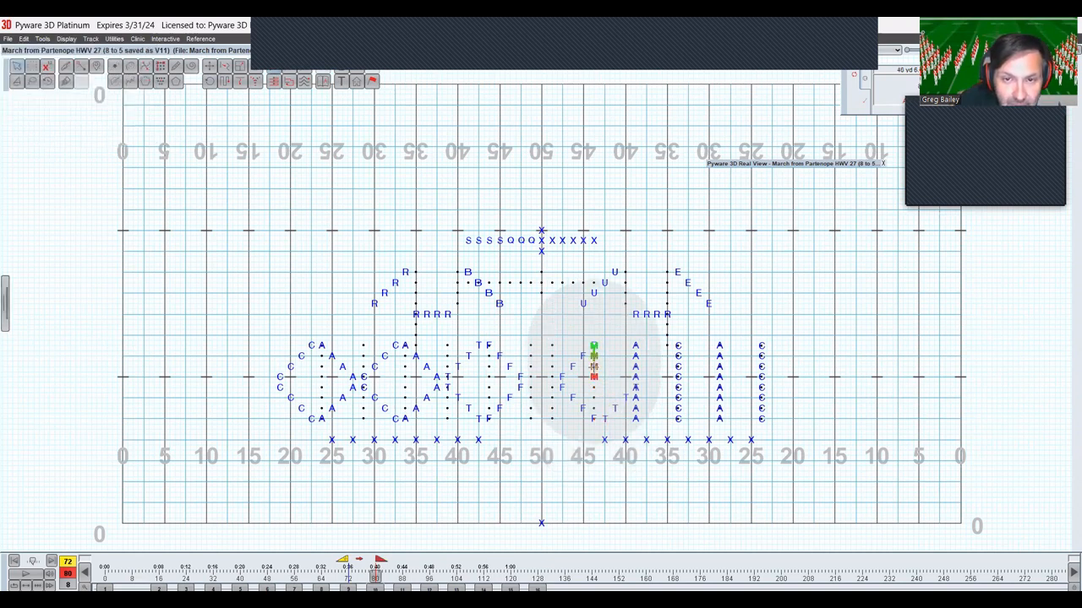
left_click(276, 71)
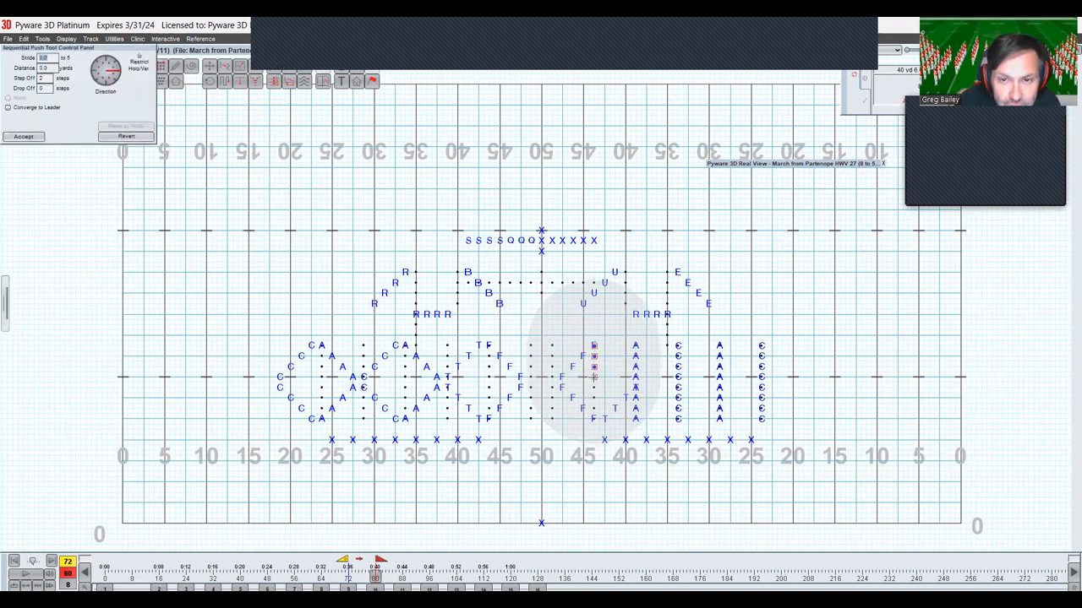
left_click_drag(594, 376, 635, 377)
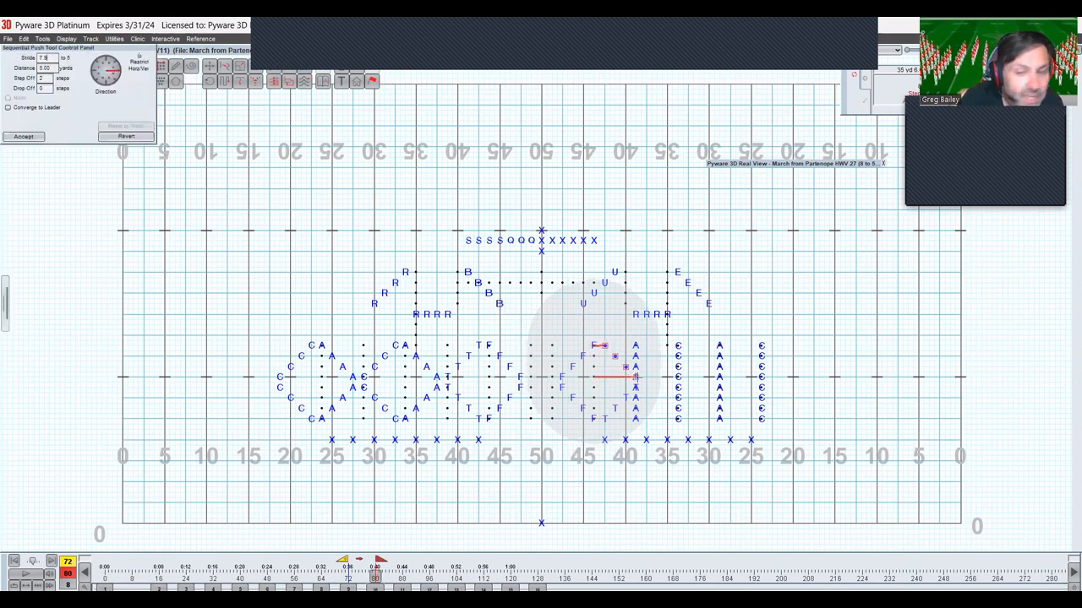
key("BackSpace")
key("BackSpace")
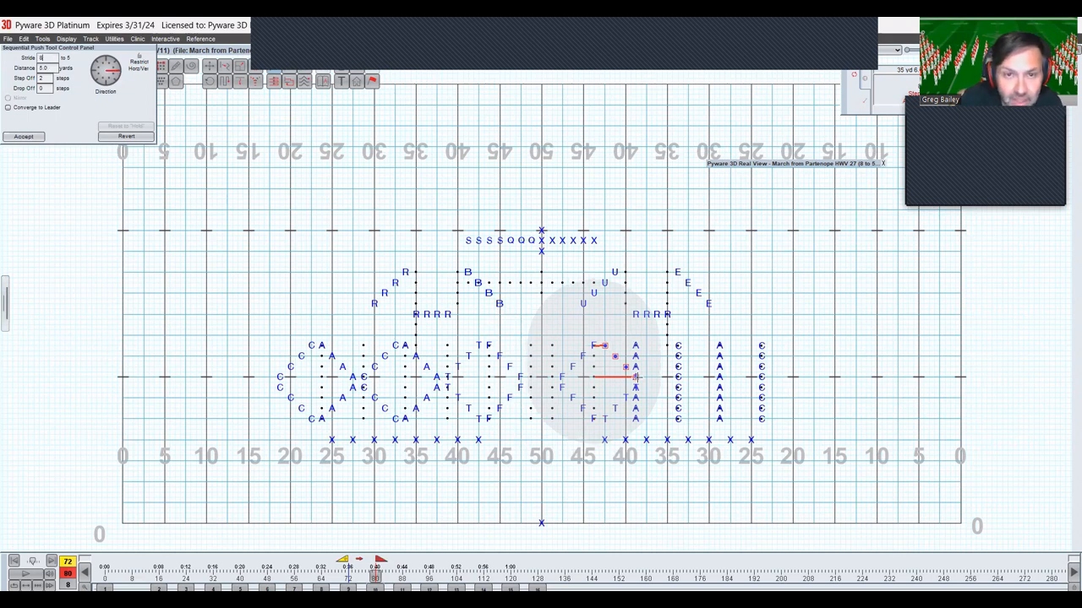
key("Return")
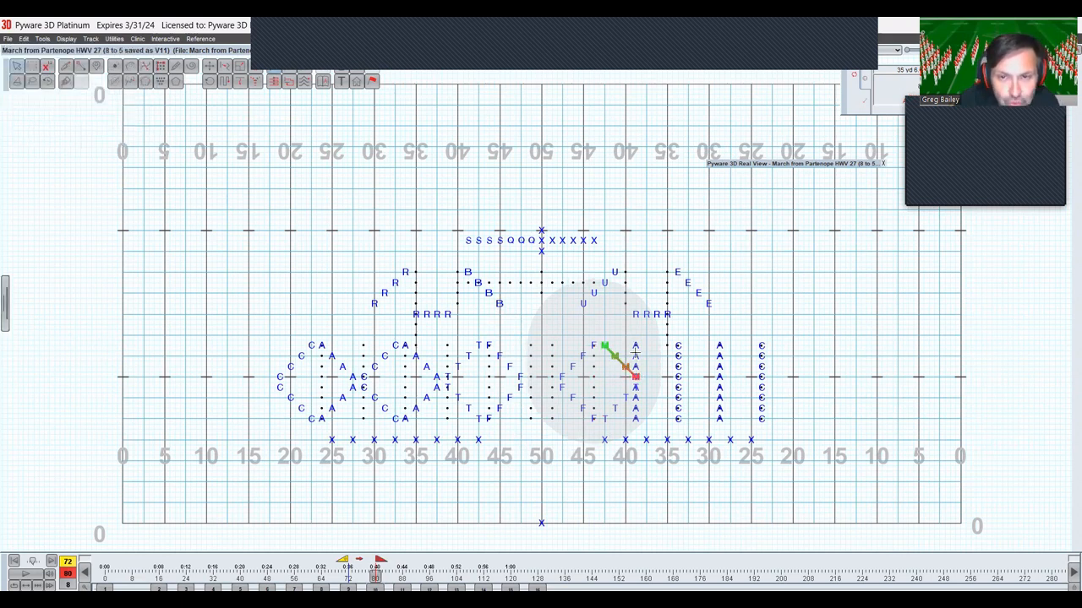
Sequentially push the inner right-hand A column's back four and front four 5 yards outward at 8 to 5, each led from the column's end
left_click(277, 77)
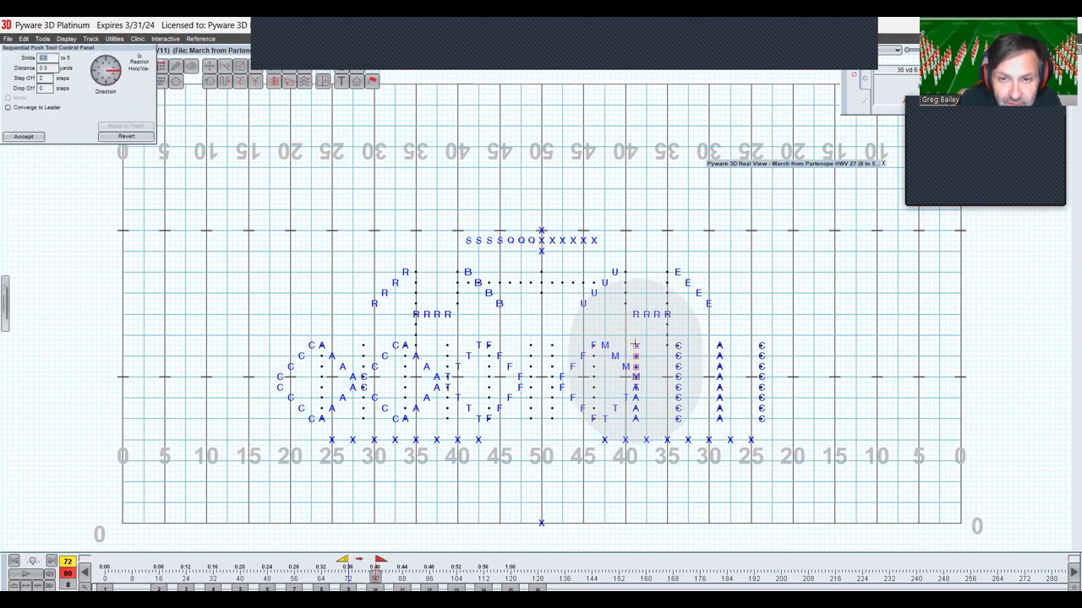
left_click_drag(636, 345, 679, 343)
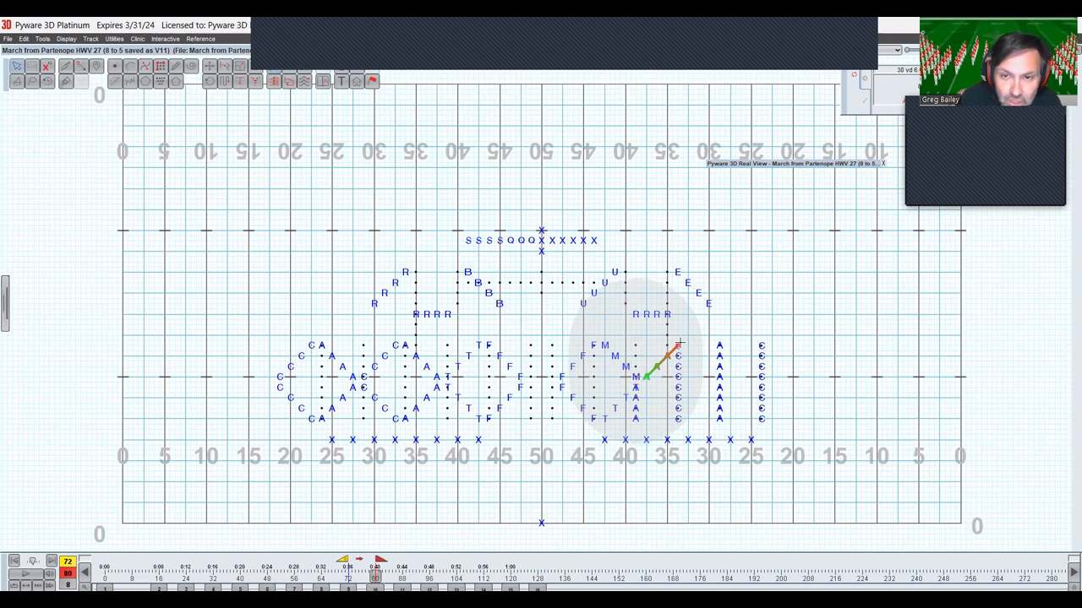
left_click(635, 409)
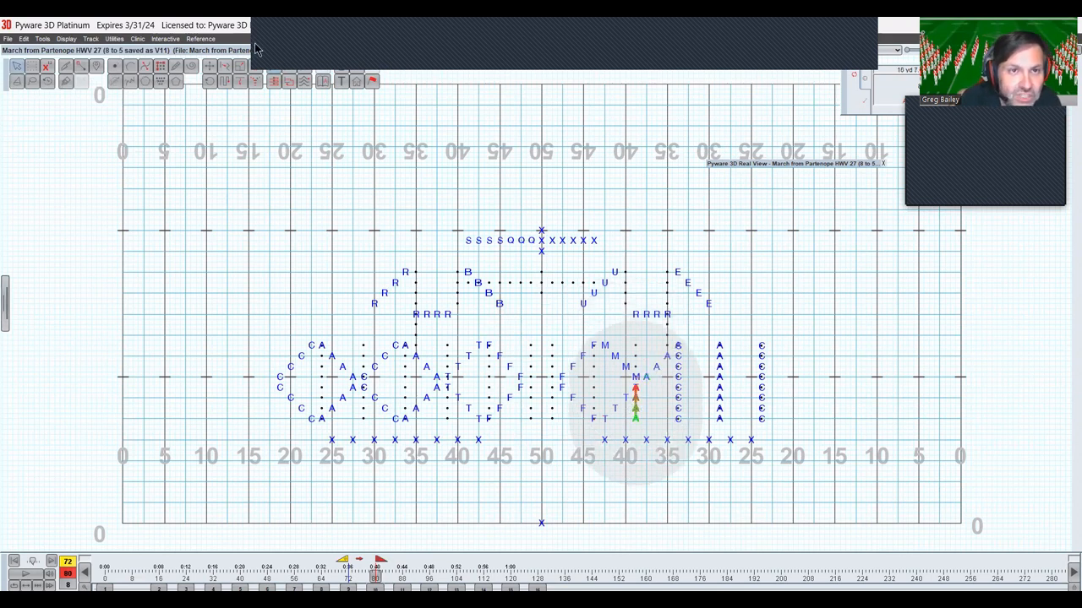
left_click(274, 70)
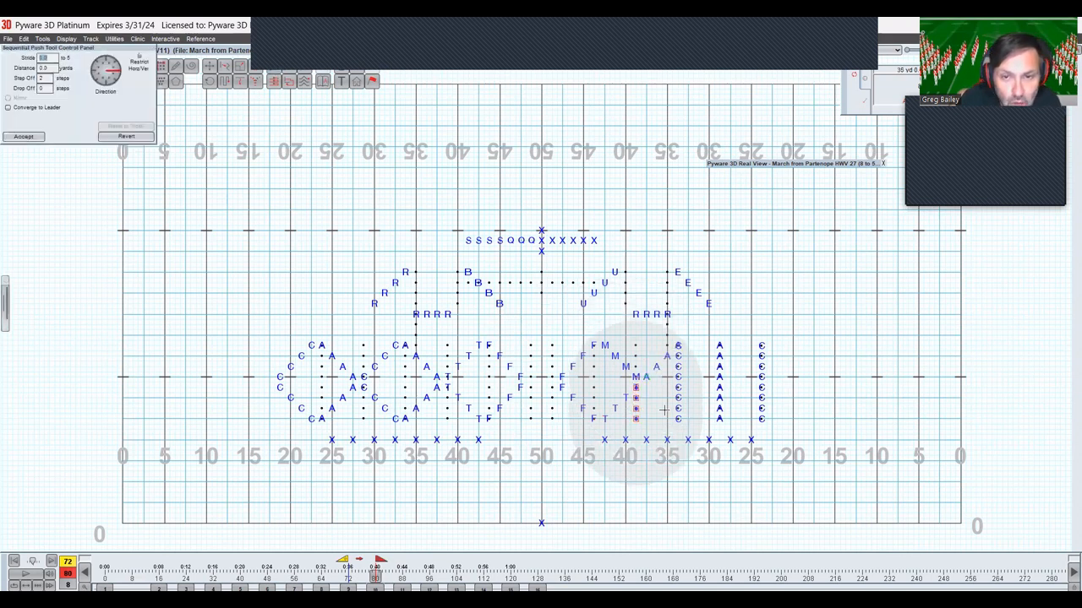
left_click_drag(636, 419, 677, 419)
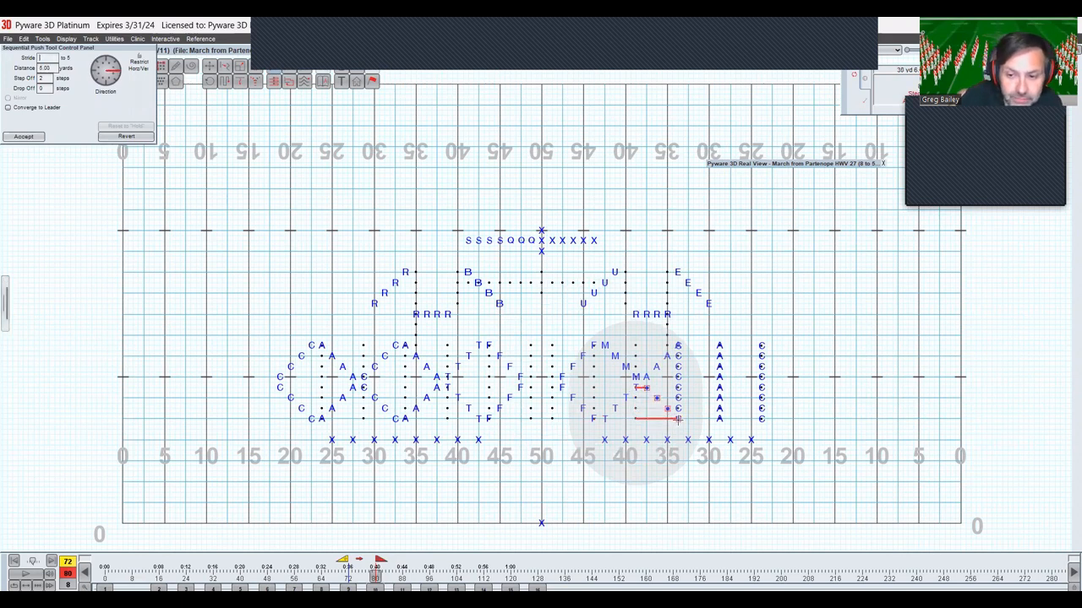
key("Return")
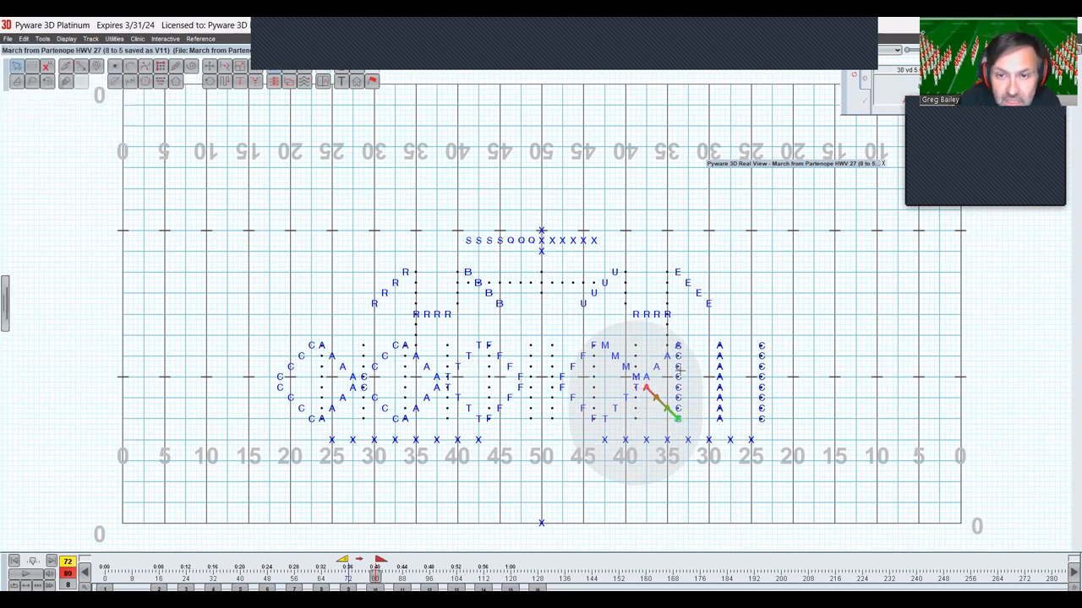
Sequentially push the inner right-hand C column's back four performers 5 yards outward, led from the column's middle
left_click(678, 369)
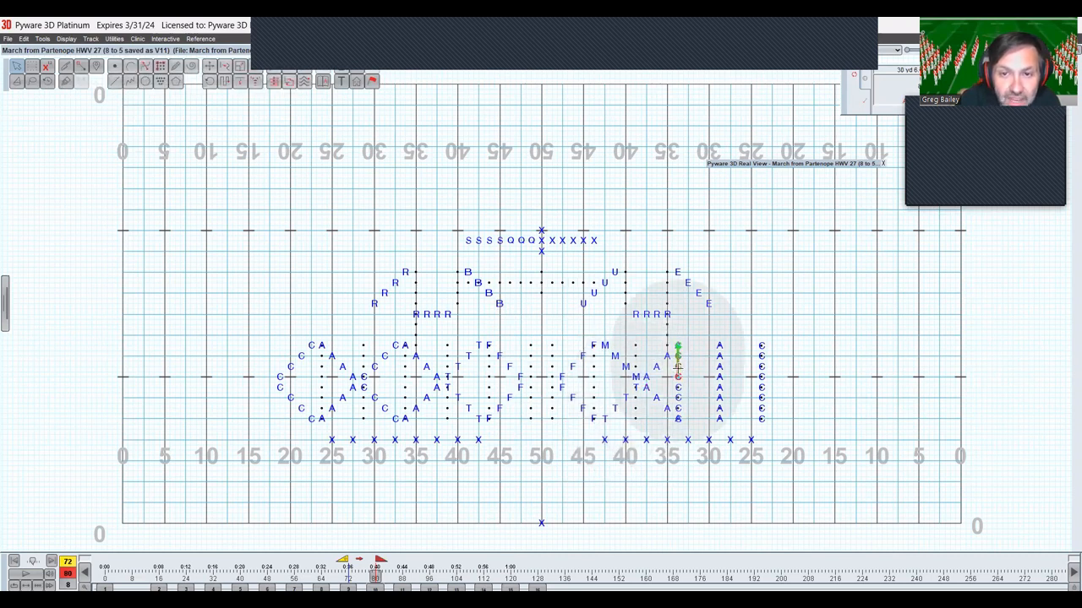
left_click(273, 79)
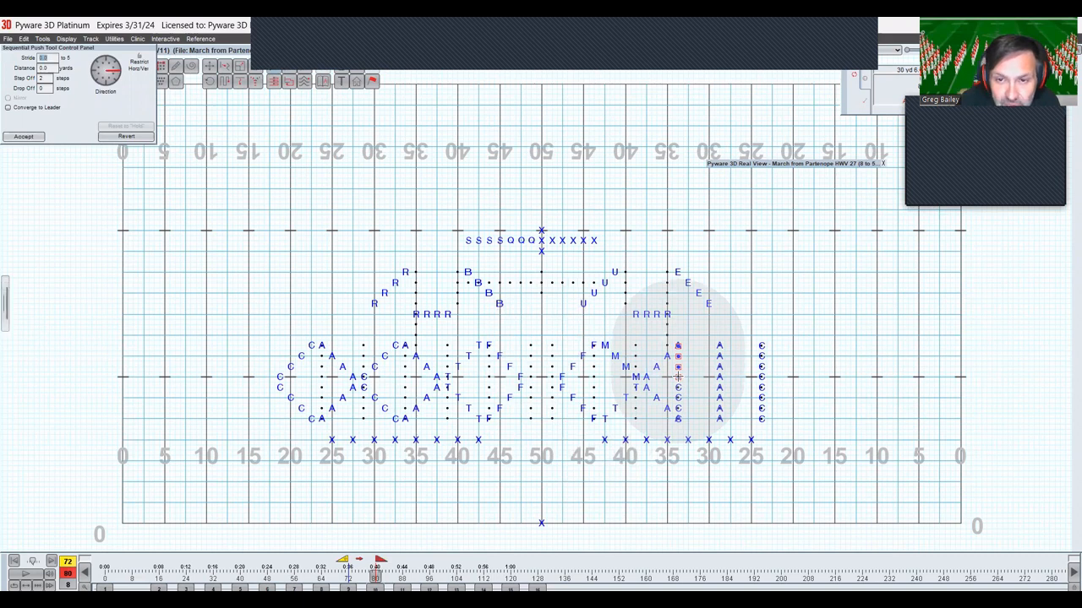
left_click_drag(677, 377, 719, 377)
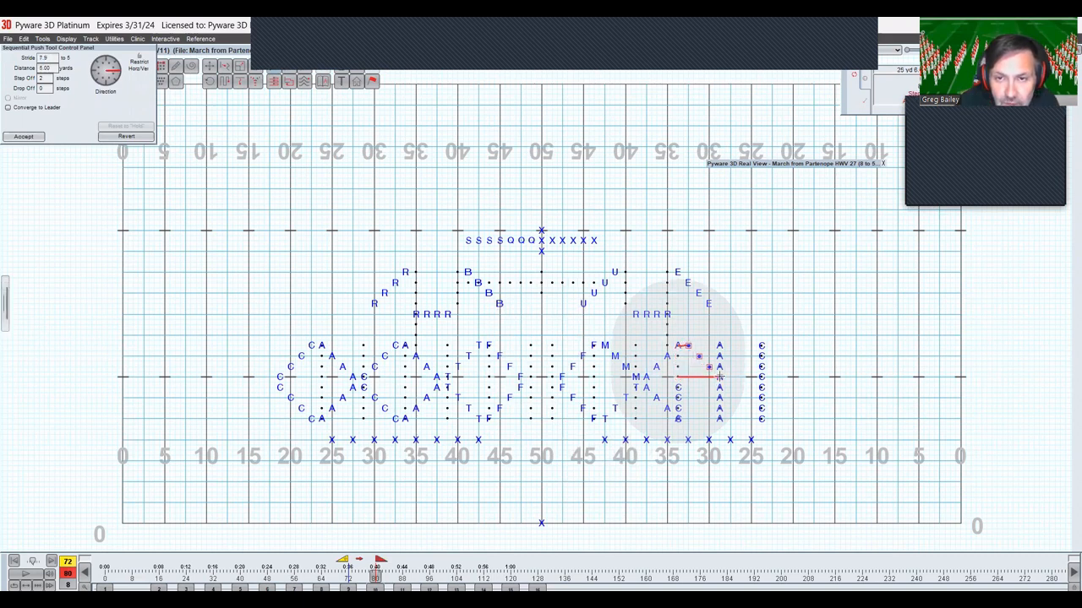
key("Return")
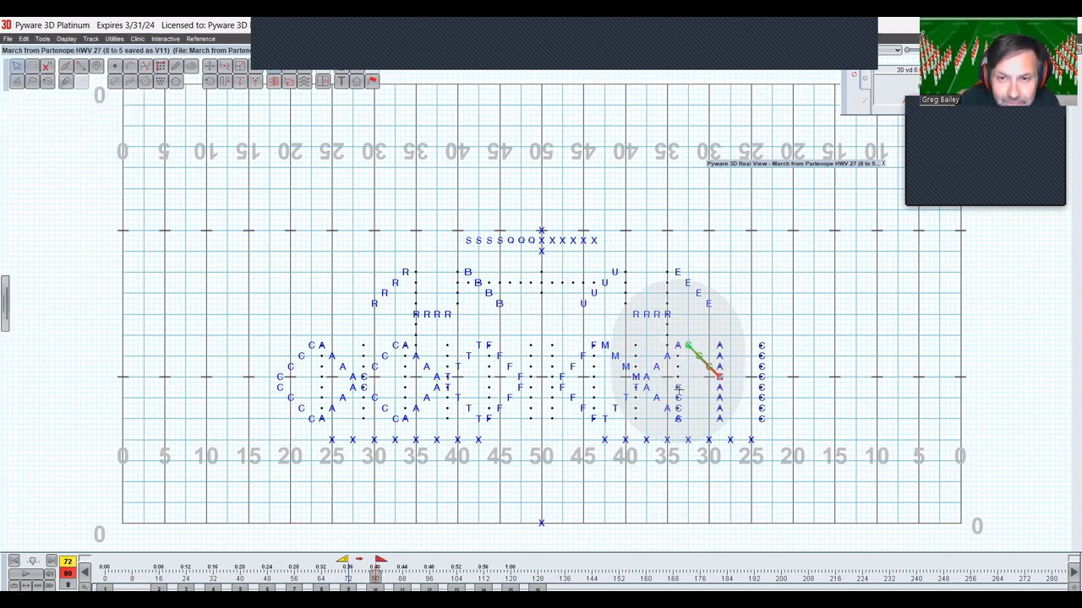
Sequentially push the inner right-hand C column's front four performers 5 yards outward, led from the column's middle
left_click(678, 389)
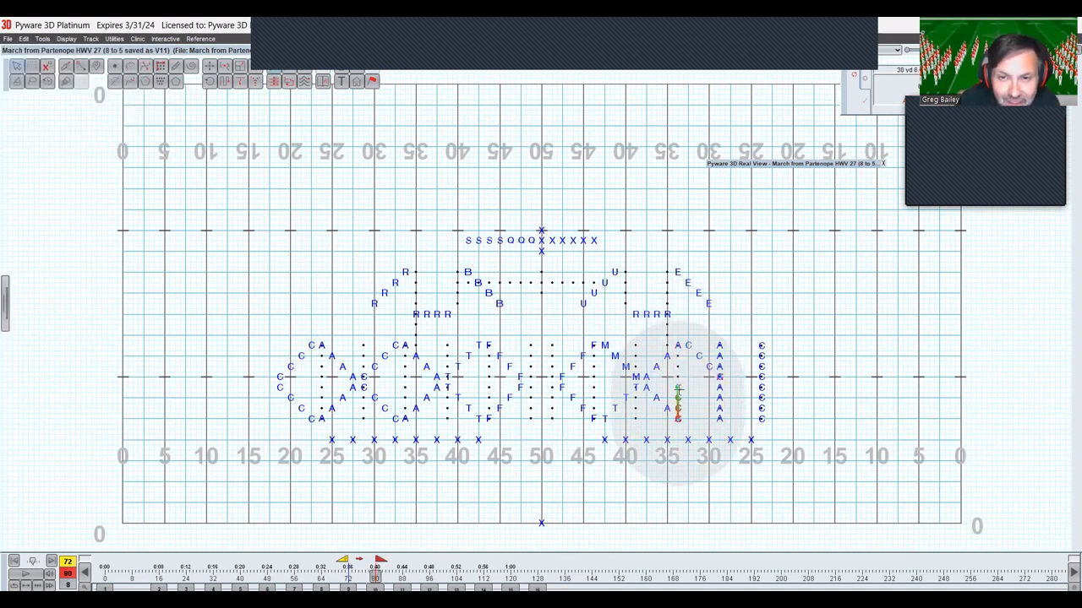
left_click(272, 70)
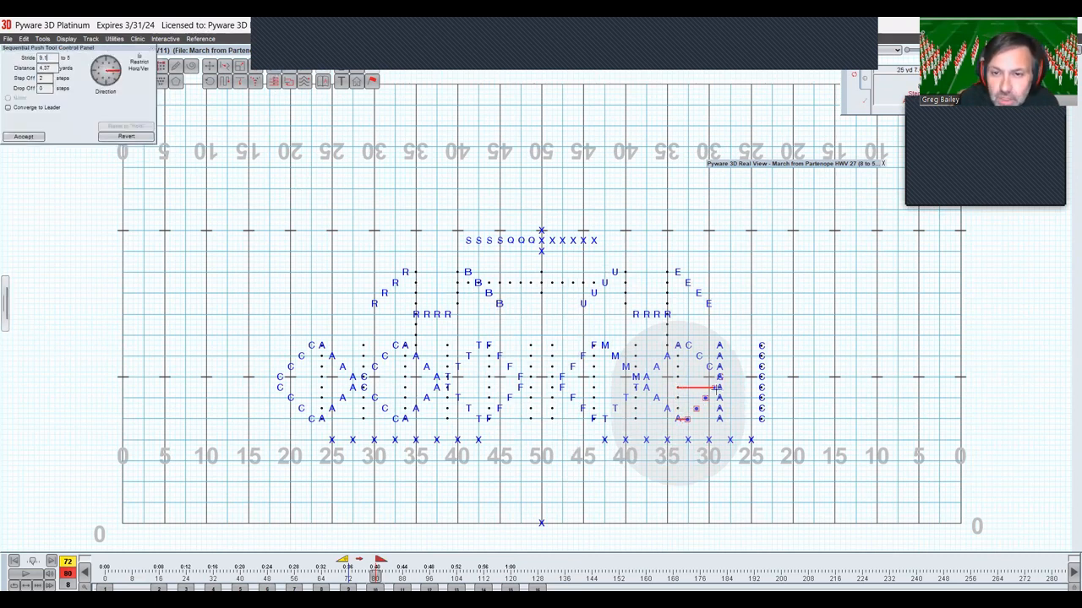
left_click_drag(675, 388, 720, 388)
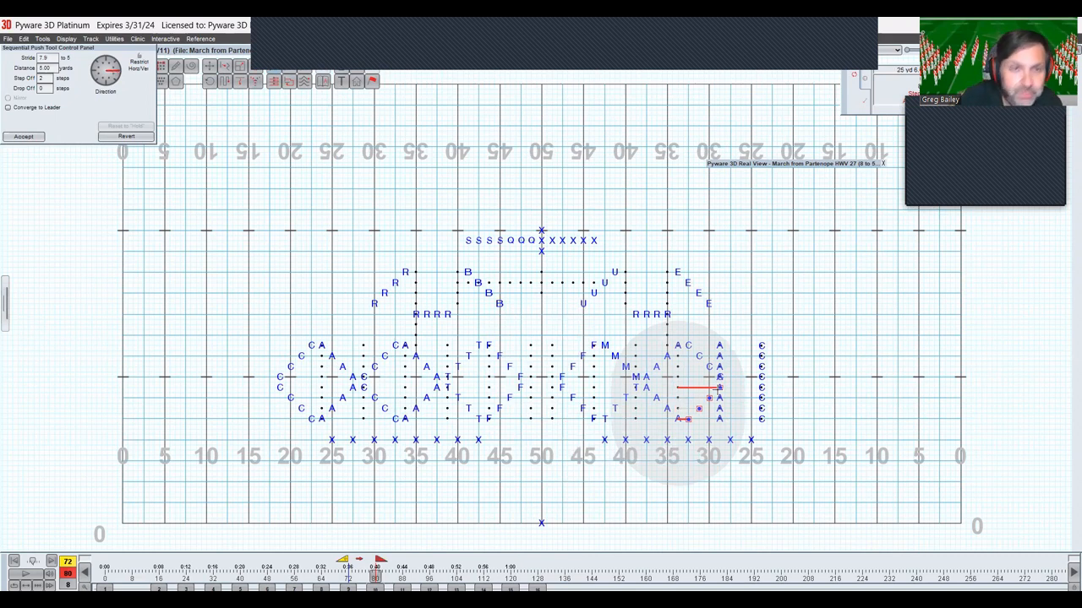
key("BackSpace")
key("BackSpace")
key("BackSpace")
key("Return")
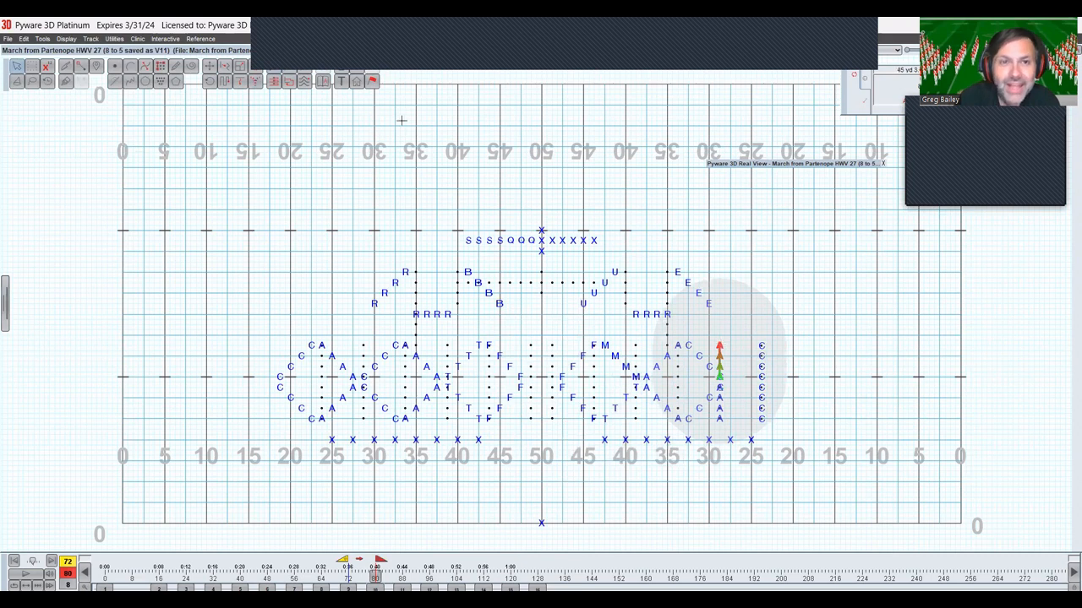
Sequentially push the outer right-hand A column's back four and front four 5 yards outward at 8 to 5, each led from the column's end
left_click(274, 71)
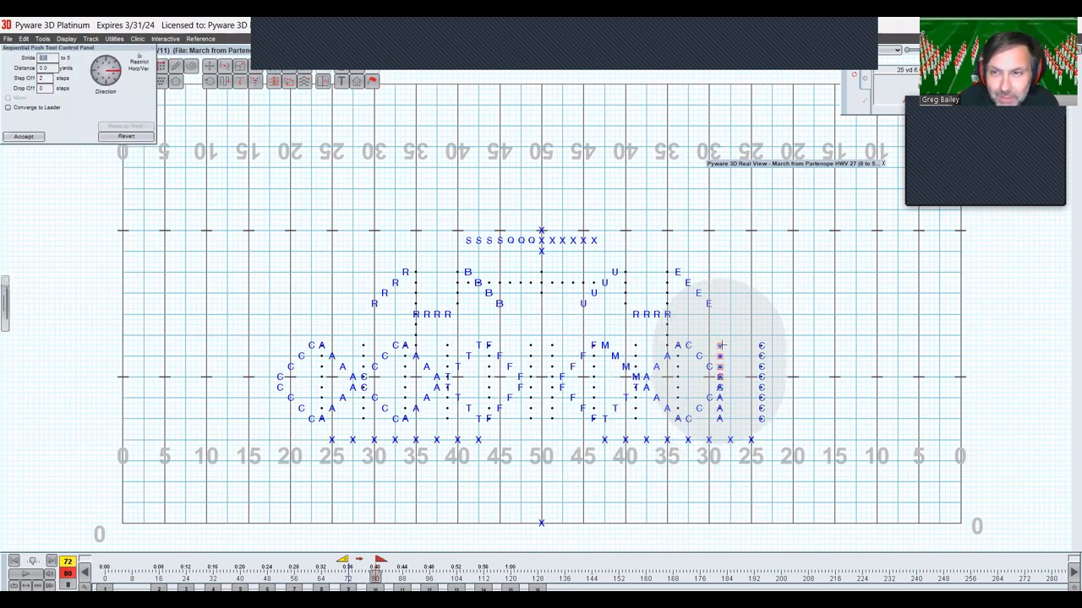
left_click_drag(719, 346, 762, 343)
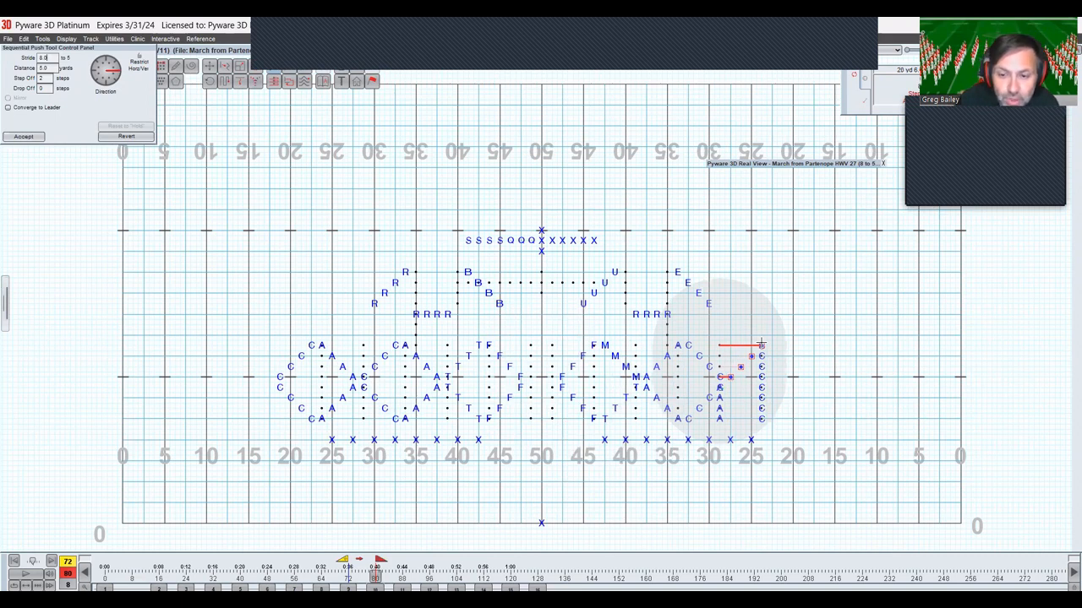
key("Return")
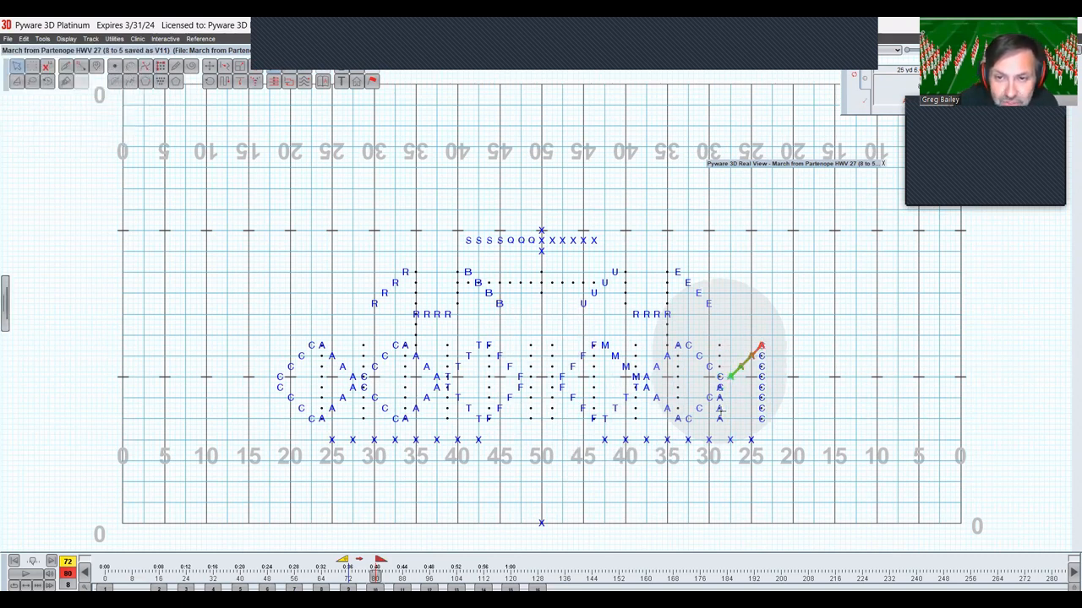
left_click(721, 412)
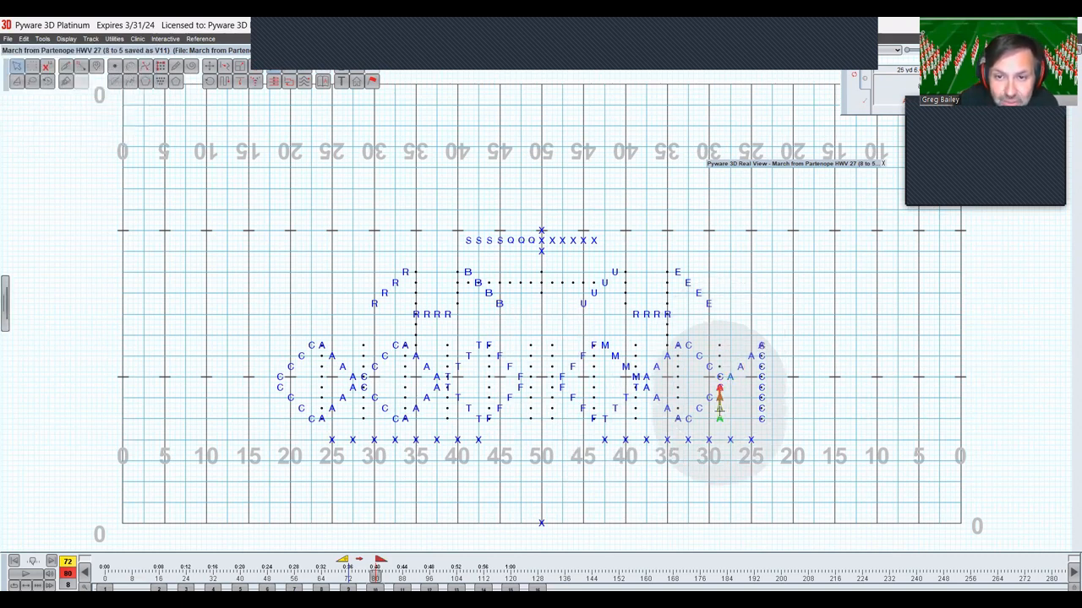
left_click(269, 67)
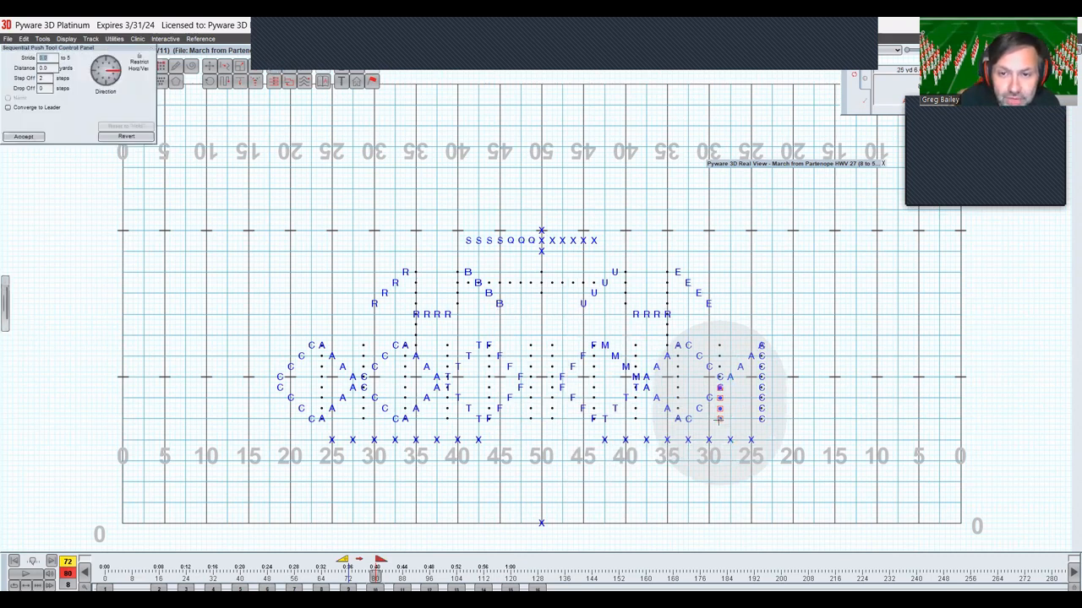
left_click_drag(719, 419, 761, 419)
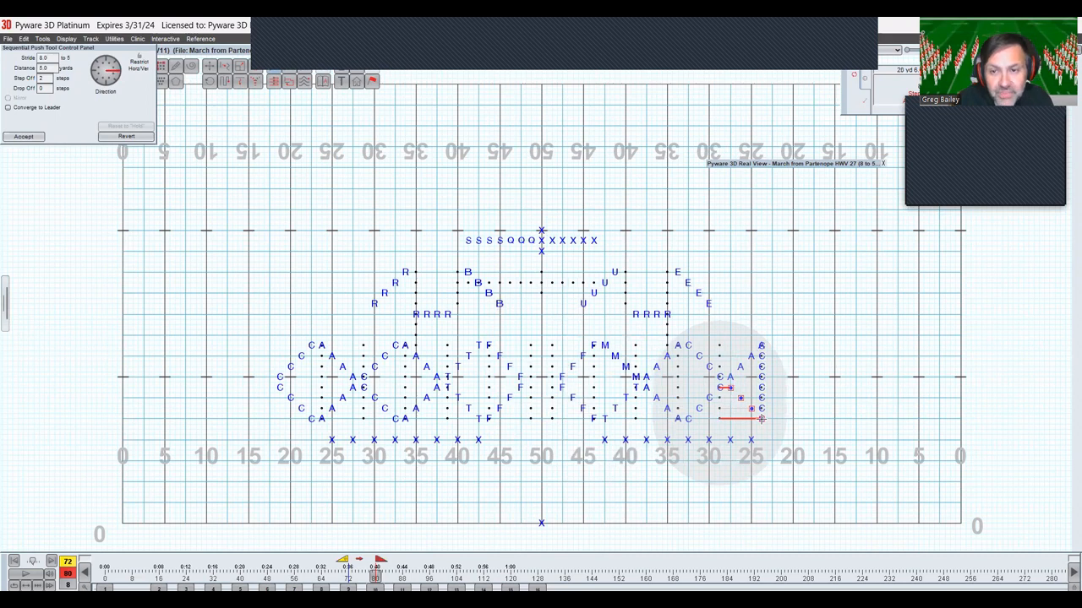
key("Return")
Sequentially push the outermost right-hand C column's front four performers 5 yards outward, led from the column's middle
left_click(764, 389)
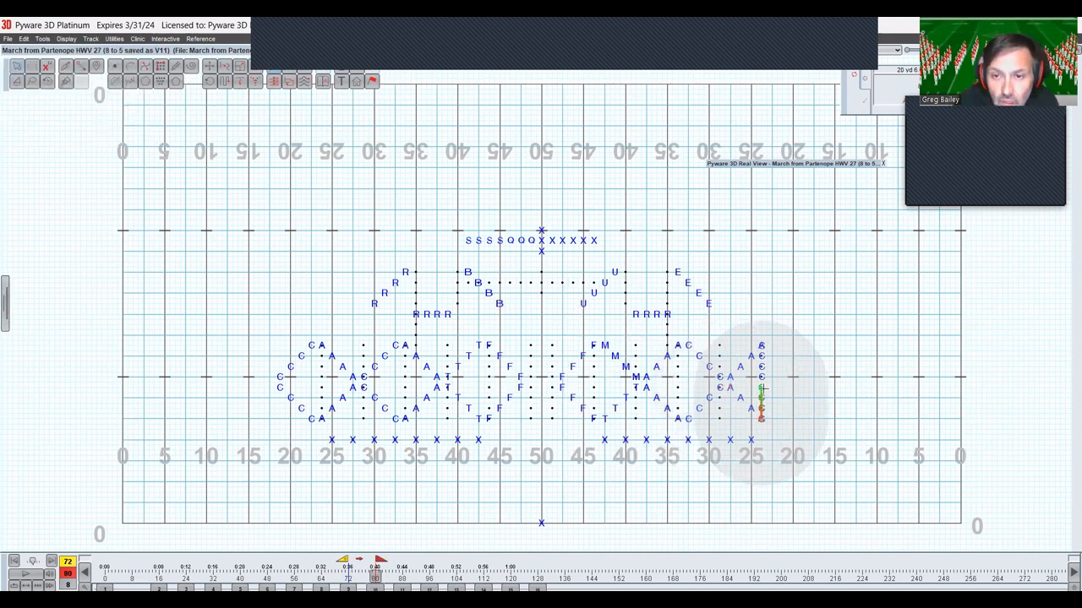
left_click(289, 81)
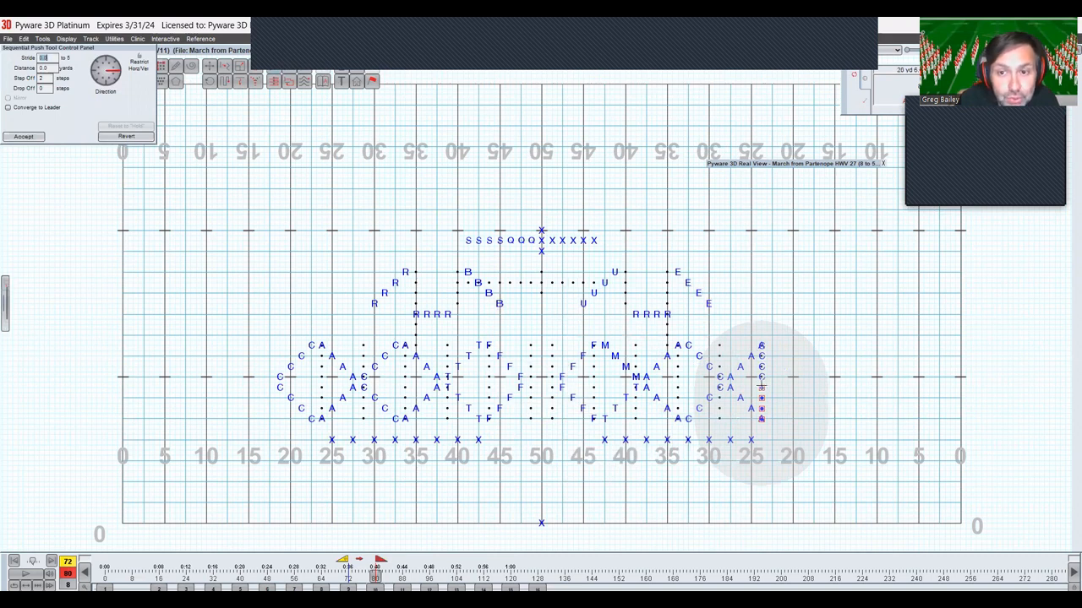
left_click_drag(761, 388, 803, 387)
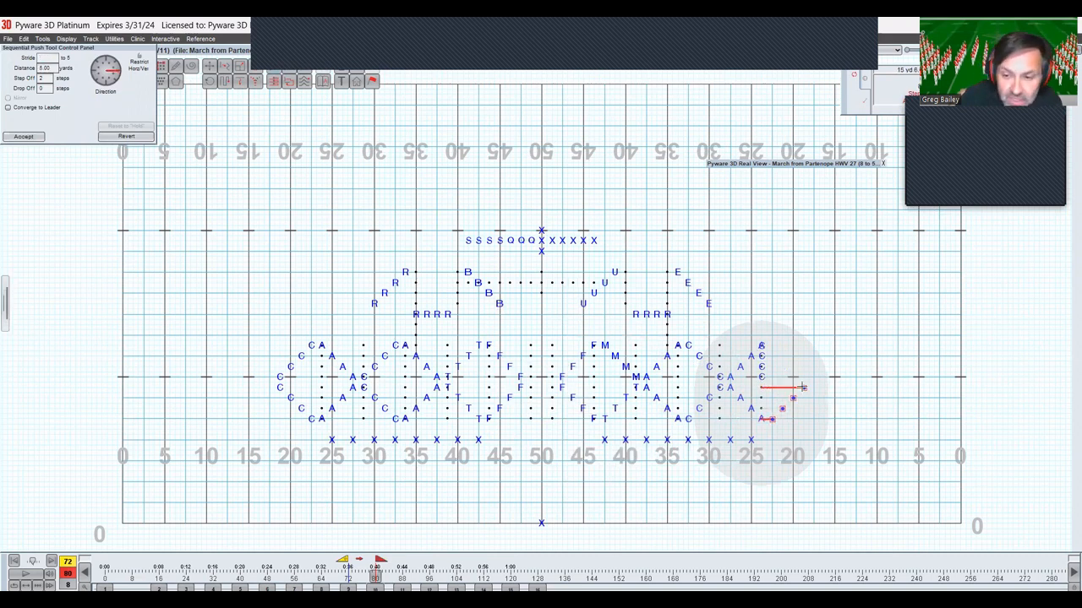
key("Return")
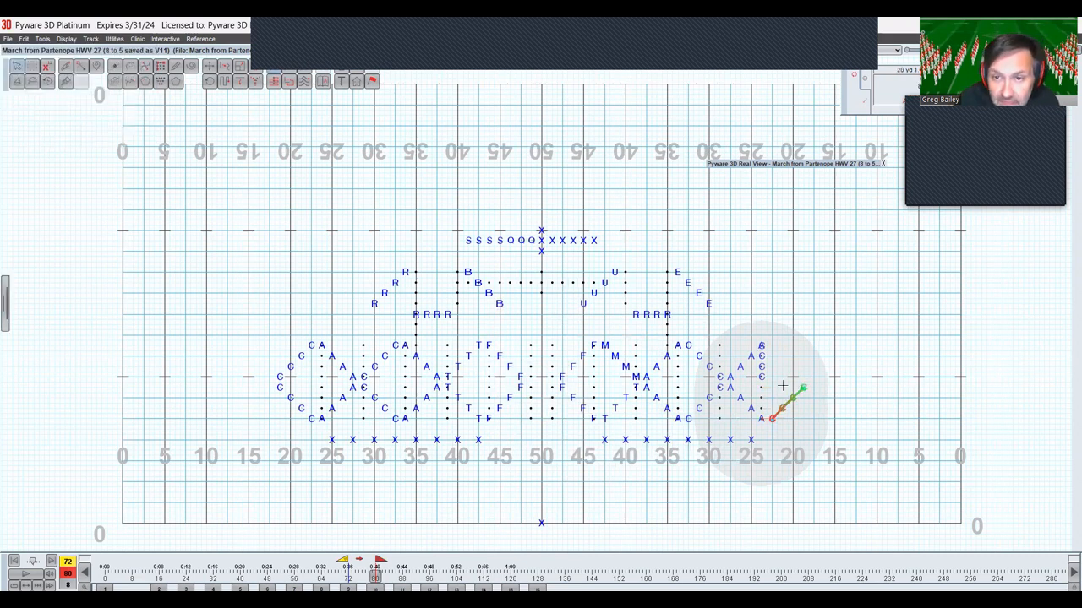
Sequentially push the outermost right-hand C column's back four performers 5 yards outward, led from the column's middle, and clear the selection
left_click(761, 377)
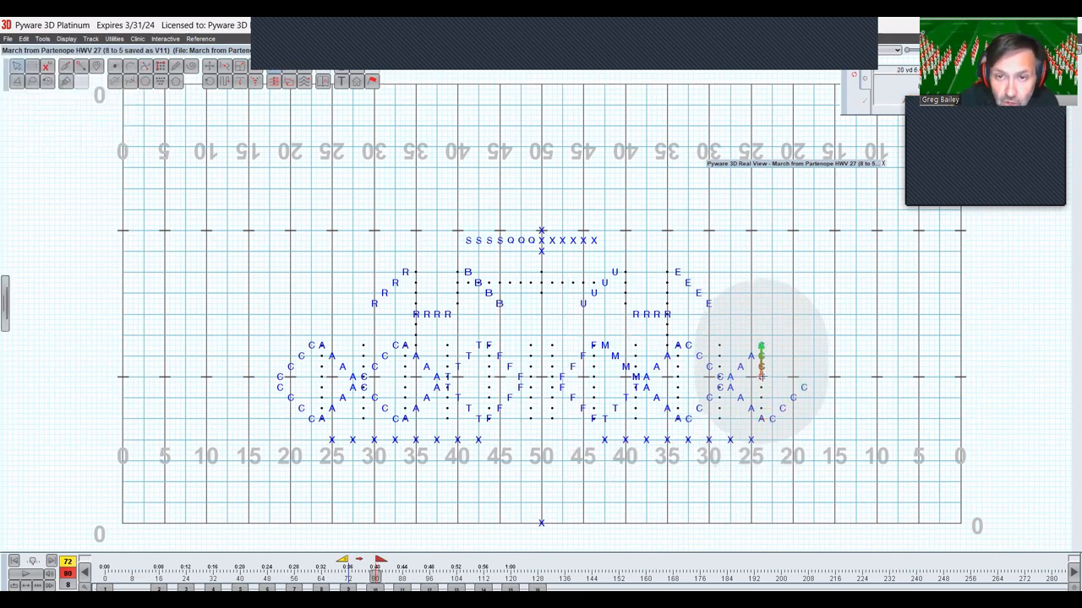
left_click(275, 78)
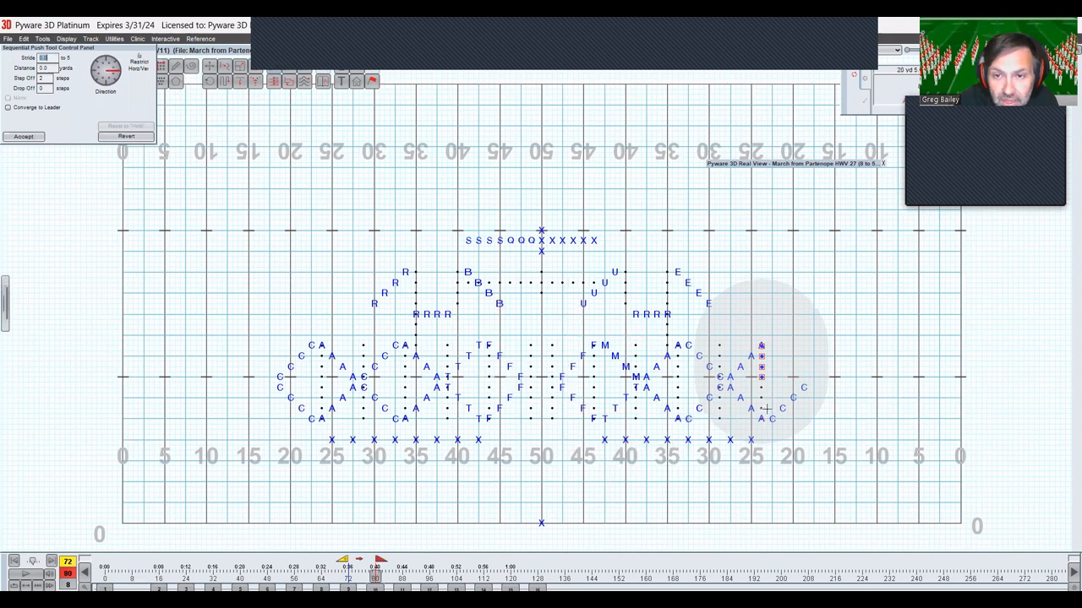
left_click_drag(761, 377, 803, 376)
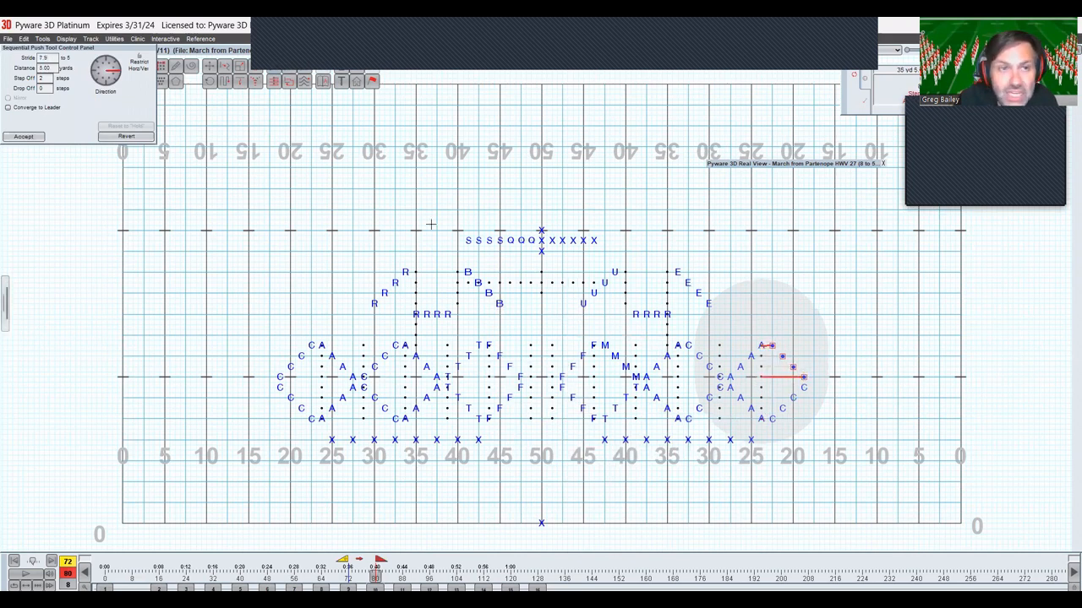
key("BackSpace")
key("BackSpace")
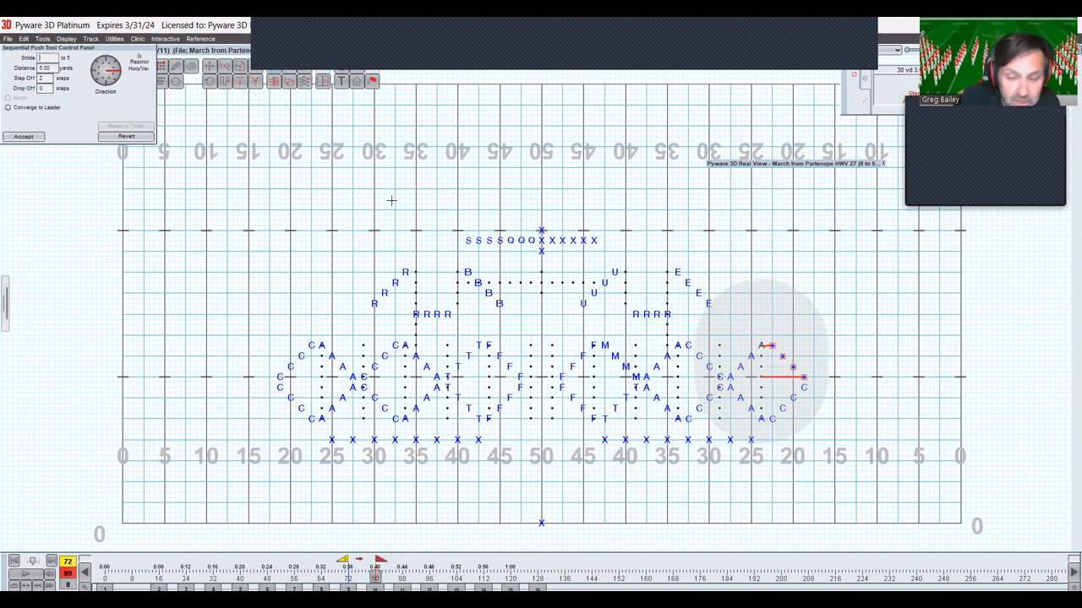
key("Return")
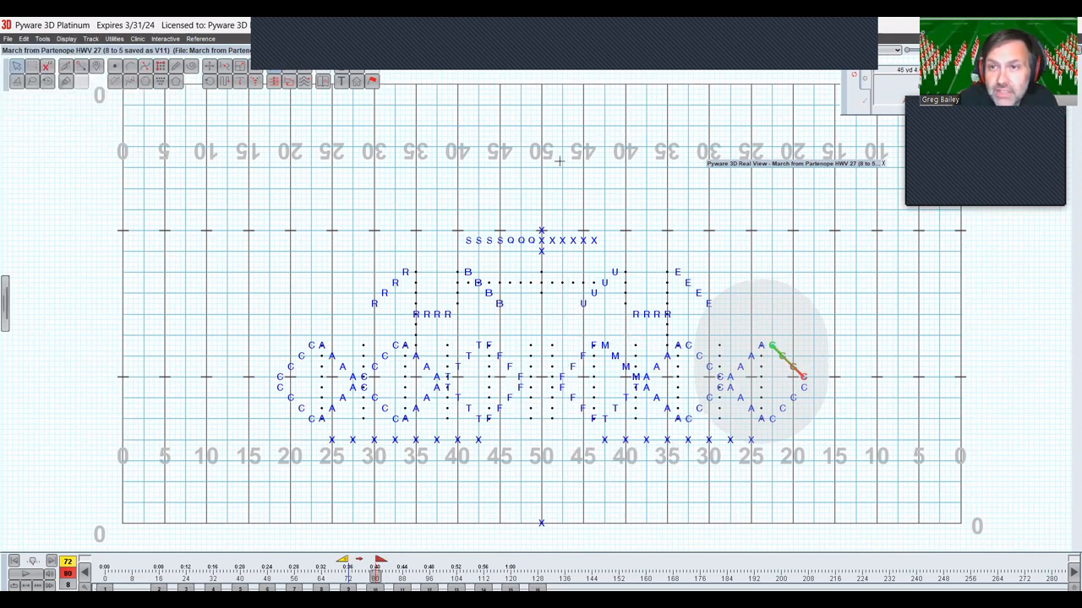
left_click(794, 267)
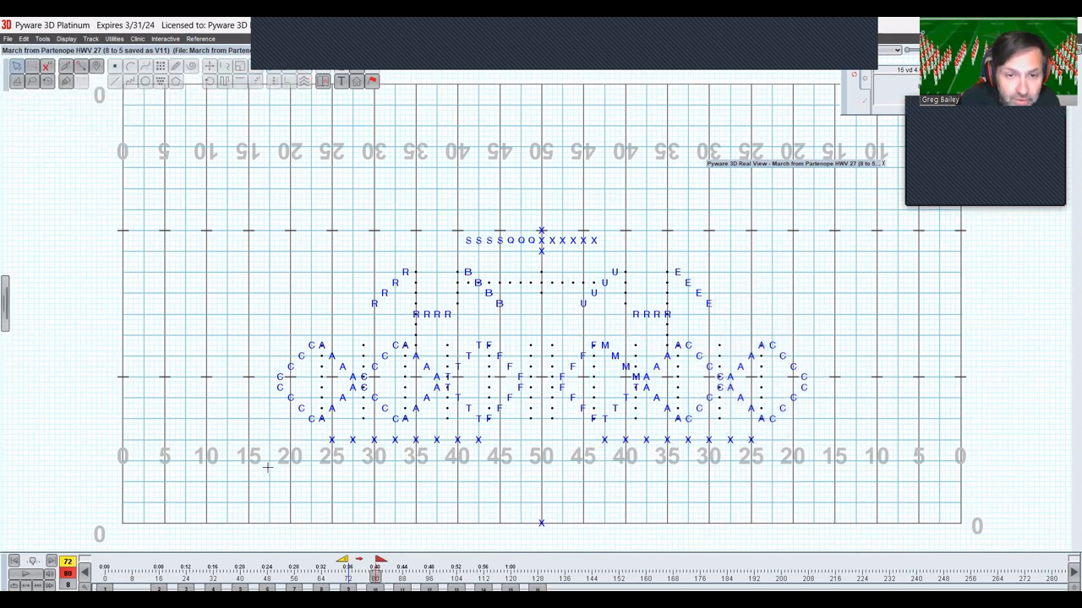
Sequentially push the left front X line's outer four and inner four 5 yards toward the front sideline at 8 to 5, led from the line's middle
left_click_drag(321, 435, 397, 456)
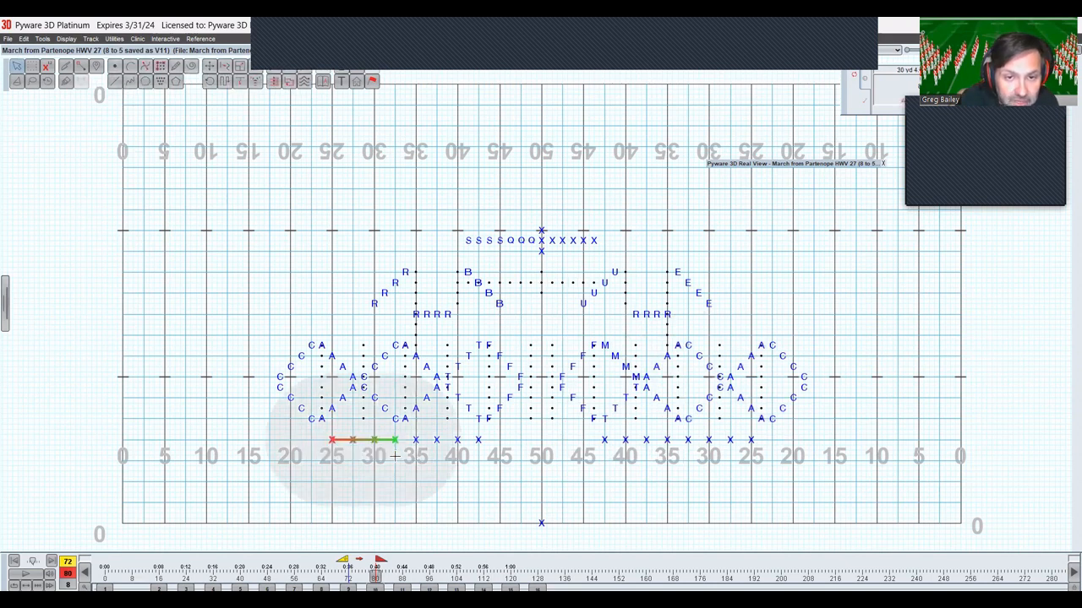
left_click(273, 77)
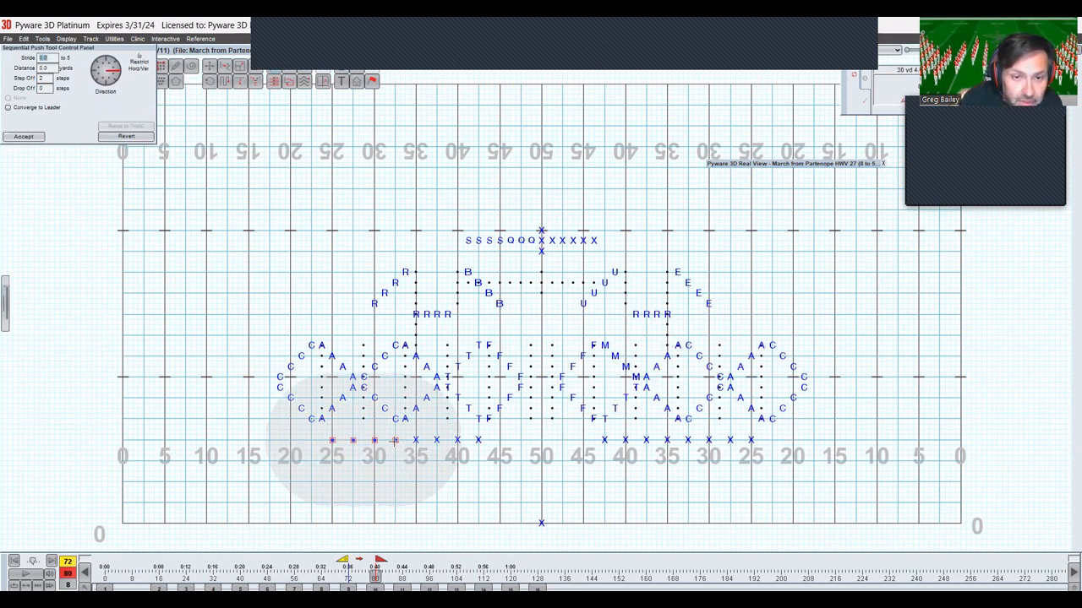
left_click_drag(394, 440, 394, 481)
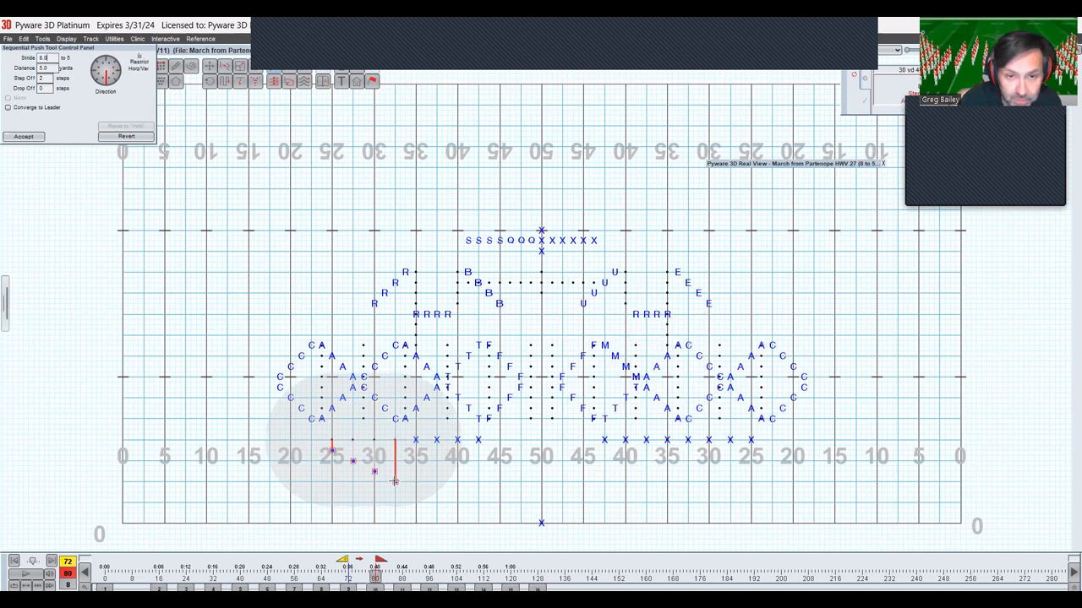
key("Return")
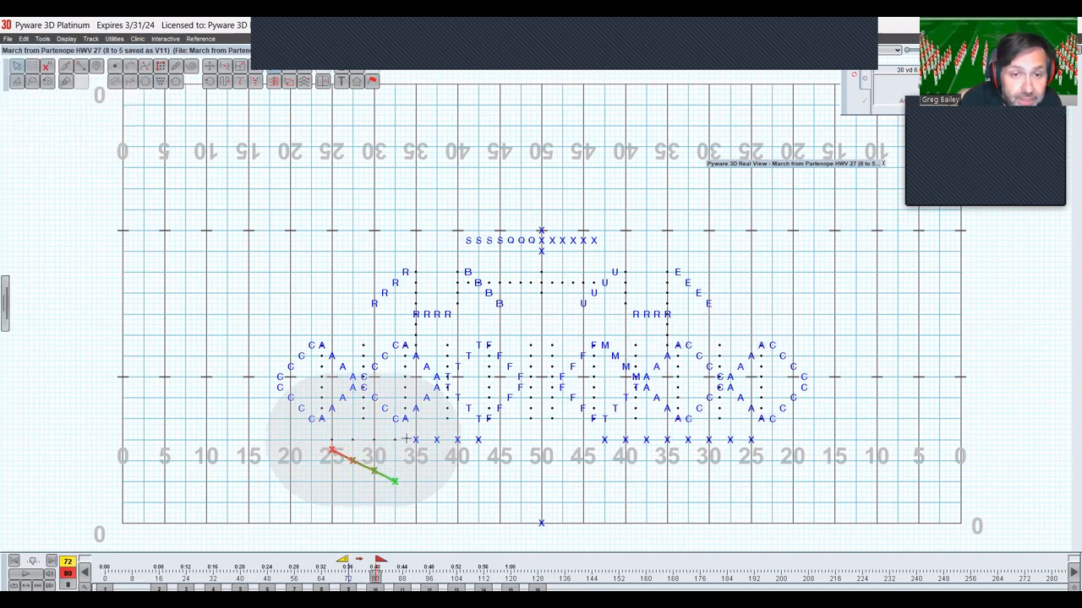
left_click_drag(407, 438, 496, 444)
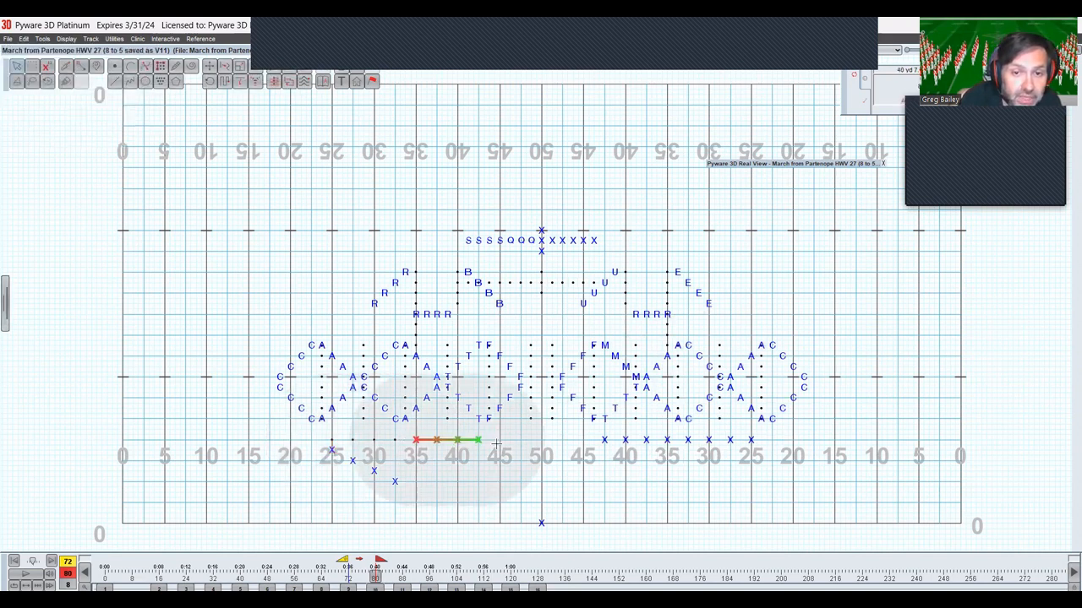
left_click(271, 73)
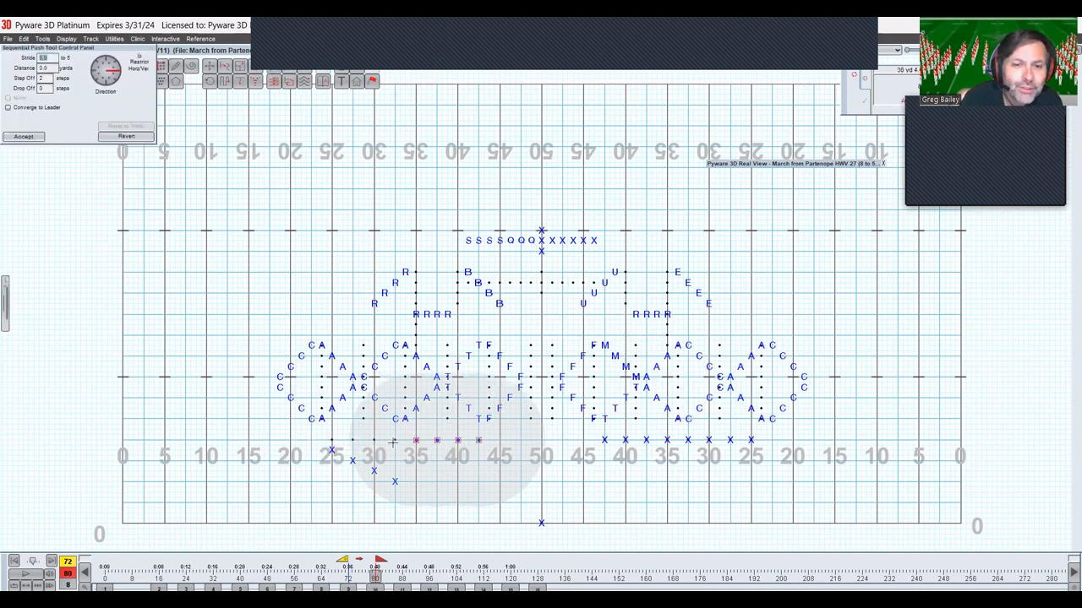
left_click_drag(414, 440, 415, 481)
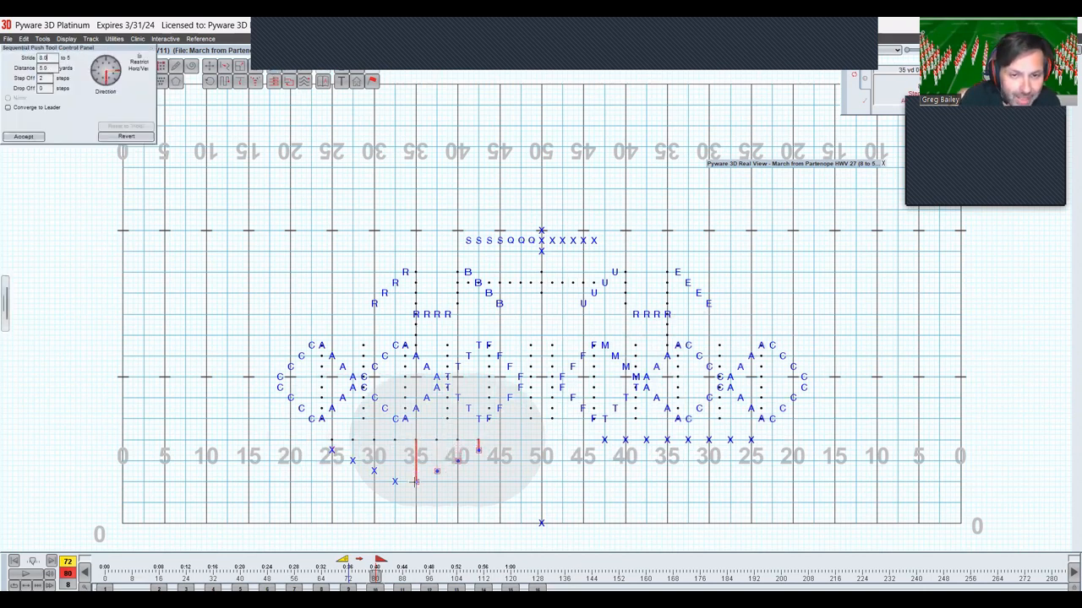
key("Return")
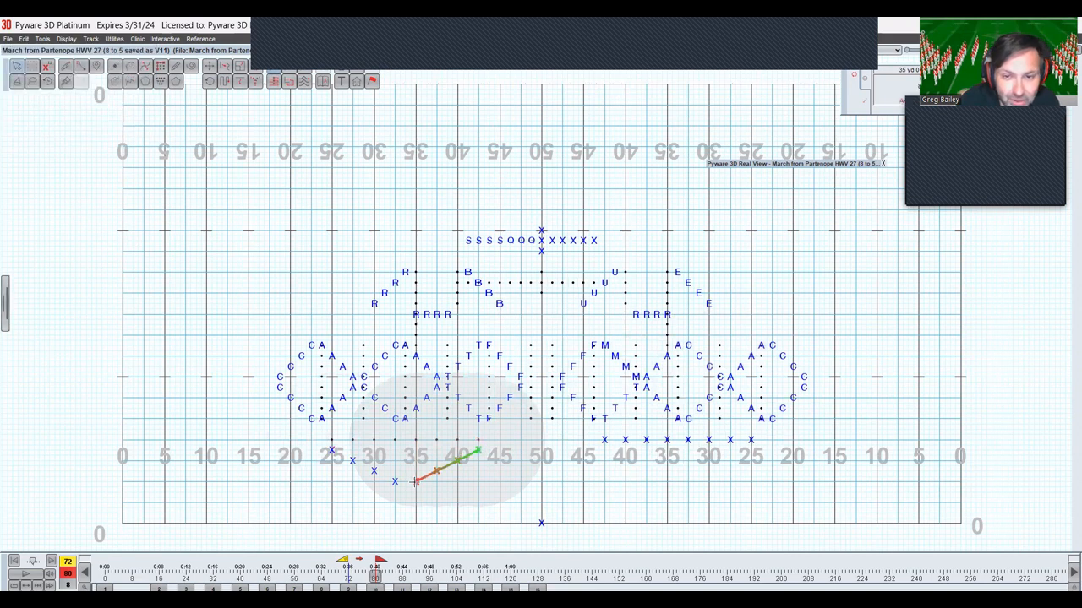
Sequentially push the right front X line's inner four and outer four 5 yards toward the front sideline, led from the line's middle
left_click(626, 439)
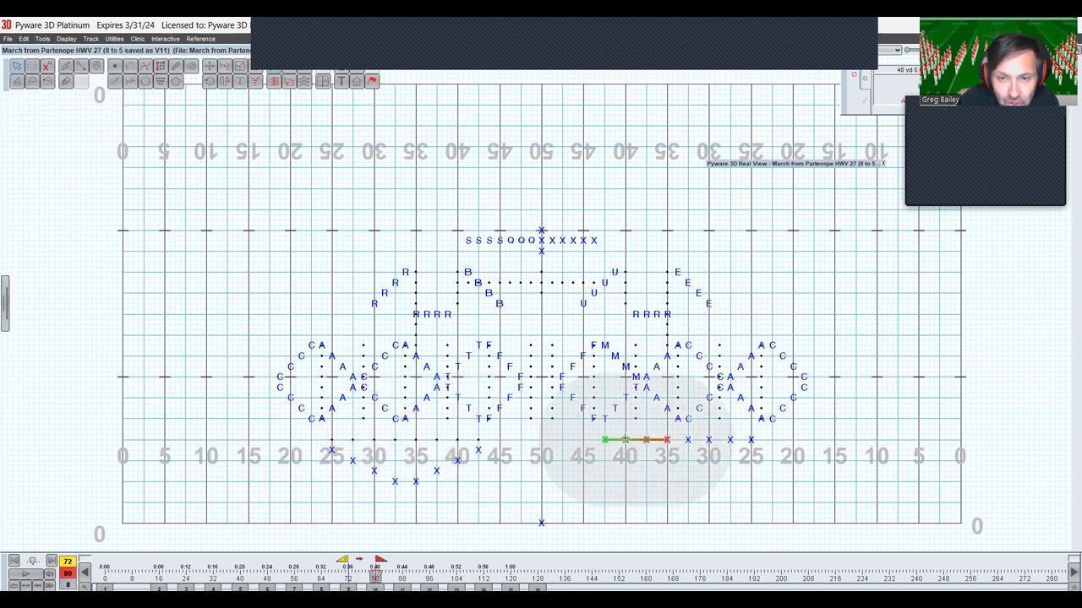
left_click(272, 72)
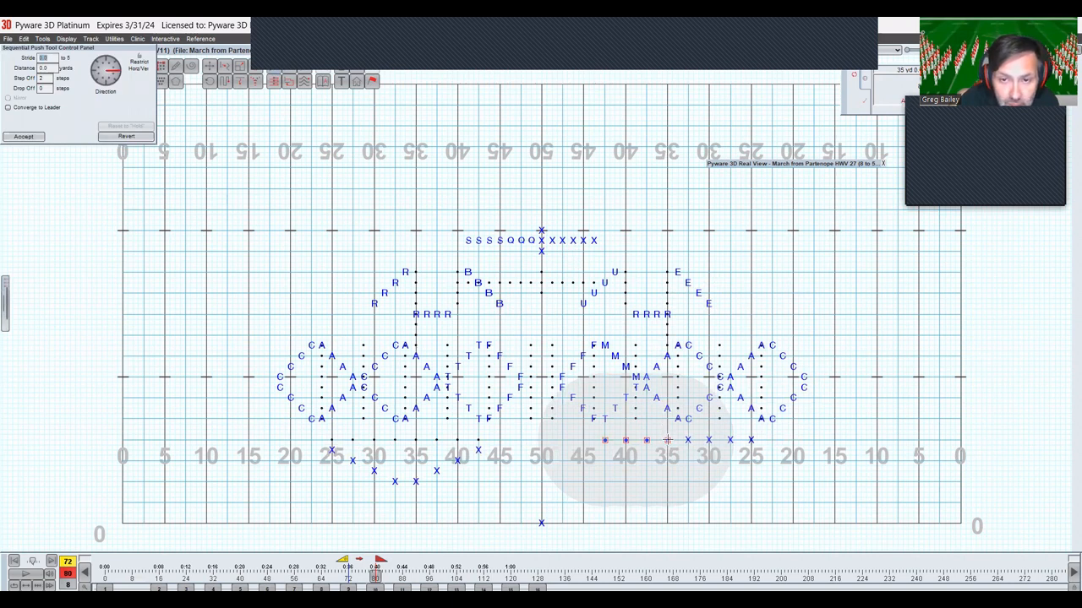
left_click_drag(667, 436, 667, 482)
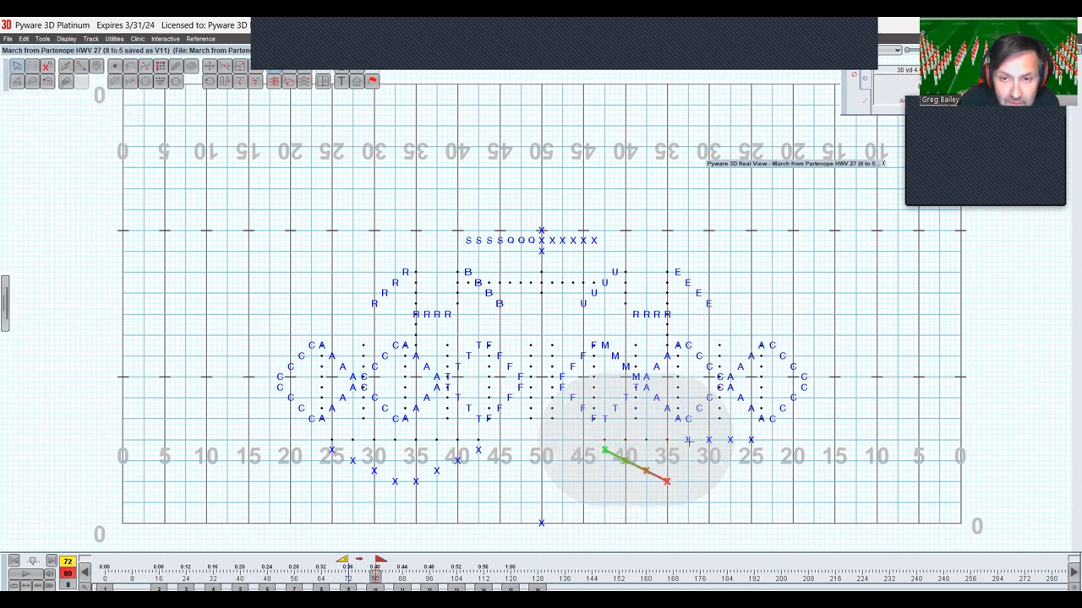
left_click(687, 439)
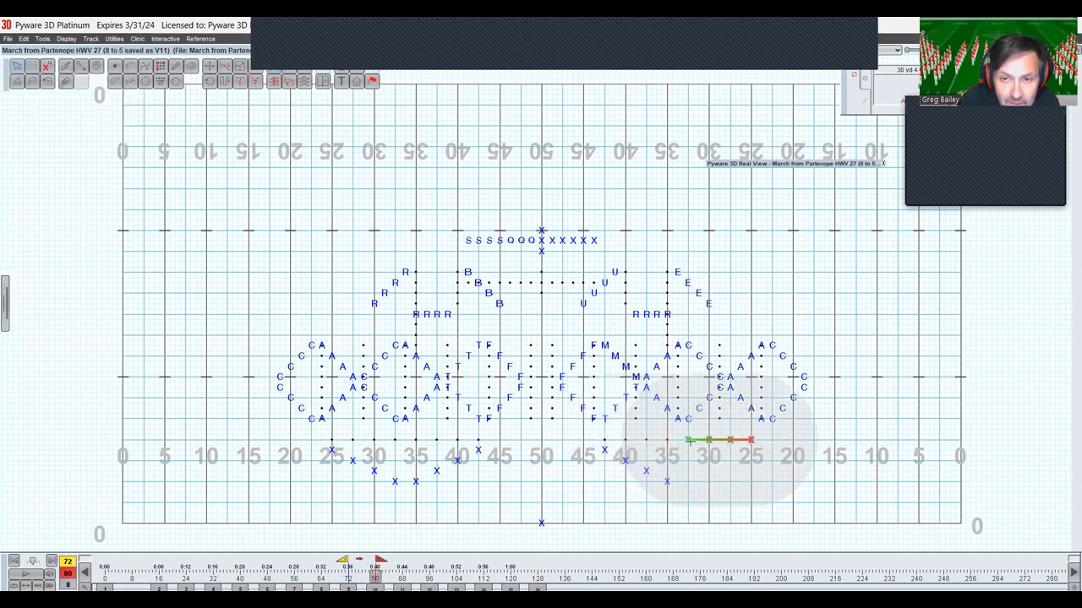
left_click(271, 67)
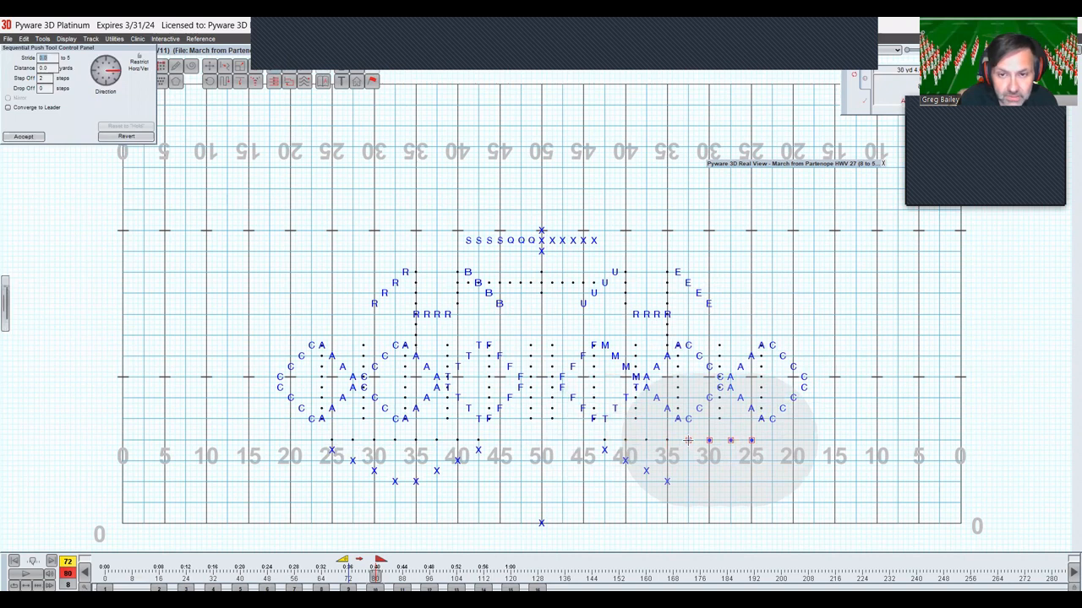
left_click_drag(688, 440, 688, 481)
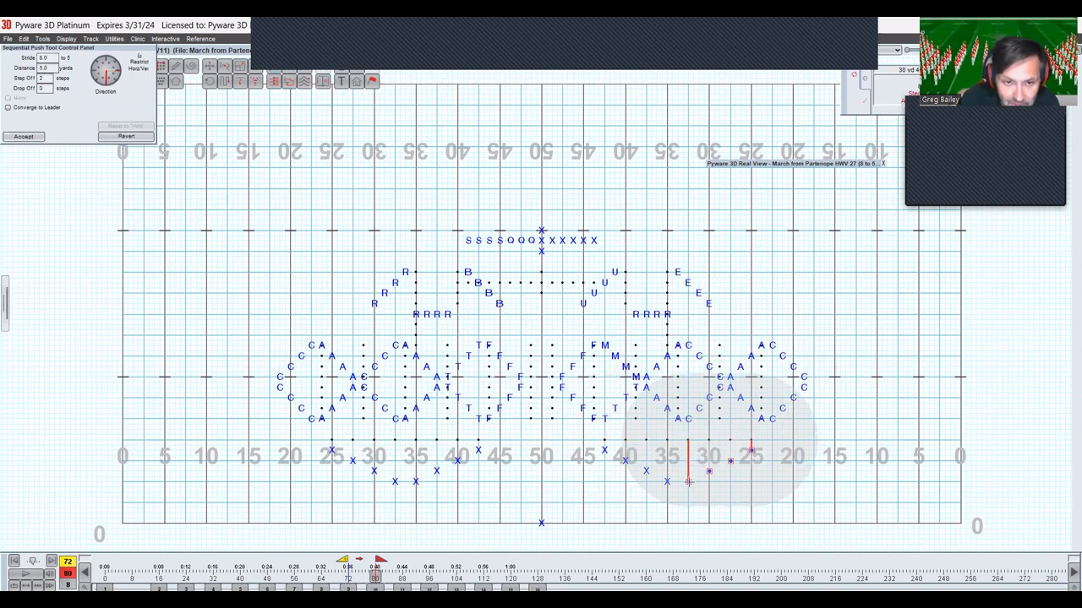
key("Return")
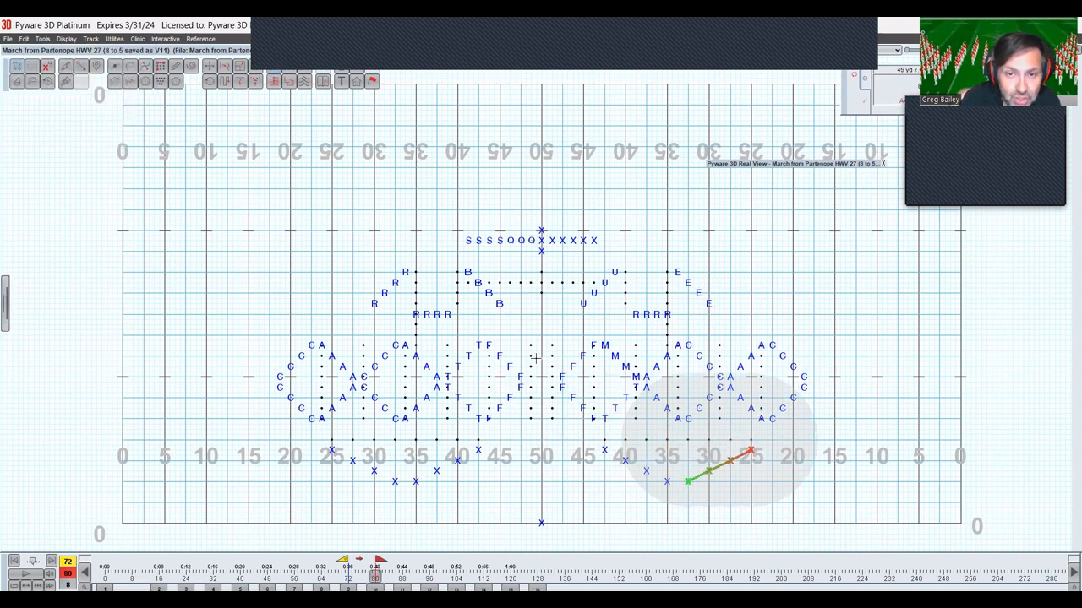
left_click(536, 358)
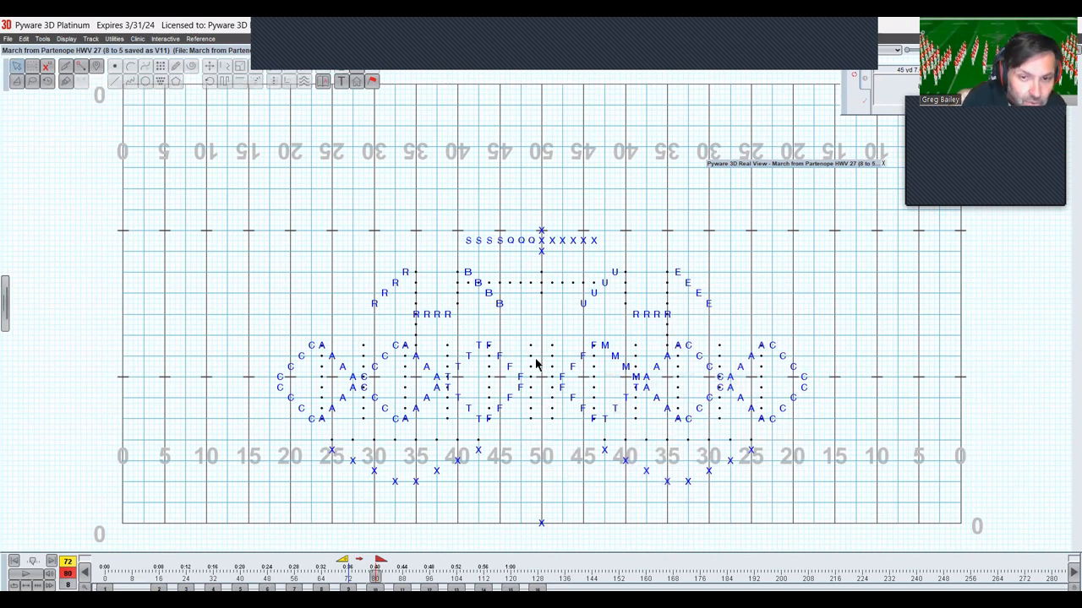
Save the drill file
key("ctrl+s")
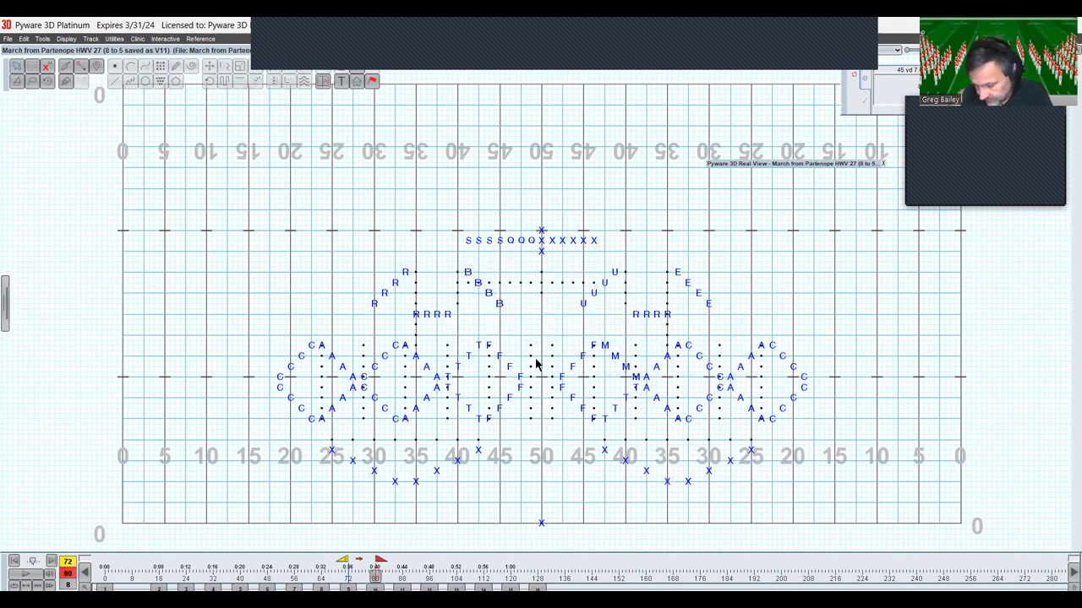
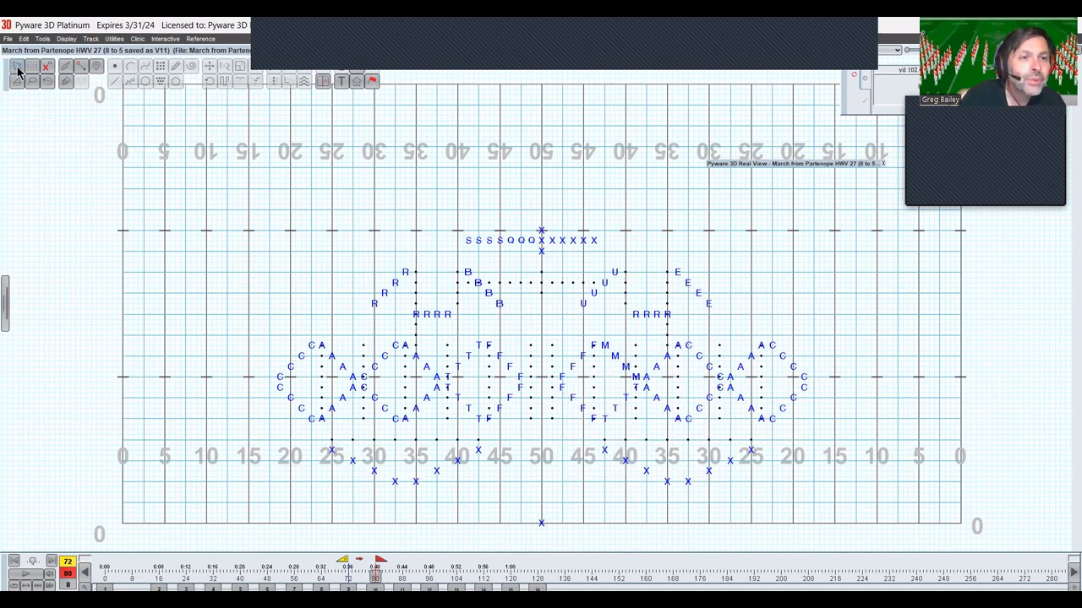
left_click(541, 251)
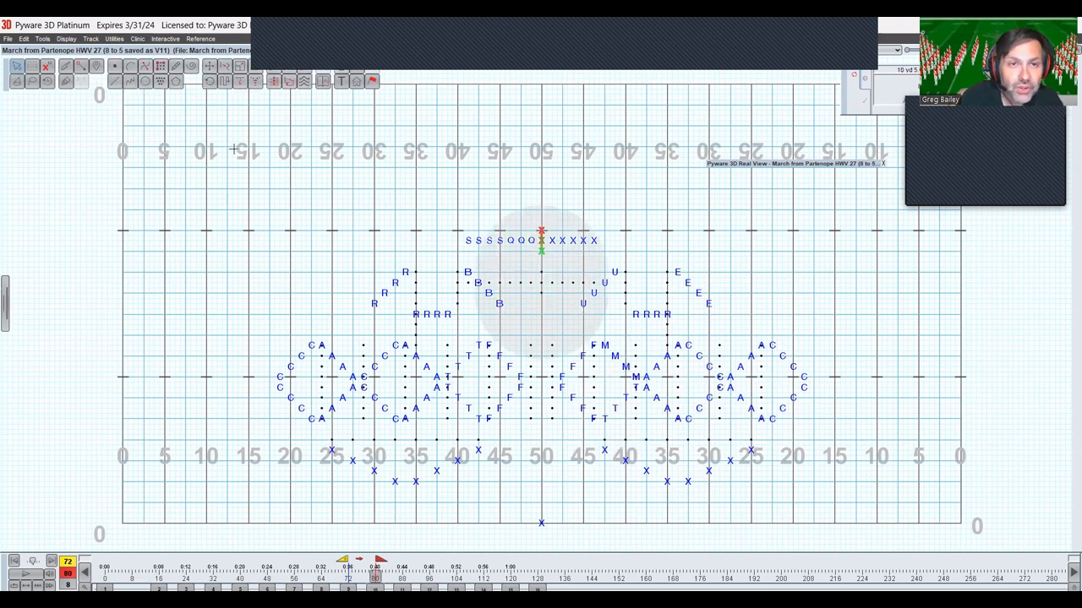
left_click(210, 67)
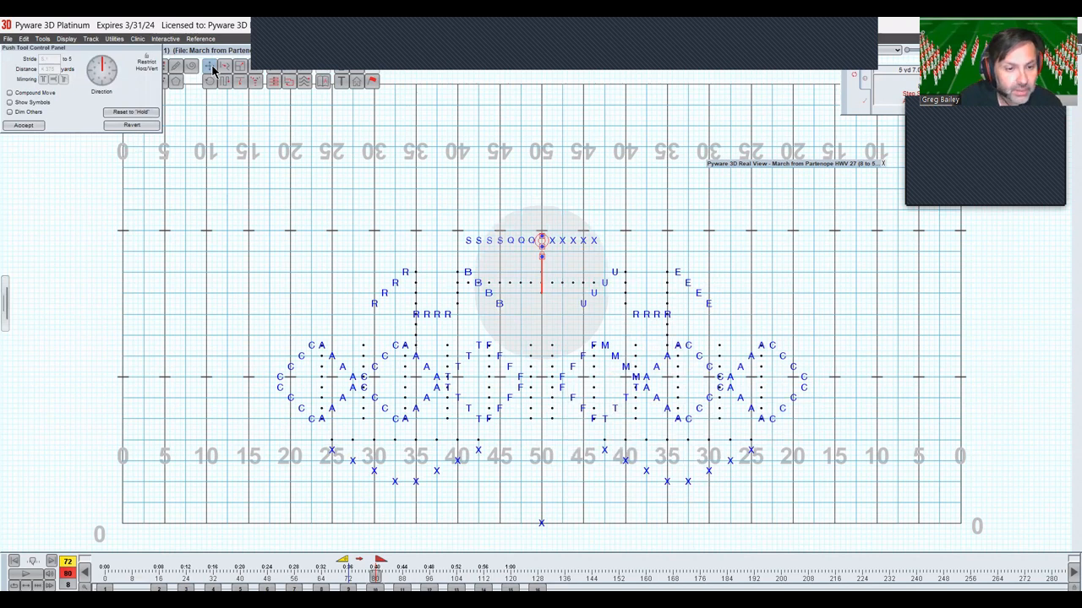
key("Escape")
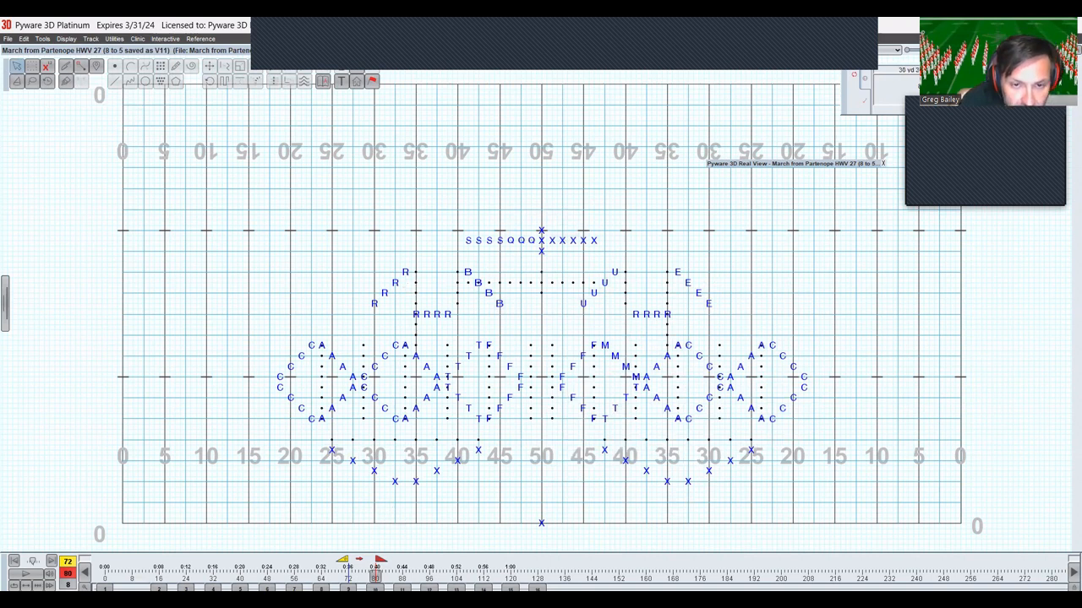
Advance to counts 80 to 88, save the file, and push the three X performers on the 50-yard line 5 yards toward the front sideline
left_click(402, 587)
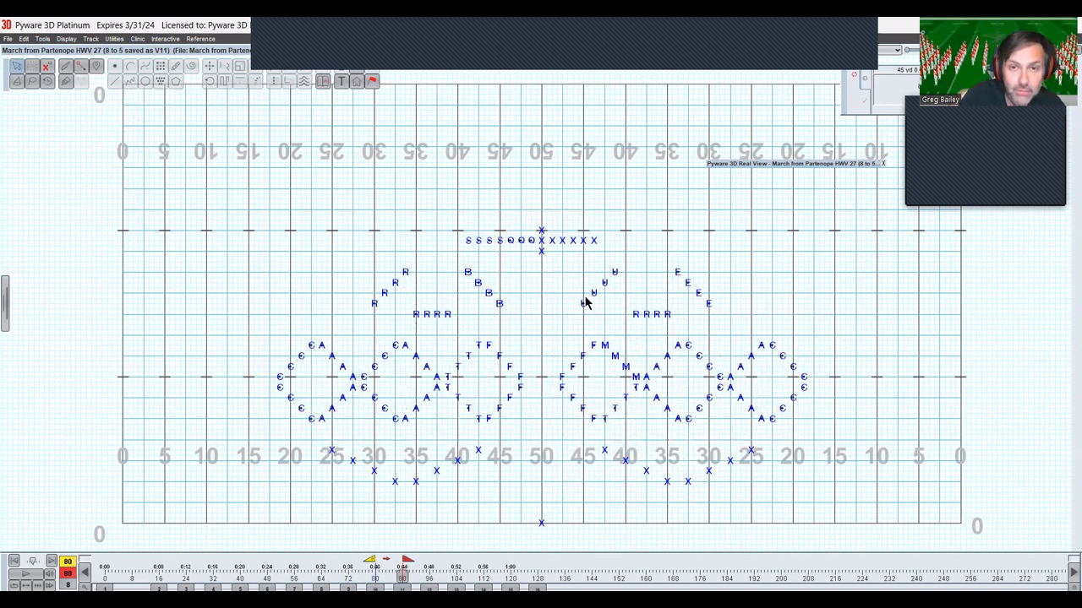
key("ctrl+s")
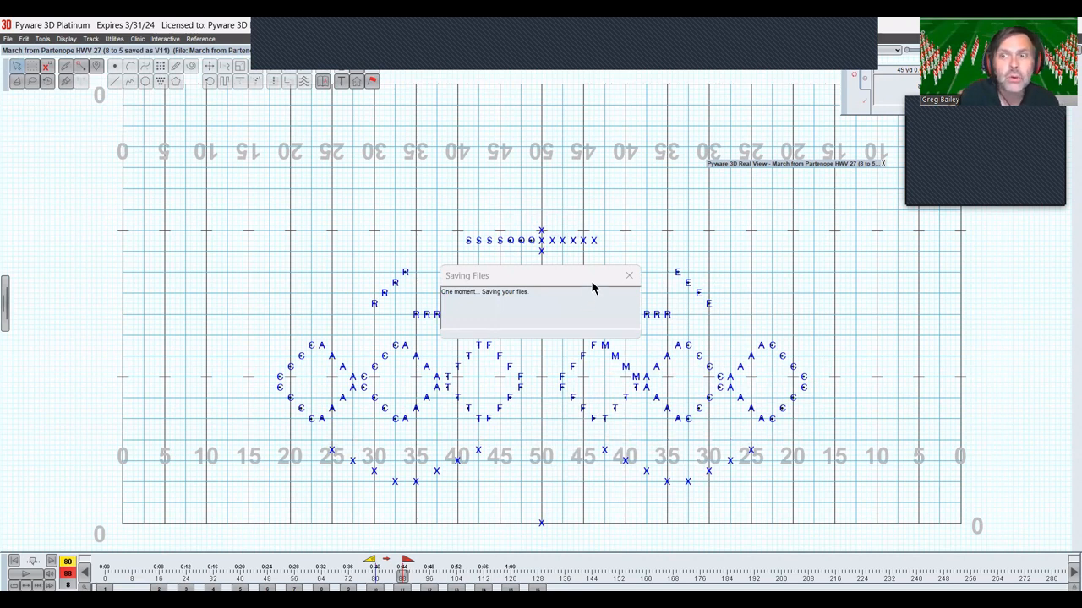
left_click(541, 229)
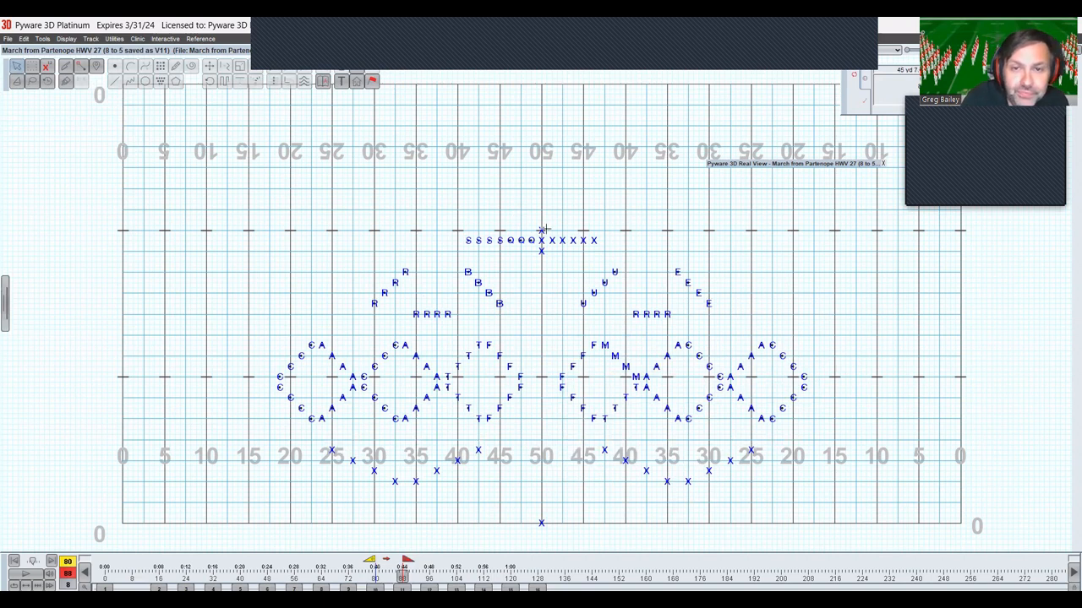
left_click(210, 66)
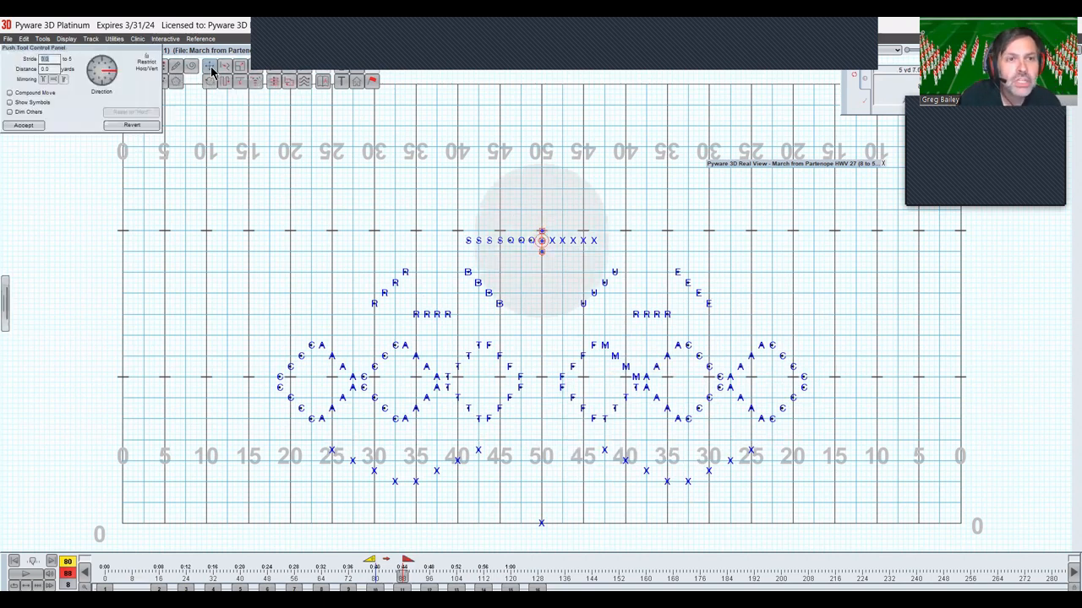
key("Down")
key("Down")
key("Down")
key("Down")
key("Down")
key("Down")
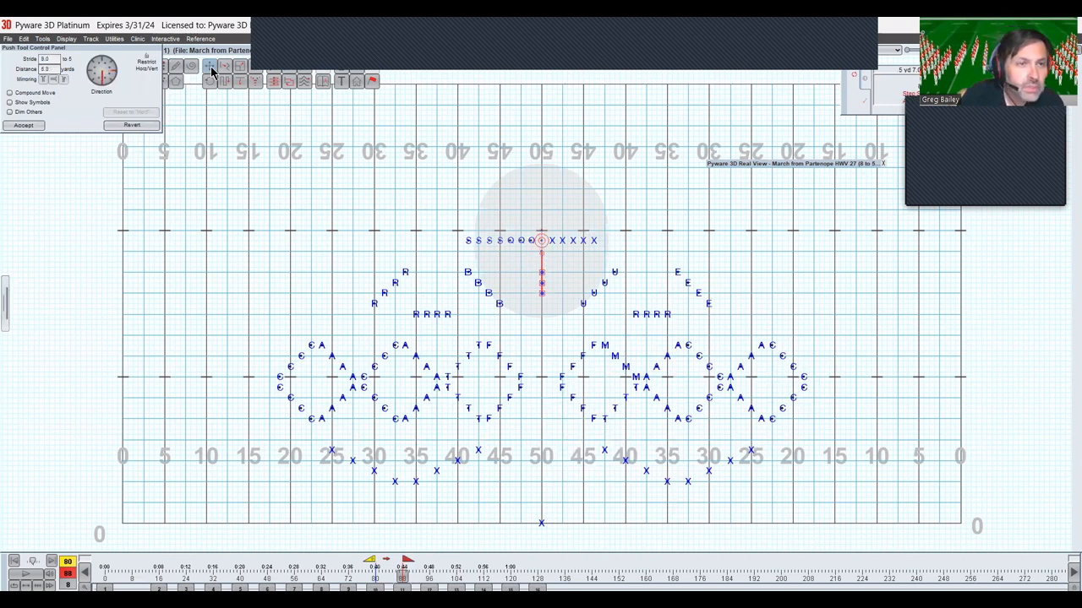
key("Return")
left_click(384, 180)
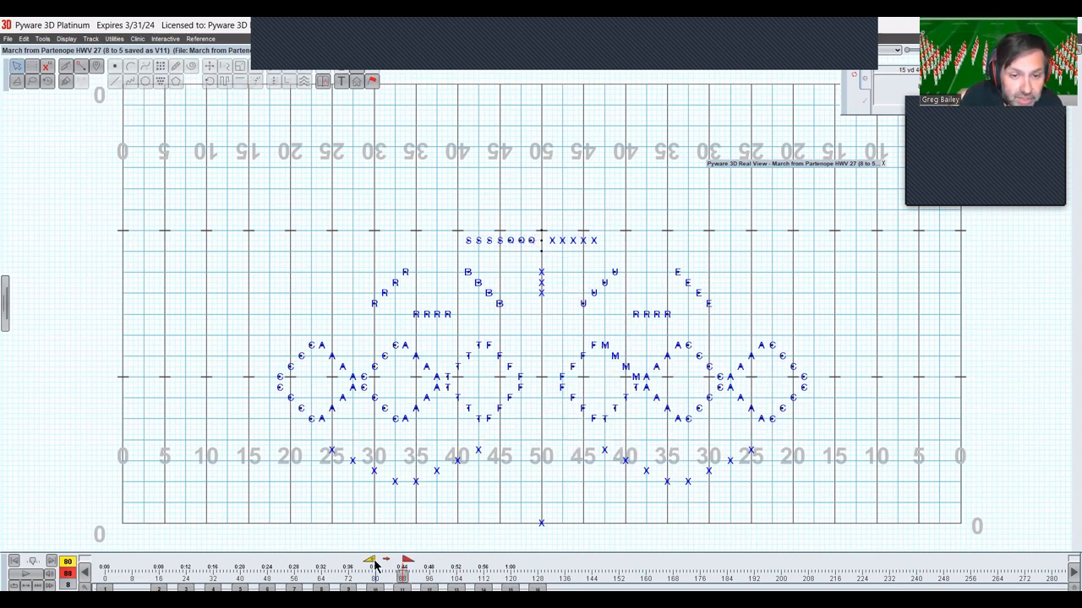
Set the start count to 82 and sequentially push the three Q performers 3.75 yards toward the front, stepping off every 2 steps
left_click_drag(376, 566, 382, 566)
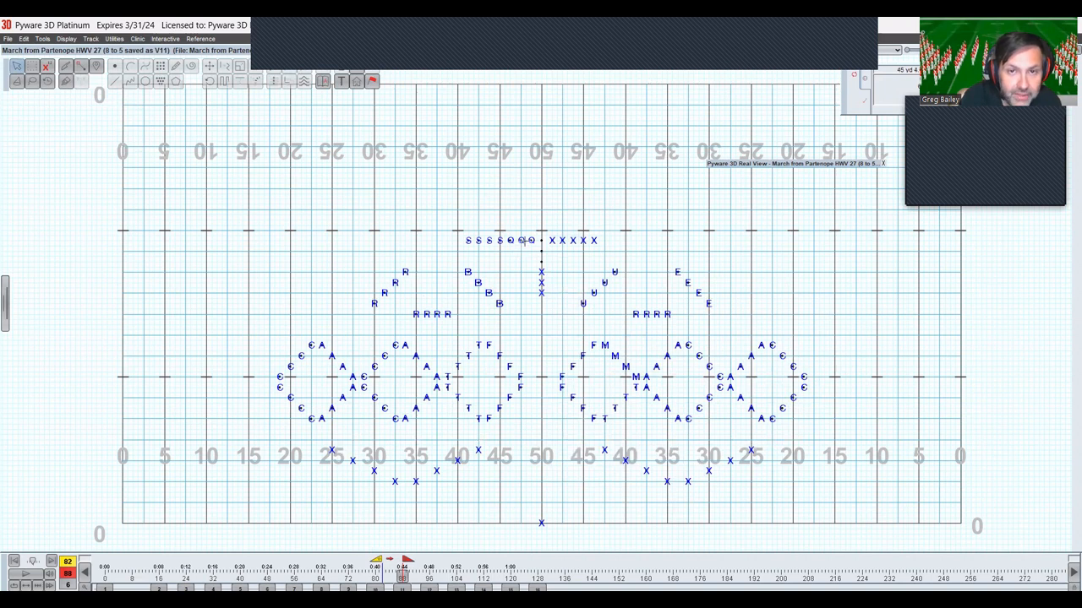
left_click(530, 241)
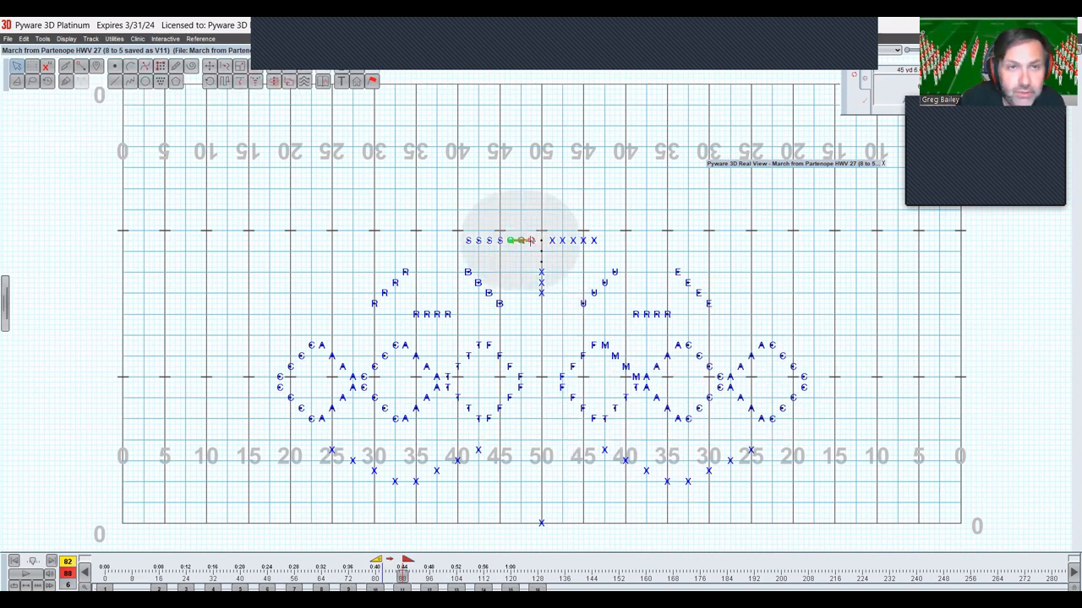
left_click(281, 70)
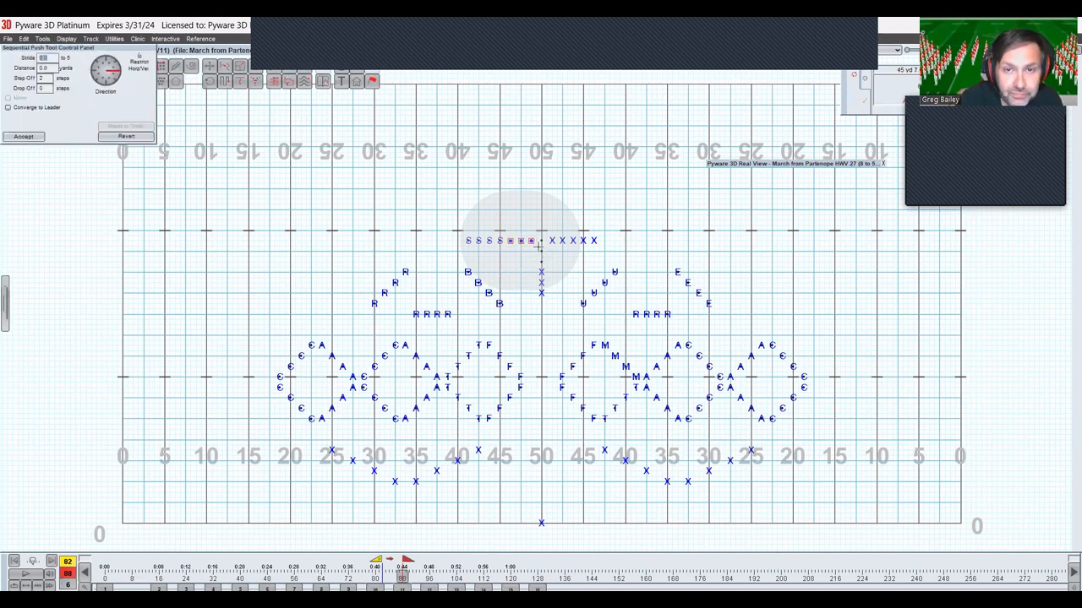
left_click_drag(532, 244, 530, 272)
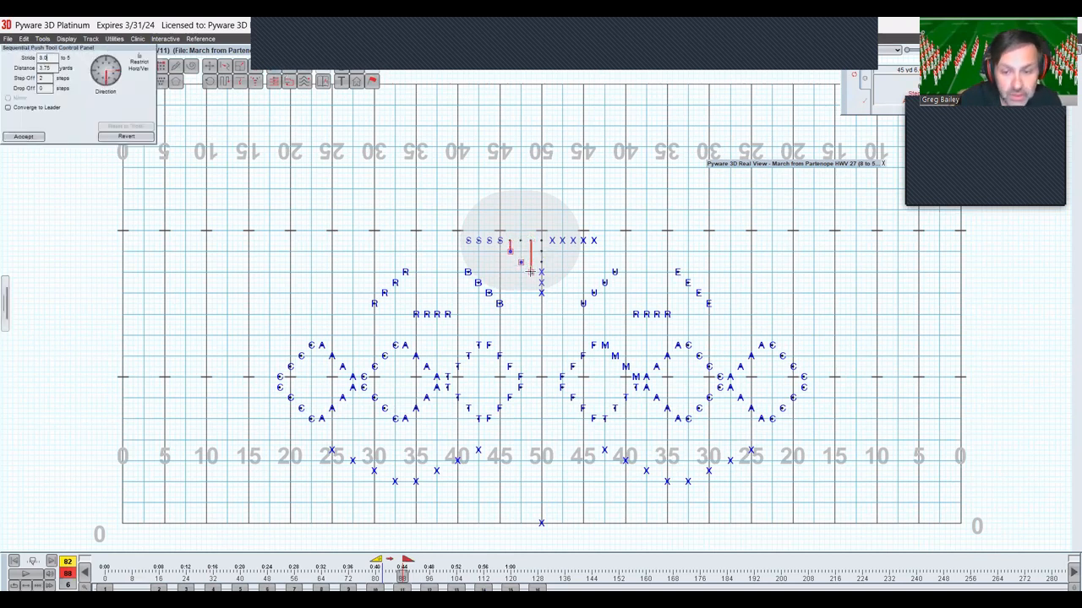
key("Return")
Sequentially push the five X performers beside the 50-yard line 3.75 yards toward the front, starting from the innermost, with a 2-step step-off
left_click(551, 241)
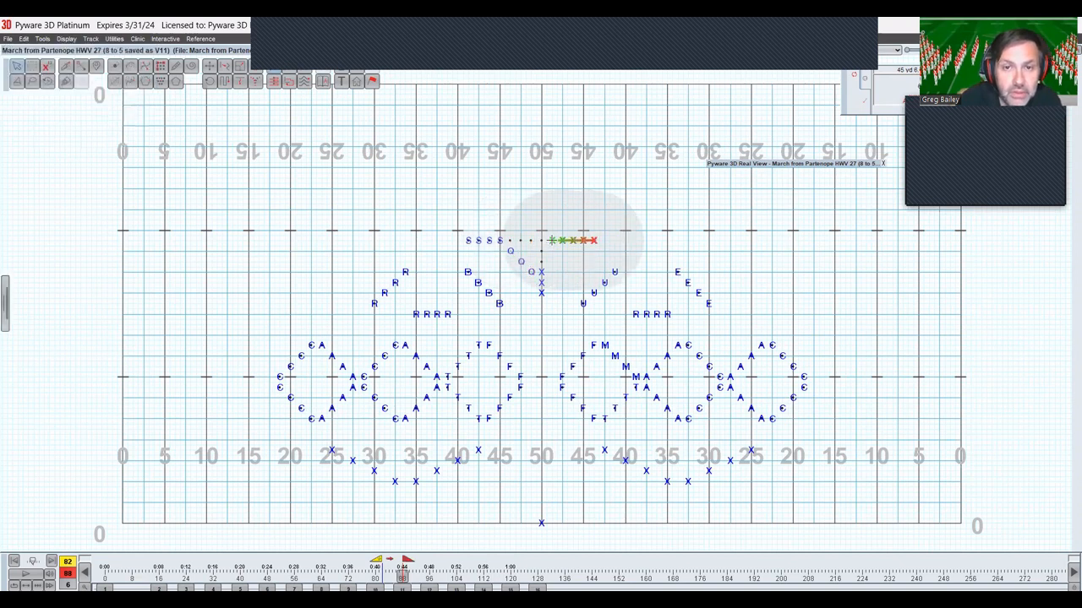
left_click(288, 78)
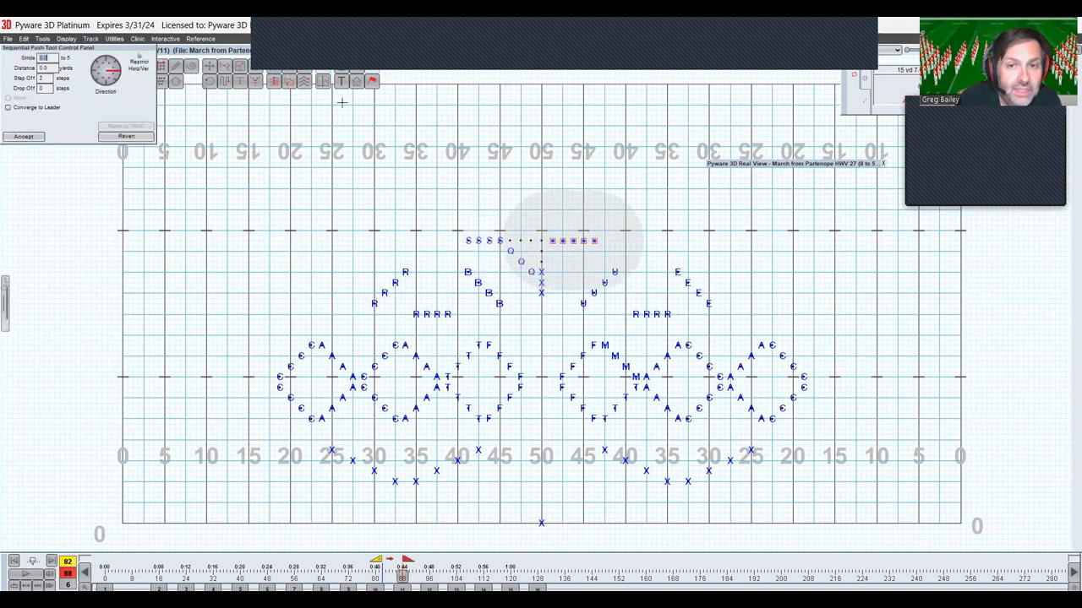
left_click_drag(551, 240, 552, 272)
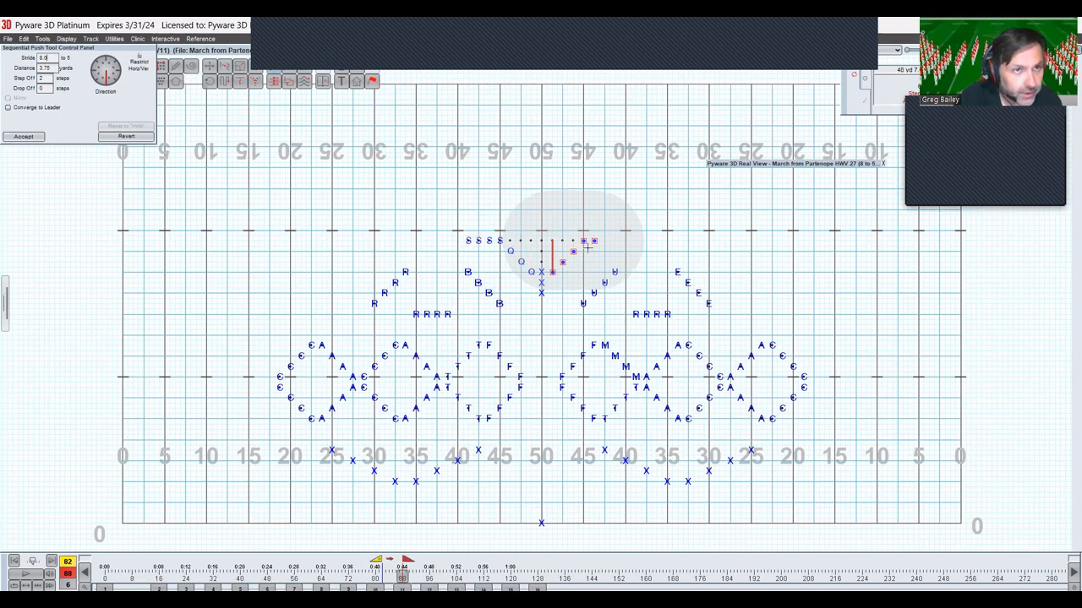
key("Return")
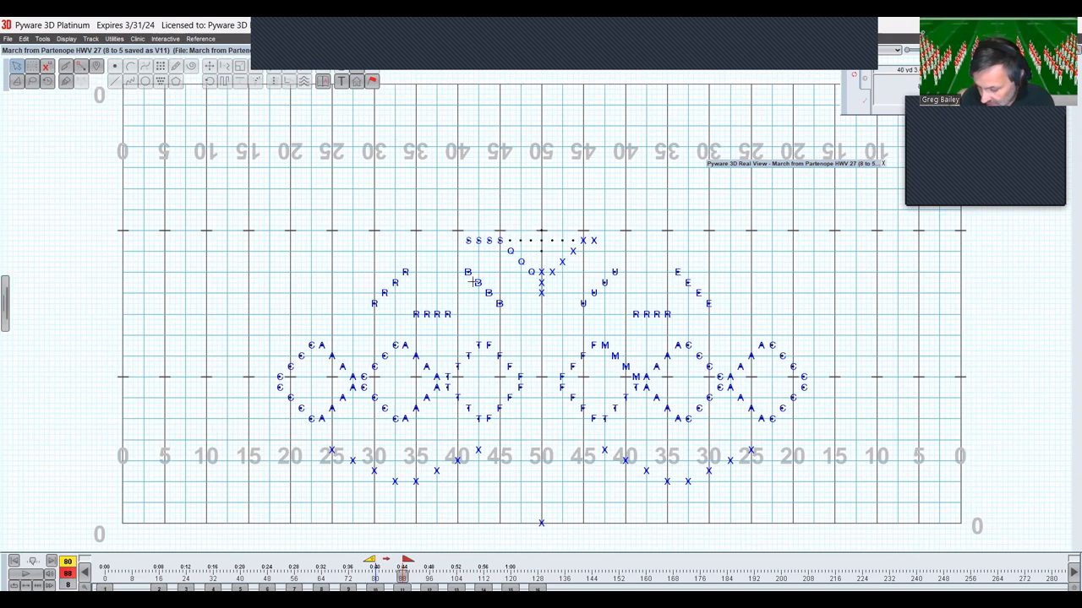
left_click(405, 272)
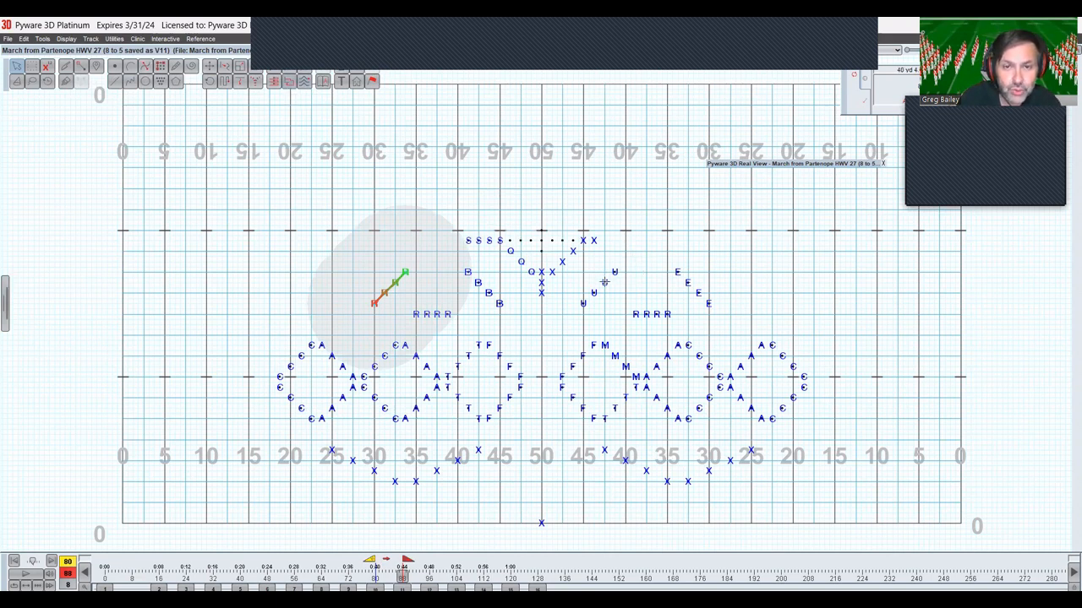
left_click(604, 282)
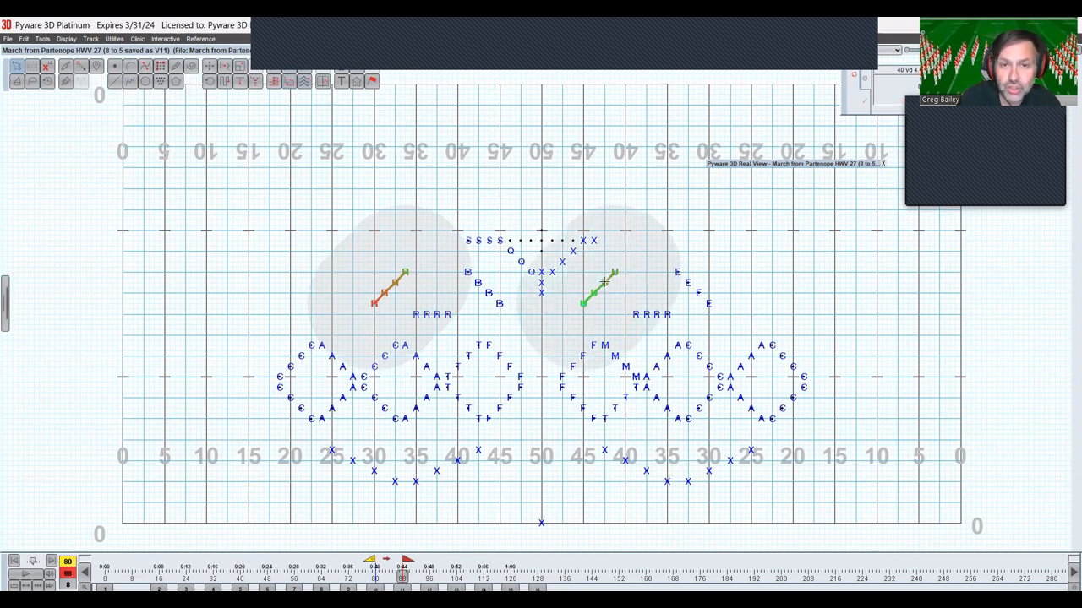
left_click(284, 86)
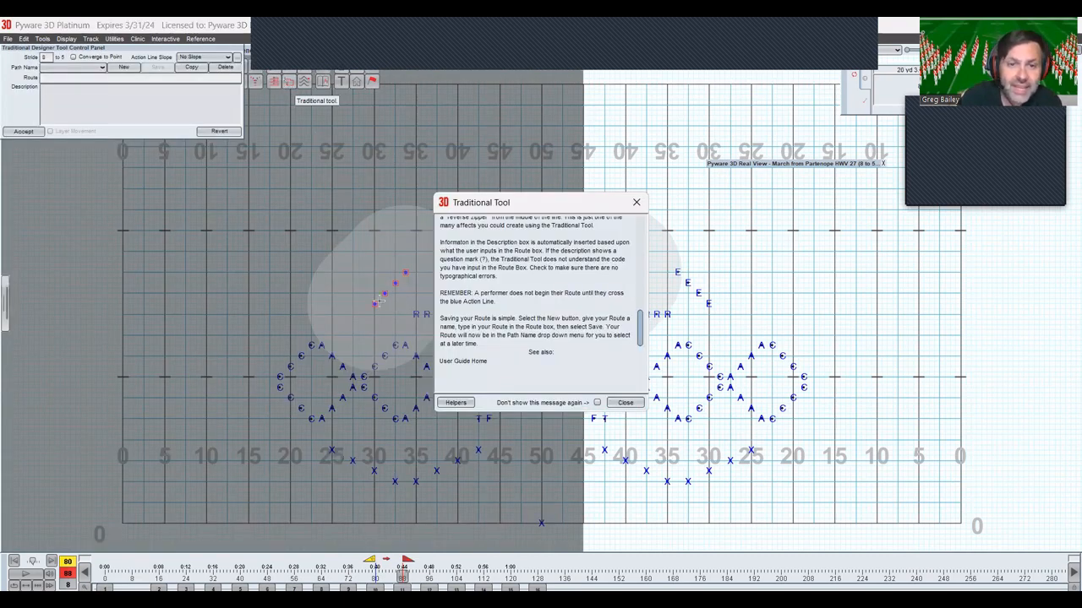
key("Return")
left_click_drag(373, 304, 375, 314)
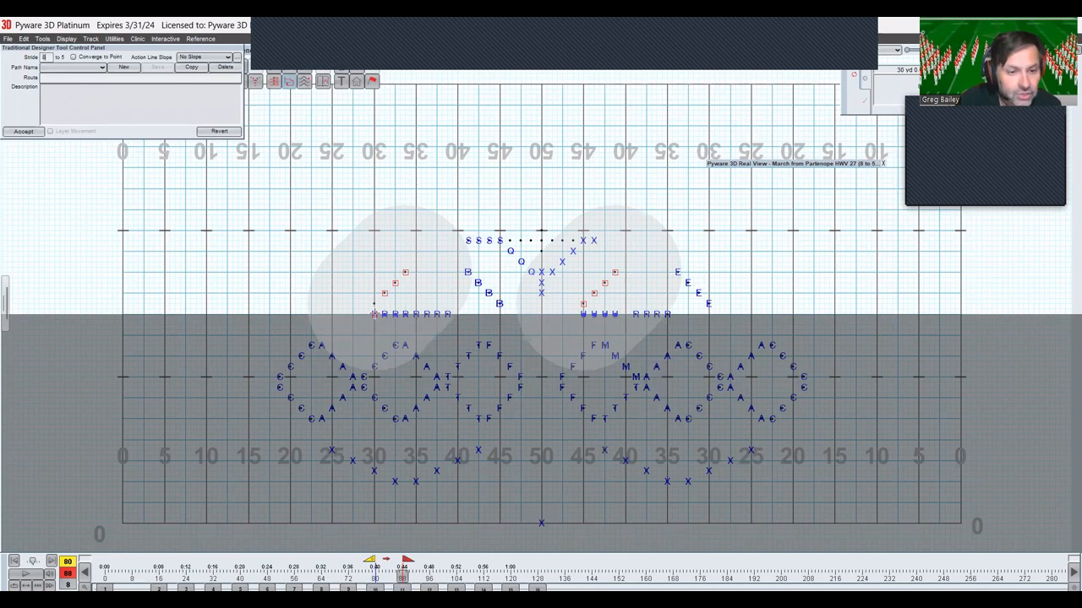
key("Return")
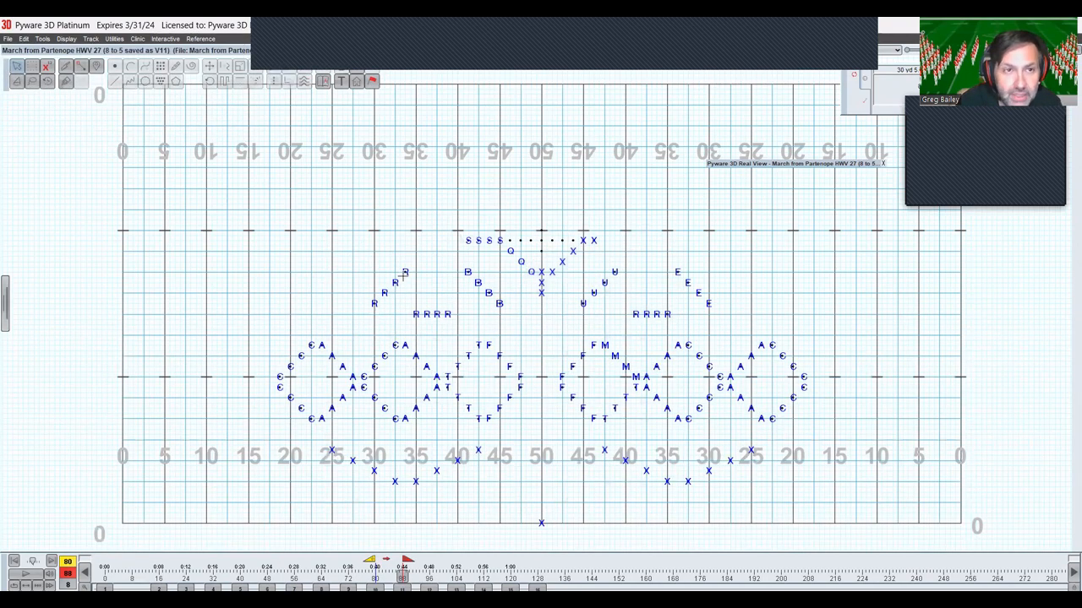
Use the Traditional tool to move the outer R and E diagonals onto the same horizontal line as the R rows
left_click(404, 272)
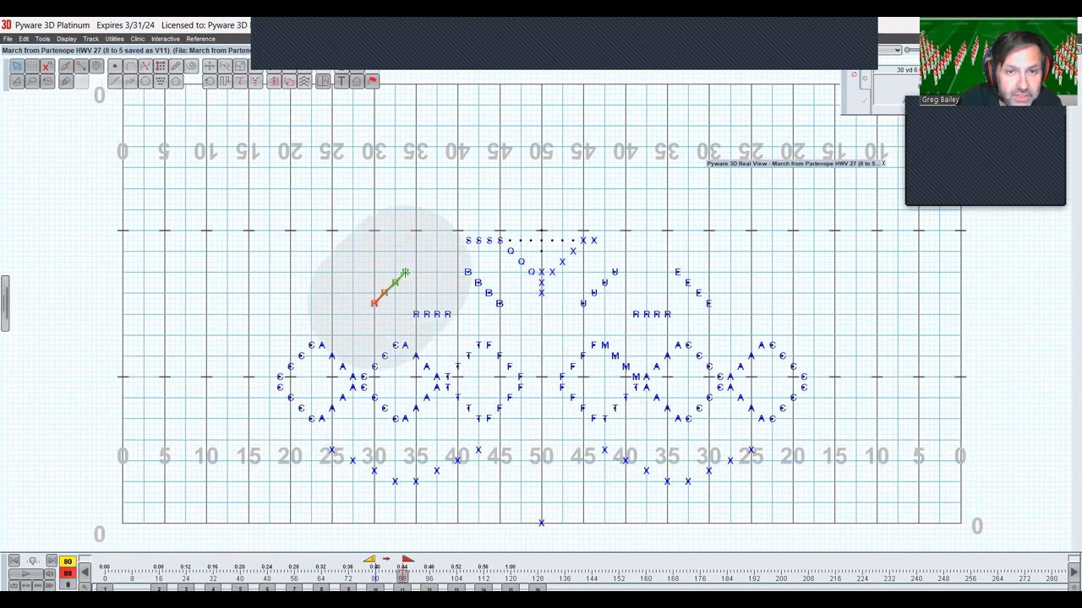
left_click(677, 273, "shift")
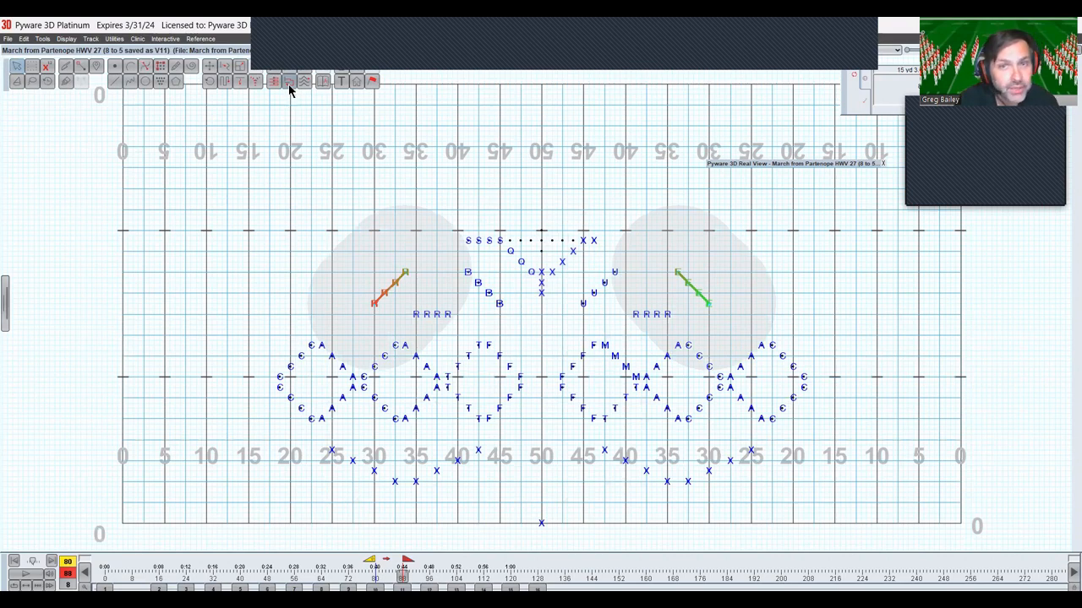
left_click(288, 82)
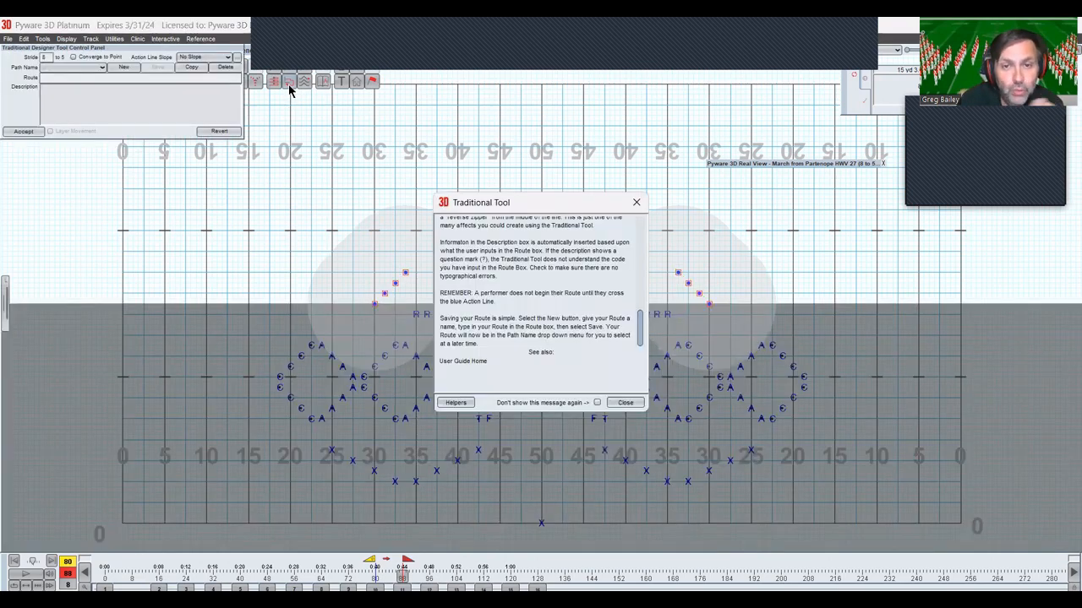
key("Return")
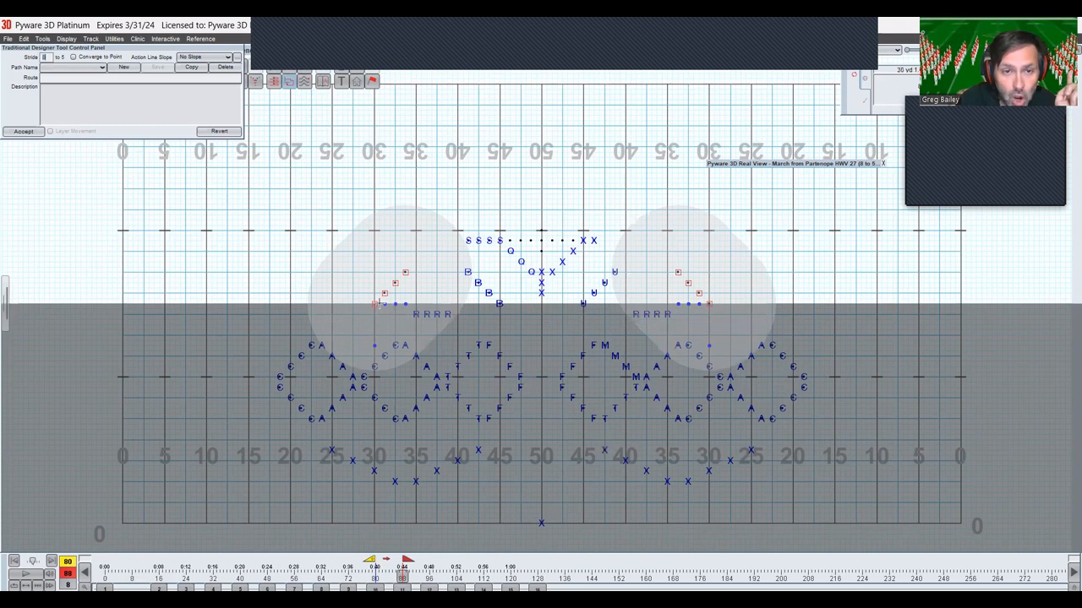
left_click_drag(374, 304, 374, 314)
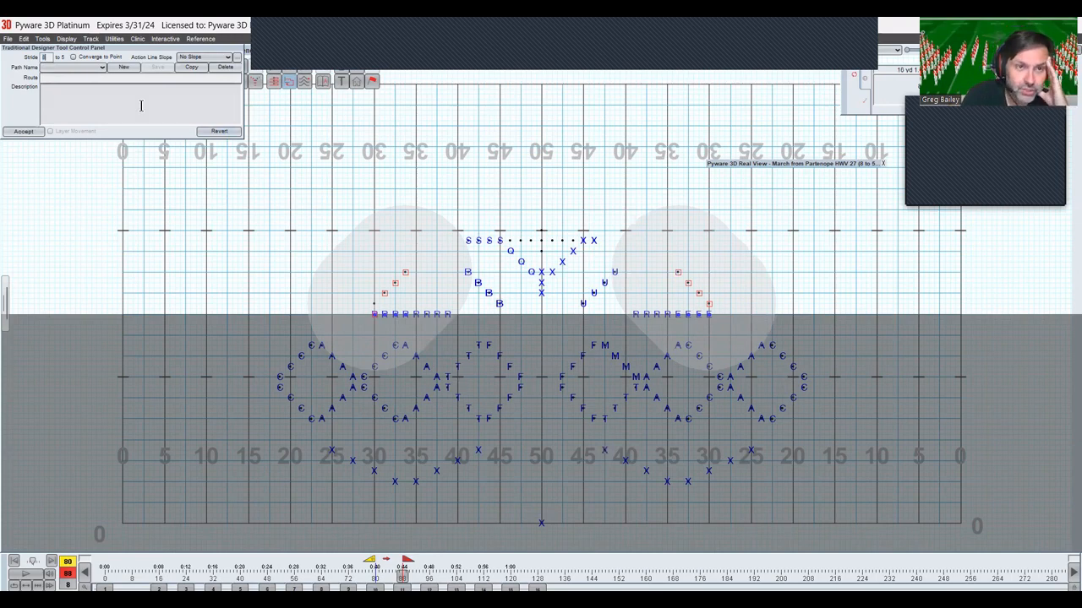
key("Escape")
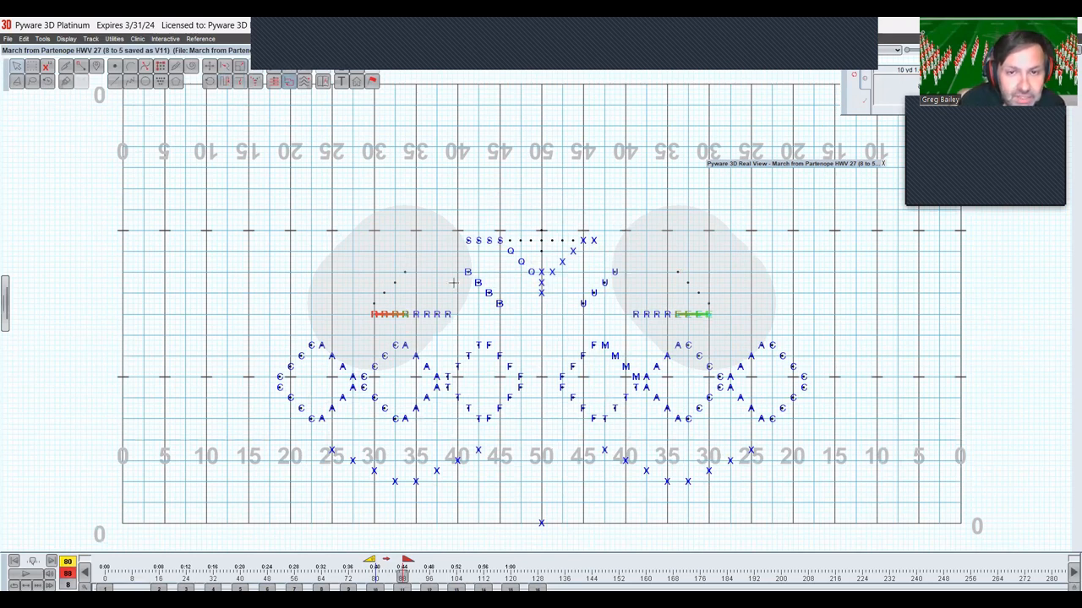
Set the end count to 82 and push the four-performer B diagonal 2 steps left and 2 steps toward the front
left_click(498, 309)
left_click(500, 303)
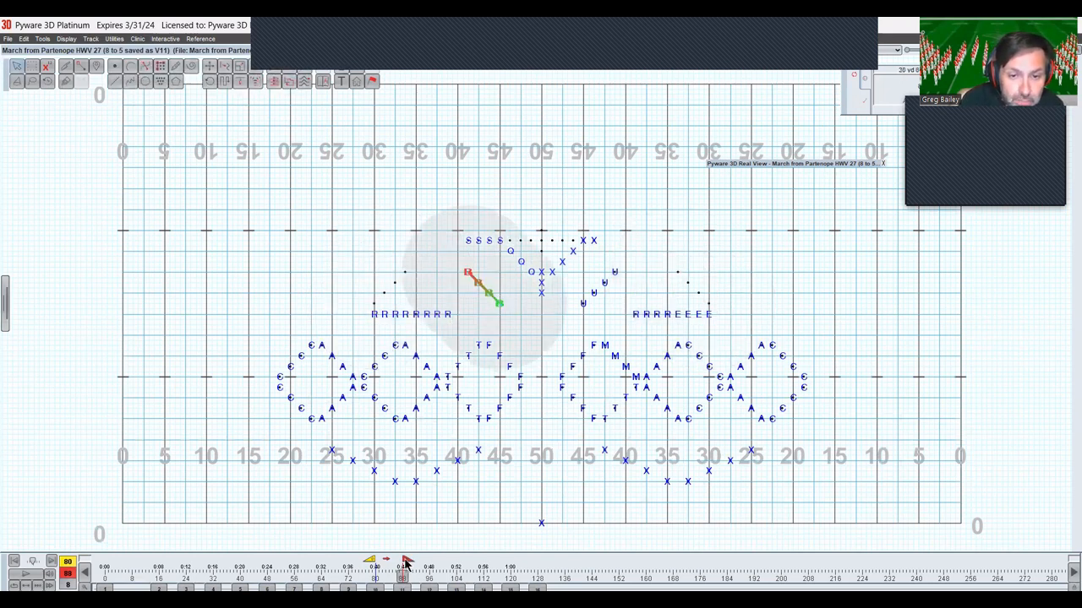
left_click_drag(405, 563, 383, 567)
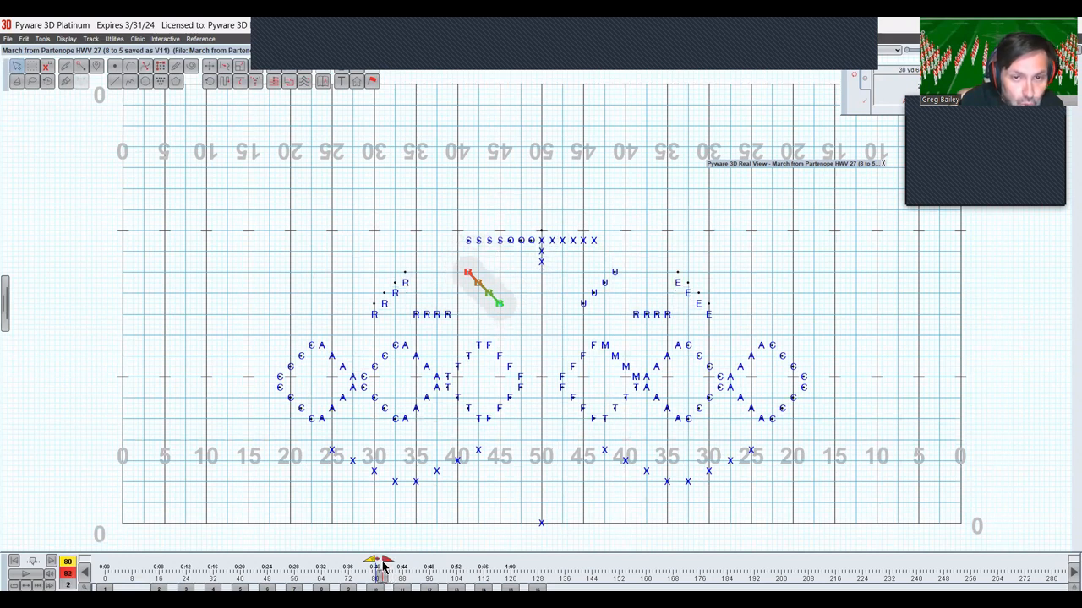
left_click(209, 68)
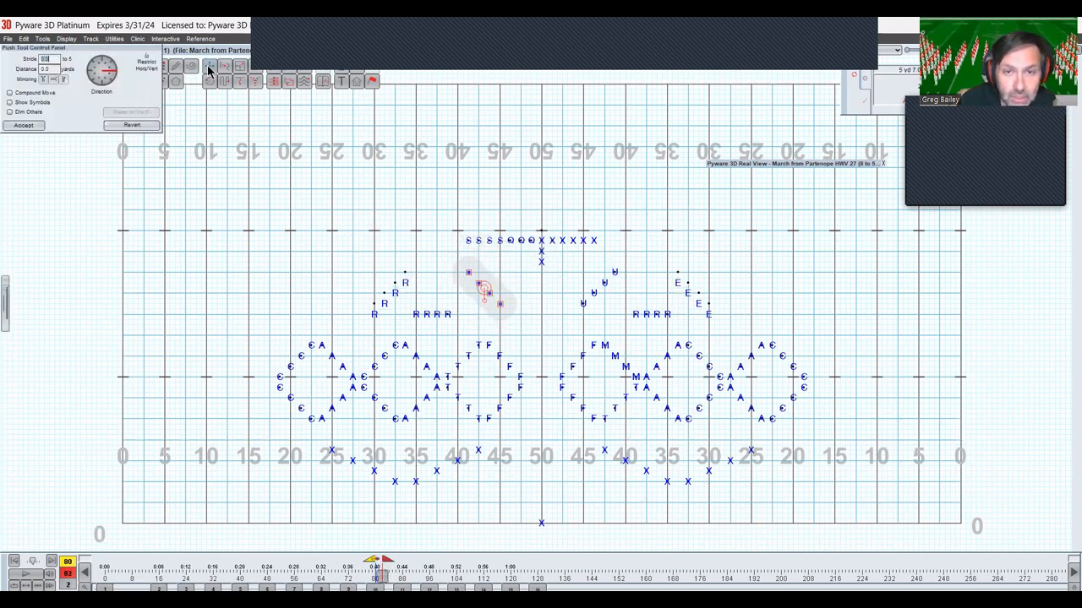
key("Left")
key("Left")
key("Down")
key("Down")
key("Return")
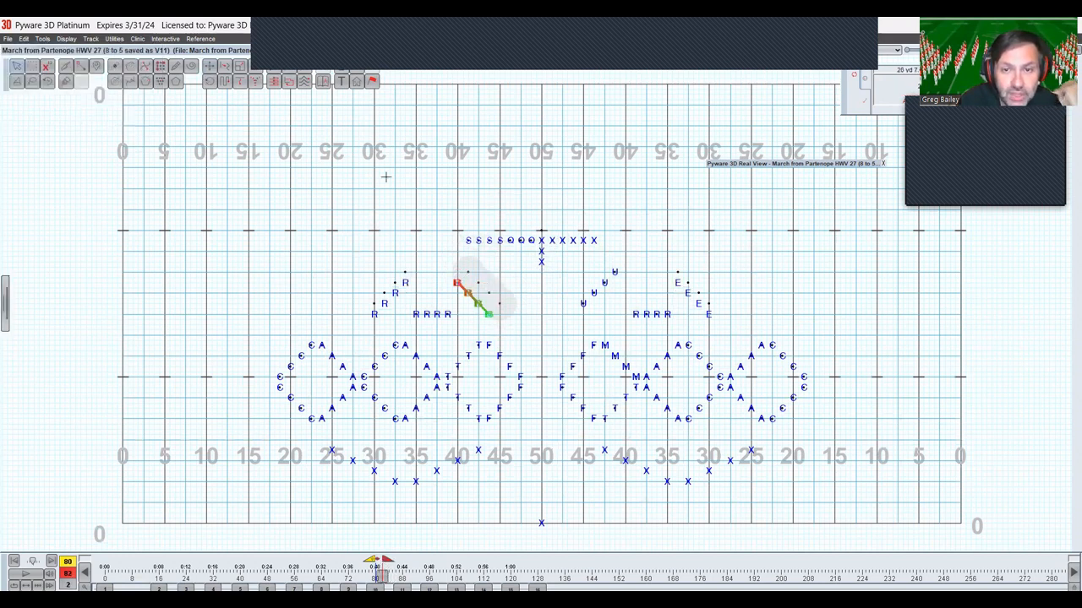
Push the four-performer U diagonal 2 steps right and 2 steps toward the front
left_click(604, 282)
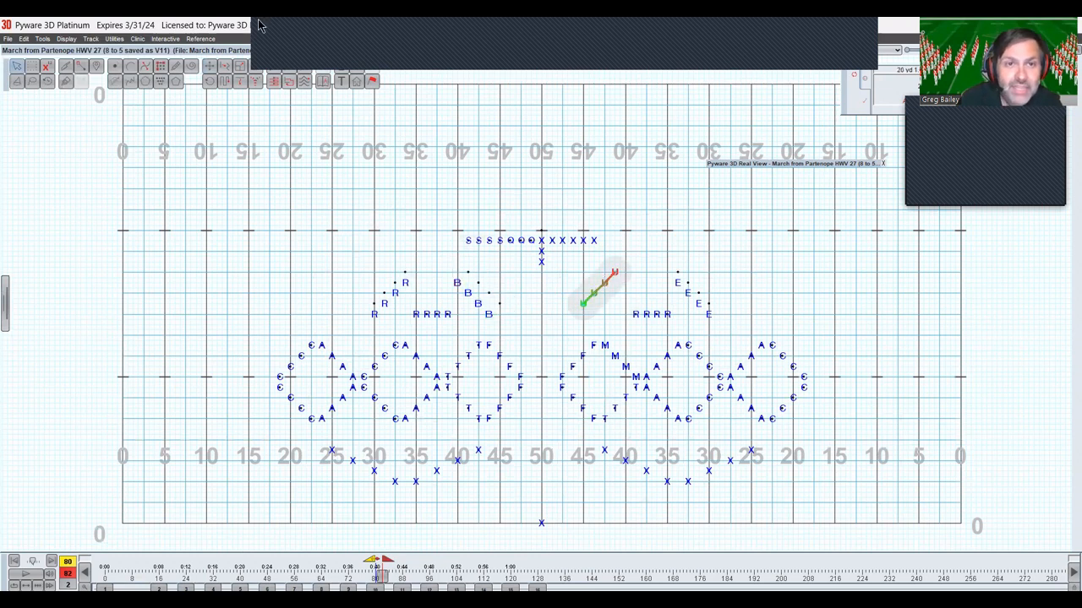
left_click(209, 68)
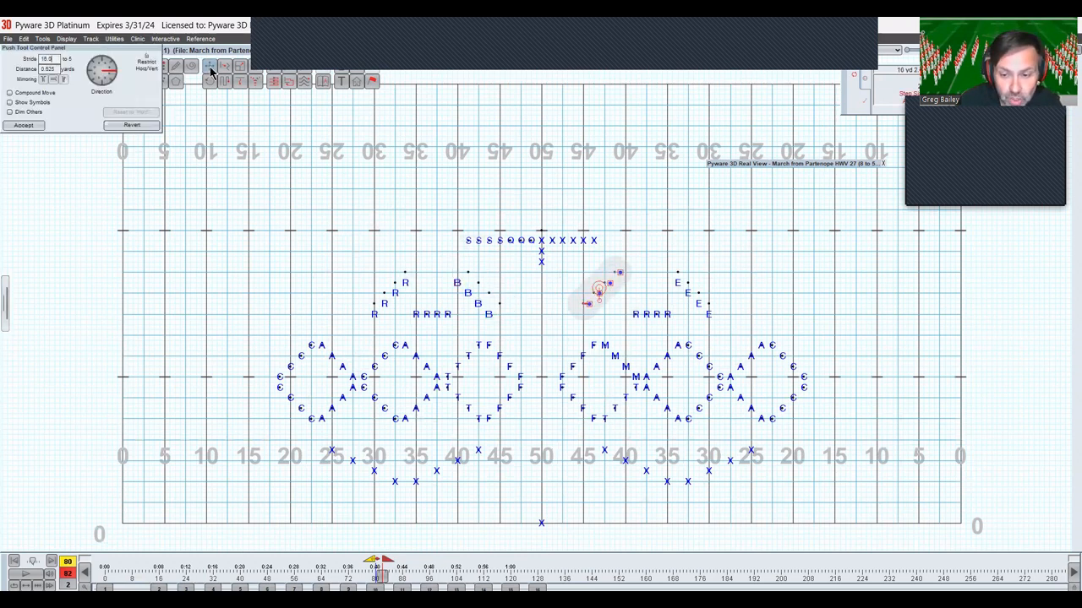
key("Right")
key("Right")
key("Down")
key("Down")
key("Return")
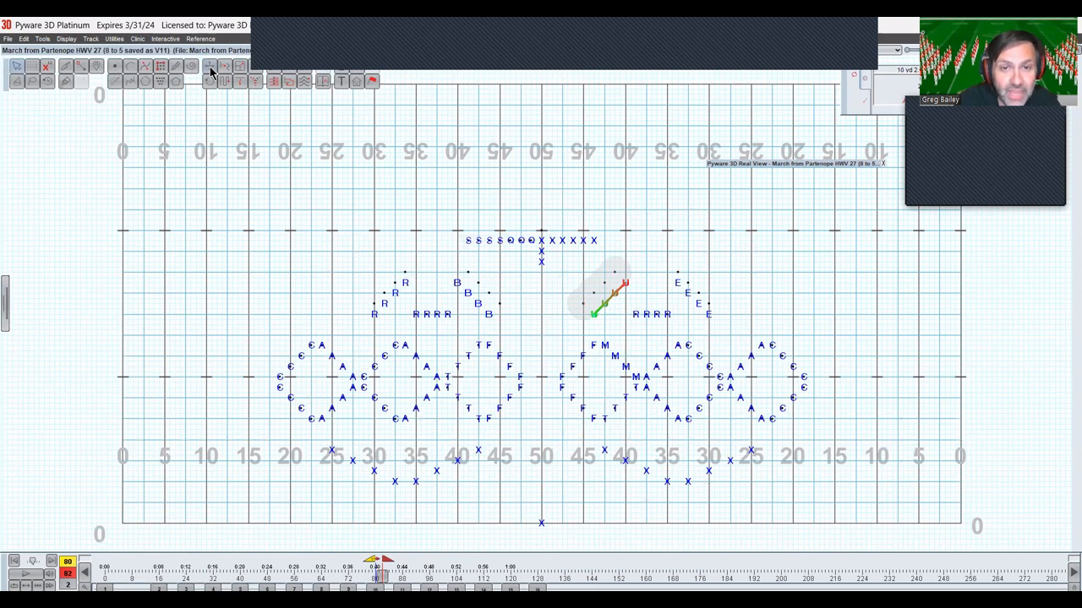
left_click(427, 233)
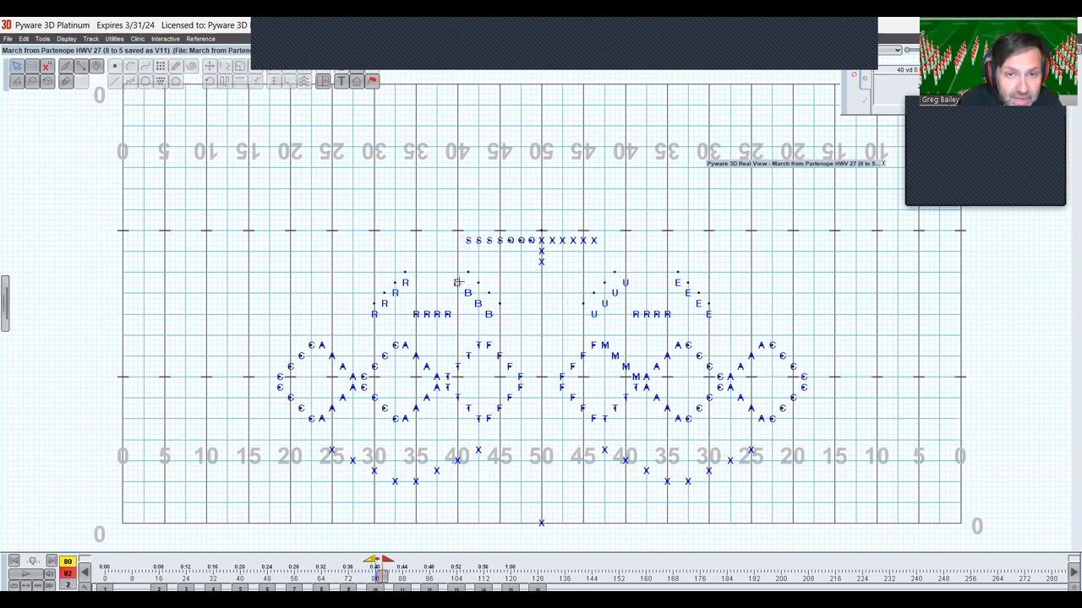
Set the counts to 82–88 and use the Traditional tool to move the three outer B and three outer U performers onto the R rows' line
left_click(33, 67)
mouse_move(448, 280)
left_mouse_down()
mouse_move(510, 306)
mouse_move(636, 309)
left_mouse_up()
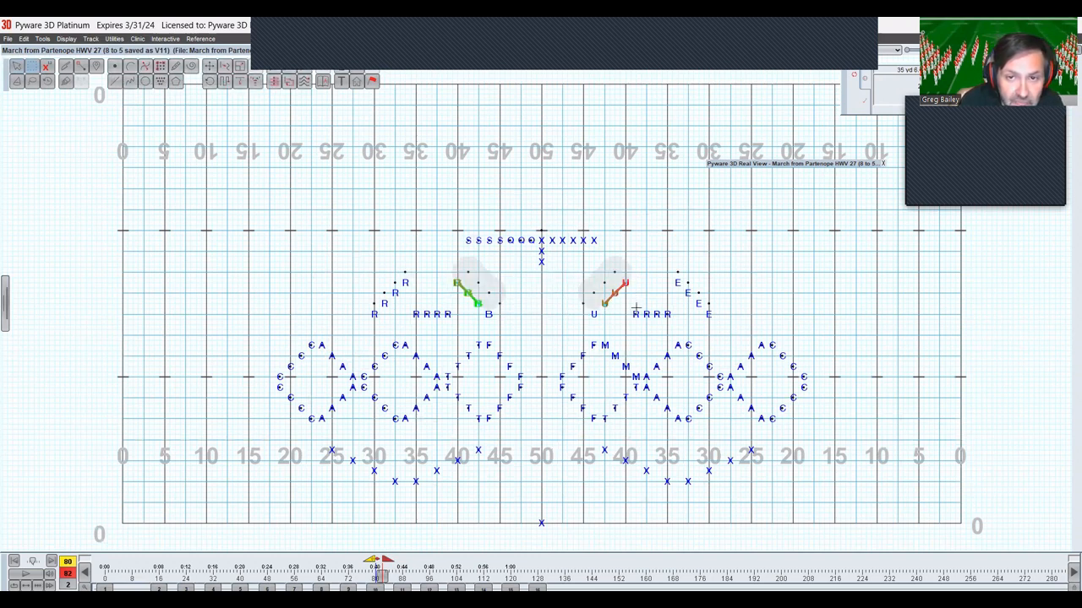
left_click(376, 563)
left_click_drag(376, 563, 403, 563)
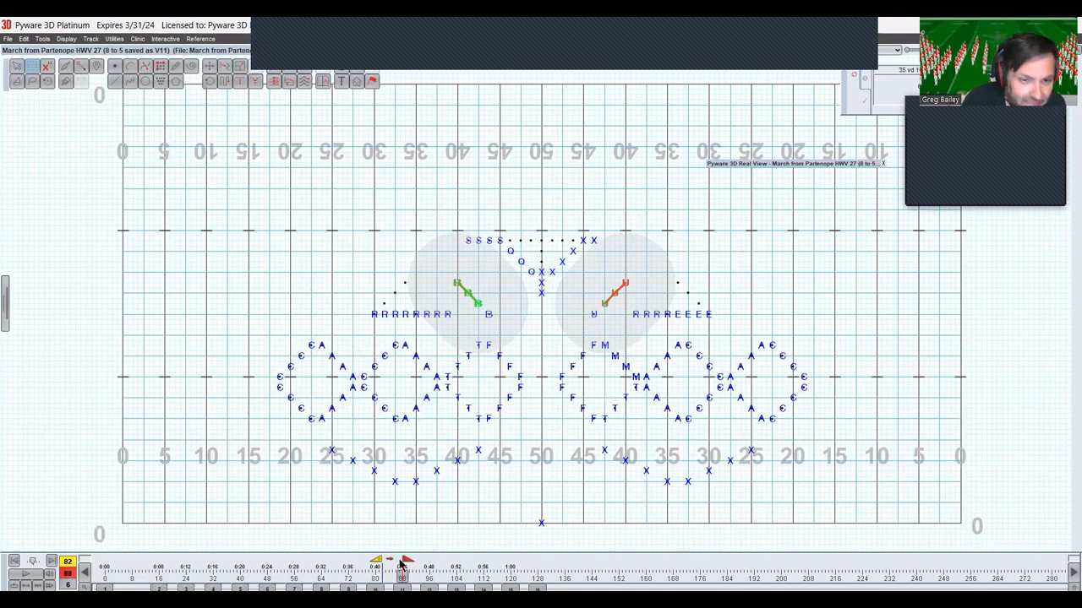
left_click(289, 86)
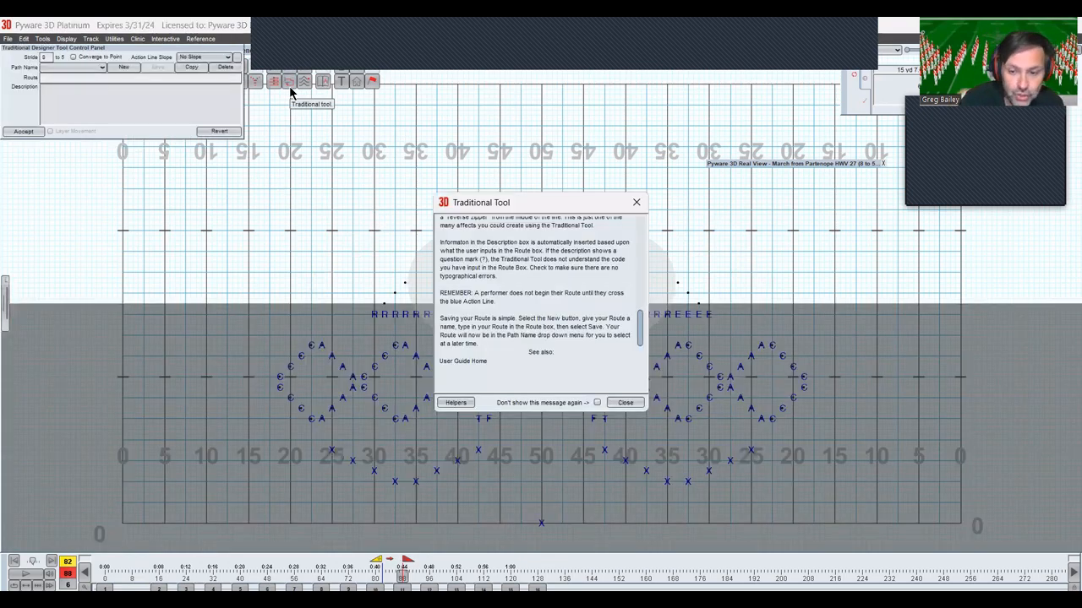
key("Escape")
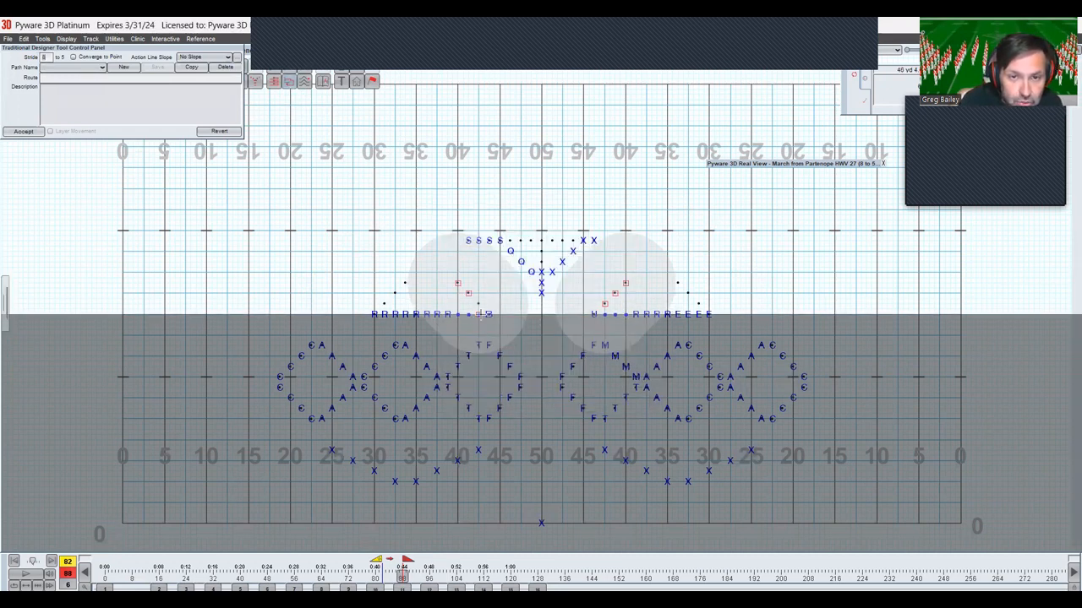
key("Return")
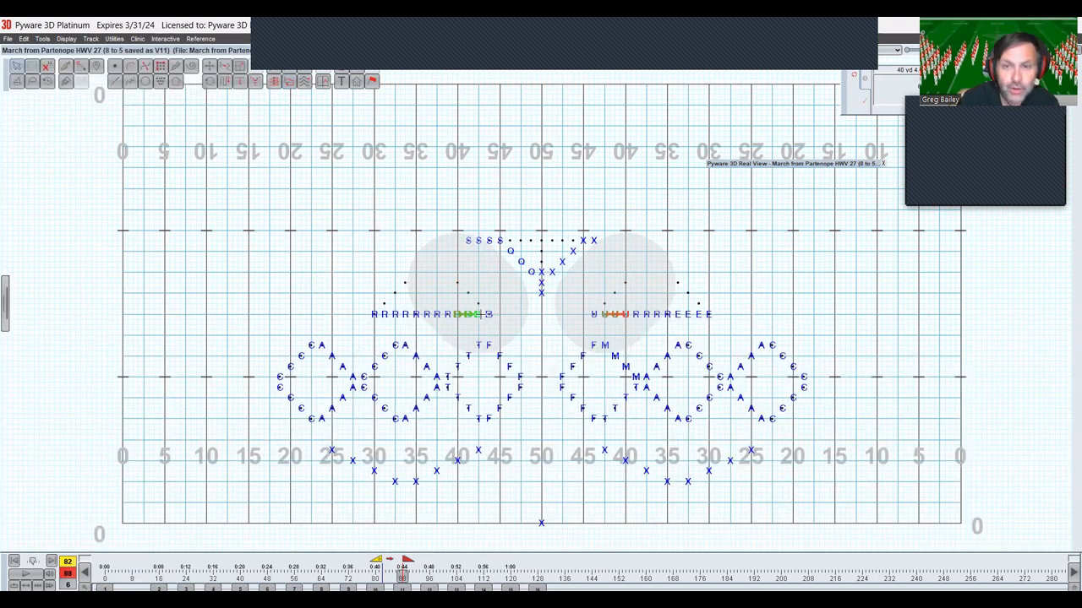
left_click(453, 268)
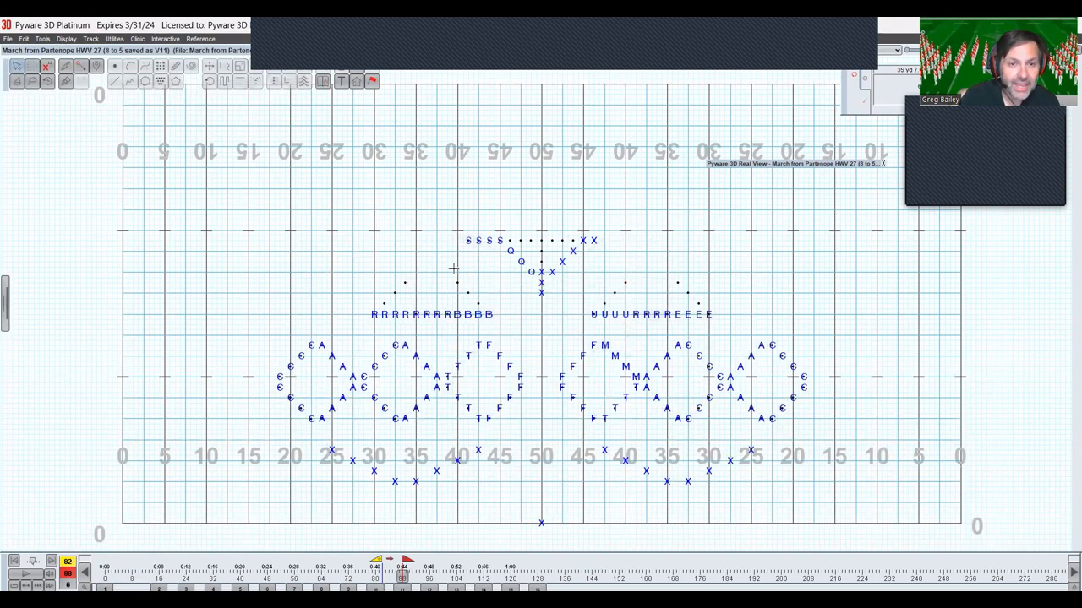
Set the count range to 80–88 and save the drill file
left_click(402, 588)
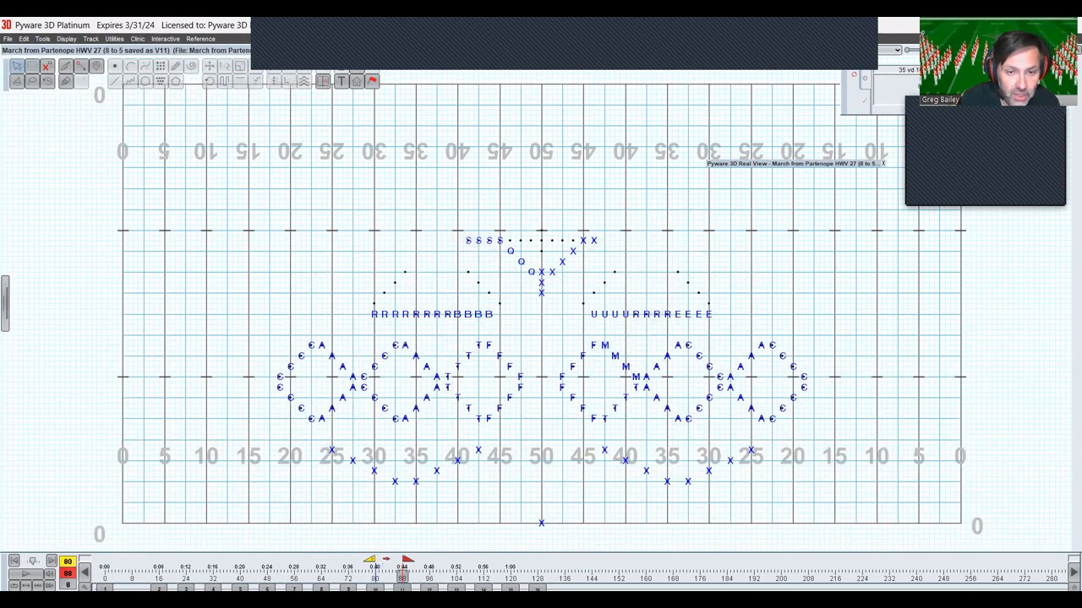
key("ctrl+s")
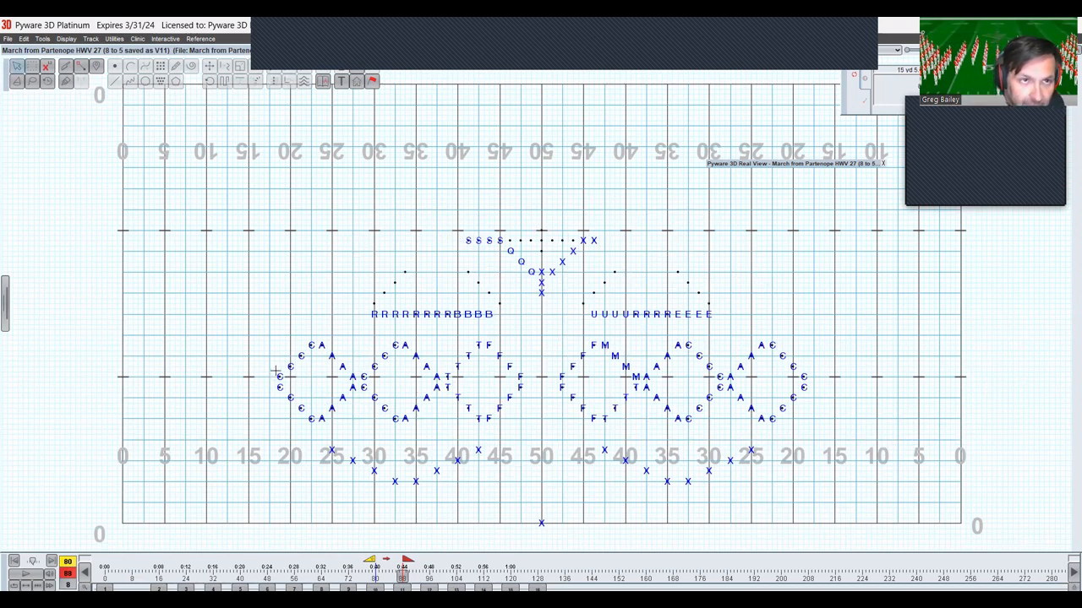
Bind the box selection tool as the default mouse tool and dismiss the help message
right_click(31, 74)
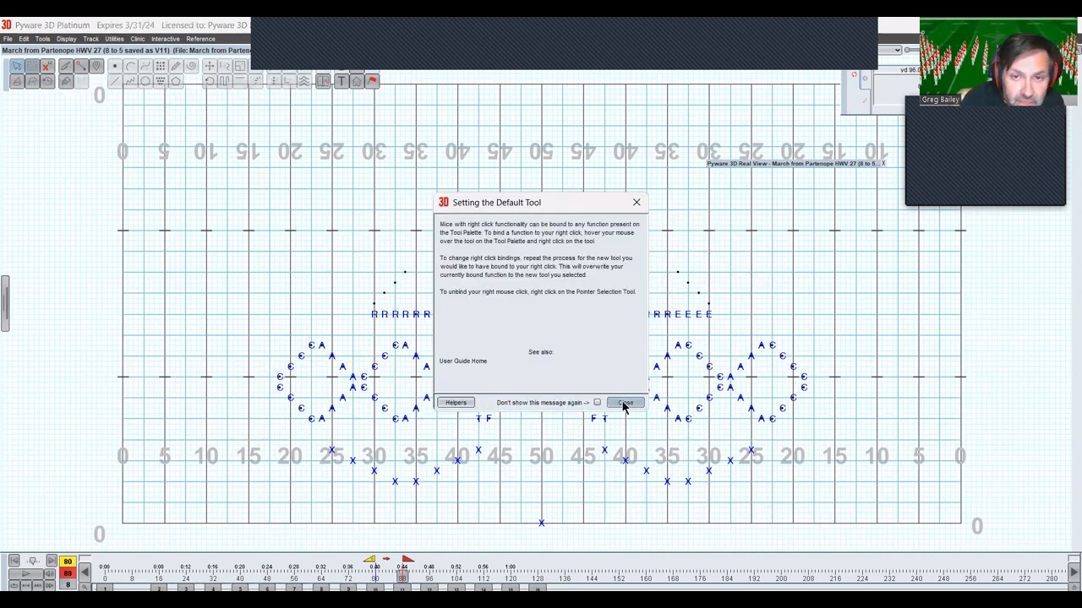
left_click(624, 406)
left_click(512, 338)
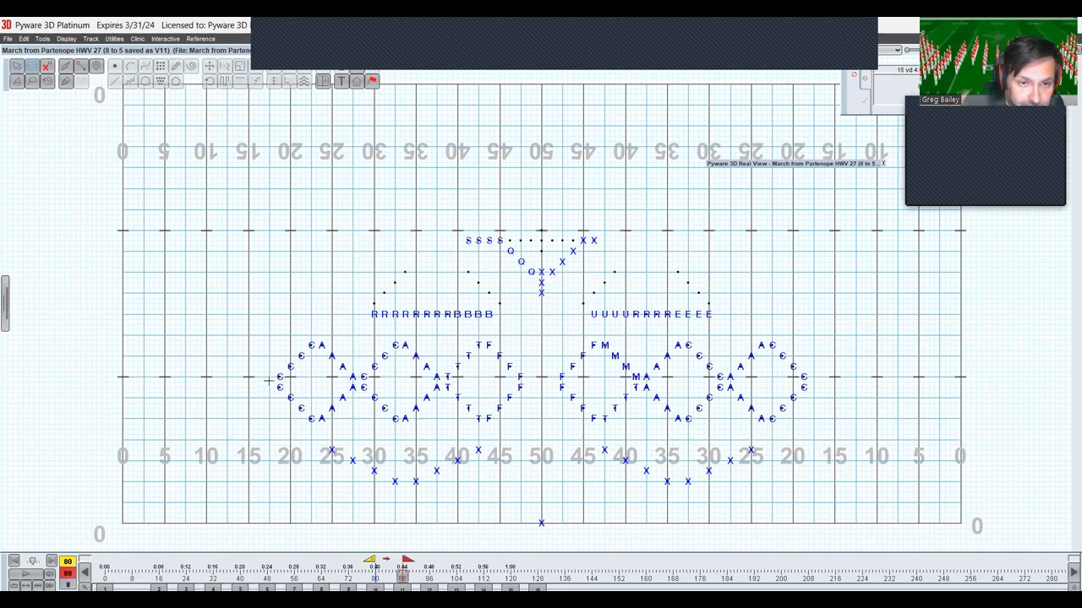
Push the two outermost C performers of the leftmost diamond 5 yards right into its center at 8 to 5
left_click_drag(269, 368, 285, 396)
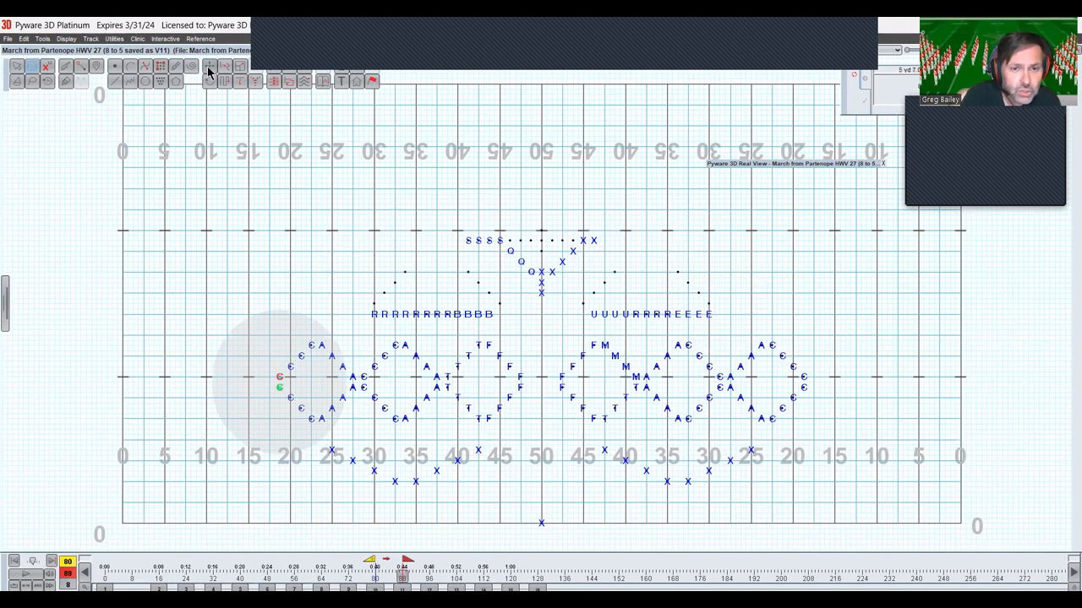
left_click(209, 71)
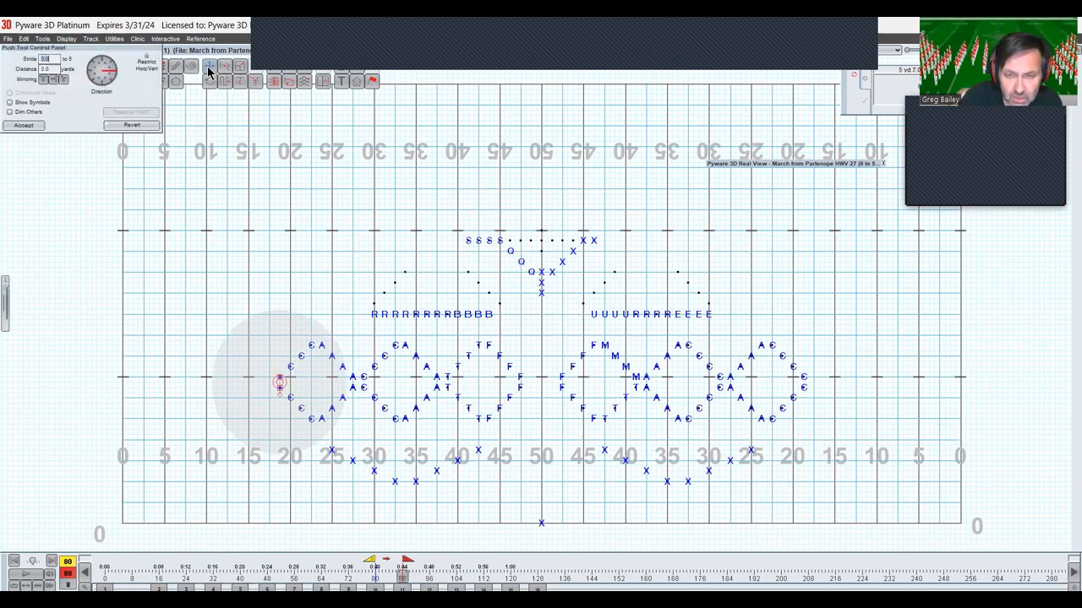
key("Right")
key("Right")
key("Right")
key("Right")
key("Right")
key("Right")
key("Right")
key("Right")
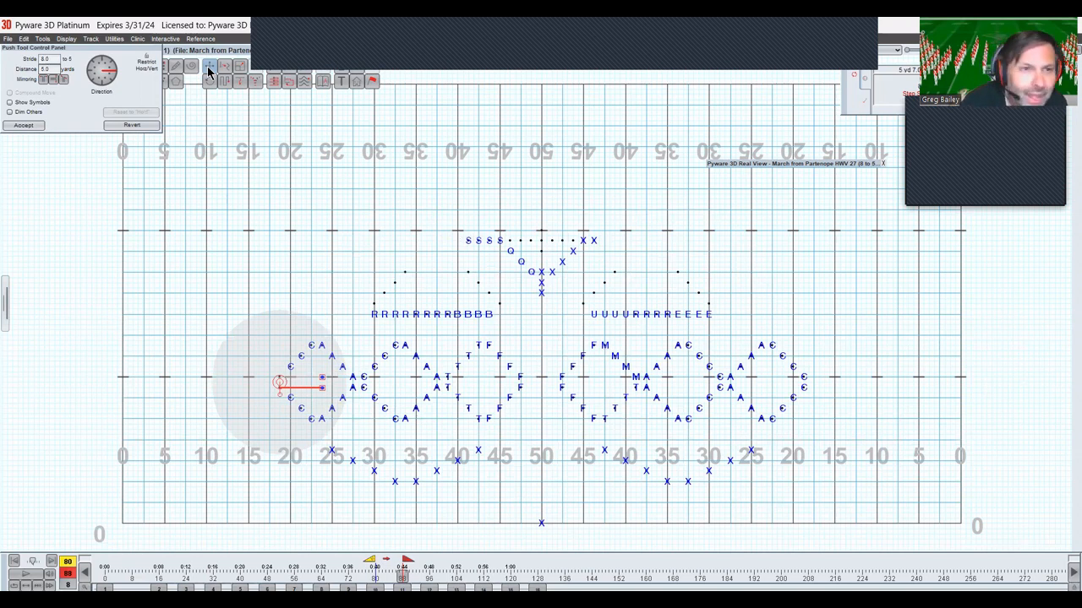
left_click(208, 71)
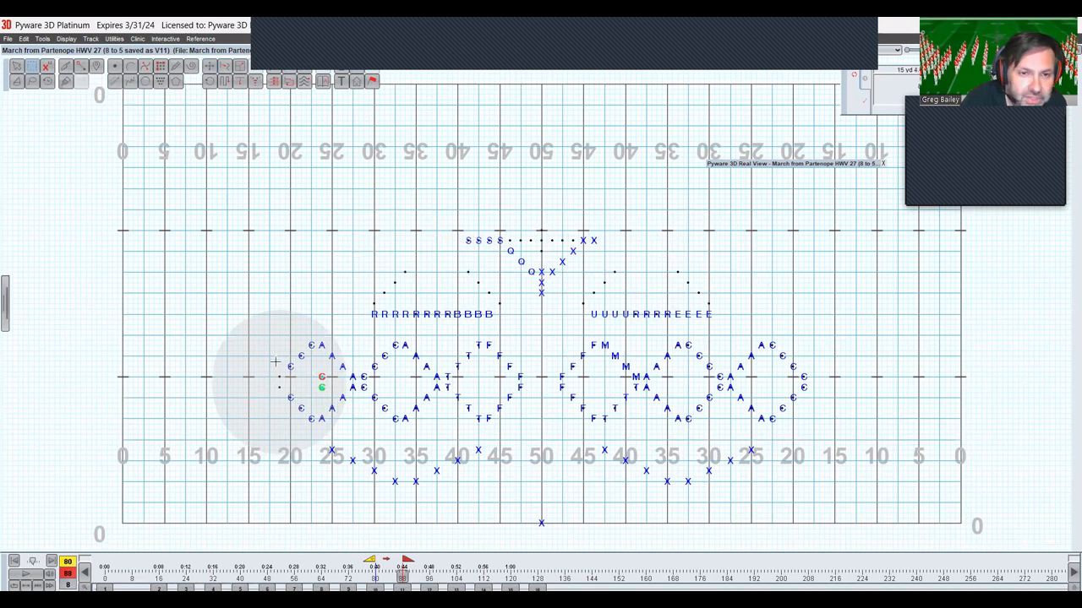
Push the C pair and the T pair at the outer points of the second and third diamonds 5 yards right into their centers
left_click_drag(278, 359, 296, 408)
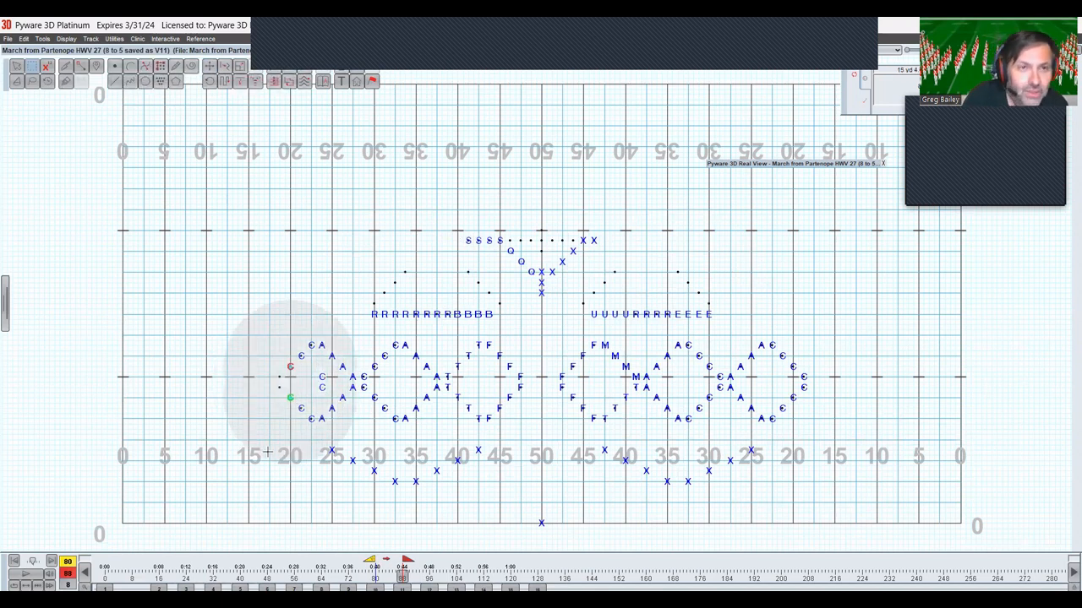
left_click(369, 398)
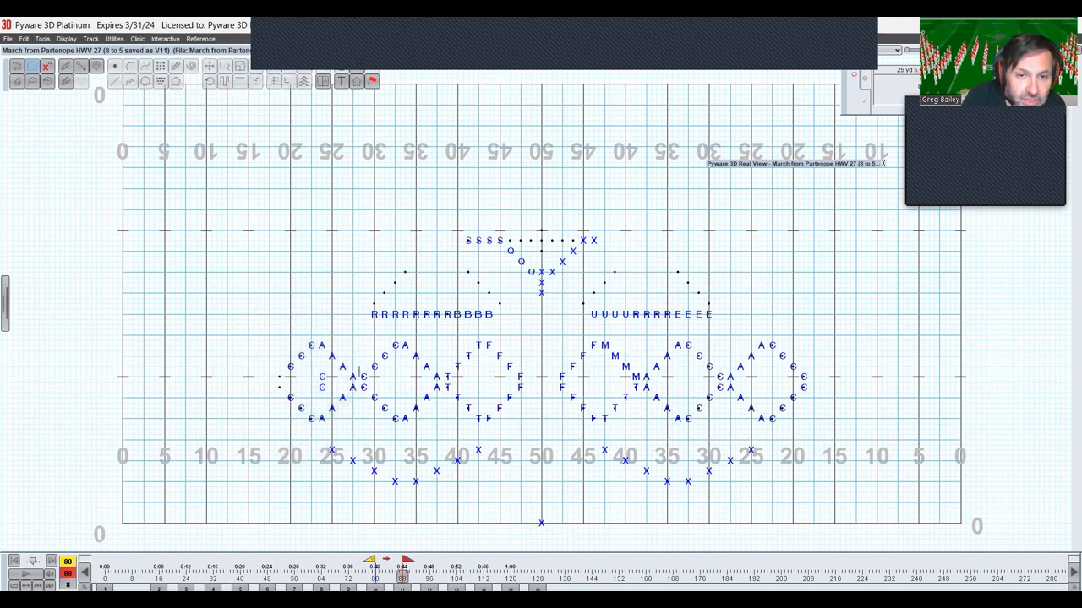
left_click_drag(358, 371, 367, 400)
left_click_drag(445, 369, 453, 399)
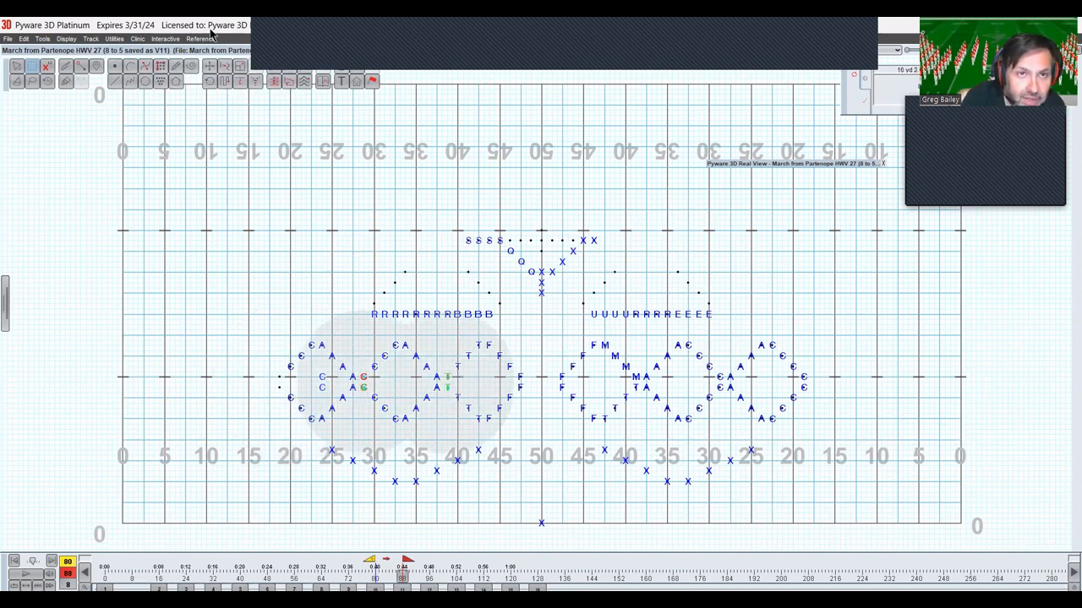
left_click(210, 70)
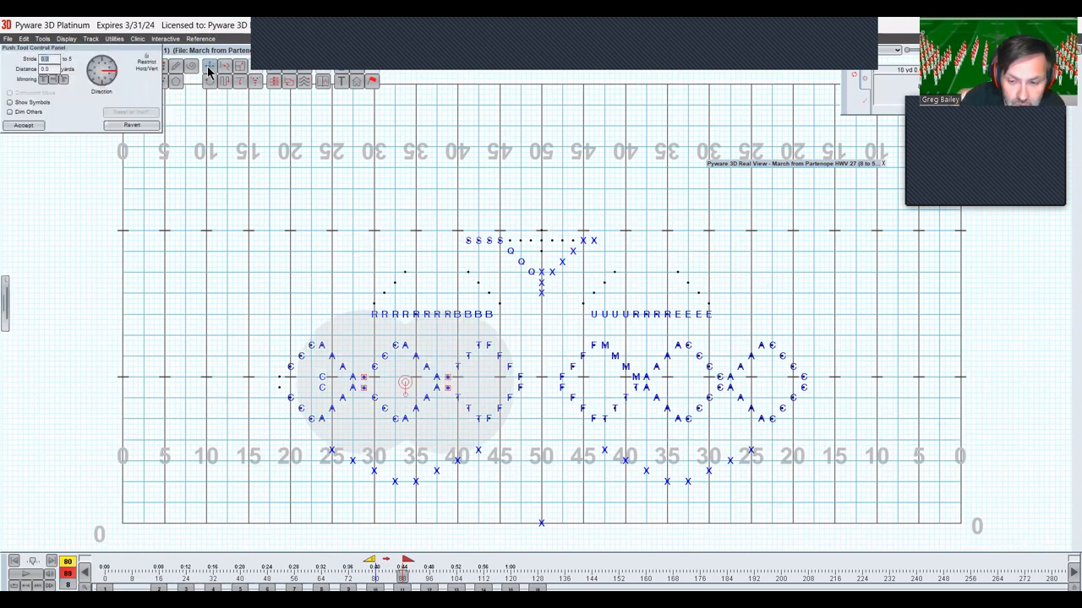
key("Right")
key("Right")
key("Right")
key("Right")
key("Right")
key("Right")
key("Right")
key("Right")
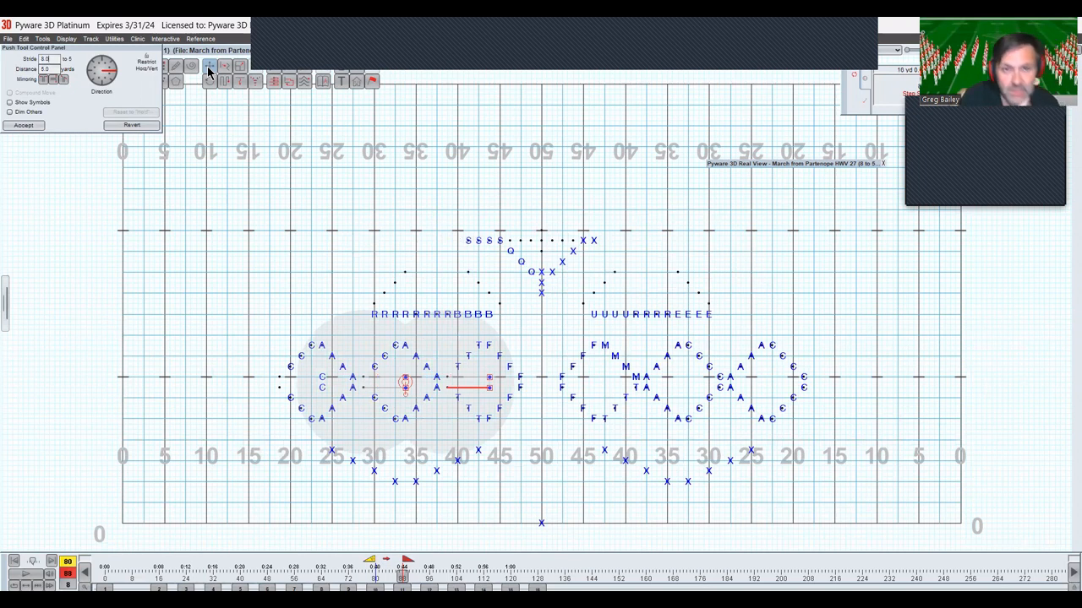
key("Return")
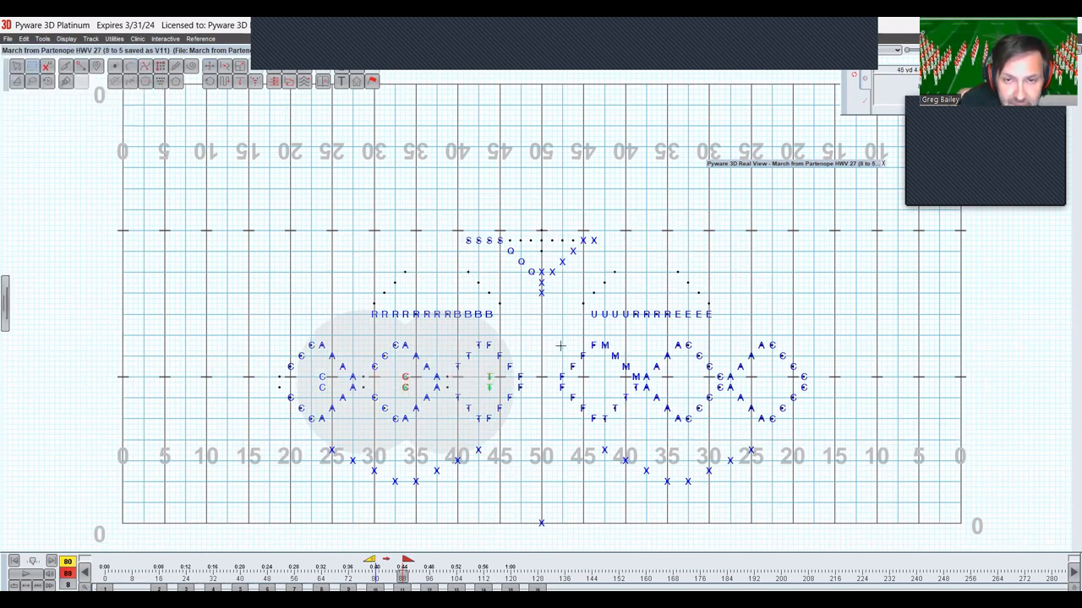
Push the M-T pair and both C pairs at the outer points of the three right-hand diamonds 5 yards left into their centers
left_click(555, 362)
left_click_drag(555, 362, 574, 393)
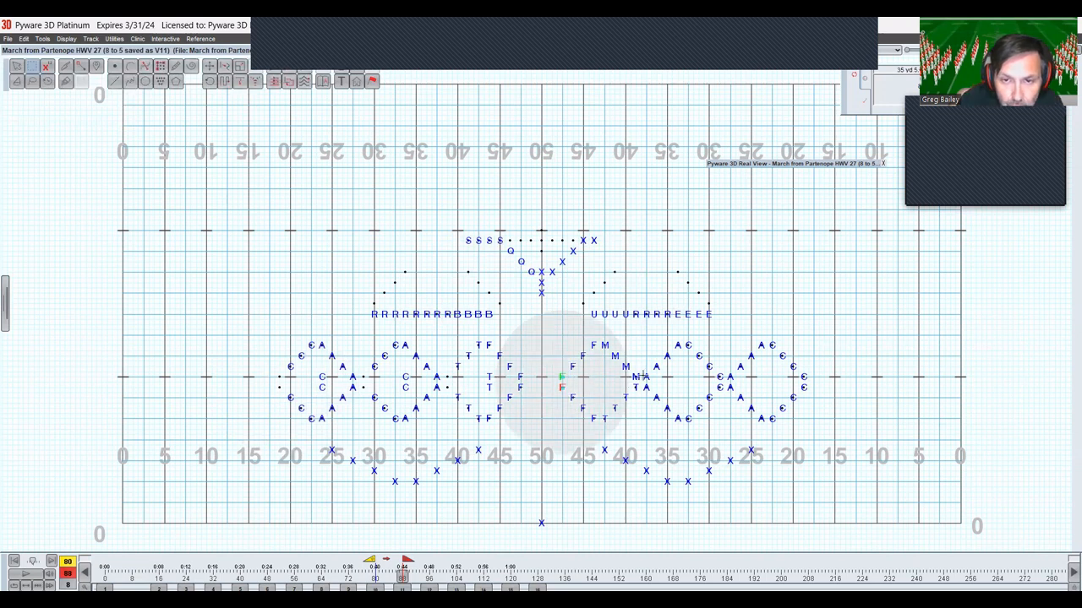
left_click_drag(644, 375, 642, 402)
left_click(678, 339)
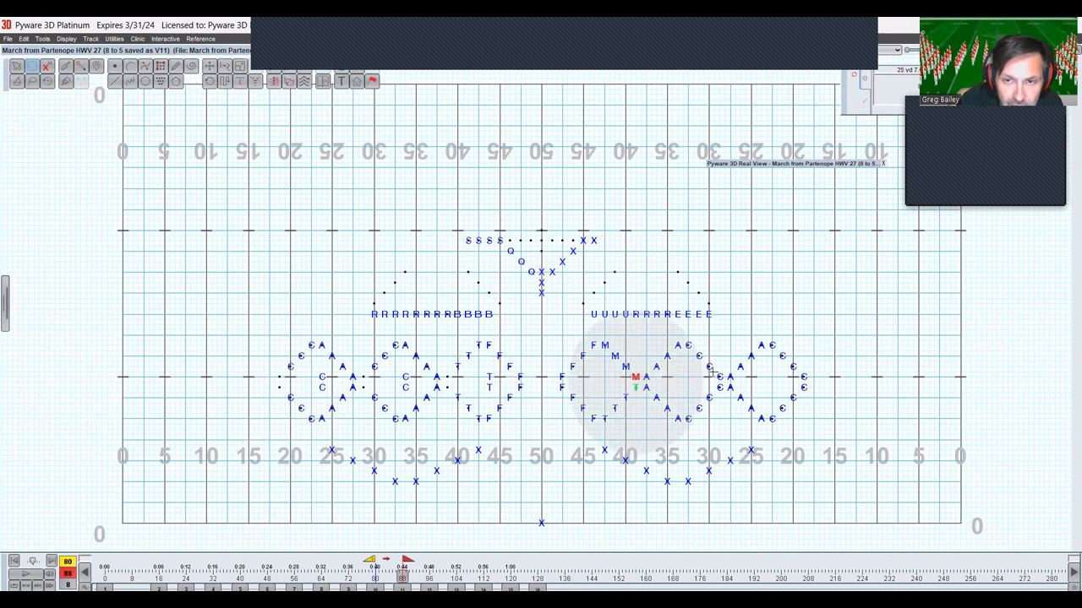
left_click_drag(713, 372, 725, 404)
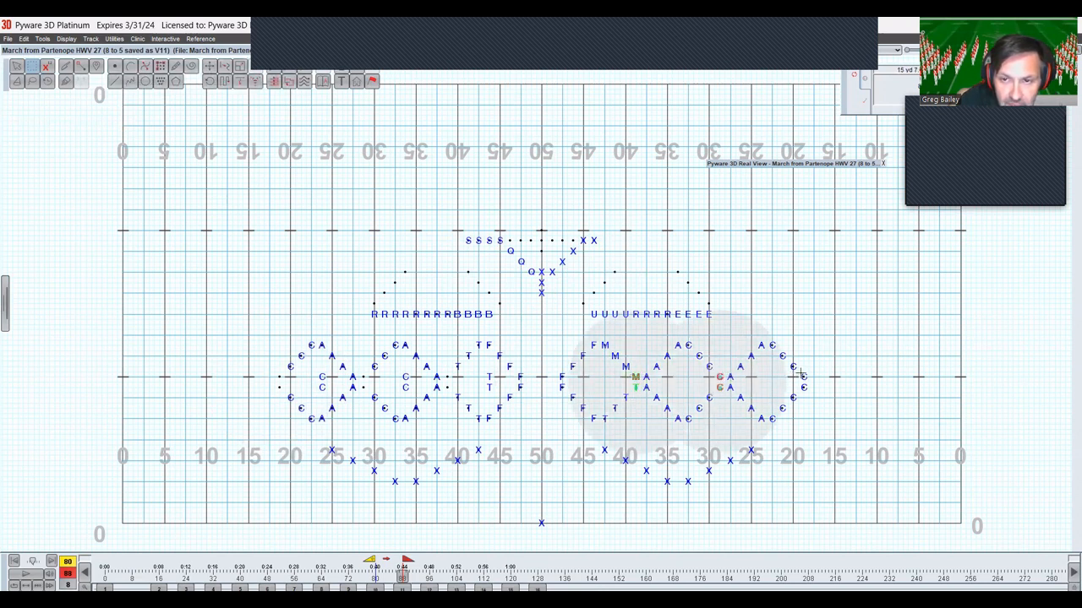
left_click_drag(804, 382, 816, 404)
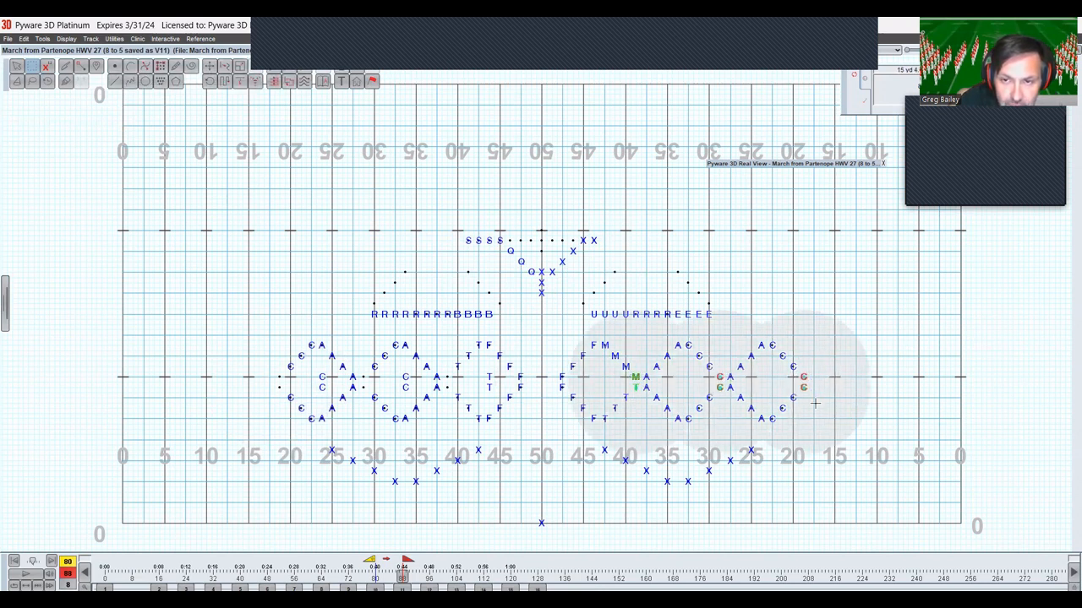
left_click(210, 73)
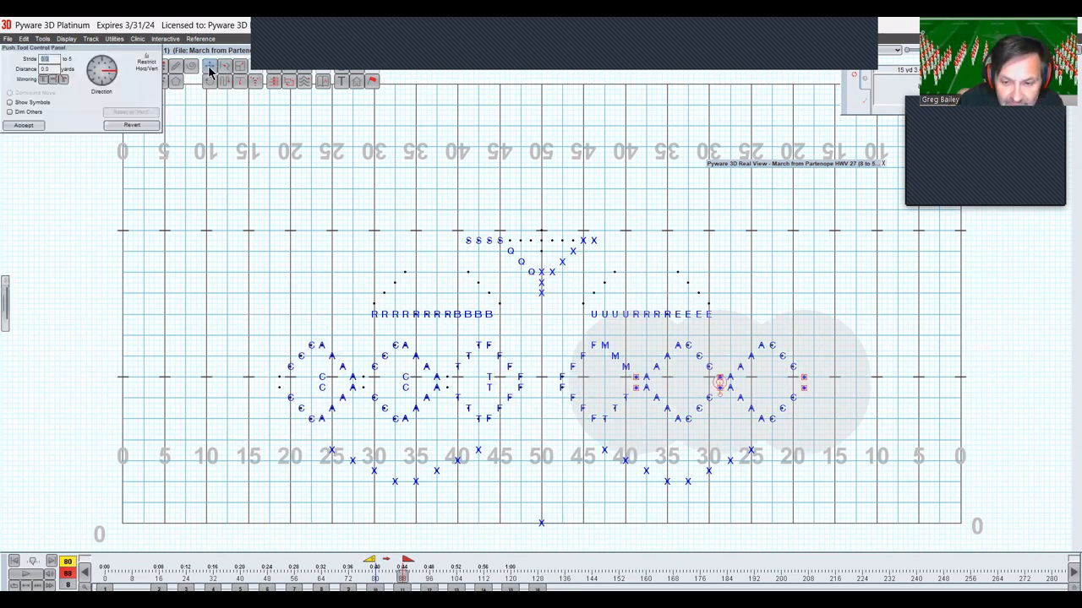
key("Left")
key("Left")
key("Left")
key("Left")
key("Left")
key("Left")
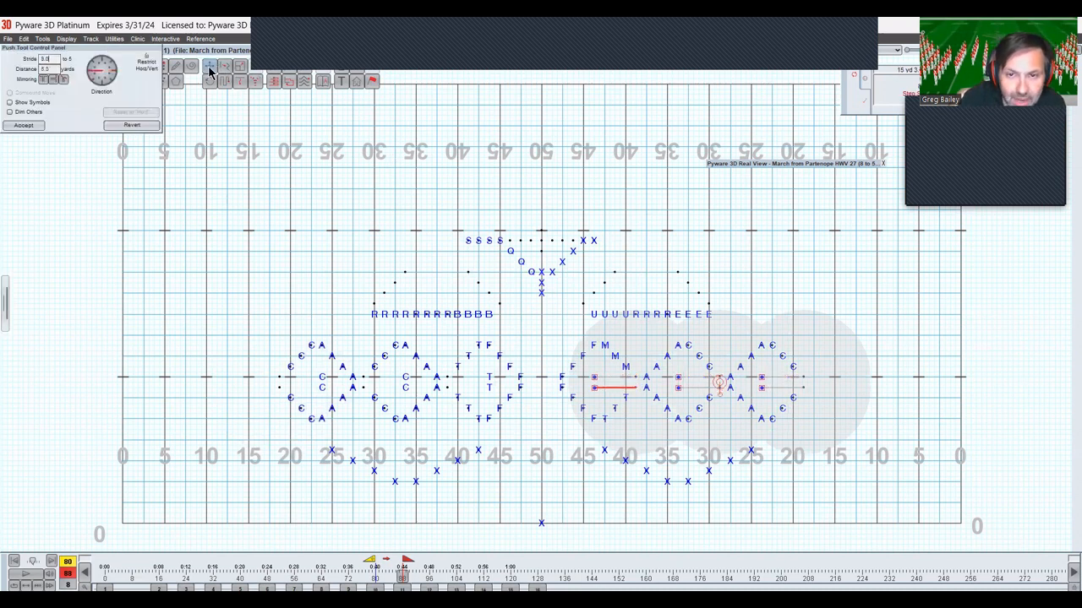
left_click(210, 73)
left_click(302, 267)
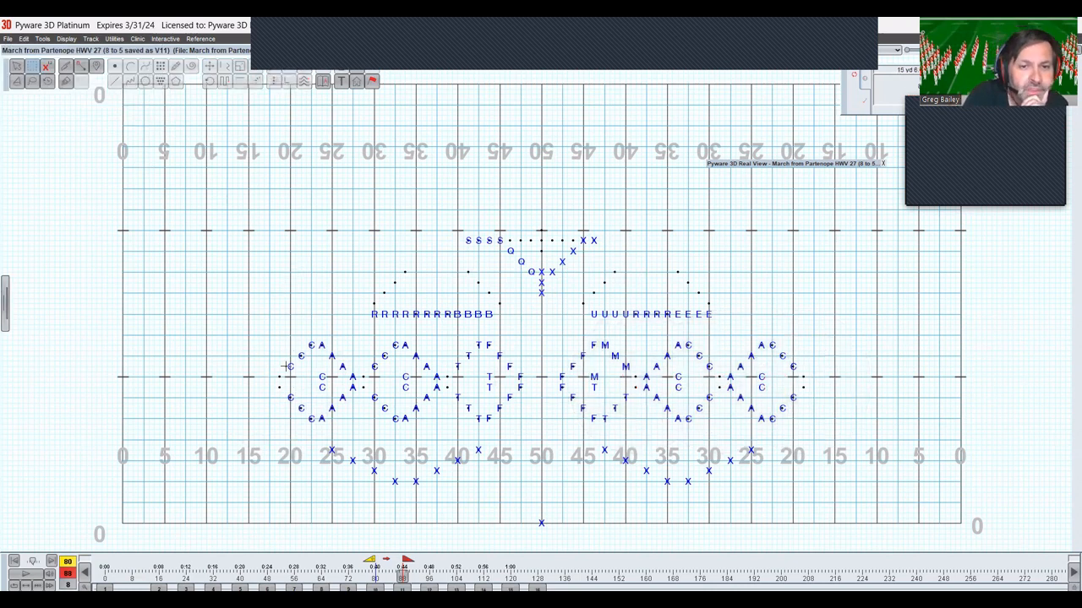
Route the C pair on the 20-yard line of the leftmost diamond with the Traditional tool, route "tr", lining it up with the center C pair
left_click_drag(281, 360, 300, 415)
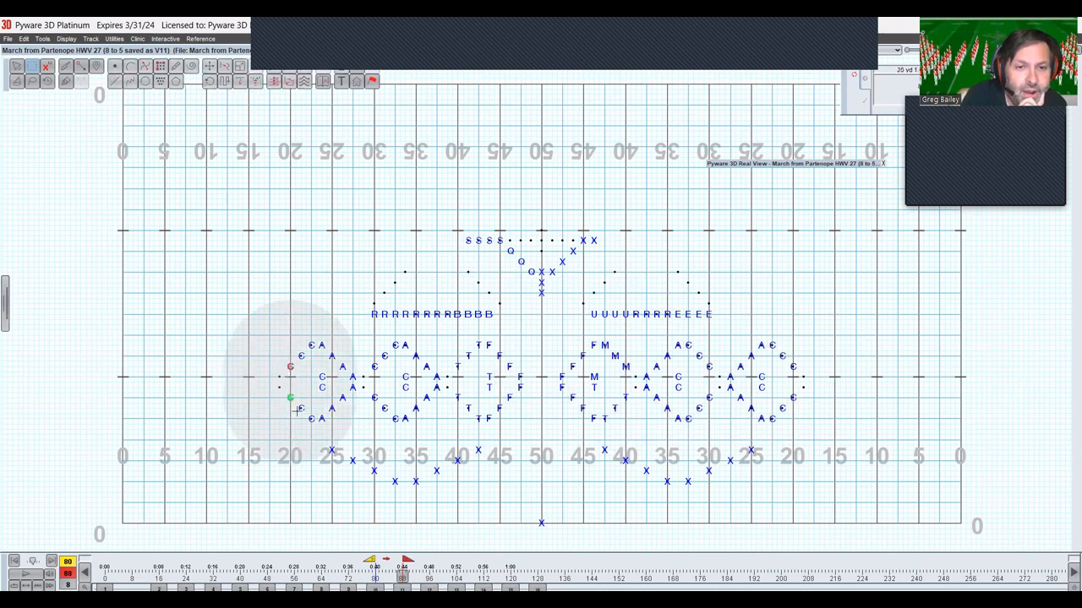
left_click(290, 83)
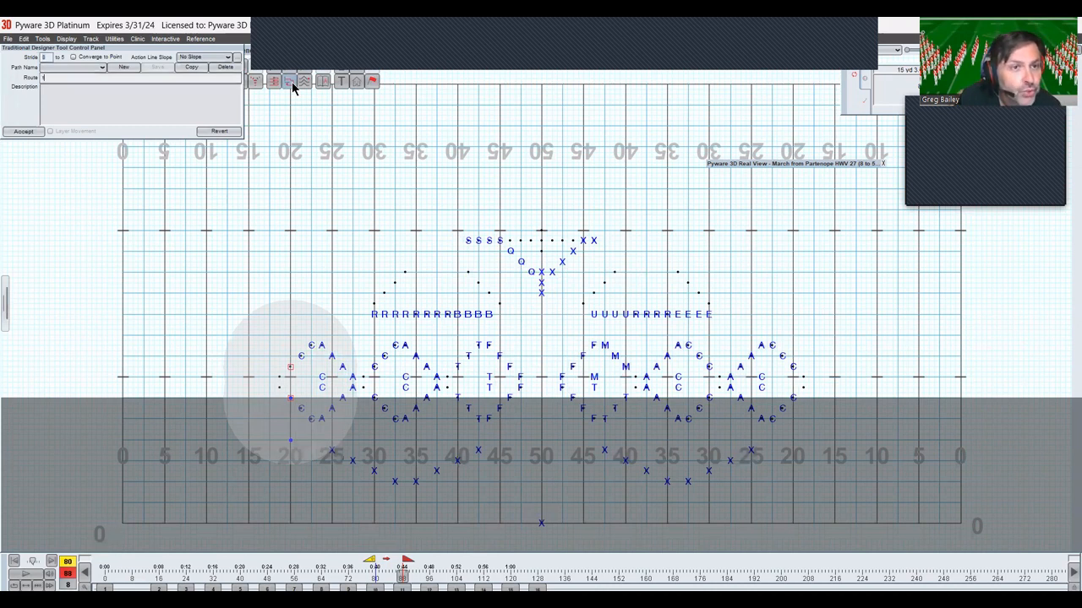
type("tr")
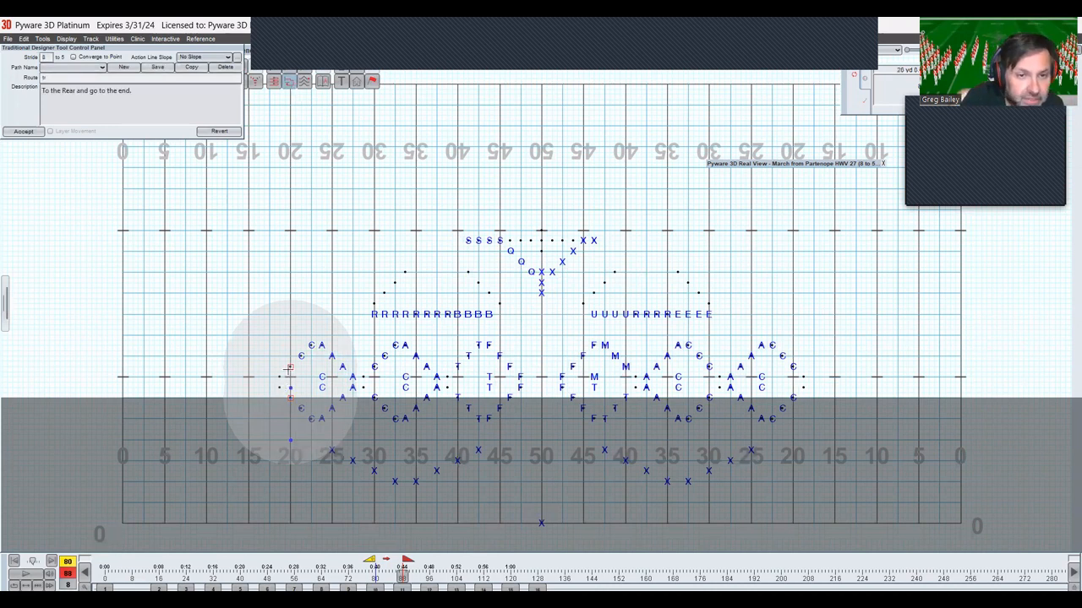
left_click(290, 366)
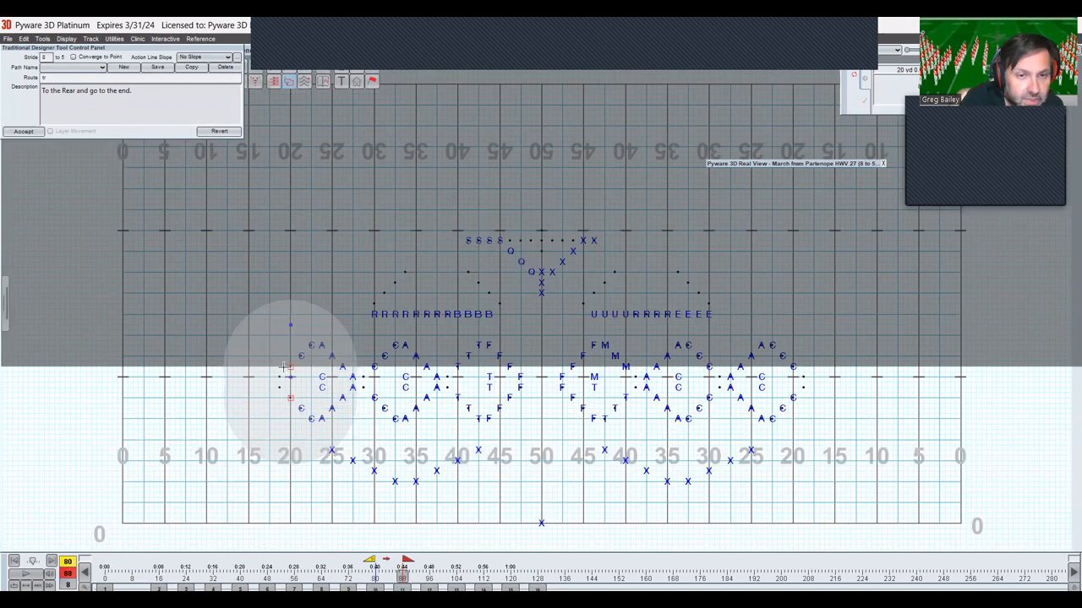
key("Return")
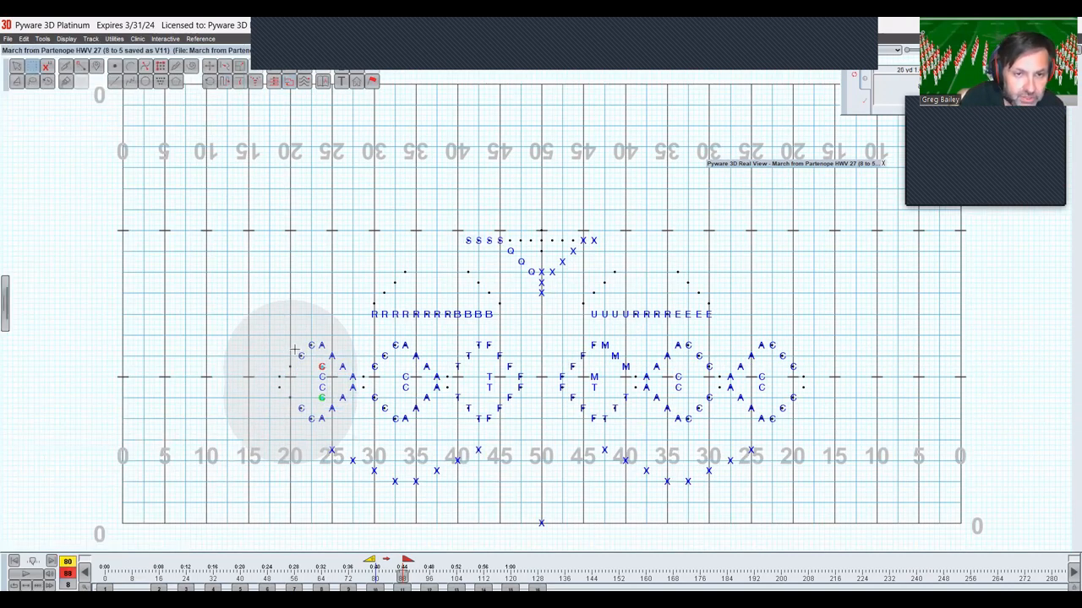
Route the next C pair inward in the leftmost diamond with "tr" so it extends the center C column at both ends
left_click_drag(295, 350, 307, 416)
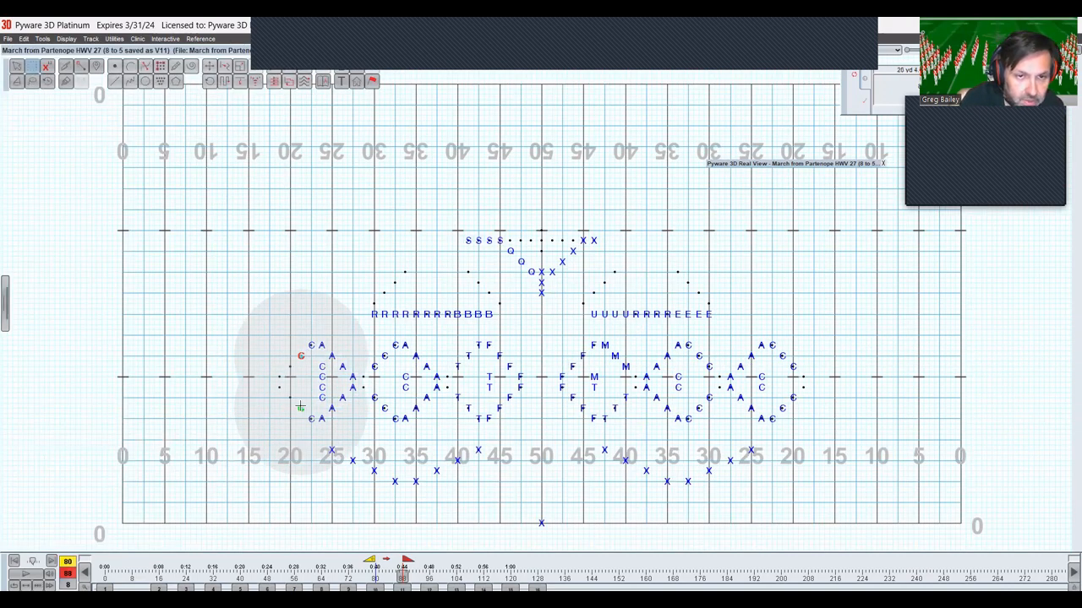
left_click(291, 83)
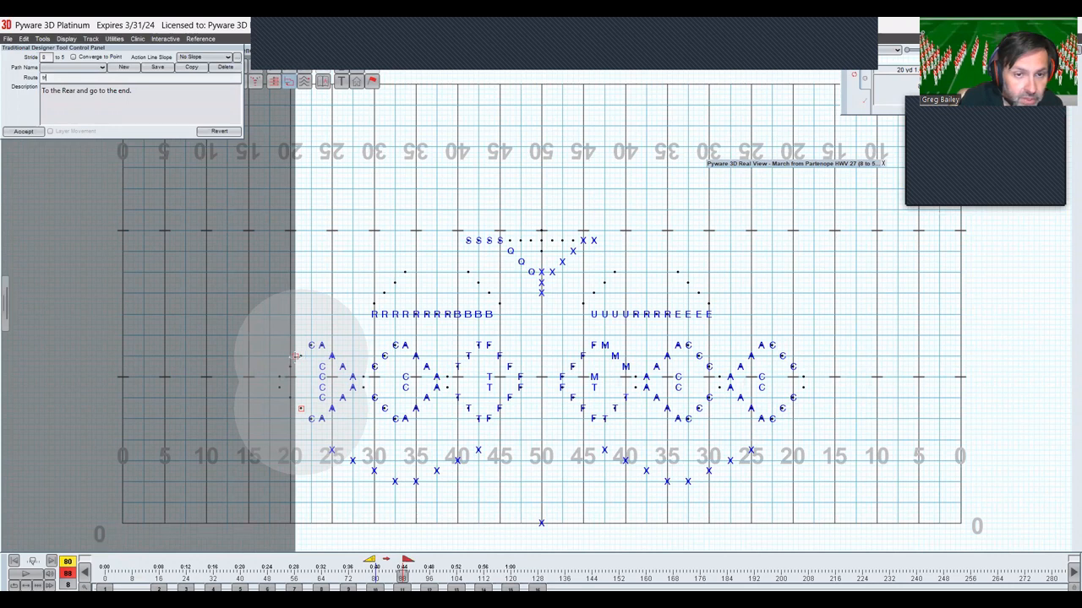
left_click(291, 357)
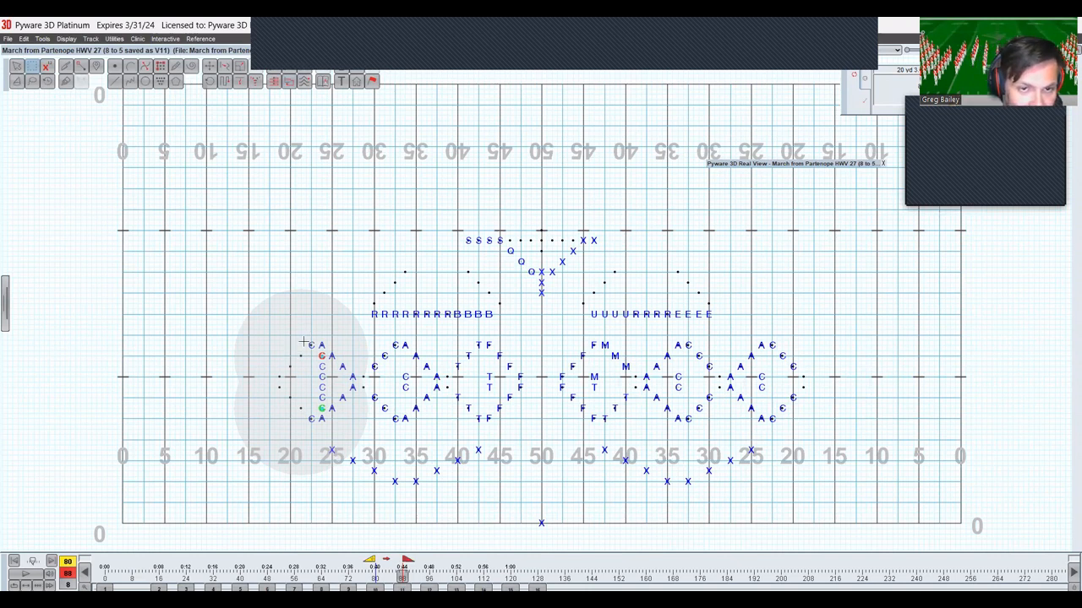
Route the C pair at the top and bottom of the leftmost diamond with "tr" to complete the vertical C column
left_click_drag(304, 342, 318, 443)
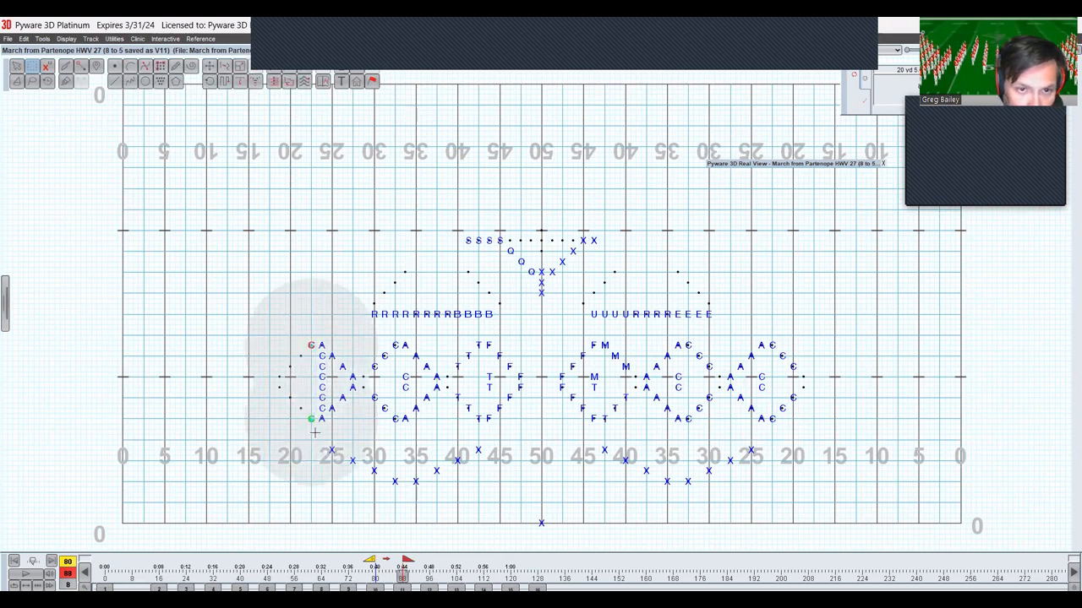
left_click(290, 88)
key("Return")
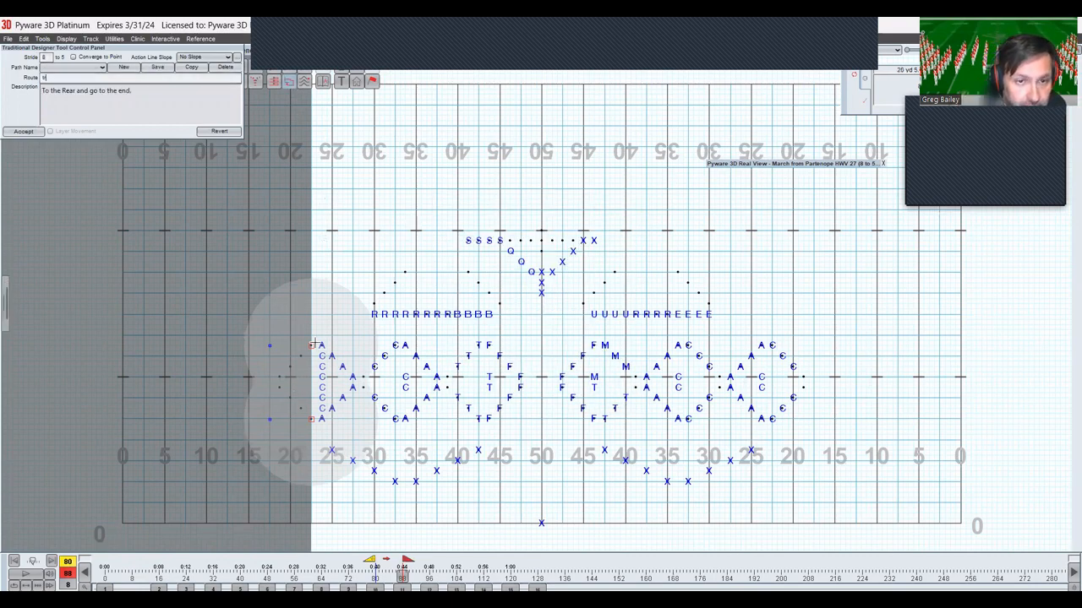
left_click(308, 345)
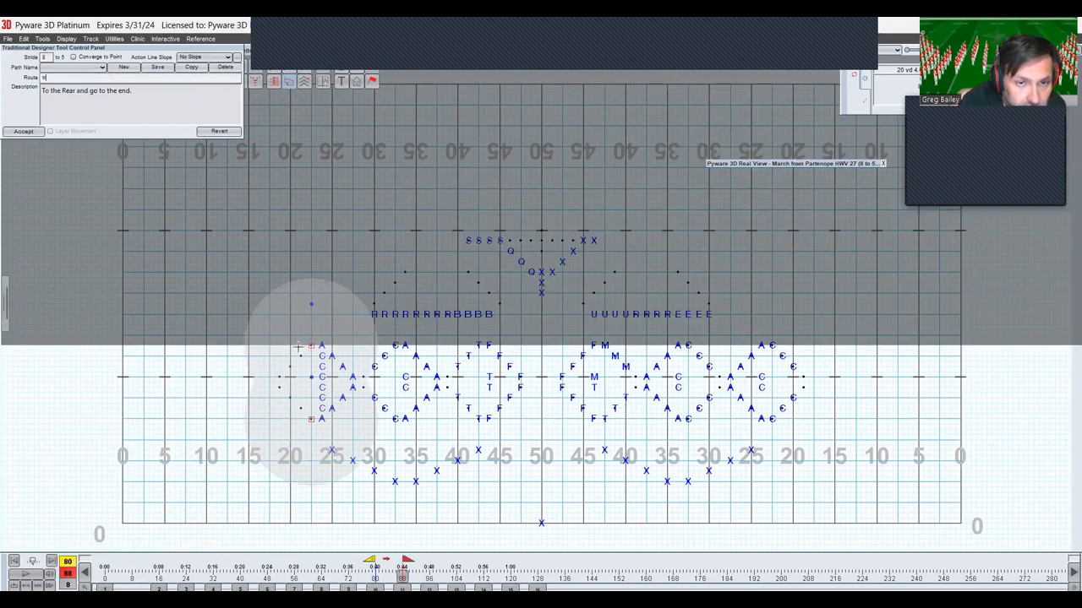
left_click(297, 347)
key("Return")
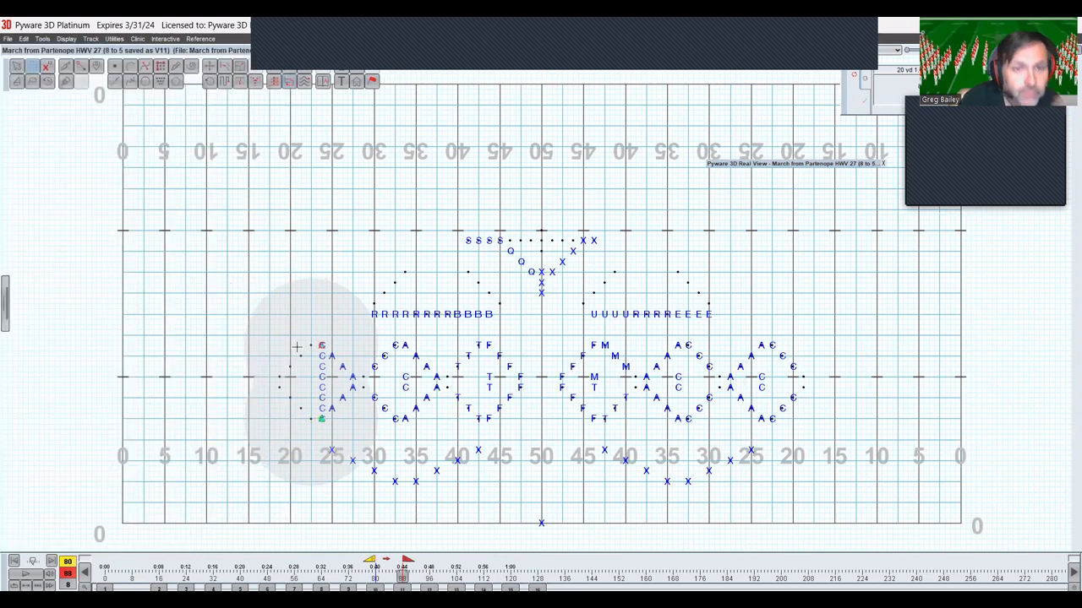
left_click(339, 335)
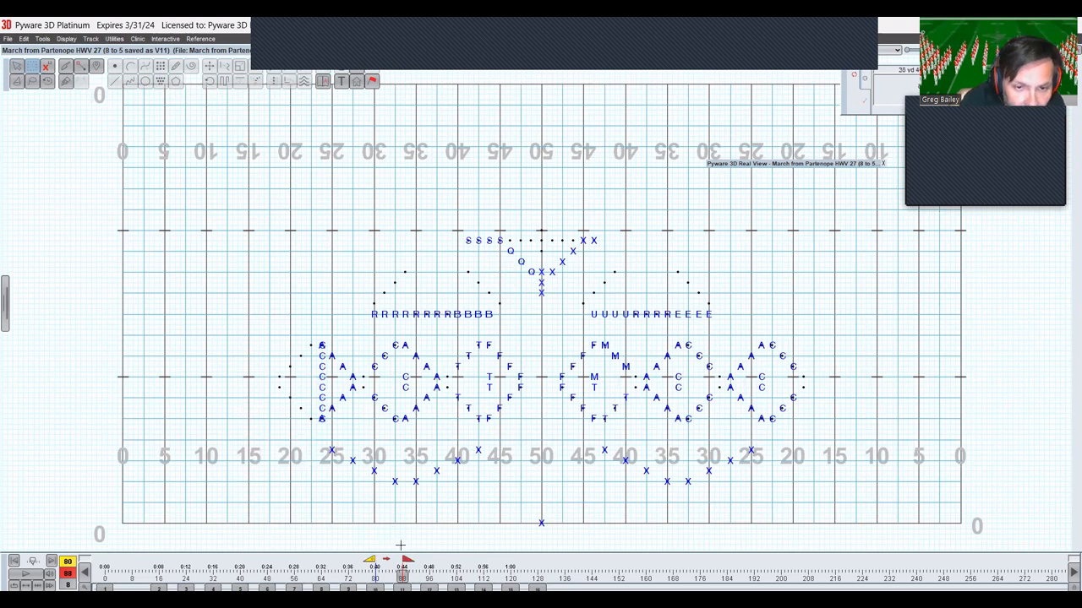
Route the top and bottom A pair of the leftmost diamond with "tr", shifting the action line so the pair lands clear of the C column
left_click_drag(407, 561, 392, 566)
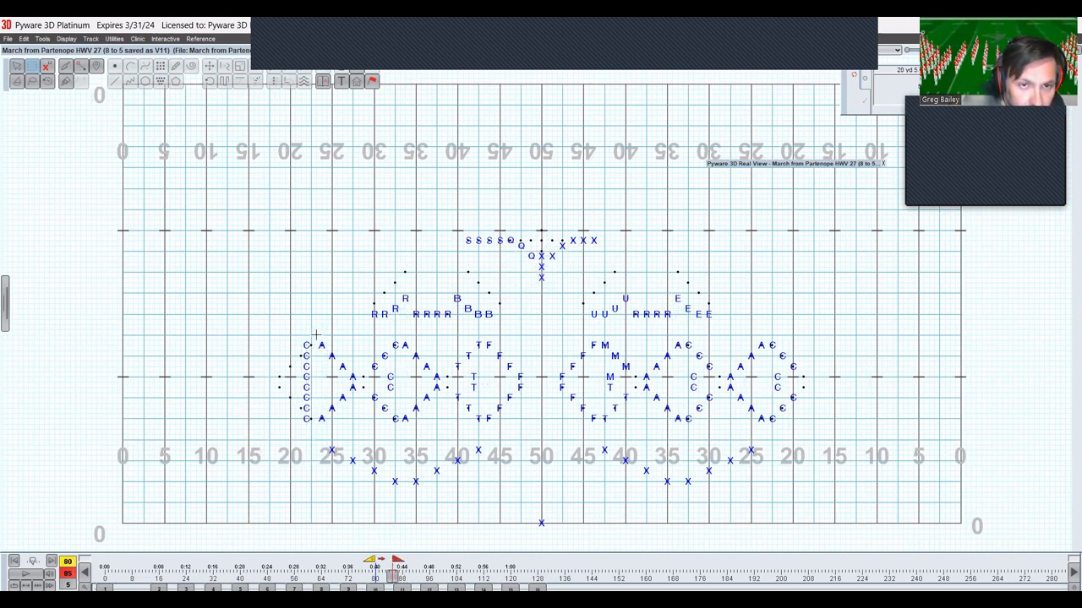
left_click_drag(317, 339, 324, 440)
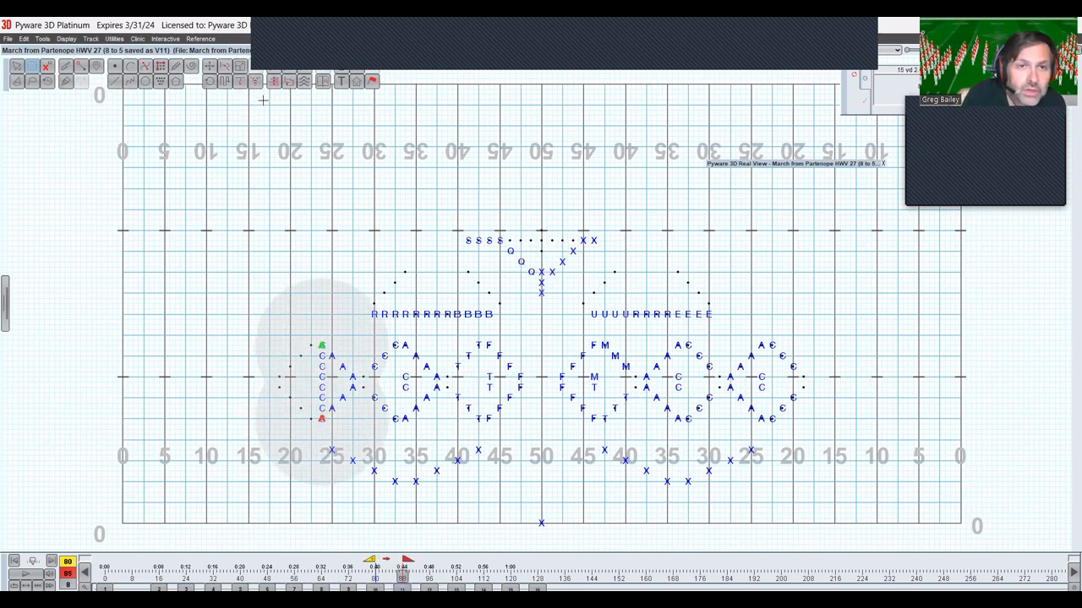
left_click(289, 81)
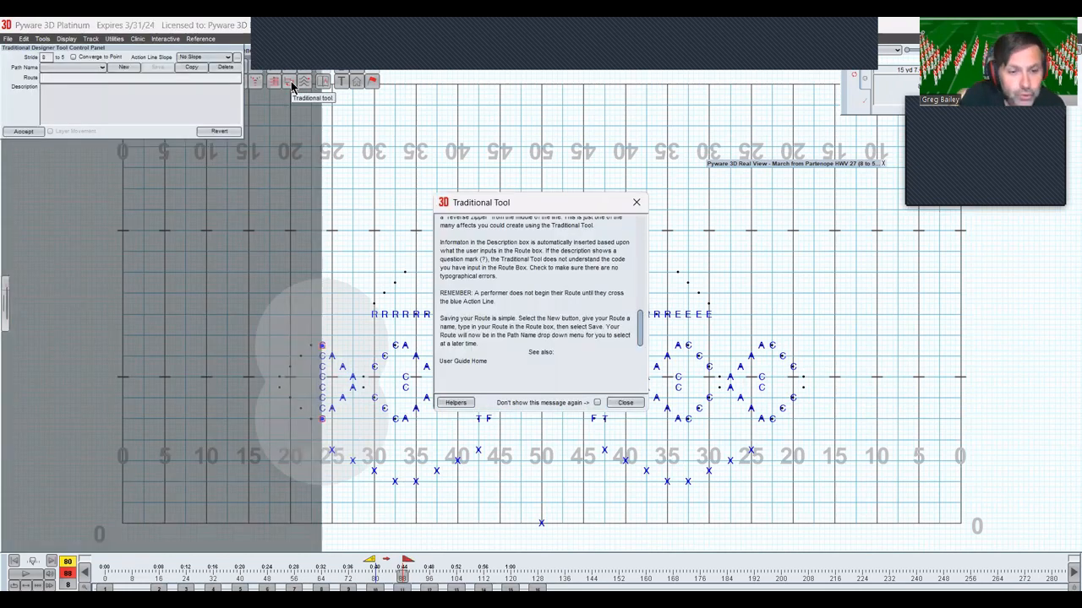
key("Escape")
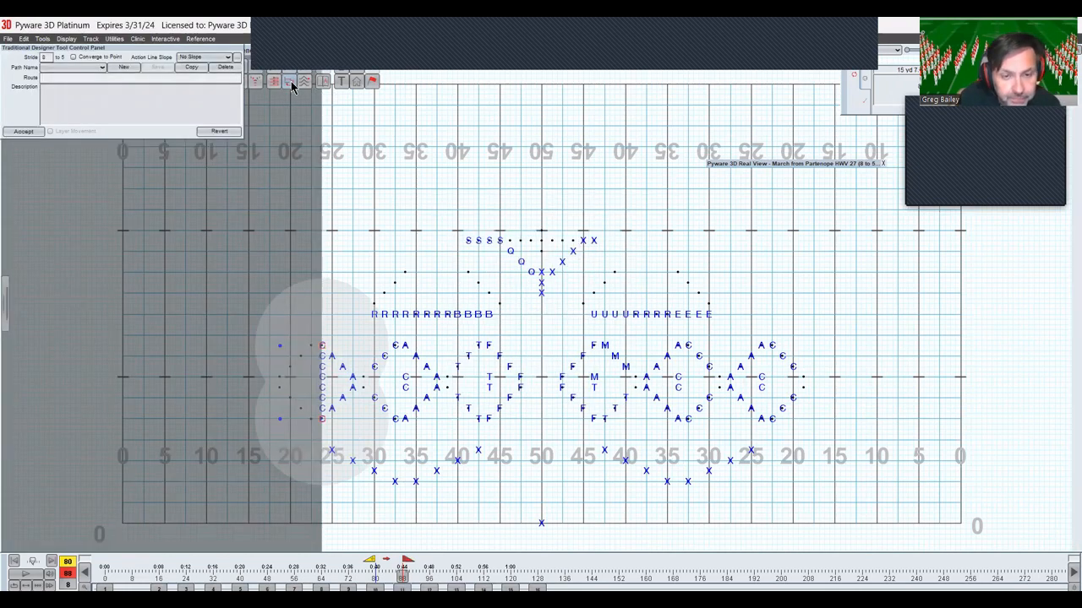
type("r")
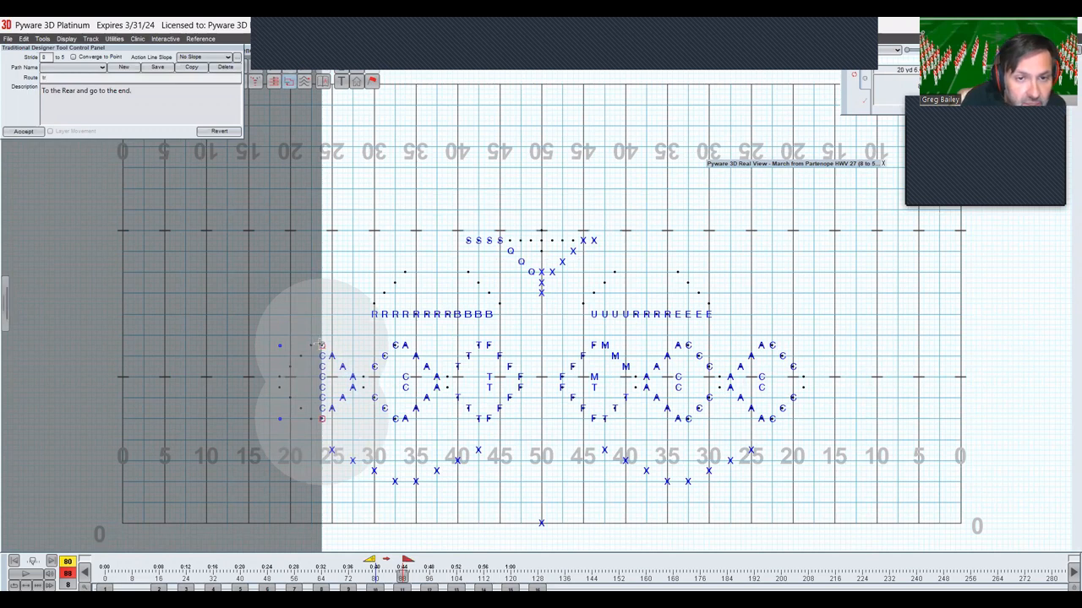
left_click_drag(322, 346, 310, 346)
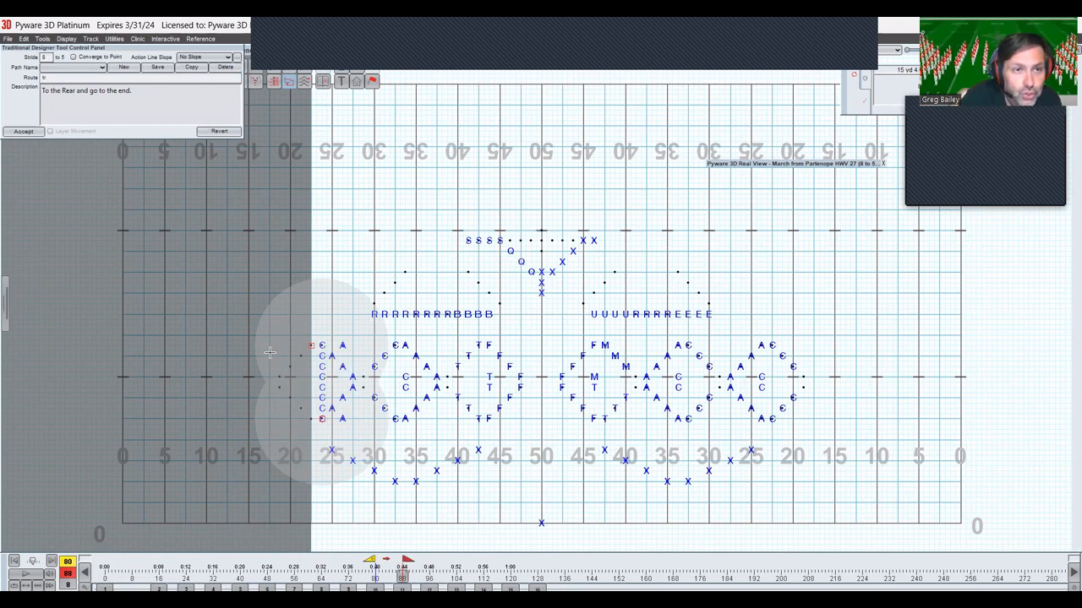
key("Return")
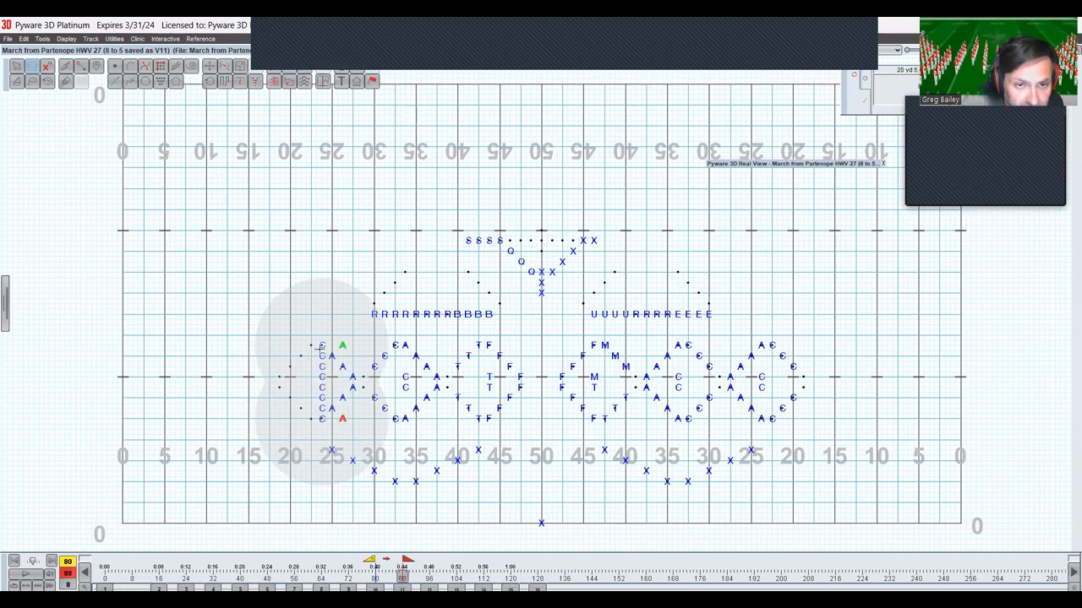
Route the second A pair of the leftmost diamond with "tr", placing the action line so it lines up with the outermost A pair
left_click_drag(328, 351, 339, 425)
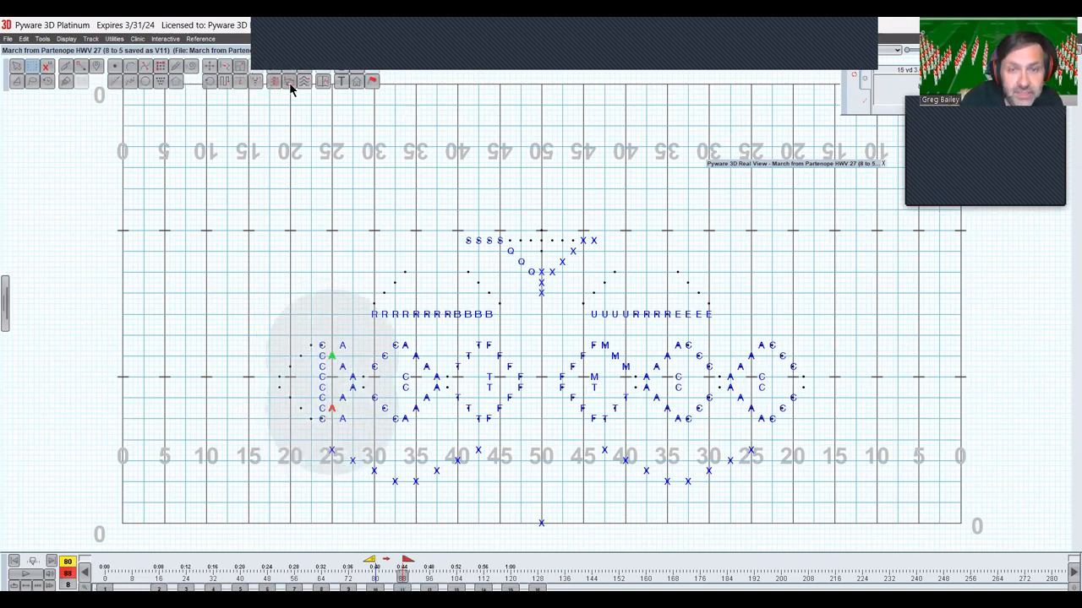
left_click(290, 82)
left_click(622, 401)
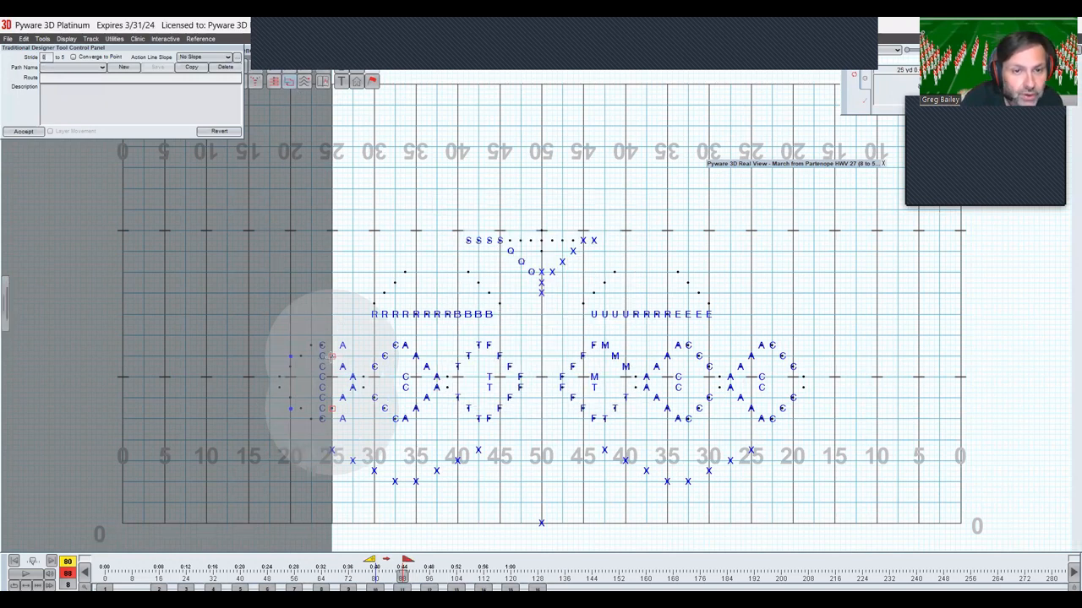
left_click_drag(330, 356, 315, 356)
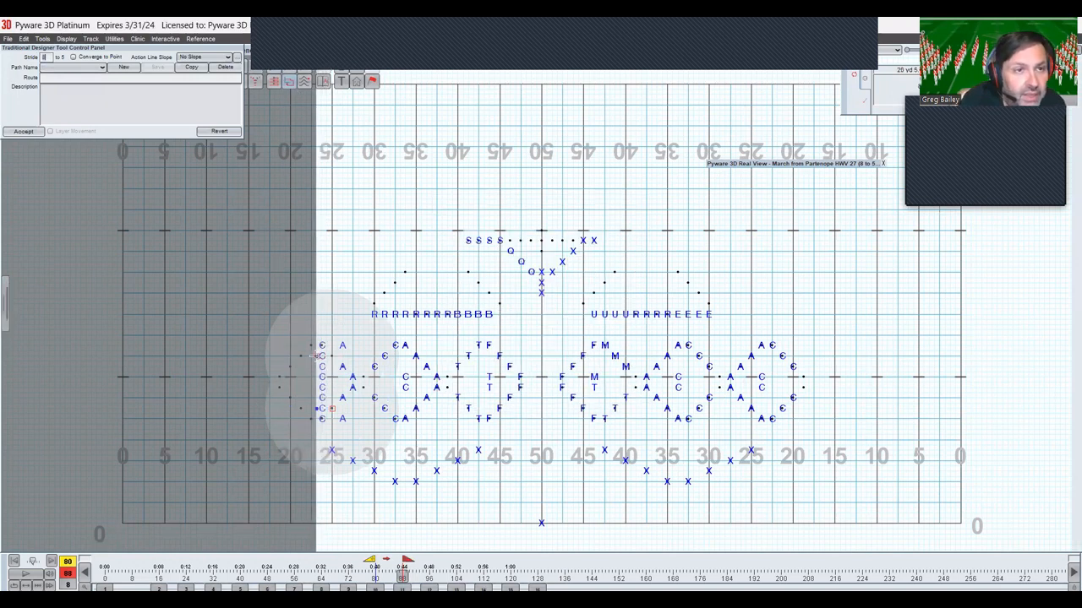
type("tr")
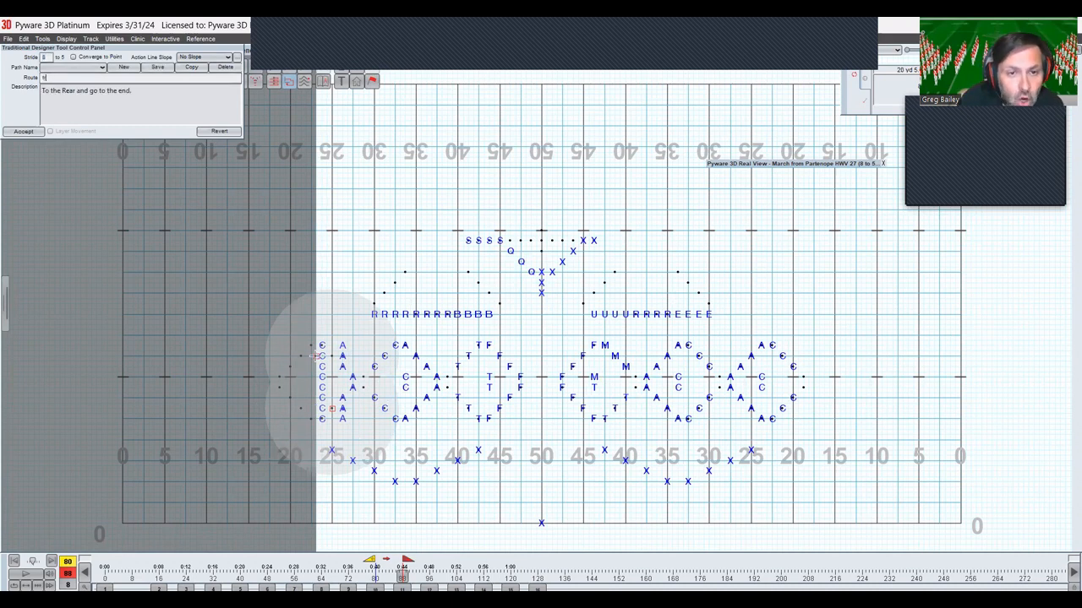
key("Return")
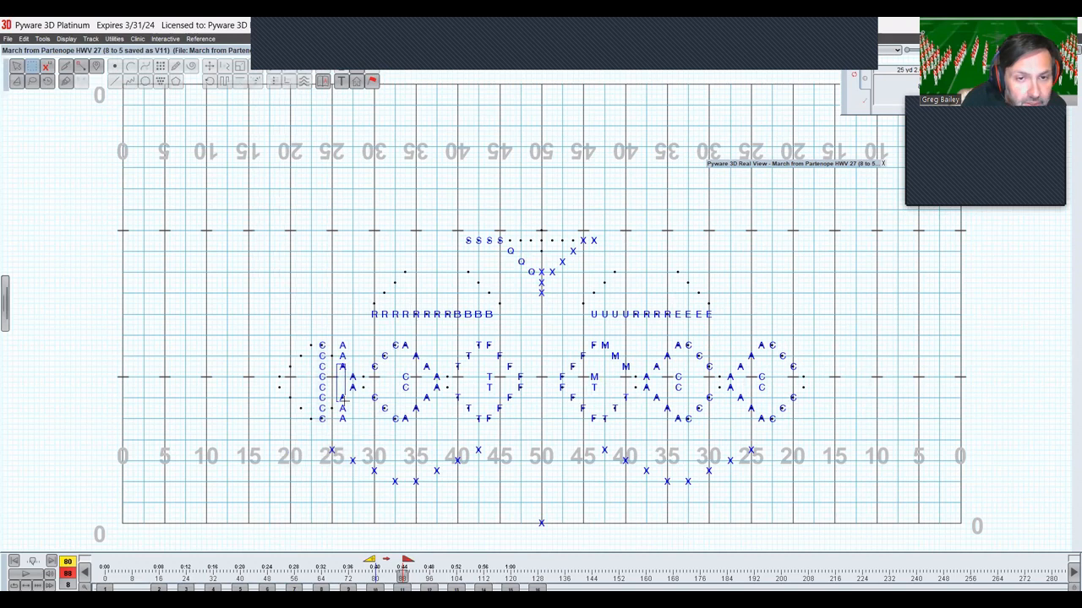
Route the third A pair of the leftmost diamond with "tr", placing the action line on the C column so the pair returns to the A column
left_click_drag(344, 402, 345, 402)
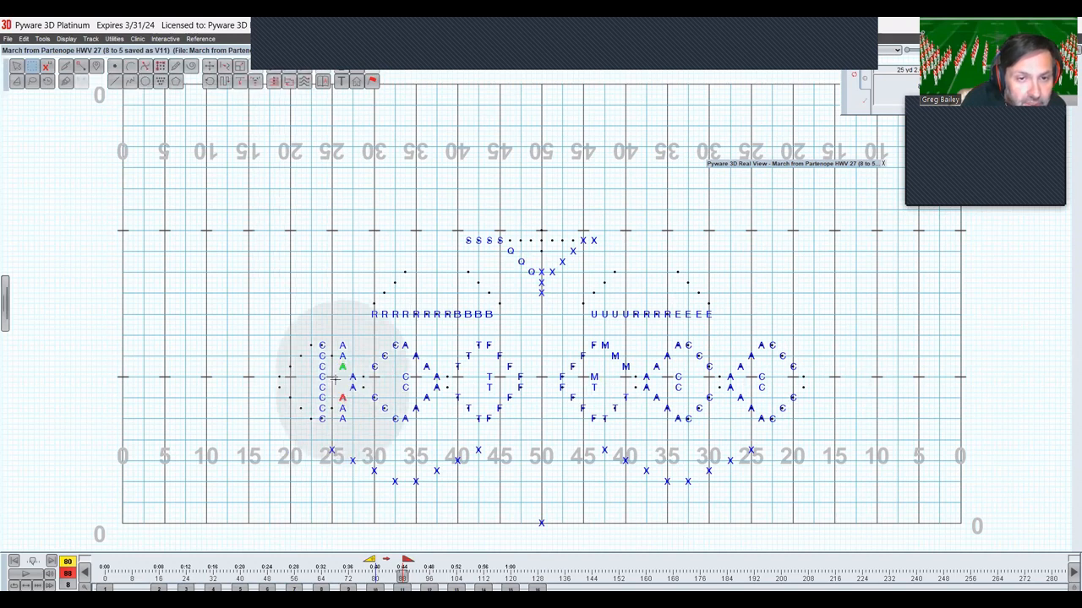
left_click(289, 81)
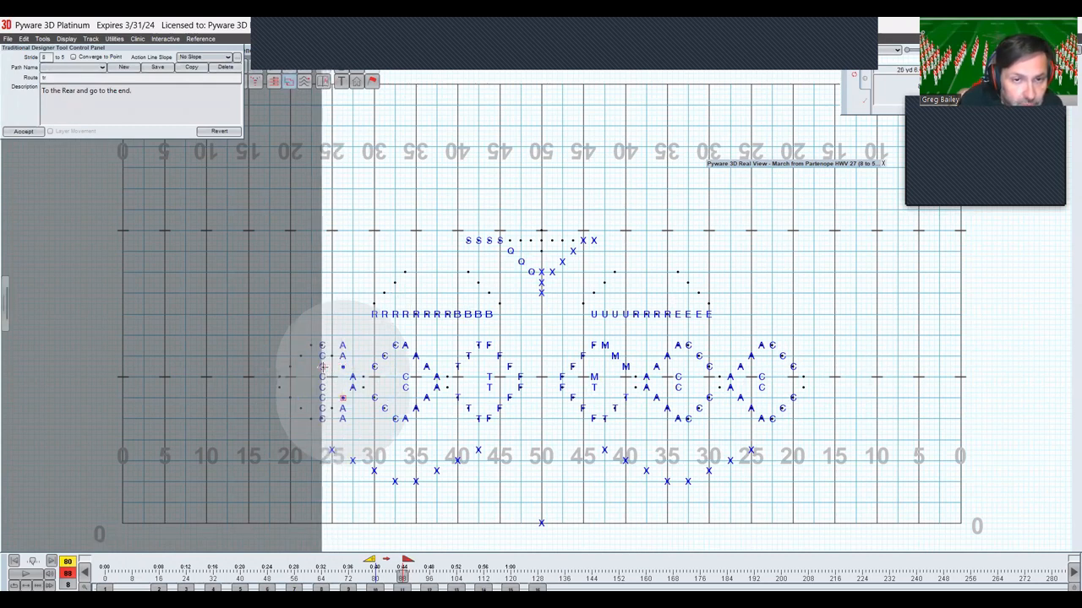
left_click(323, 367)
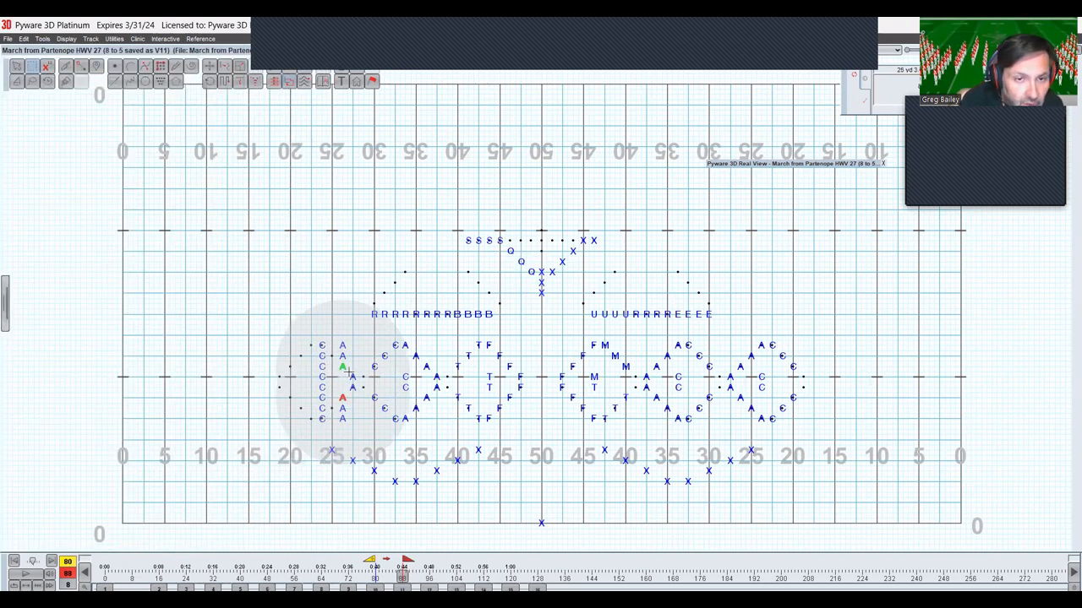
Route the middle A pair at the inner point of the leftmost diamond with "tr" to complete the vertical A column
left_click_drag(349, 372, 359, 394)
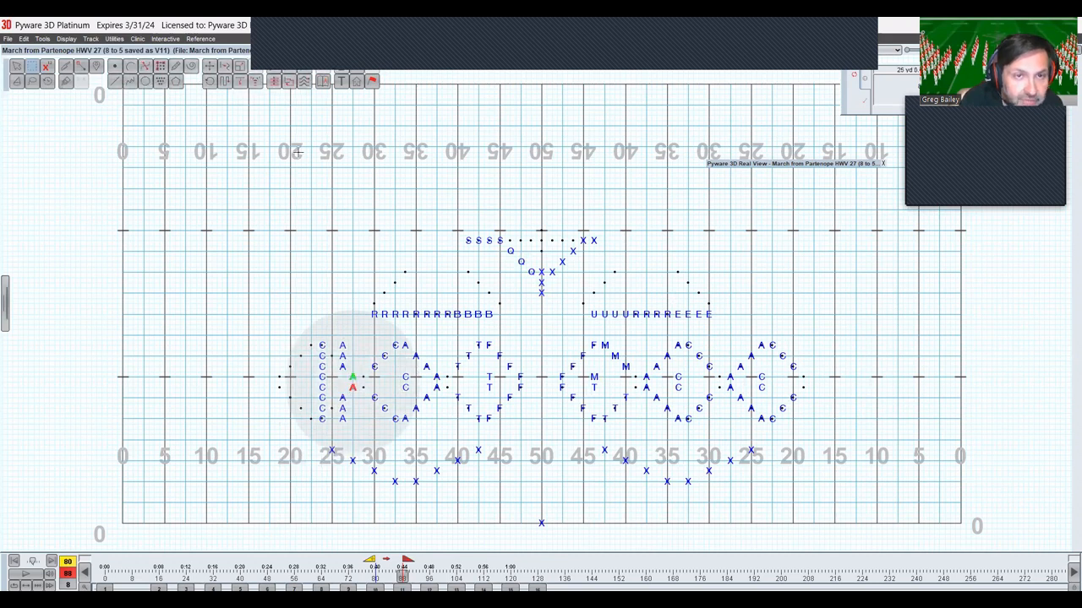
left_click(288, 83)
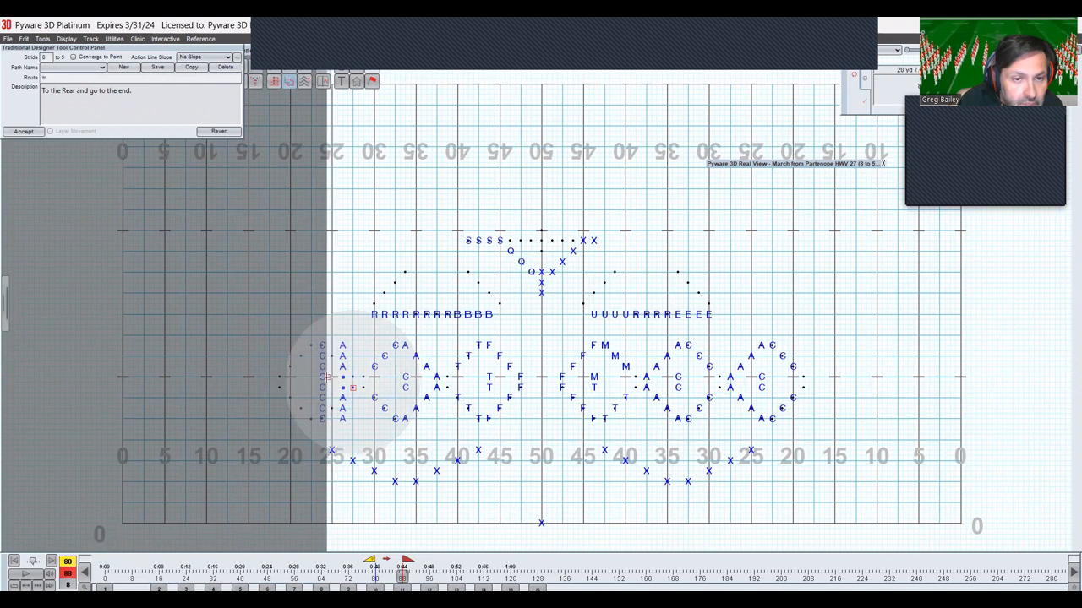
left_click(328, 376)
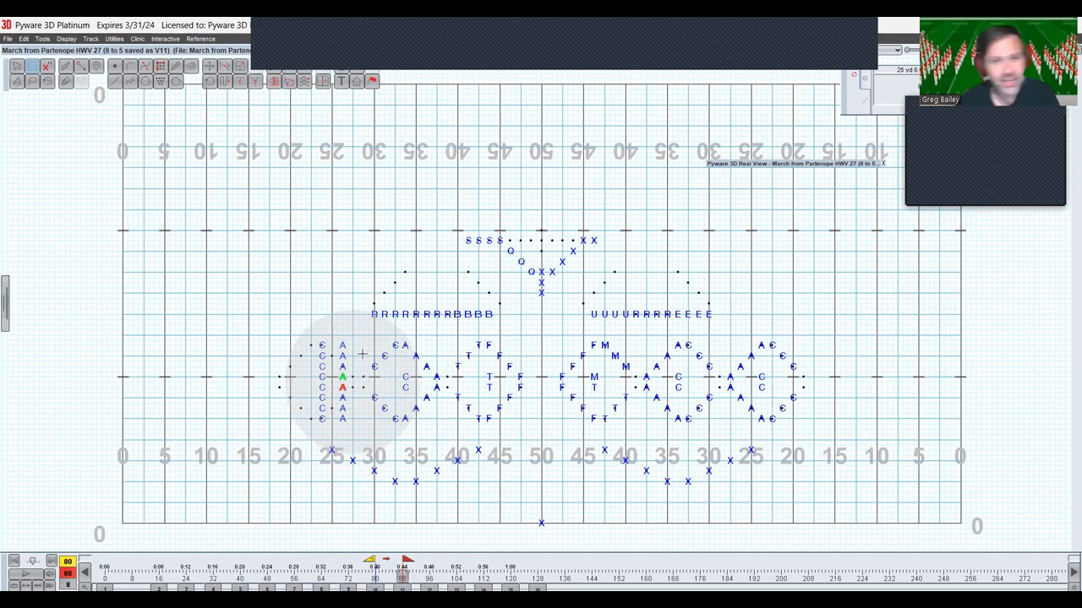
left_click(362, 353)
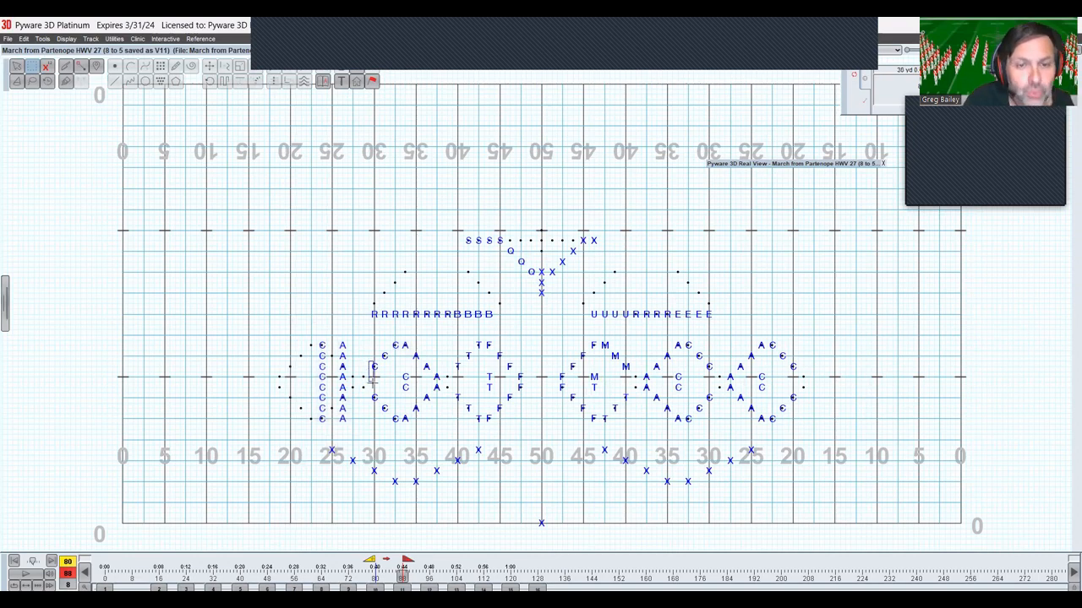
Route the outermost remaining C pair of the second diamond with "tr", shifting the action line so the pair joins the C column
left_click_drag(370, 362, 385, 412)
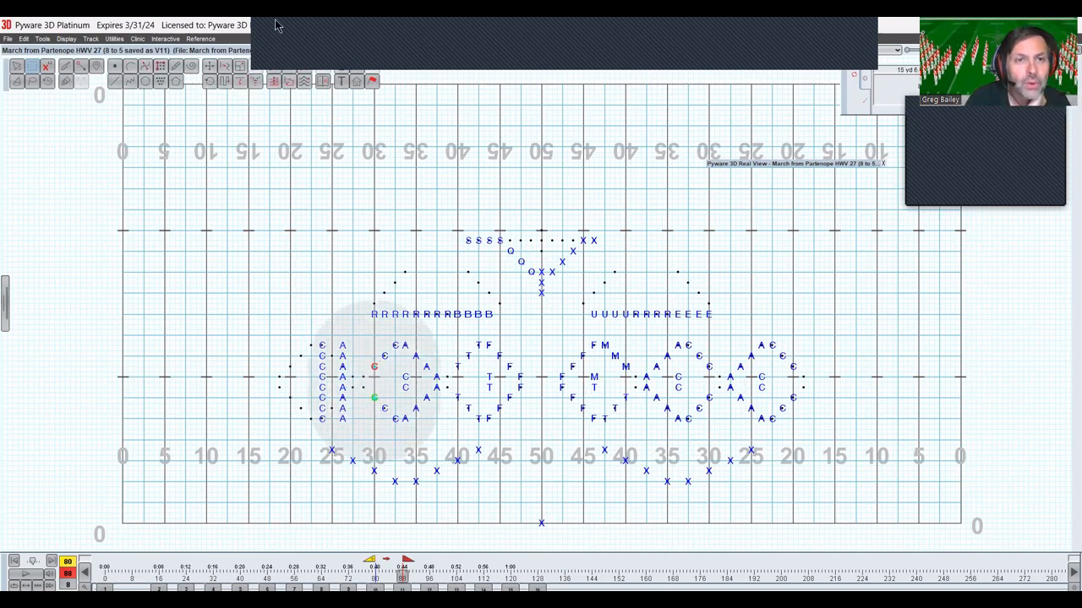
left_click(287, 84)
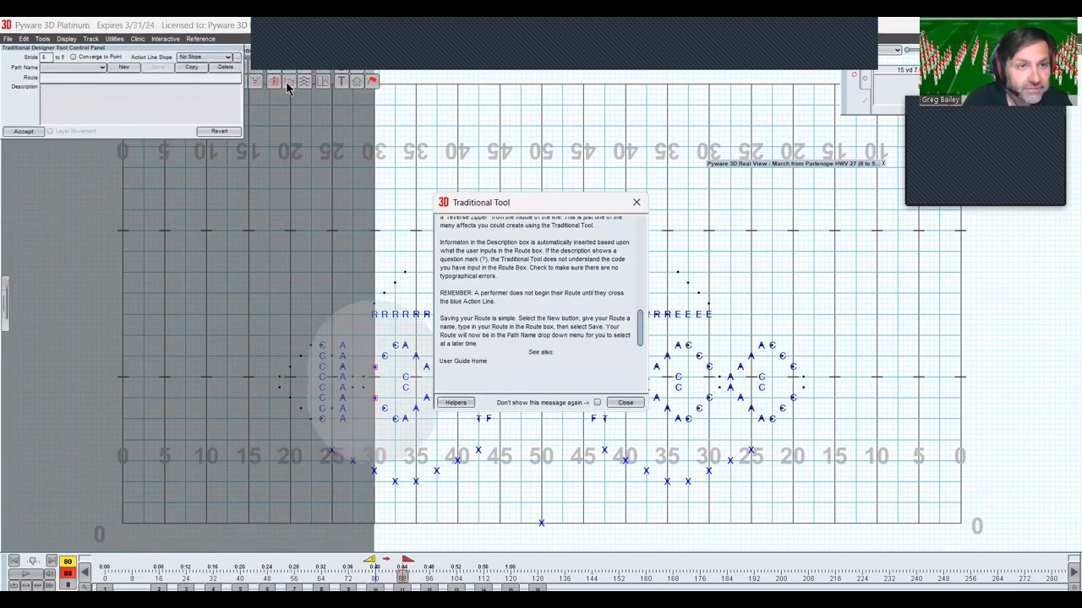
key("Escape")
type("tr")
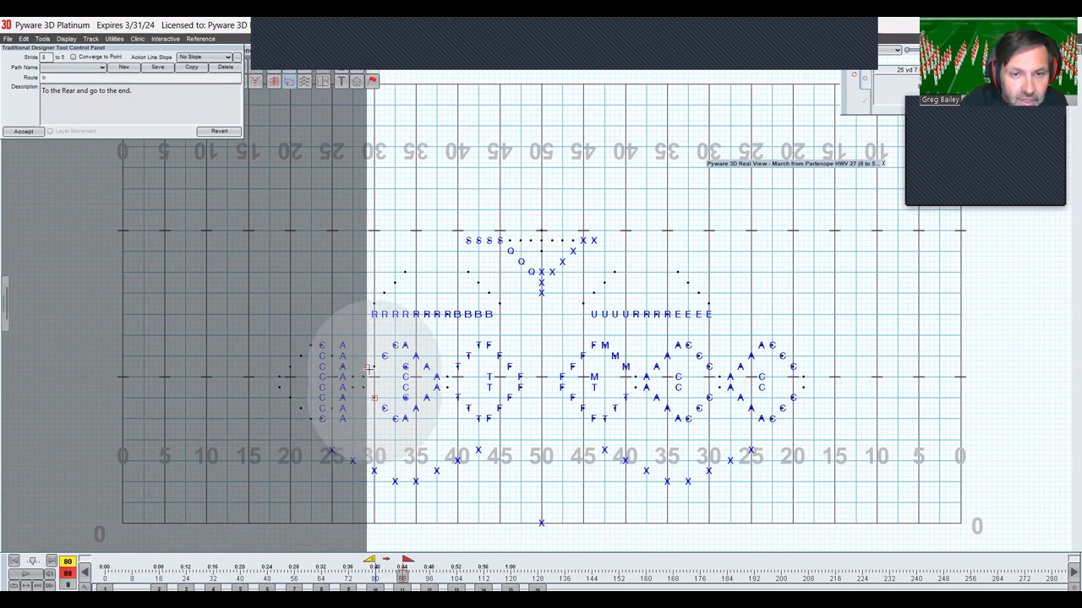
key("Return")
Route the next C pair of the second diamond, second from its top and bottom, with "tr" so it lines up in the C column
left_click_drag(381, 350, 389, 429)
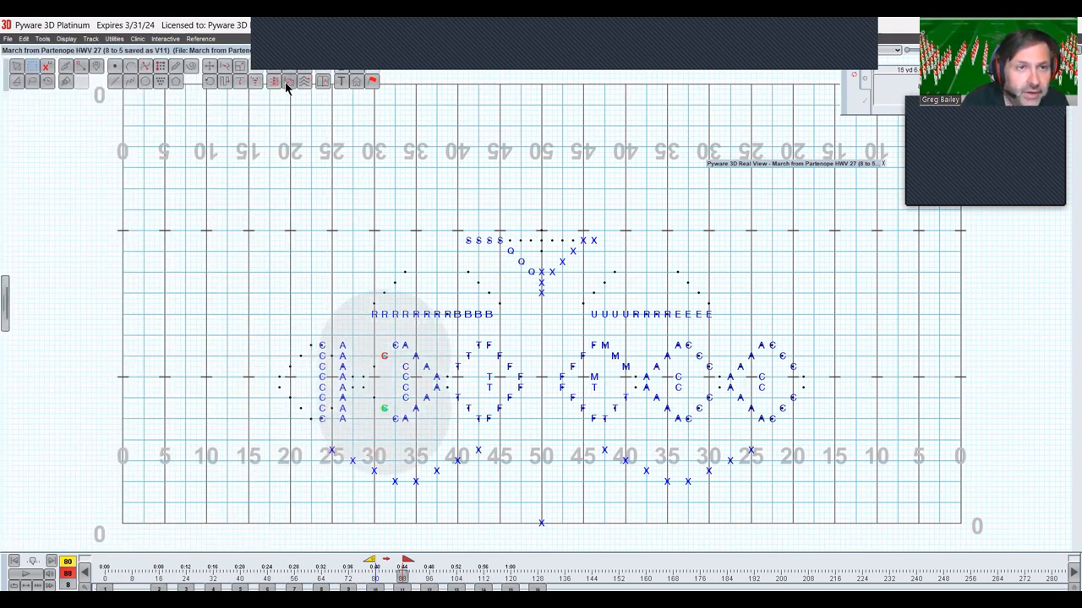
left_click(287, 83)
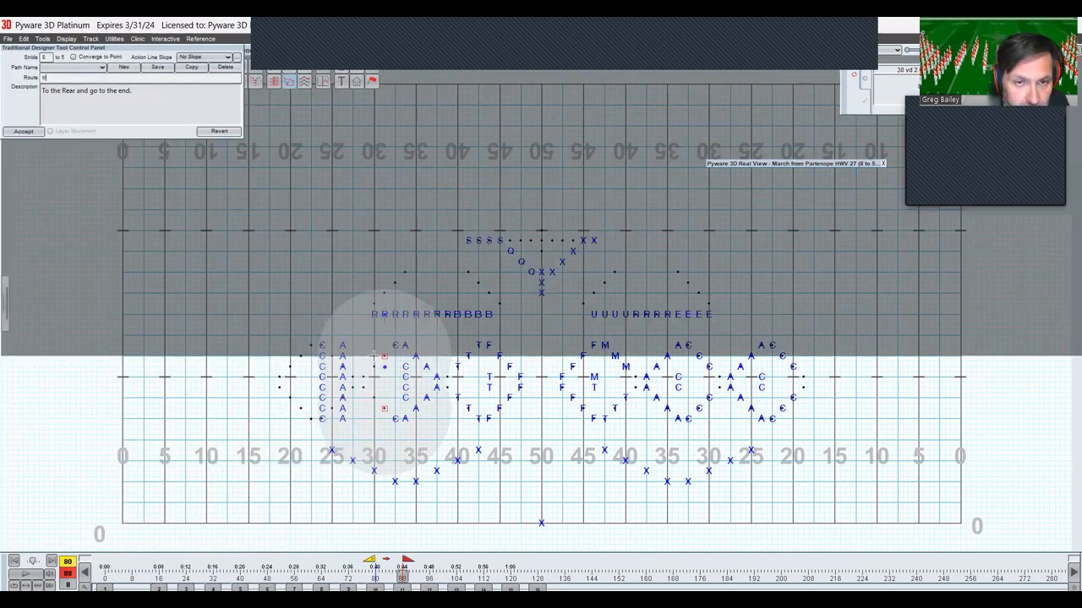
left_click(372, 355)
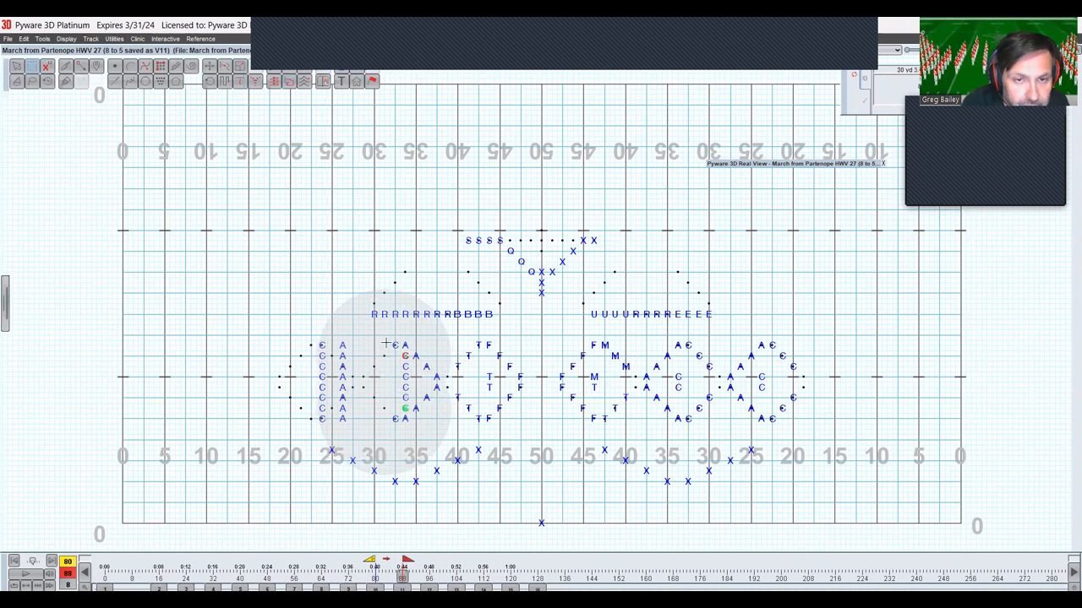
left_click(401, 342)
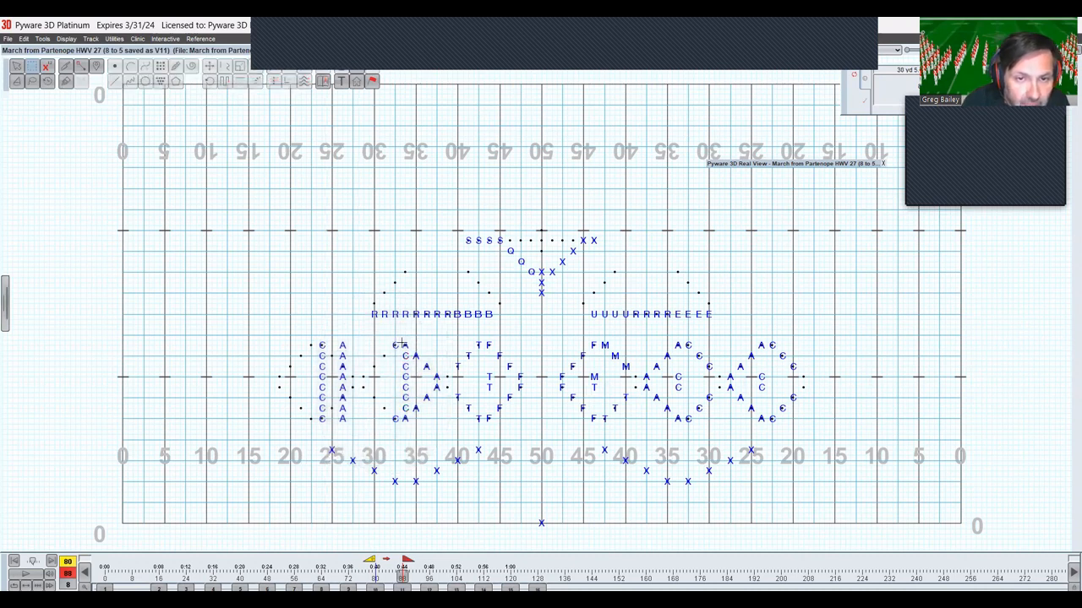
Route the top and bottom A pair of the second diamond with "tr", placing the action line on the neighbouring top C
left_click(405, 346)
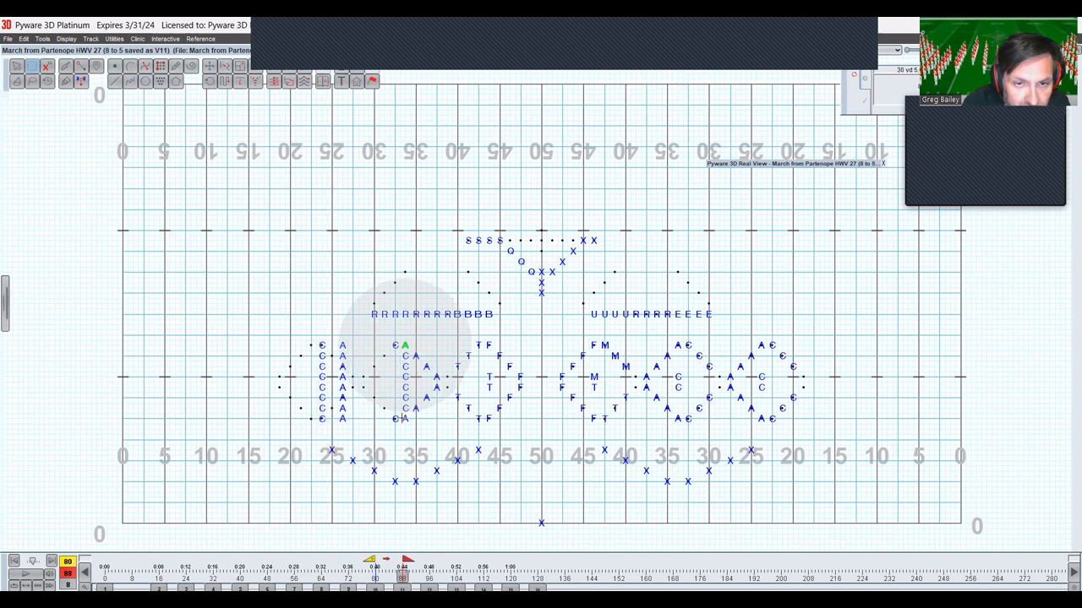
left_click(405, 419, "shift")
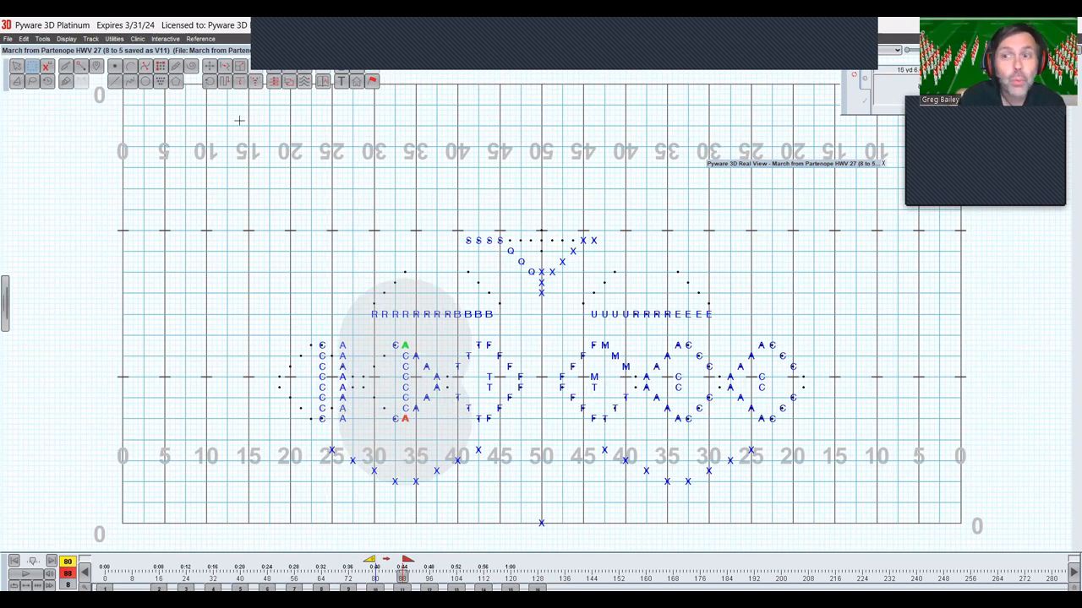
left_click(287, 81)
key("Return")
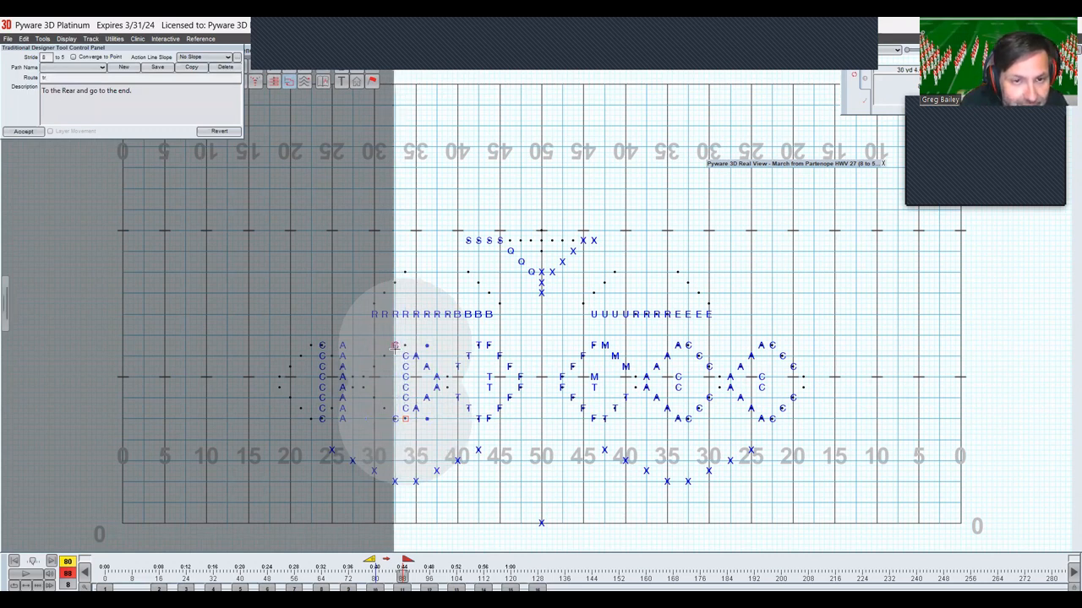
key("Return")
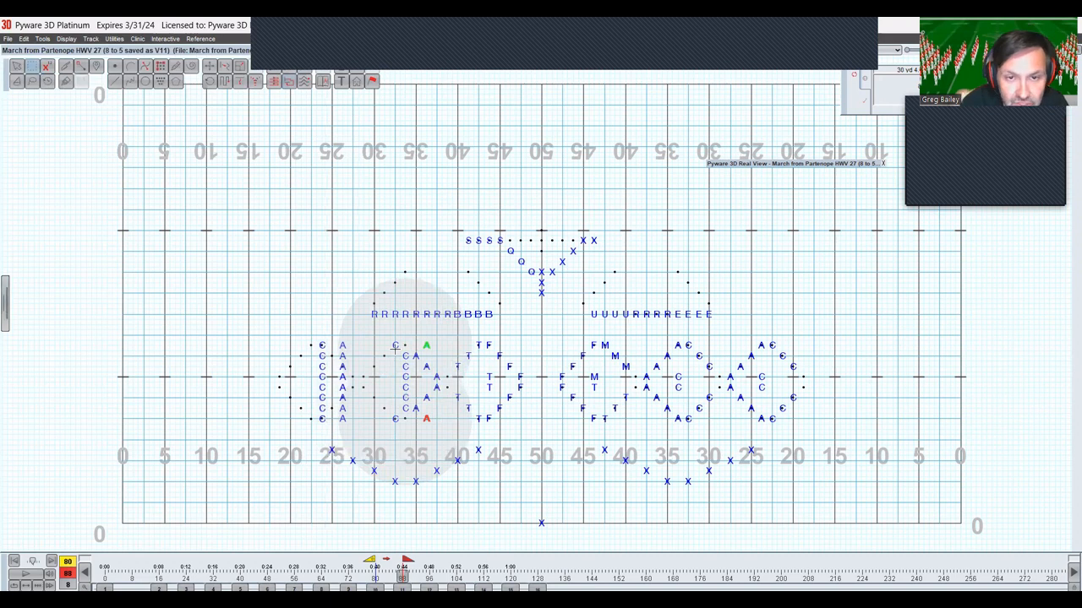
left_click(393, 384)
Route the top and bottom C pair of the second diamond with "tr" to complete its vertical C column
left_click_drag(388, 337, 399, 434)
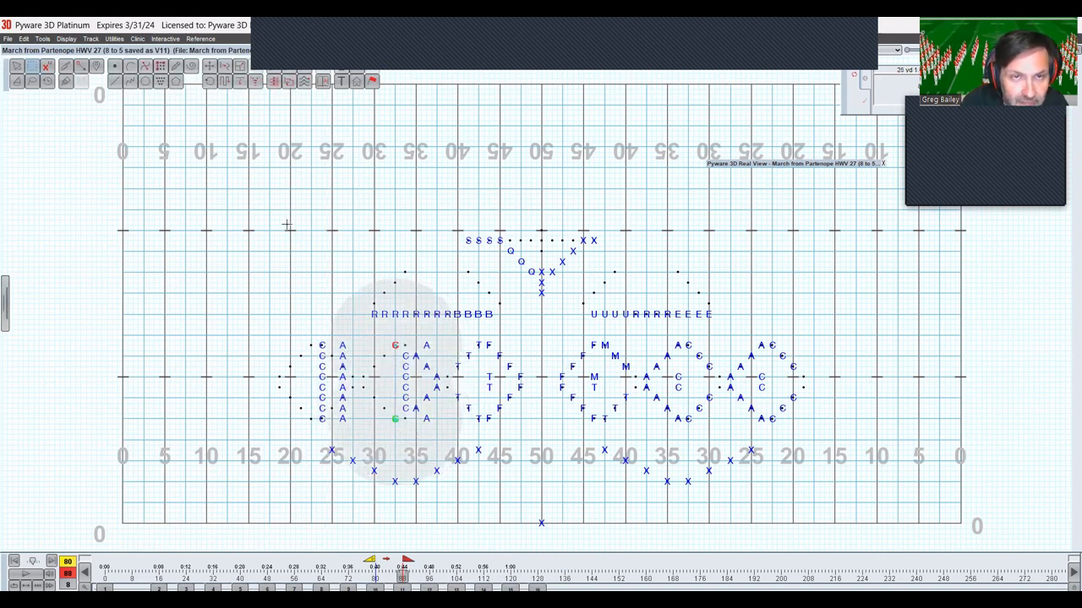
left_click(288, 82)
type("tr")
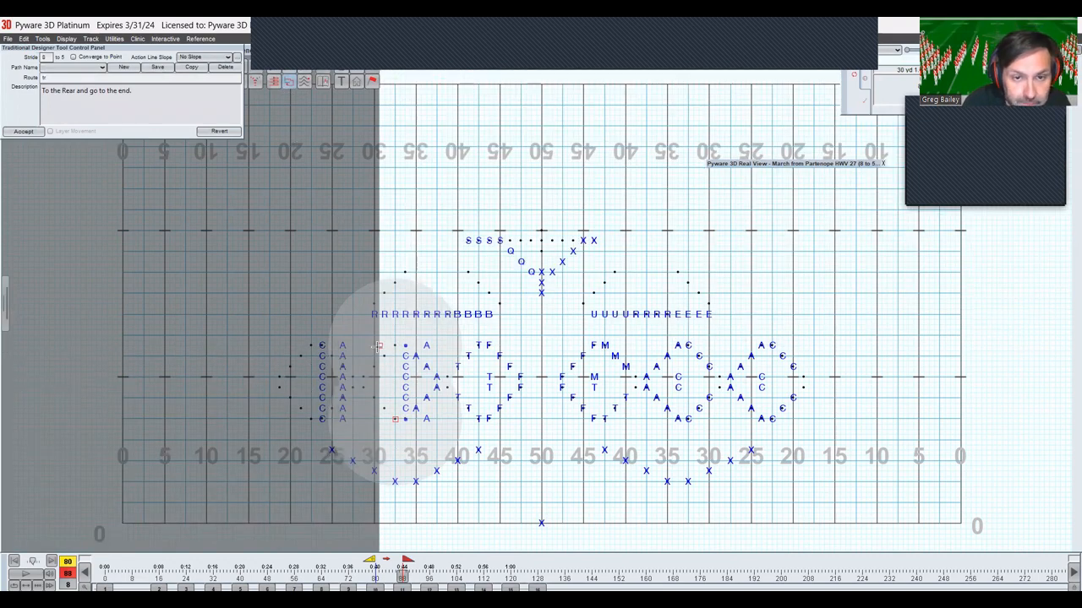
key("Return")
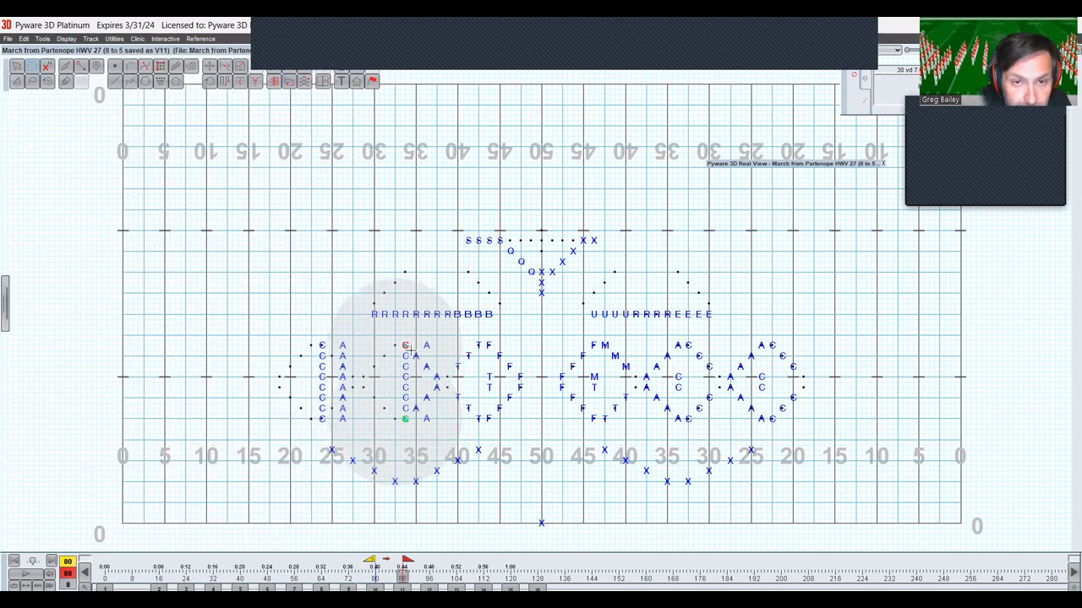
Route the second A pair of the second diamond with "tr", shifting the action line so it lines up with the outermost A pair
left_click_drag(411, 350, 420, 419)
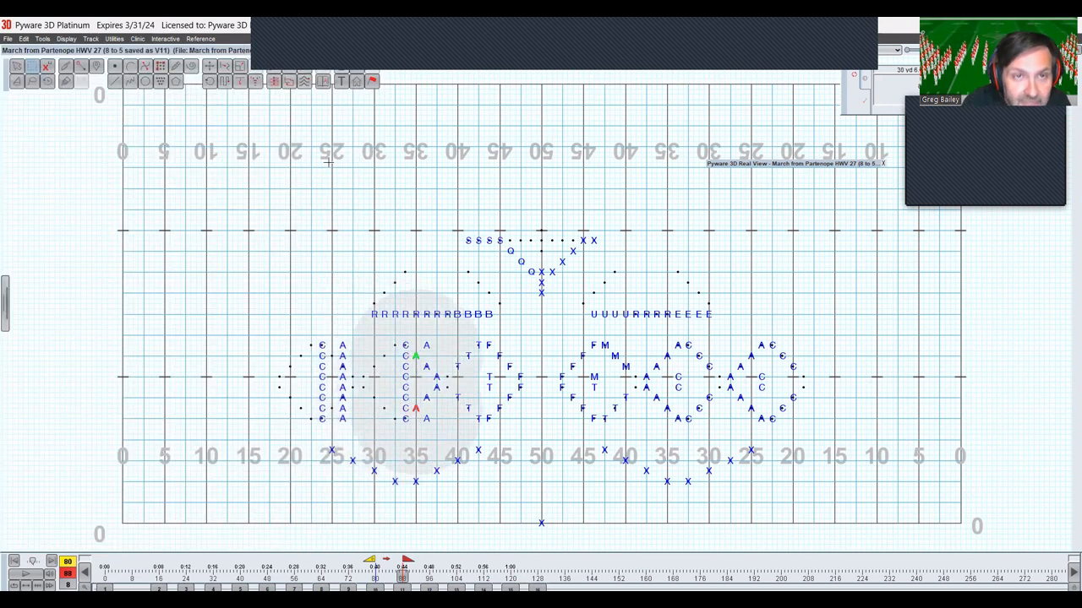
left_click(289, 81)
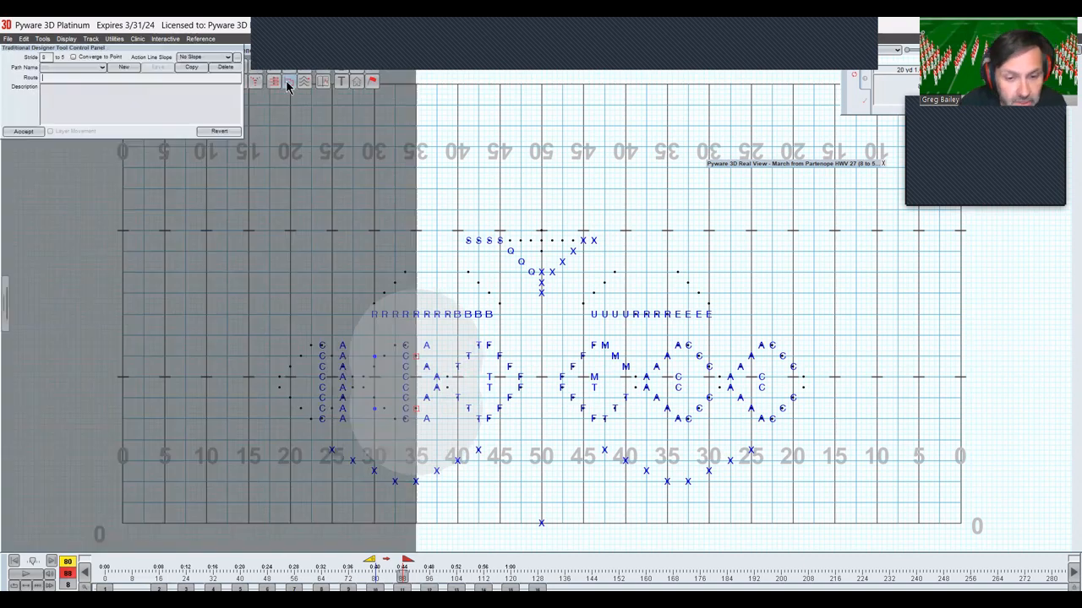
type("tr")
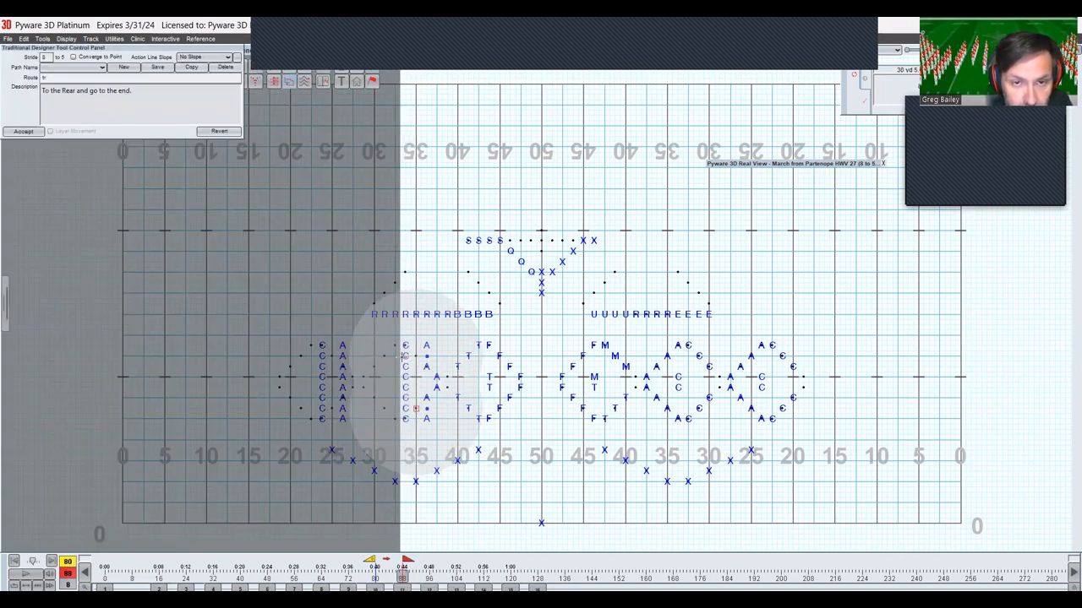
key("Return")
left_click(421, 371)
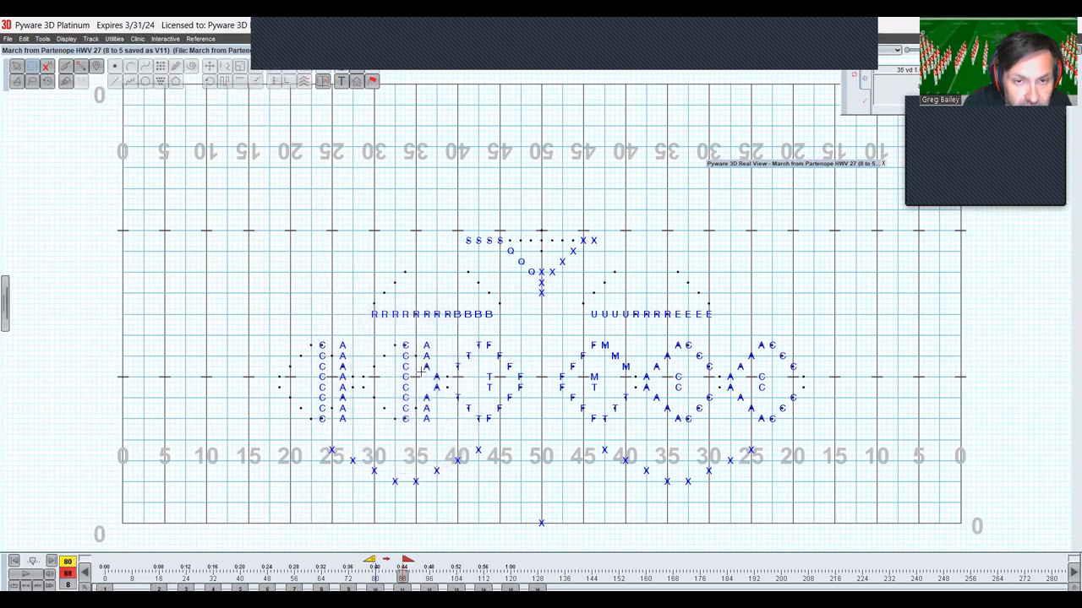
Route the third A pair of the second diamond with "tr" so it returns to the A column
left_click_drag(423, 362, 427, 399)
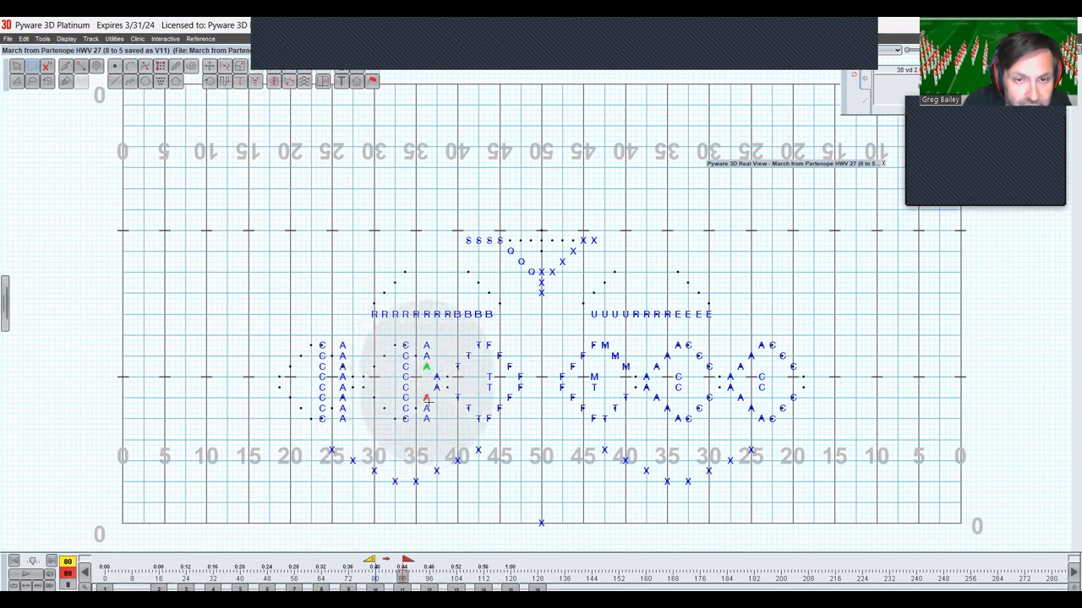
left_click(290, 82)
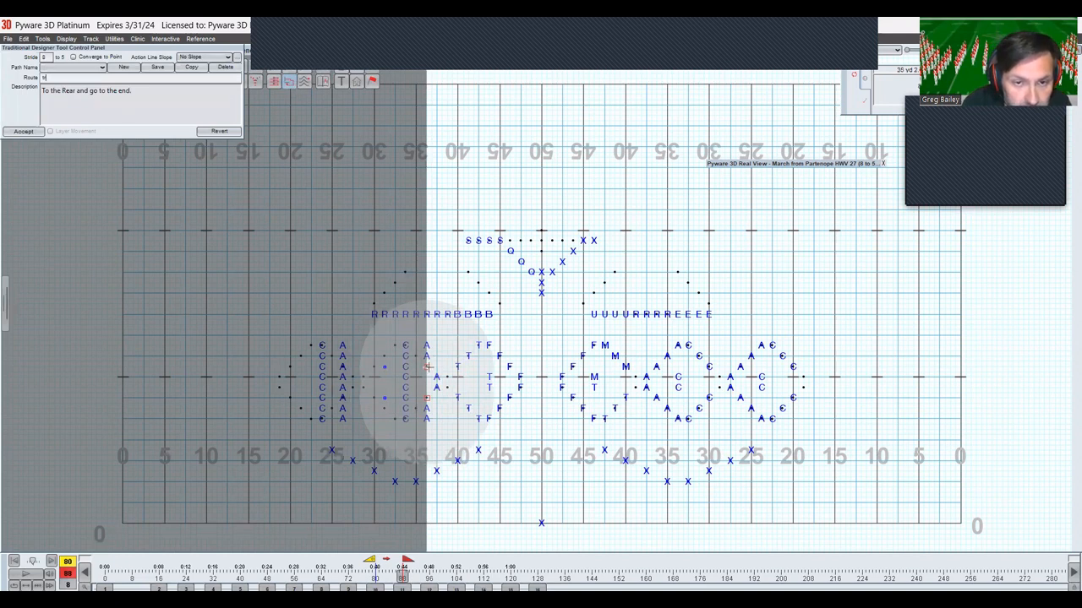
mouse_move(428, 367)
left_mouse_down()
mouse_move(406, 368)
mouse_move(442, 400)
left_mouse_up()
key("Return")
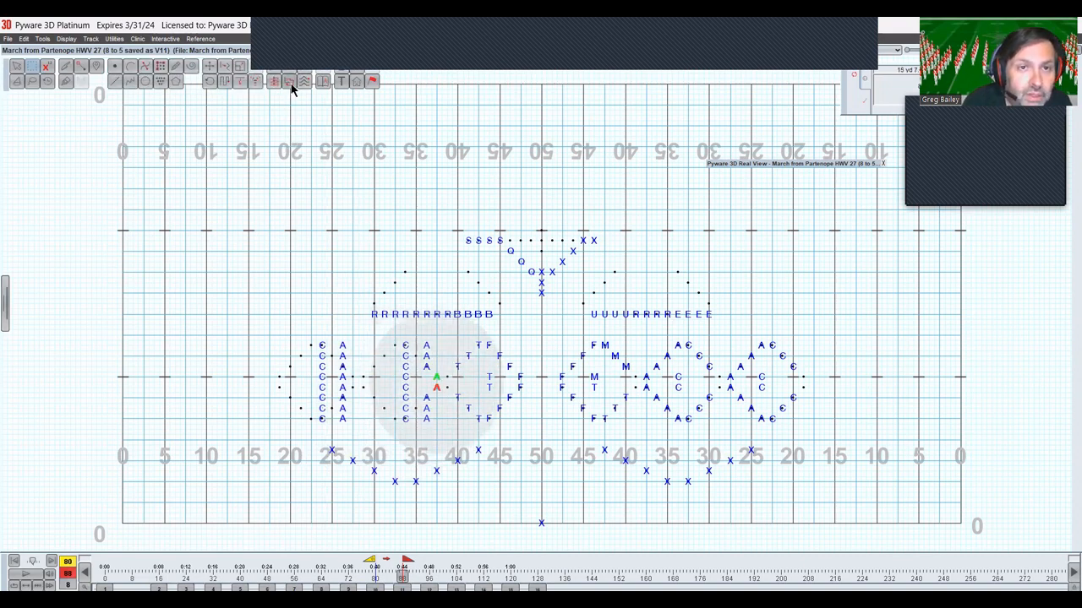
Route the middle A pair at the second diamond's inner point with "tr" to complete the A column, and save the file
left_click(289, 82)
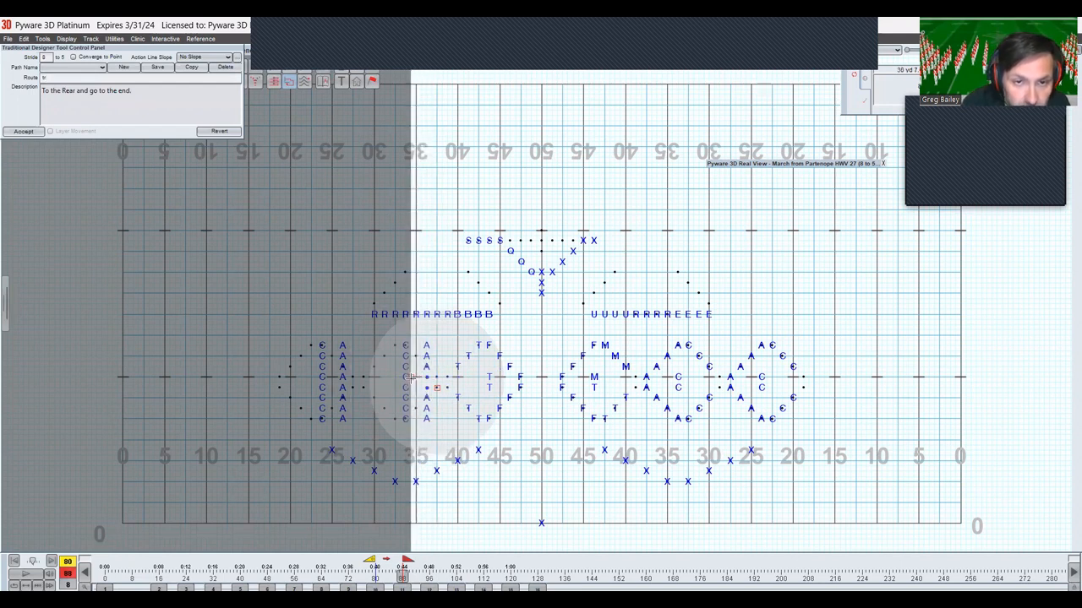
left_click(411, 377)
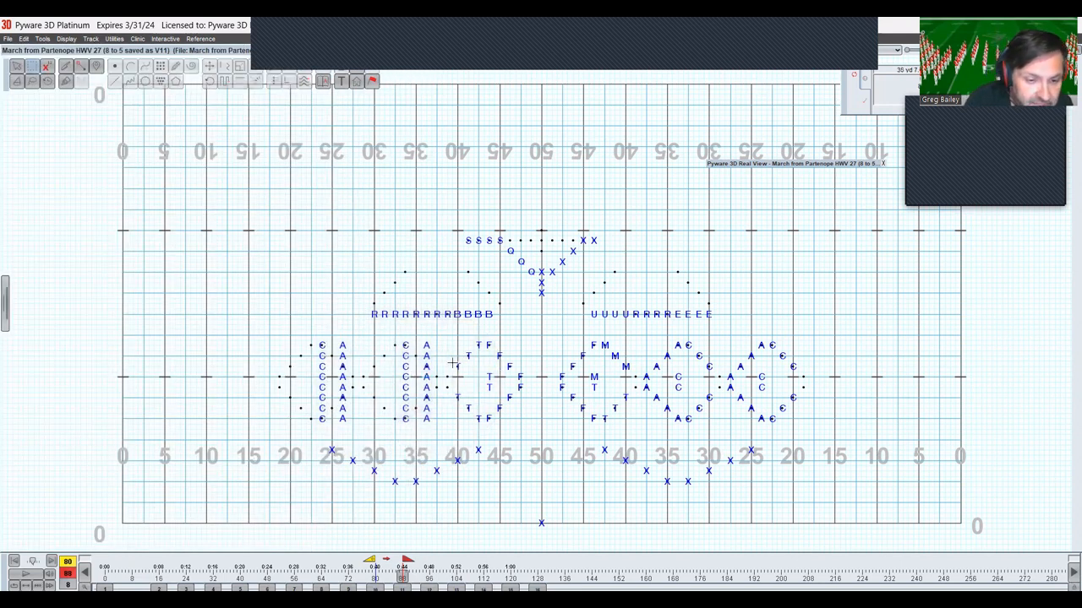
key("ctrl+s")
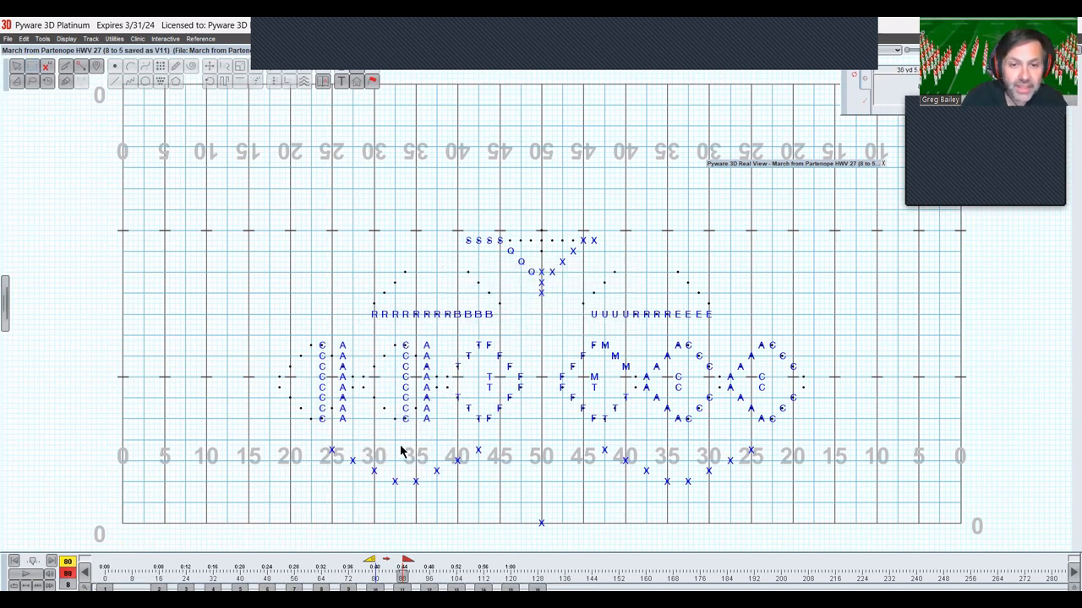
Route the top and bottom F pair of the third diamond with "tr", placing the action line on the neighbouring top T
left_click(488, 345)
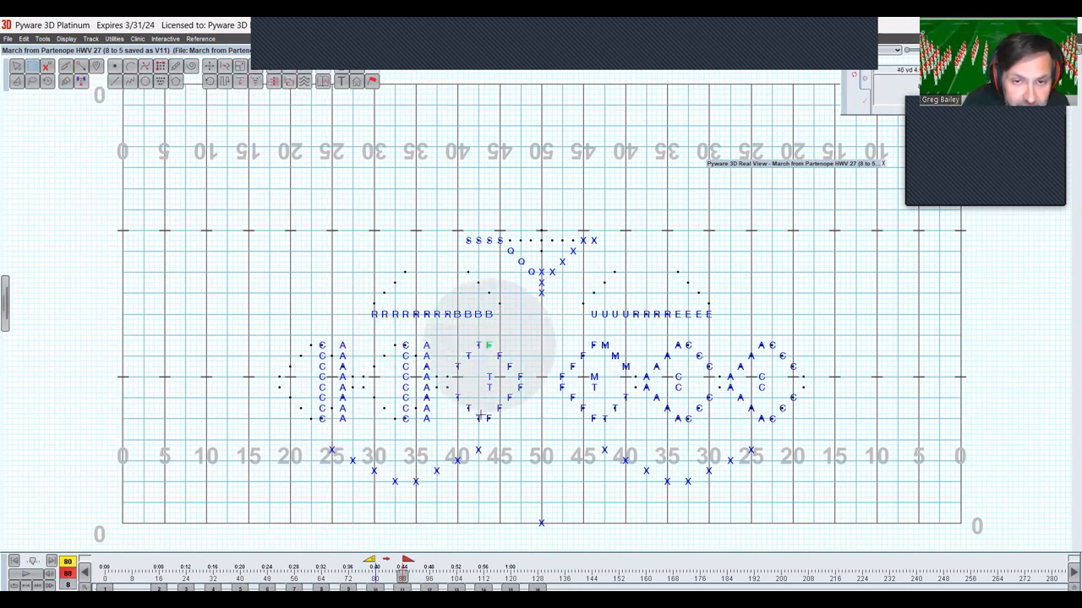
left_click(487, 418, "shift")
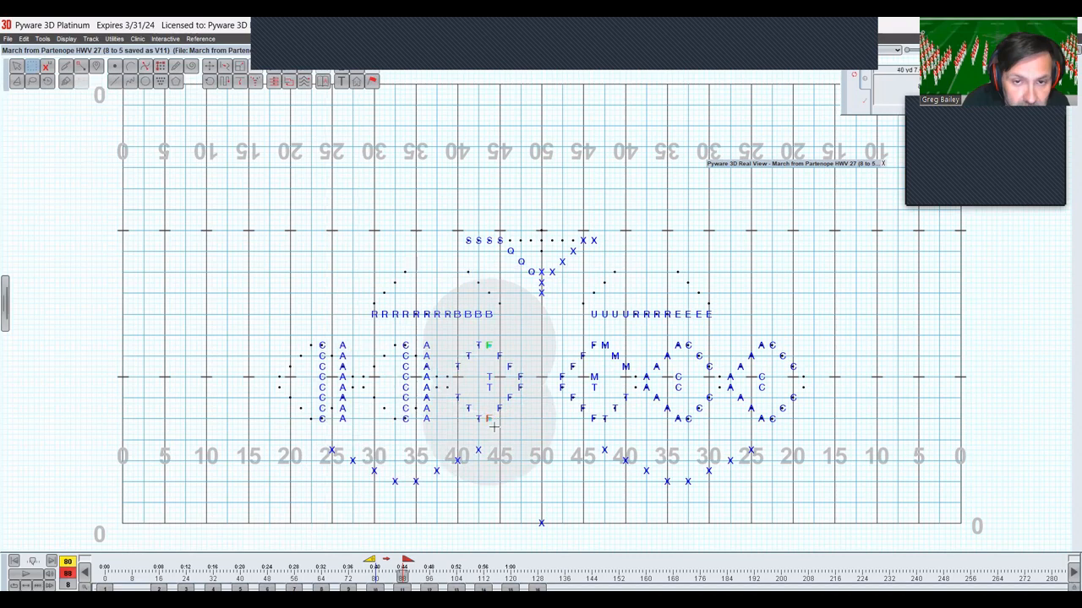
left_click(288, 83)
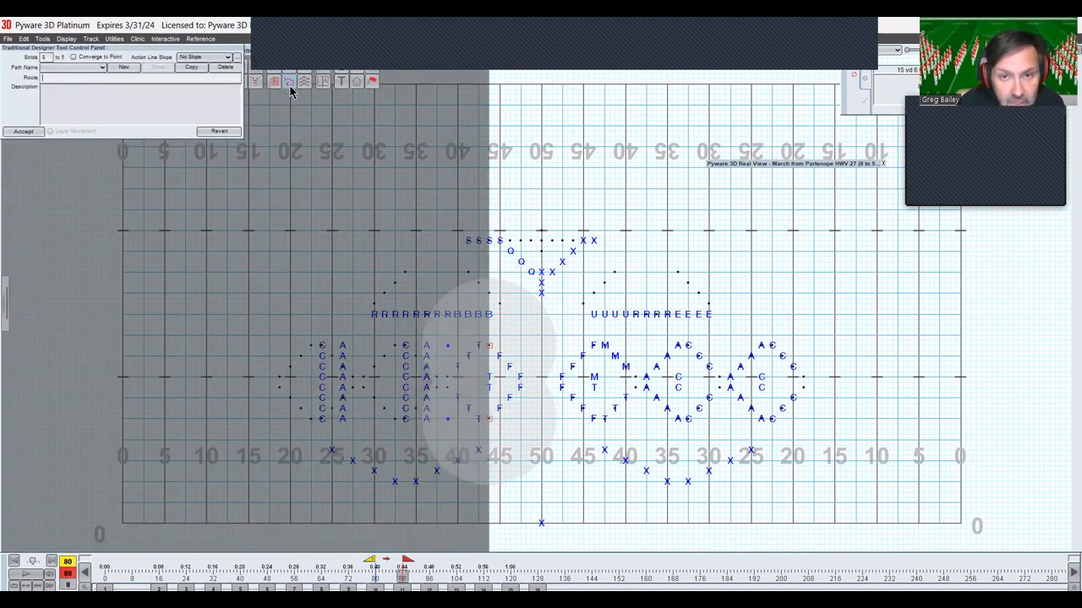
type("tr")
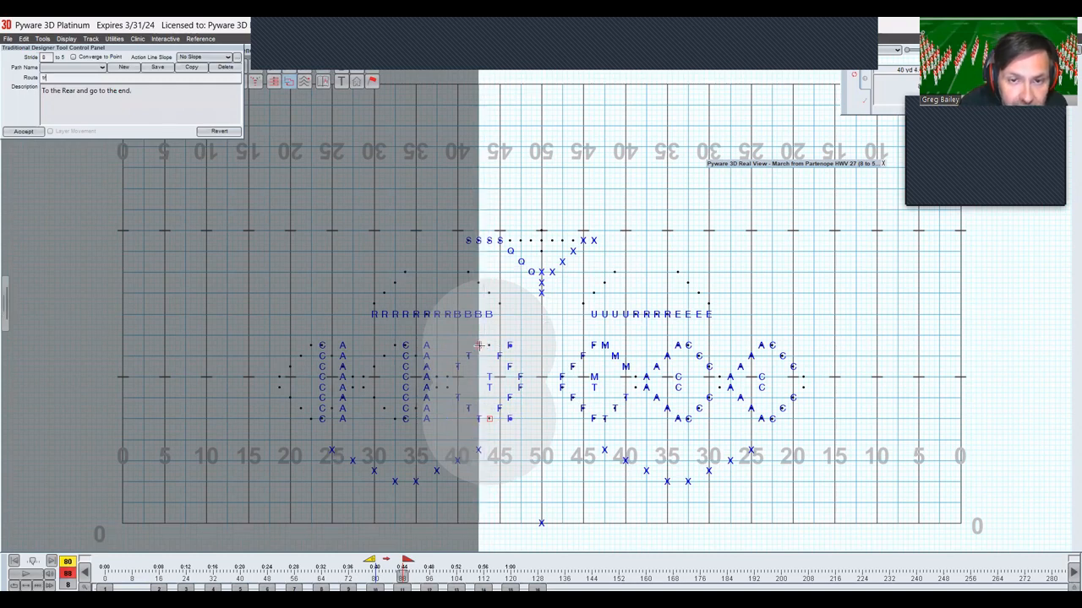
left_click(478, 346)
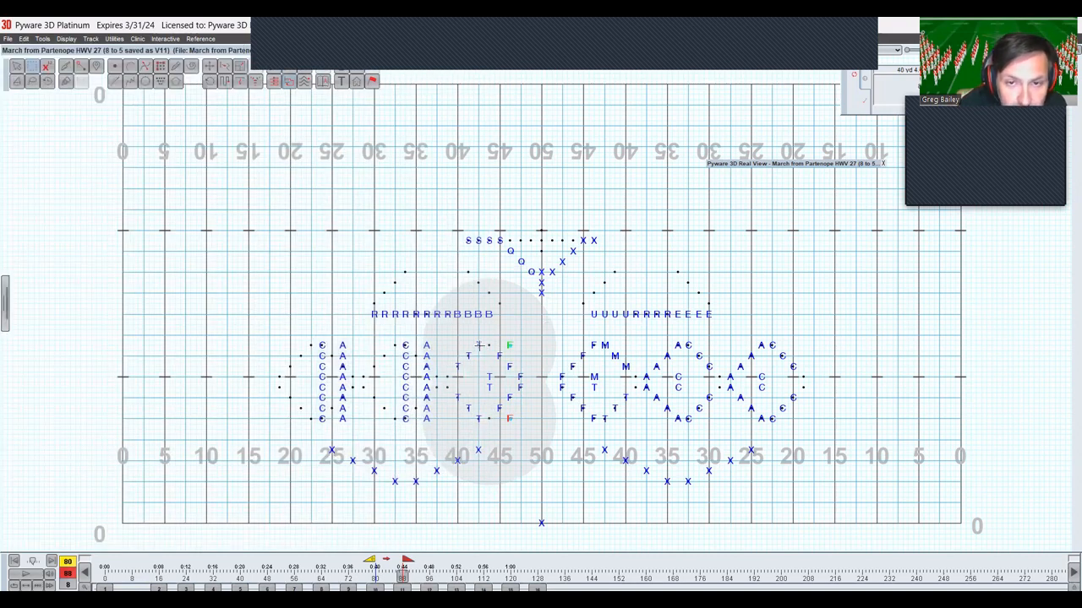
left_click(550, 345)
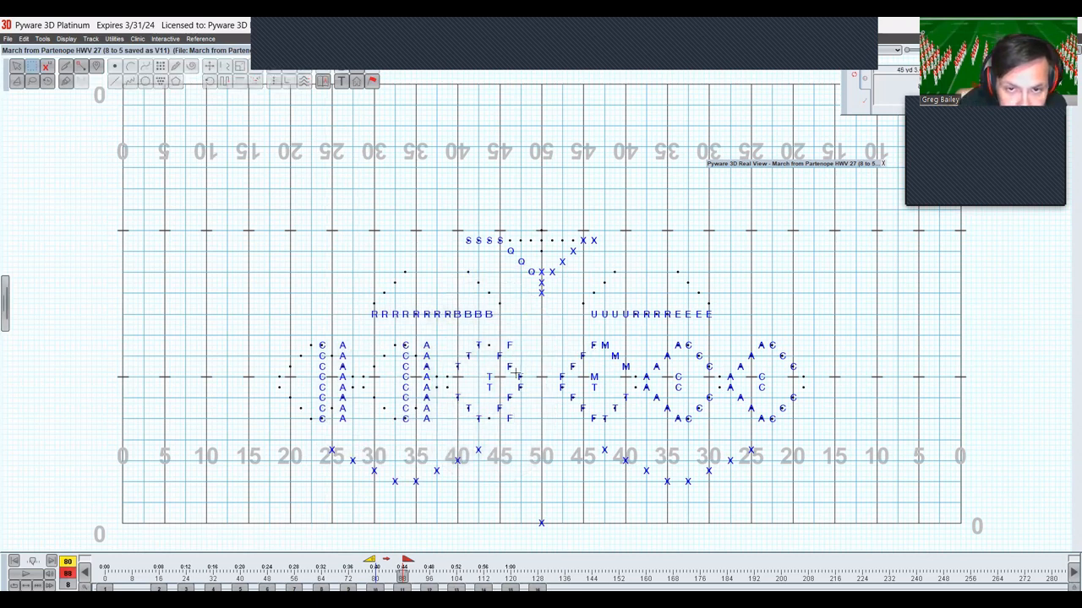
Route the outermost T pair of the third diamond with "tr", shifting the action line so the pair joins the middle T pair's column
left_click_drag(450, 354, 459, 403)
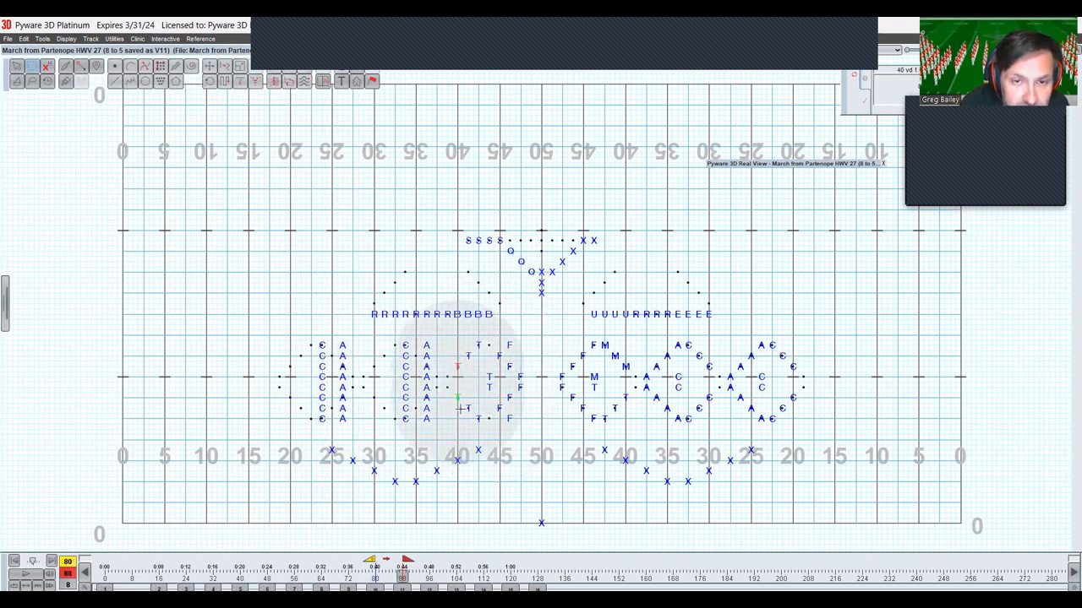
left_click(288, 84)
type("tt")
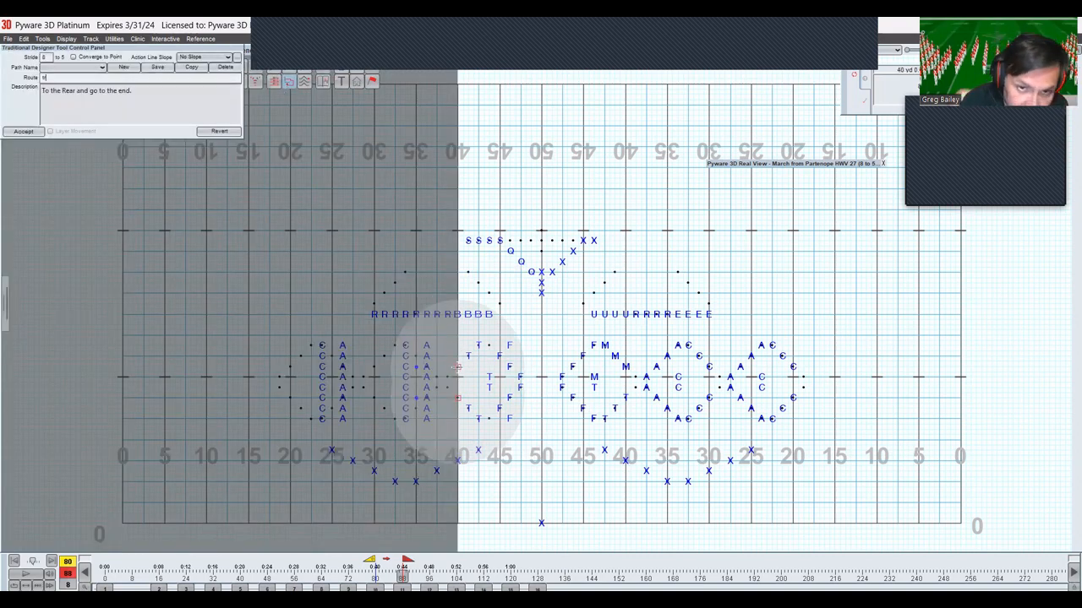
left_click(453, 369)
key("Return")
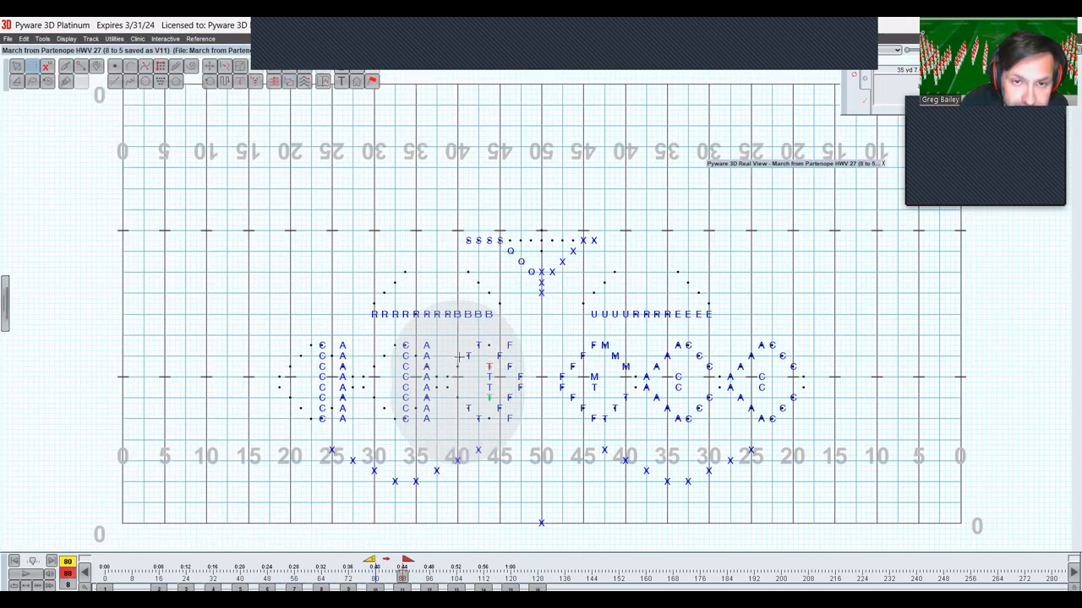
Route the second T pair from the ends of the third diamond with "tr", placing the action line on the 40-yard line
left_click_drag(462, 351, 474, 420)
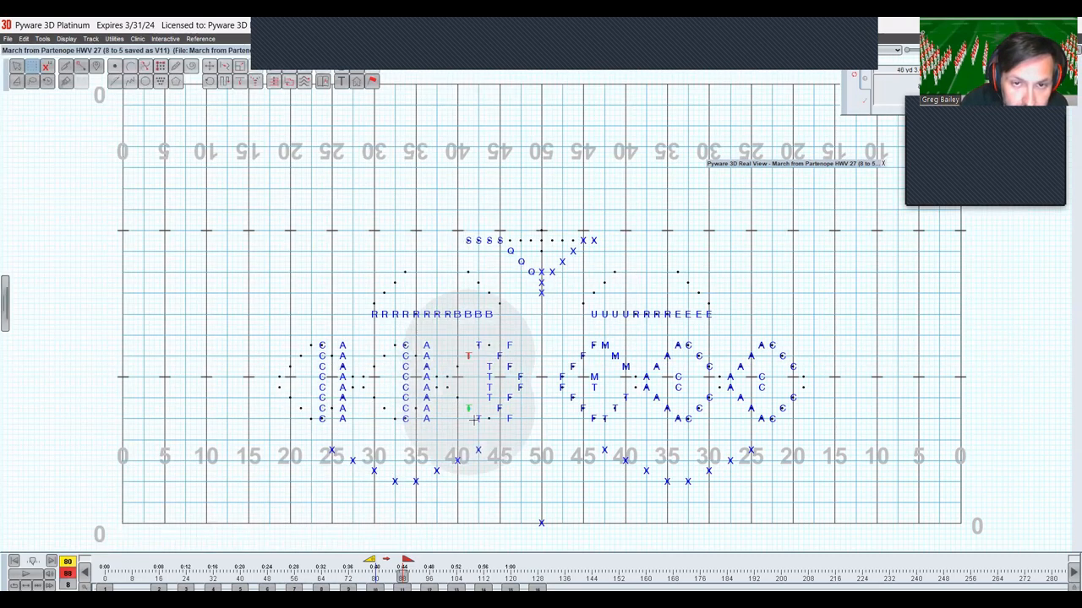
left_click(287, 82)
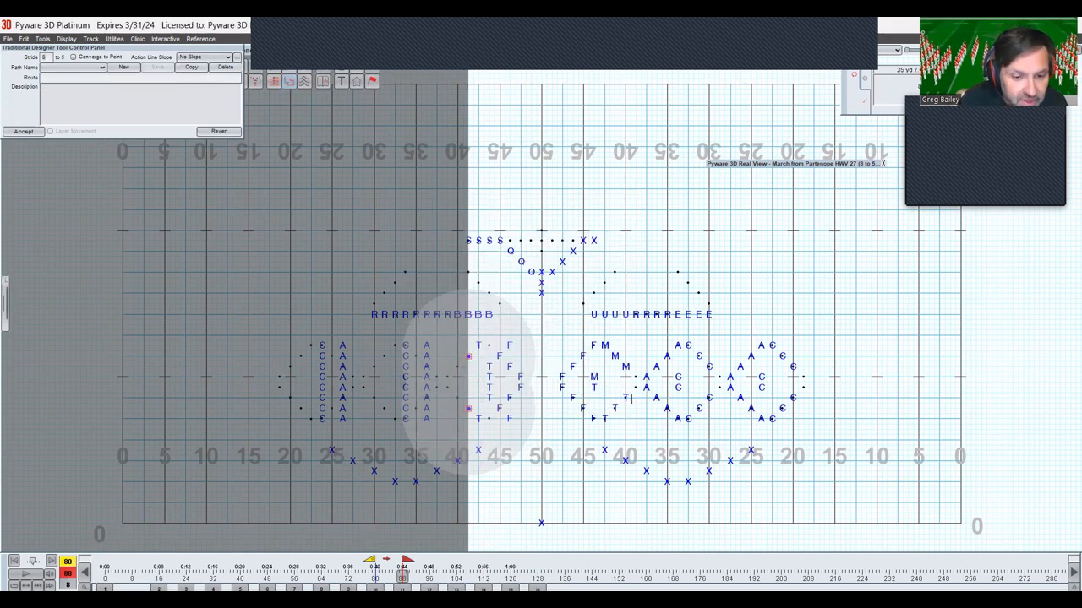
left_click(625, 403)
type("tr")
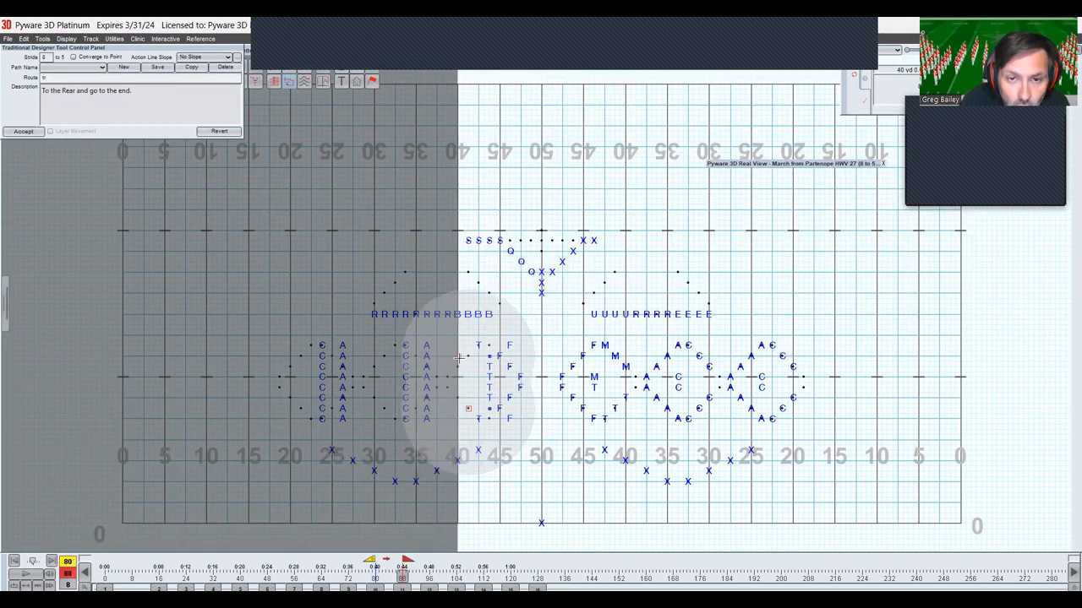
left_click(457, 358)
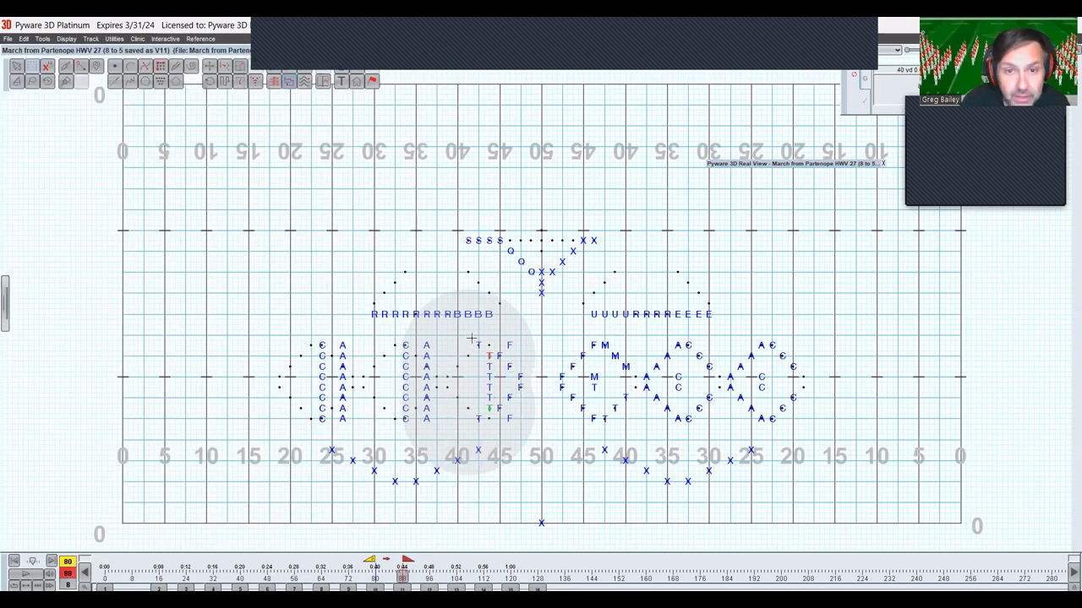
Route the top and bottom T pair of the third diamond with "tr", setting the action line just inside the 40 to complete the T column
left_click_drag(472, 333, 484, 439)
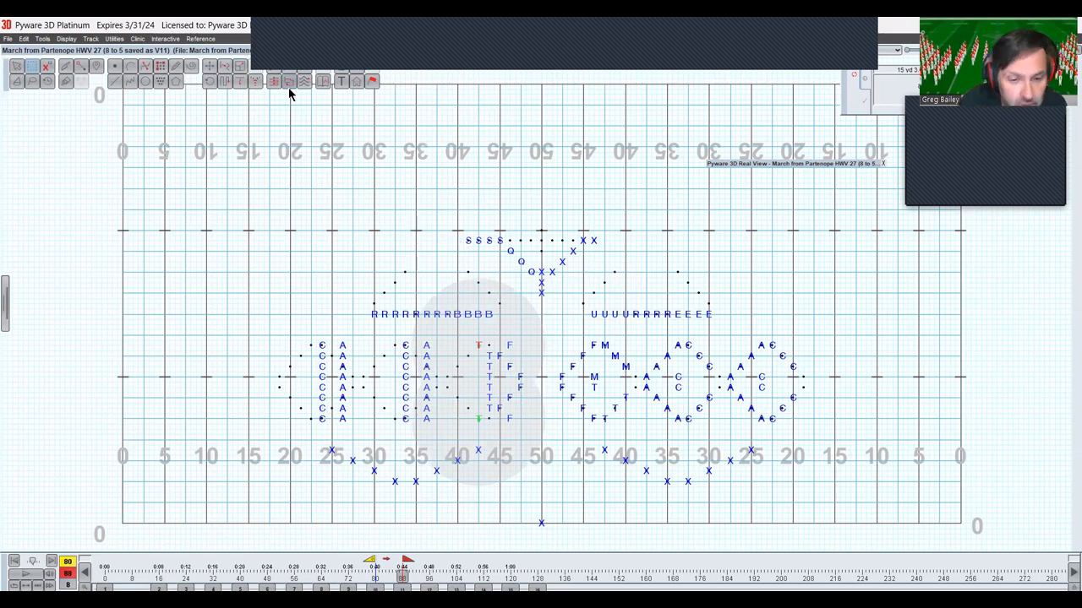
left_click(288, 85)
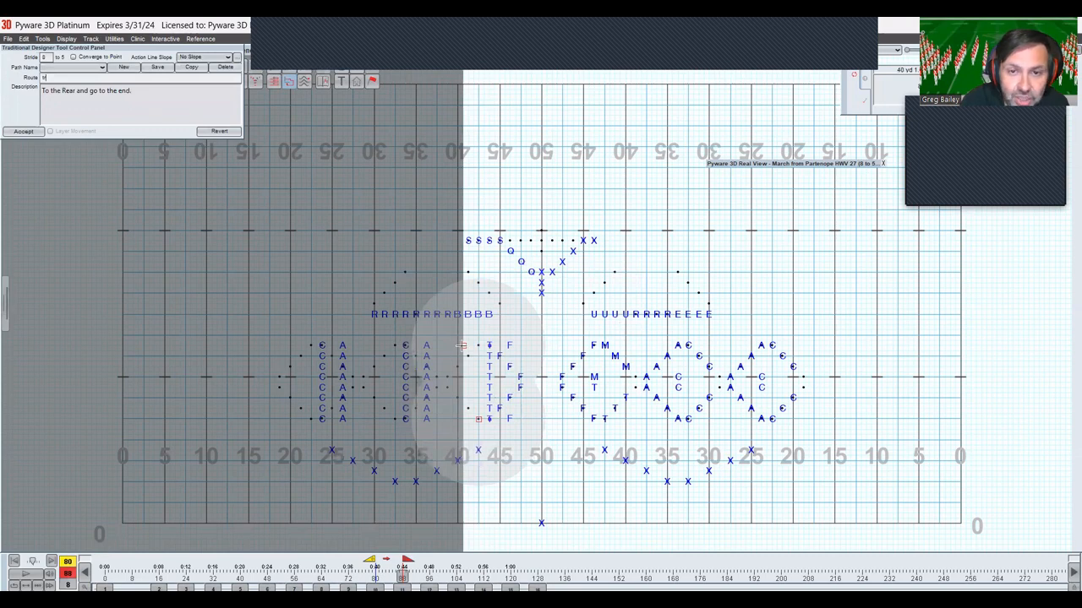
key("Return")
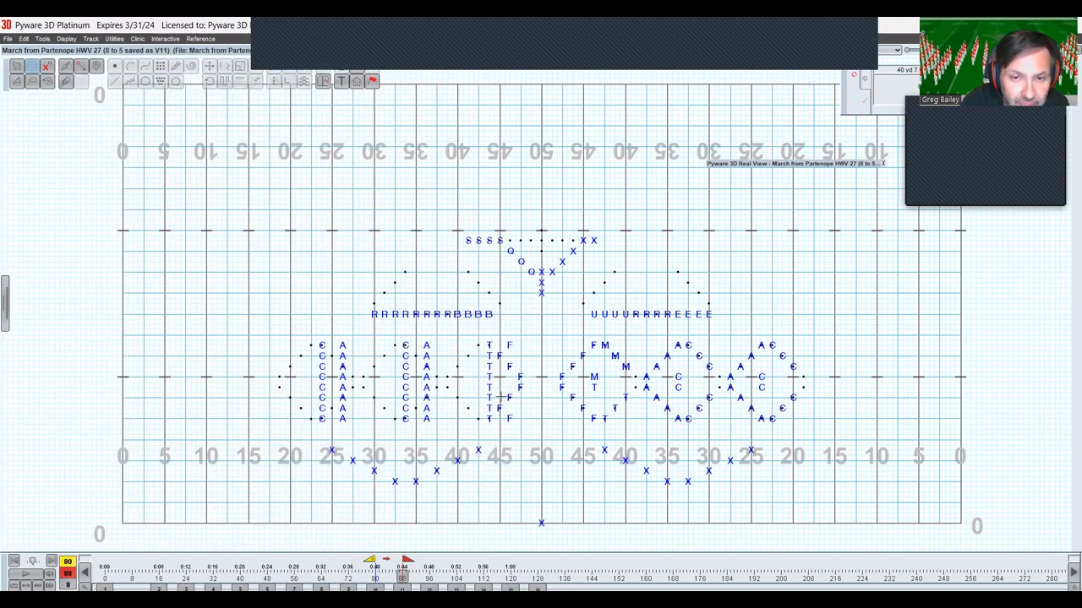
Route the second F pair from the ends of the third diamond with "tr", placing the action line on the T column
left_click(500, 414)
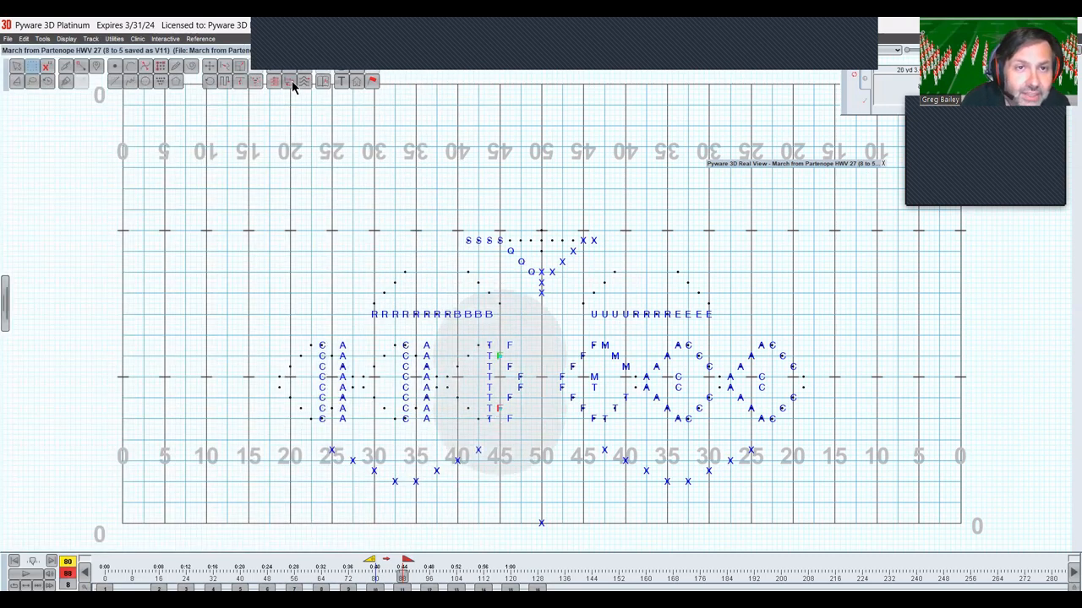
left_click(291, 81)
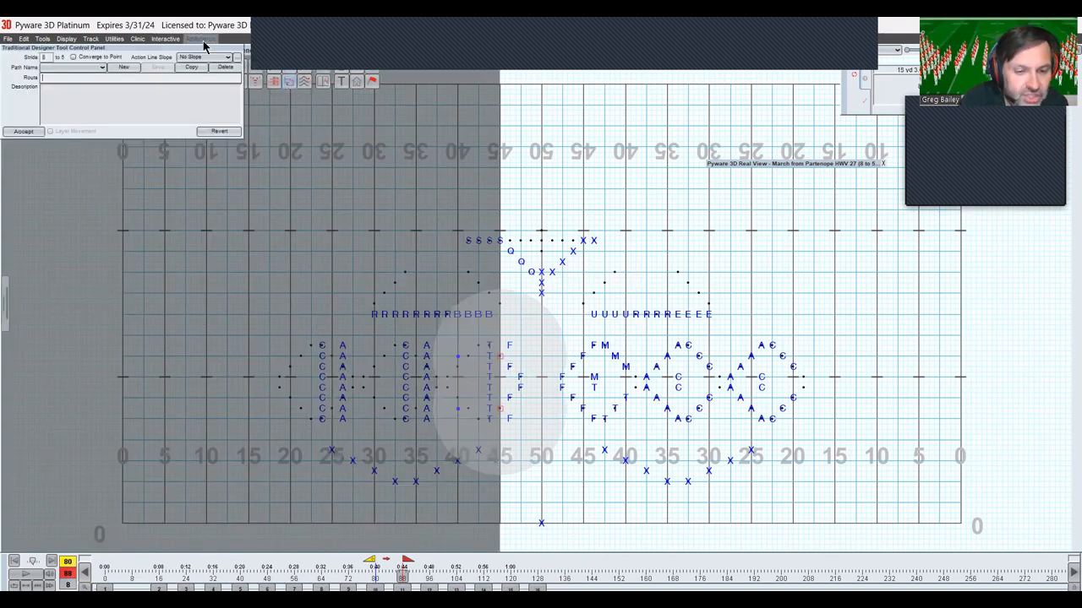
type("tr")
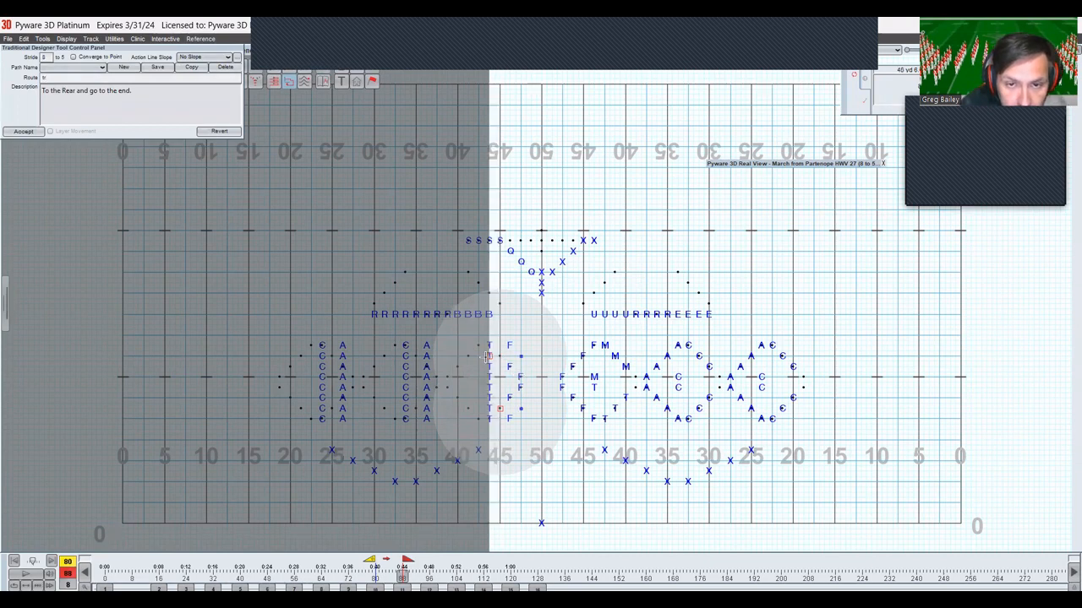
key("Return")
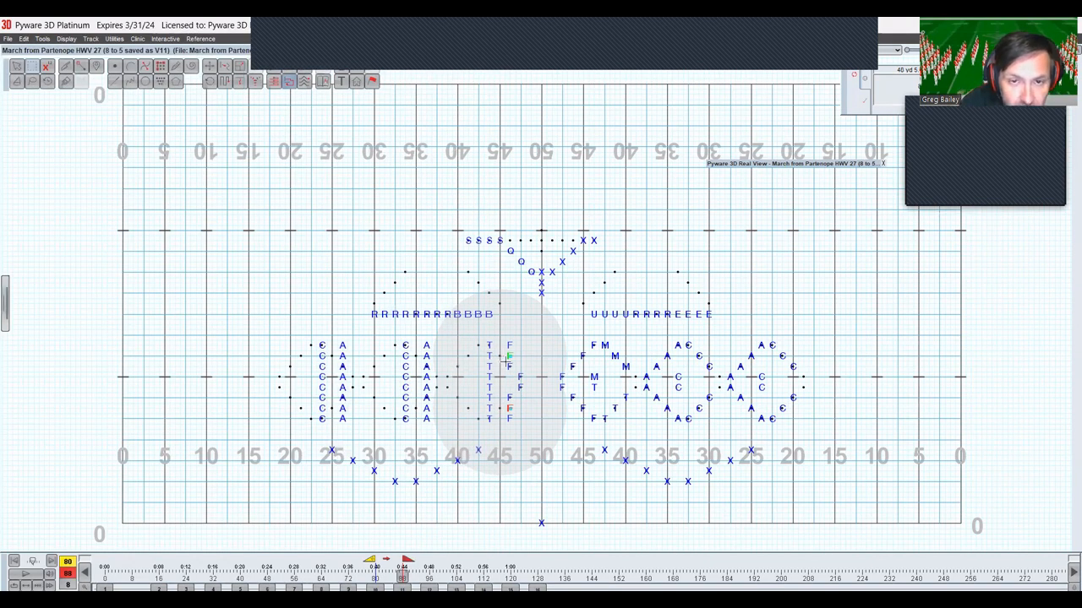
Route the third F pair of the third diamond with "tr", placing the action line on the T column so the pair returns to the F column
left_click_drag(507, 363, 512, 402)
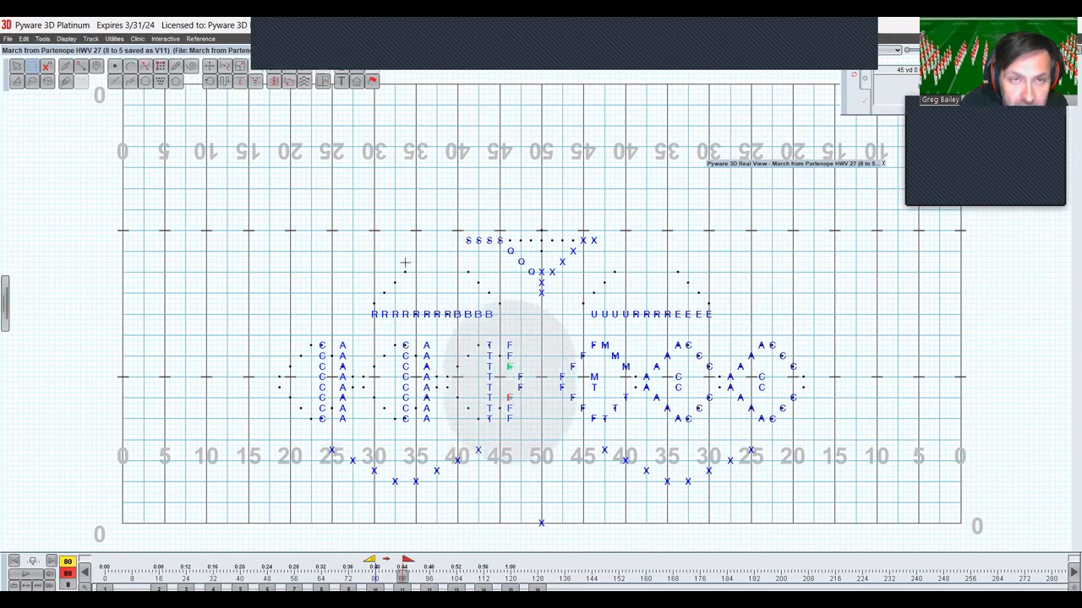
left_click(288, 81)
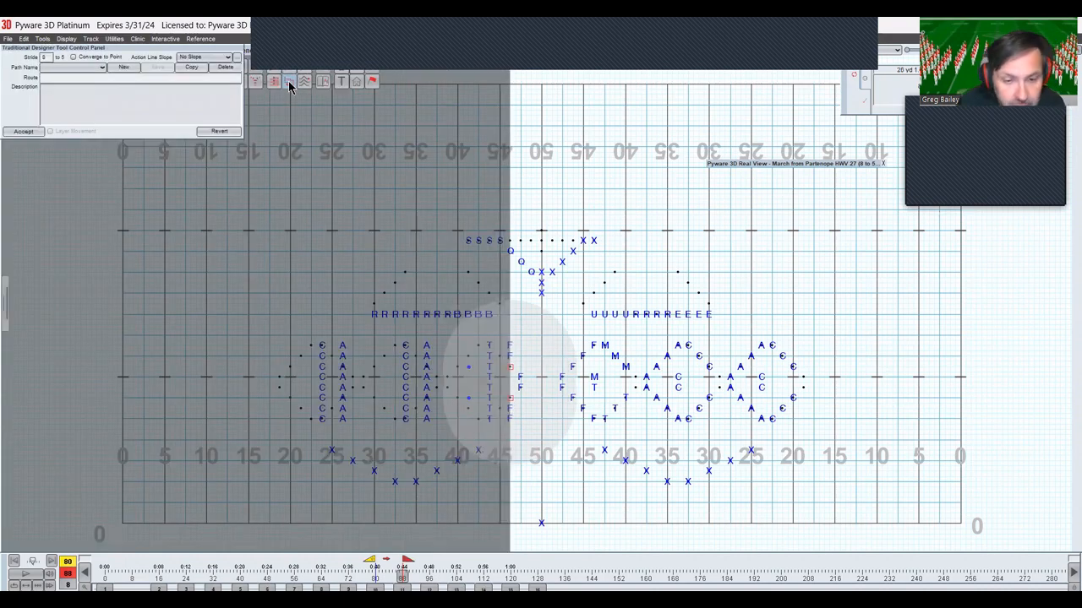
type("tr")
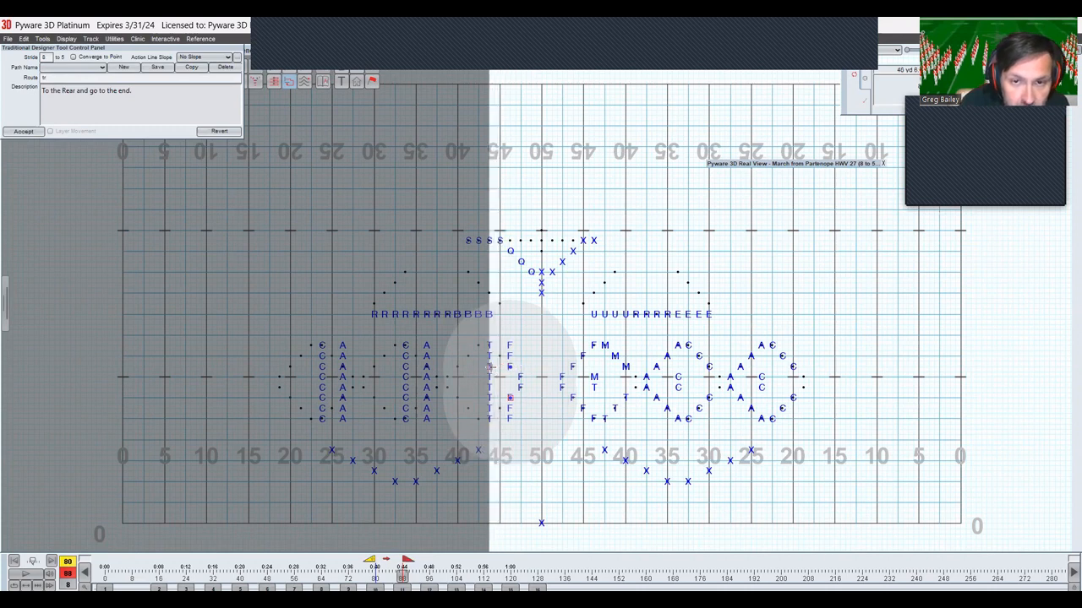
left_click(490, 366)
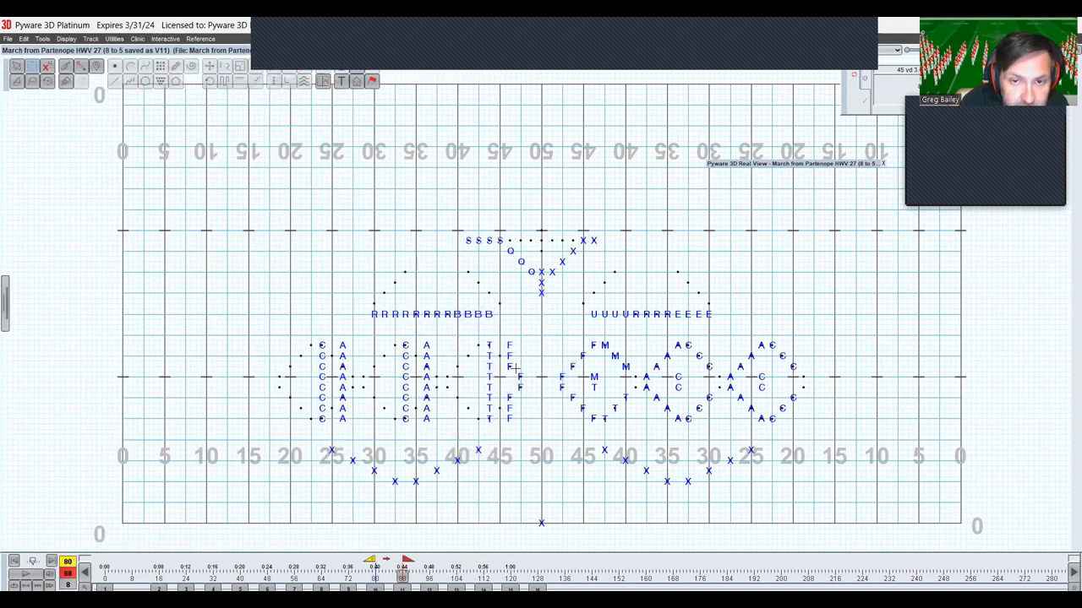
Route the middle F pair at the third diamond's inner point with "tr", shifting the action line to complete the F column
left_click(519, 376)
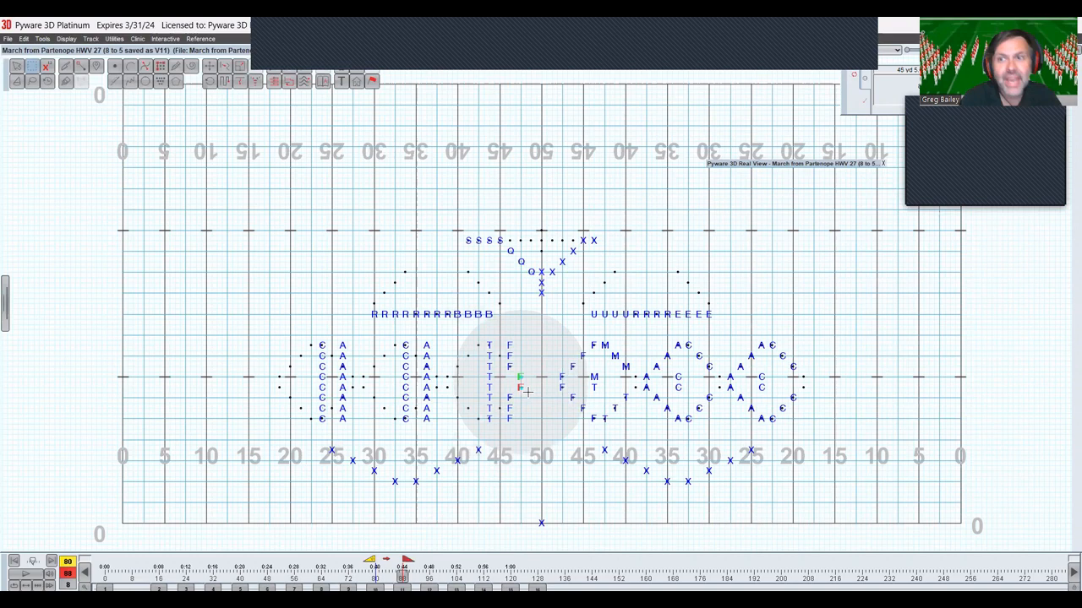
left_click(289, 82)
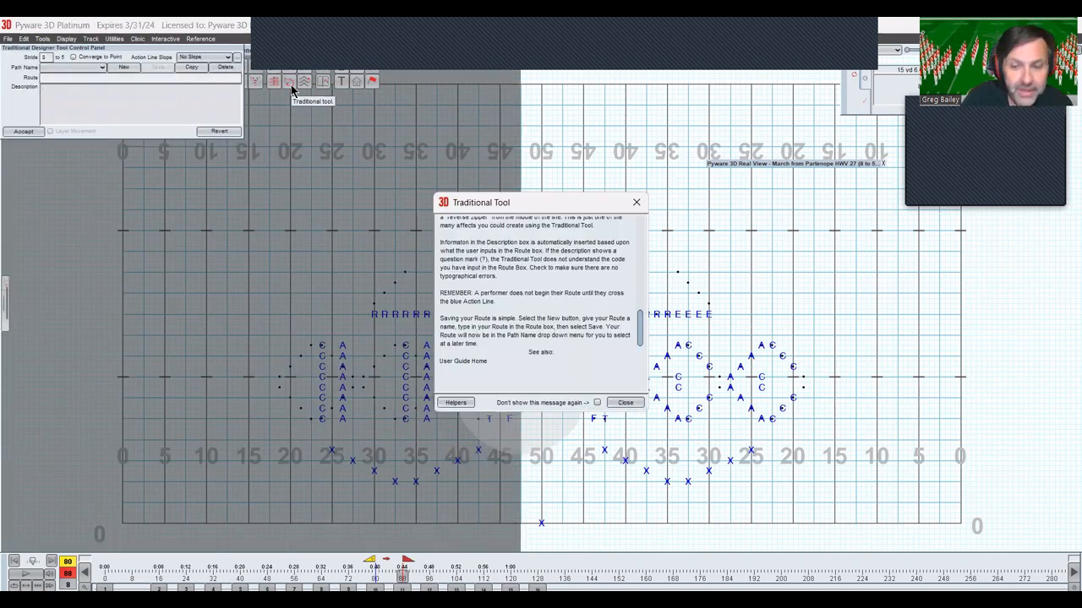
key("Escape")
type("tt")
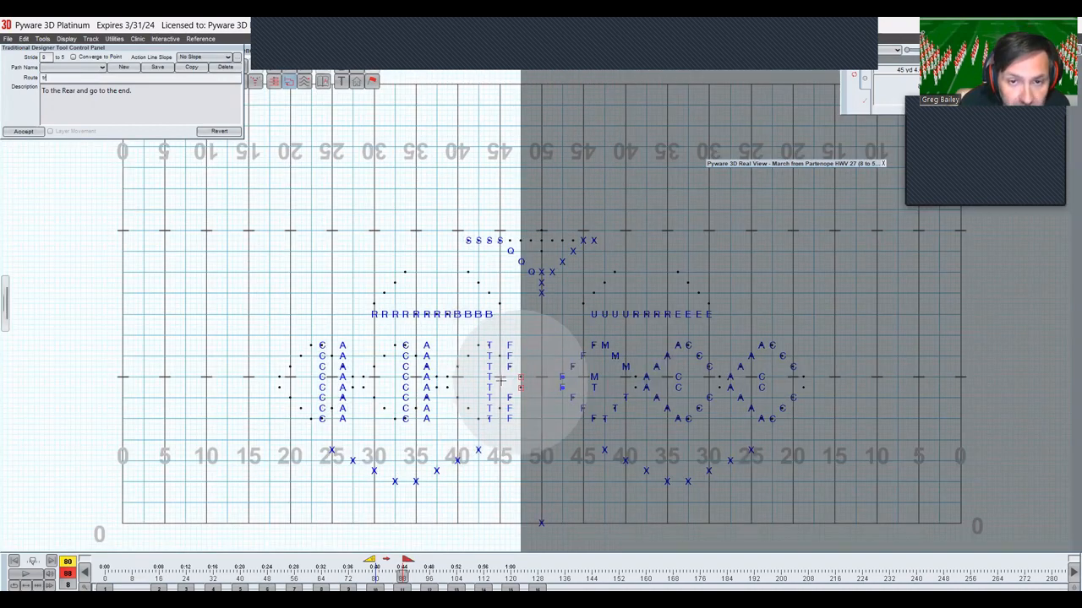
key("Escape")
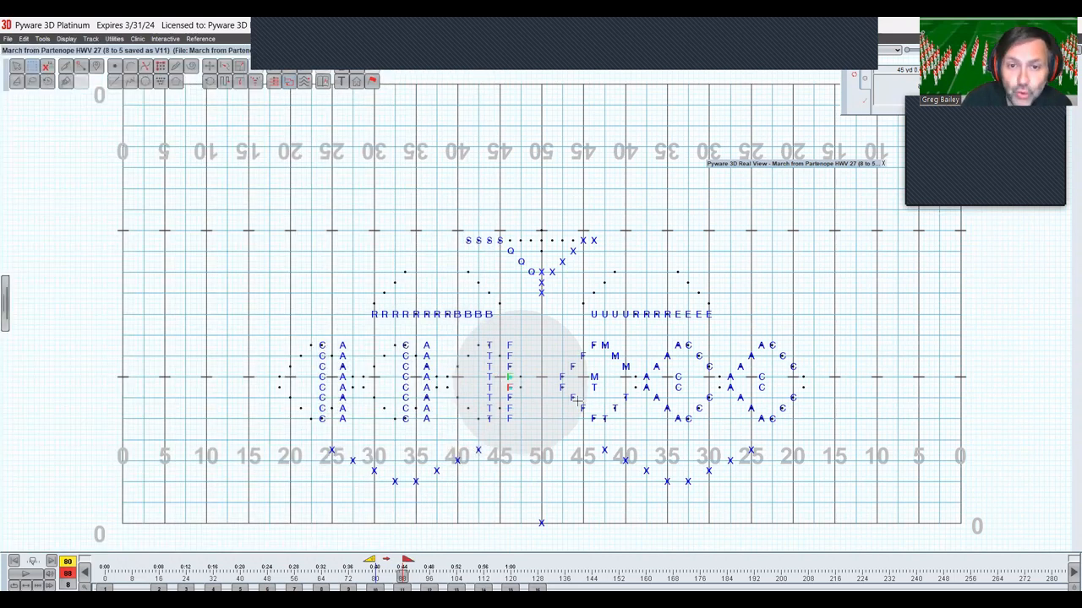
Route the top and bottom F pair of the fourth diamond with "tr", placing the action line on the neighbouring top M
left_click(539, 340)
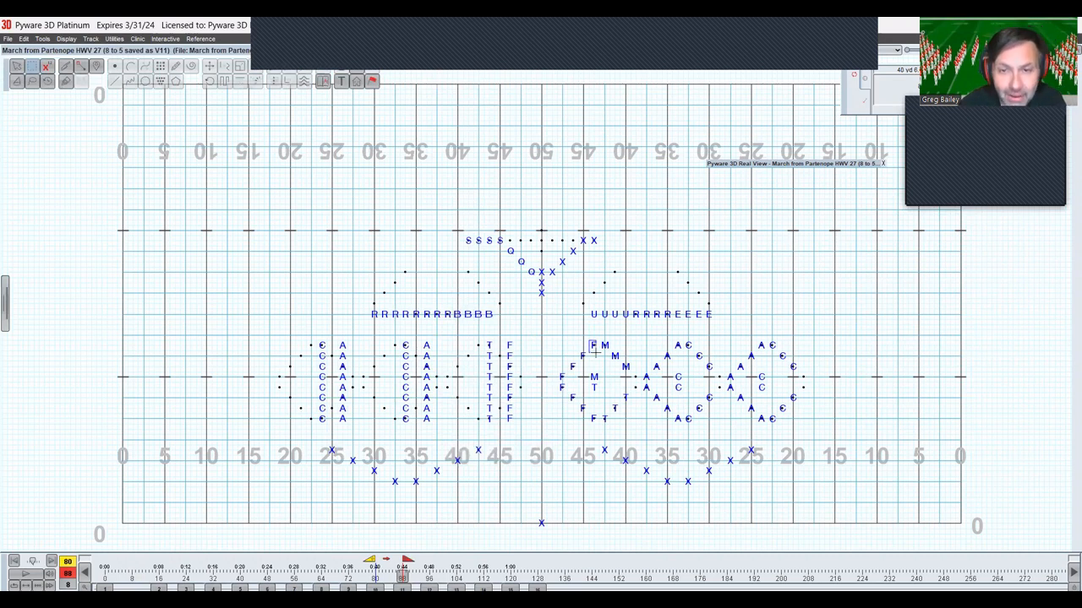
left_click(594, 346)
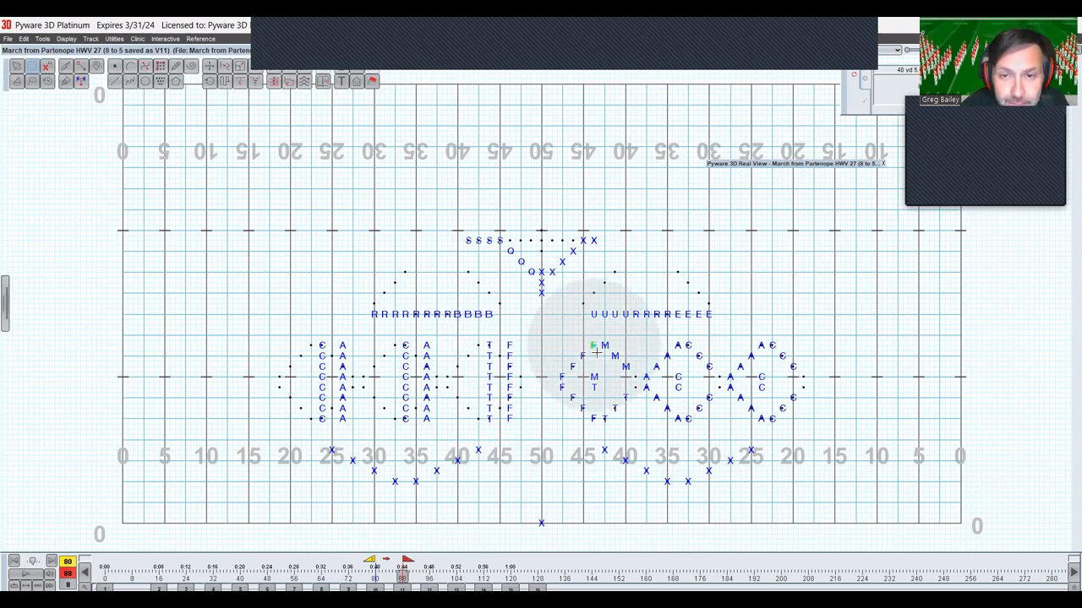
left_click(593, 418, "ctrl")
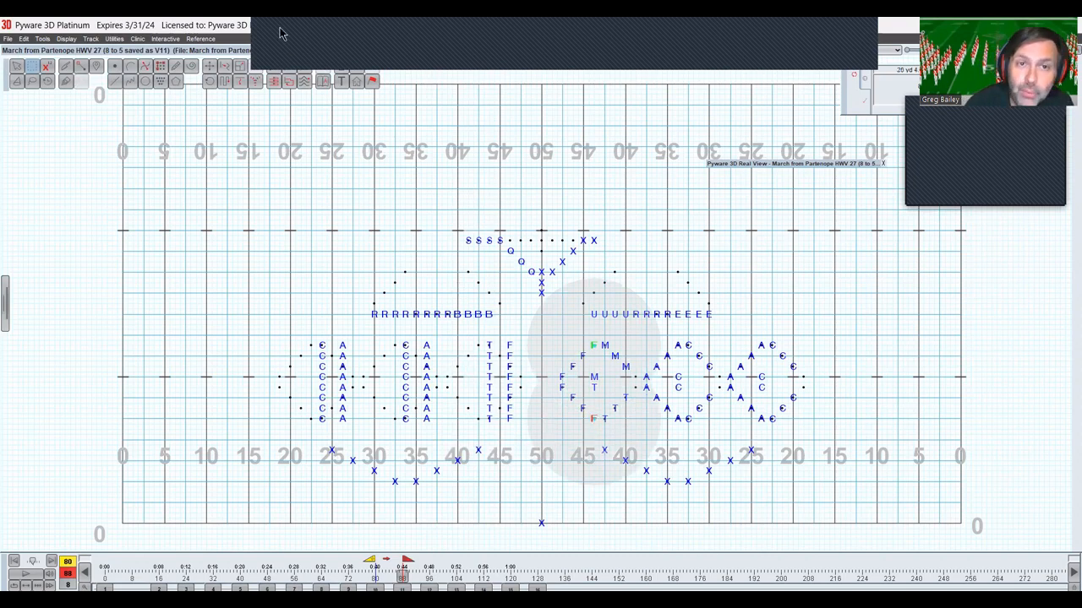
left_click(288, 82)
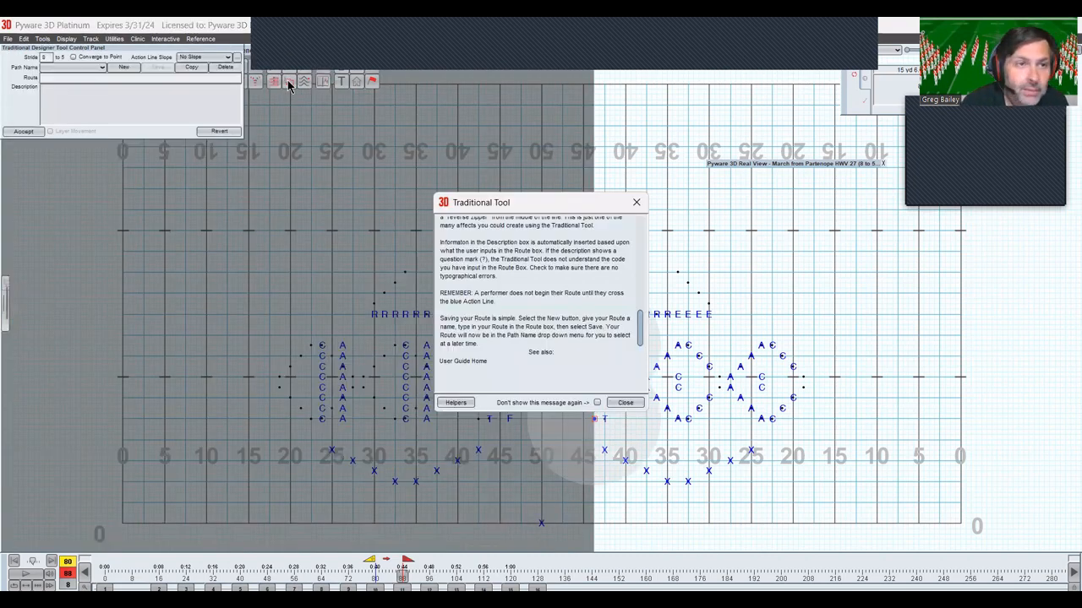
key("Return")
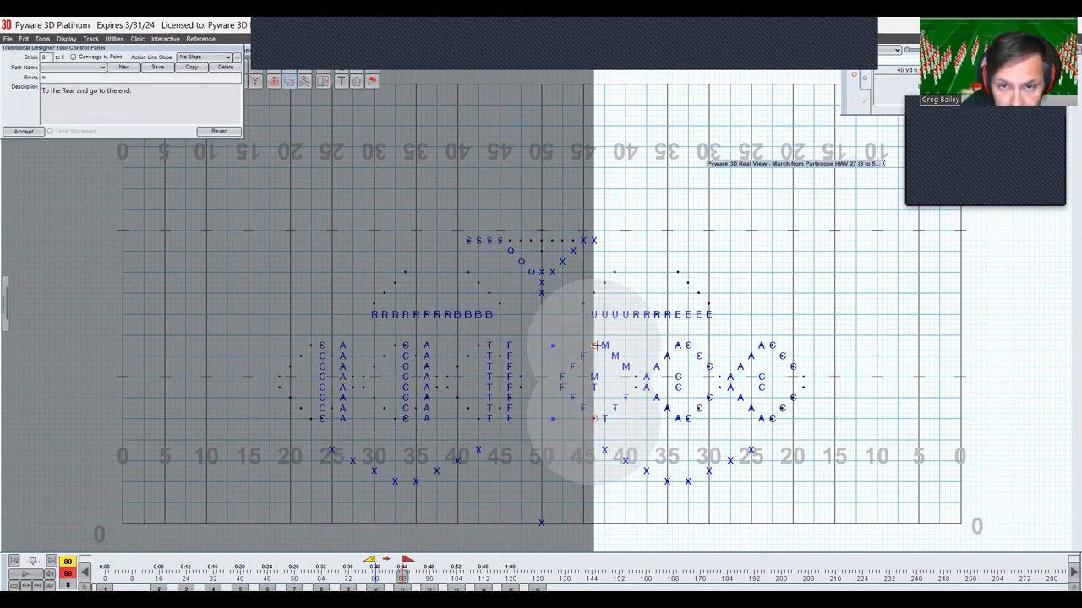
left_click_drag(597, 346, 604, 346)
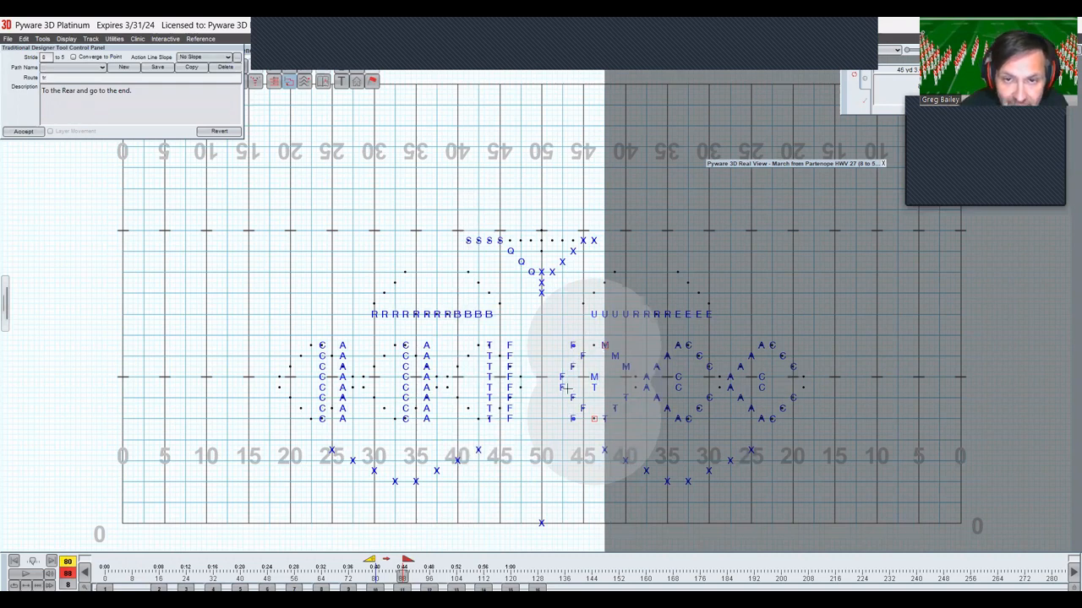
key("Return")
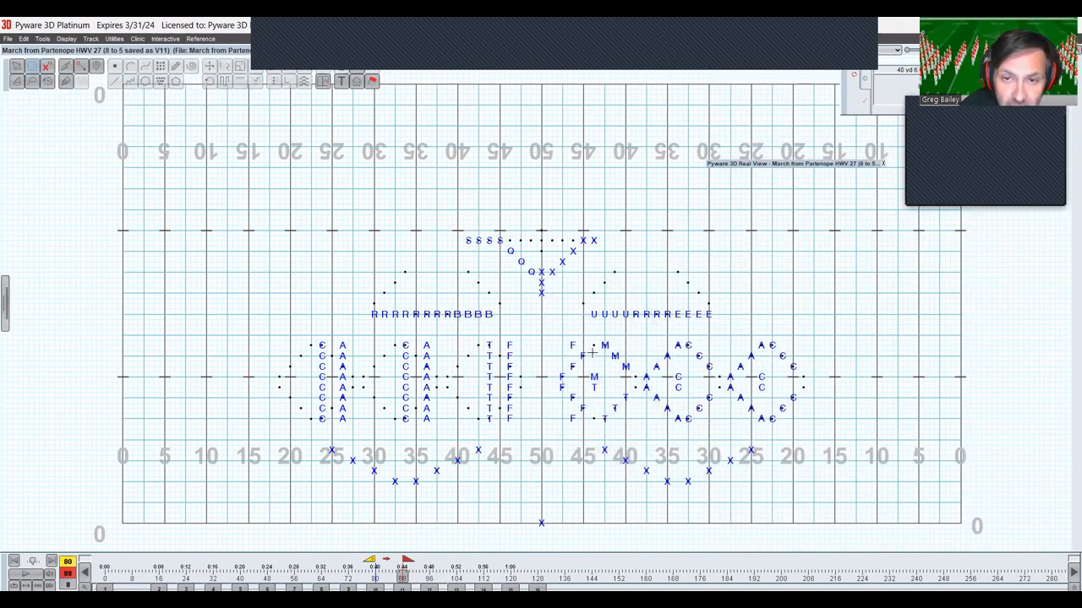
Route the second F pair from the ends of the fourth diamond with "tr", shifting the action line so the pair joins the outer F pair's column
left_click_drag(580, 353, 582, 409)
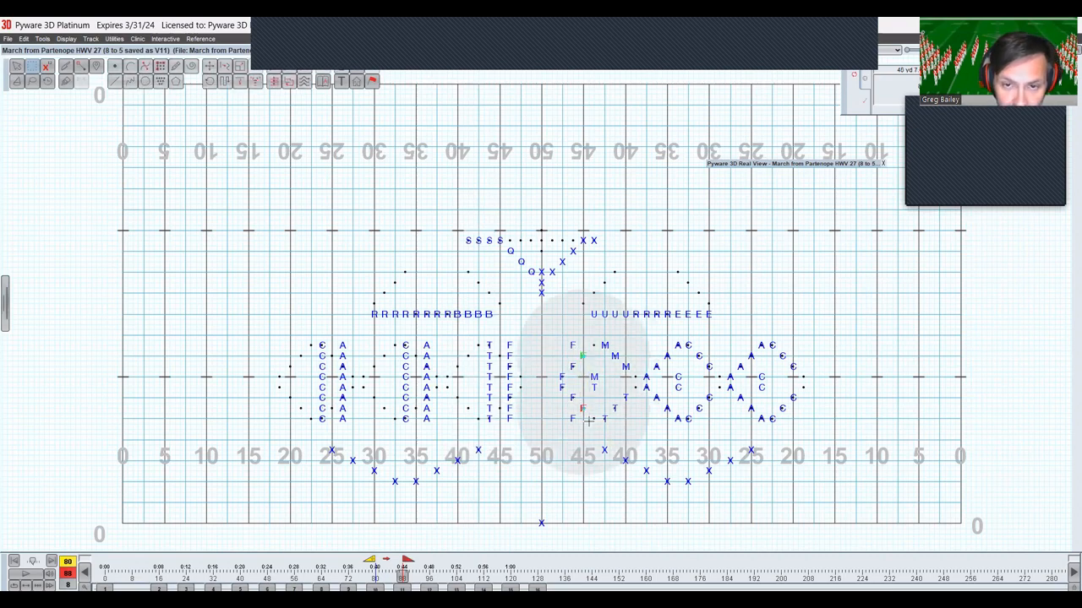
left_click(289, 81)
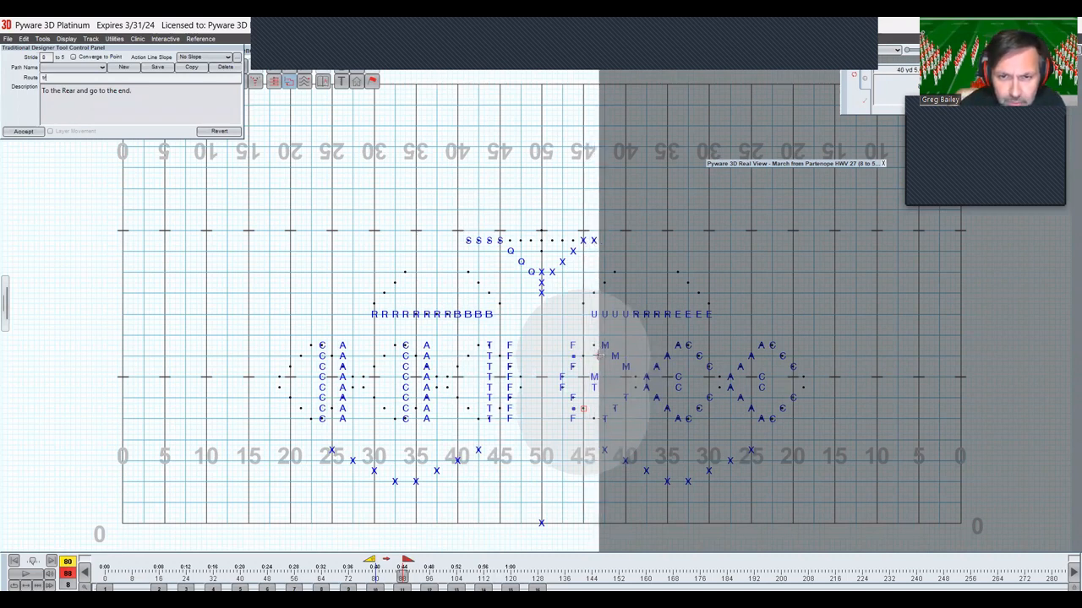
left_click(596, 356)
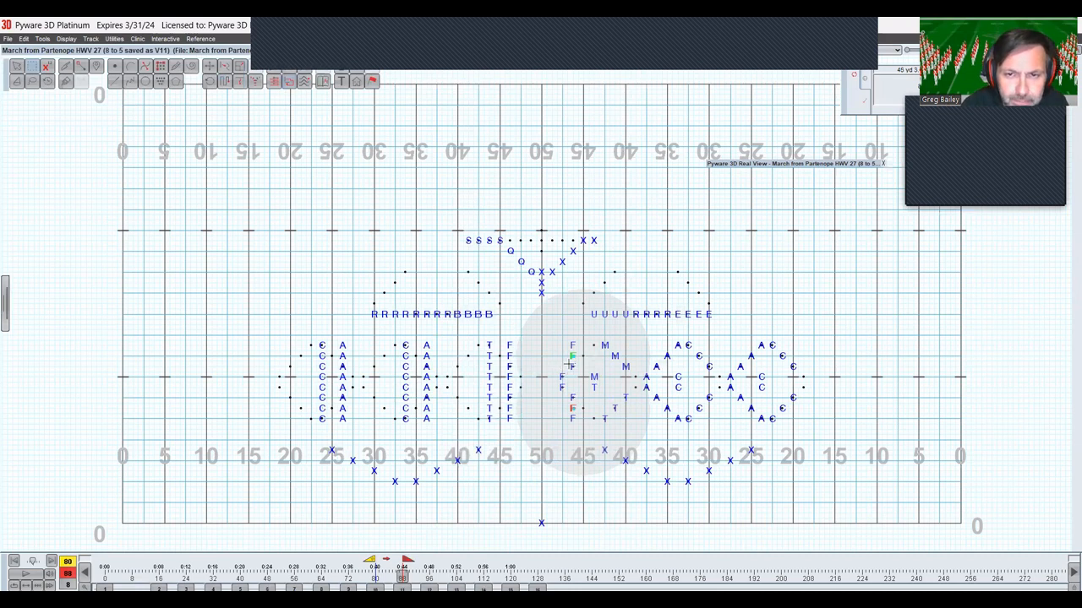
Route the third and middle F pairs of the fourth diamond with "tr", adjusting each action line to complete the F column
left_click(571, 365)
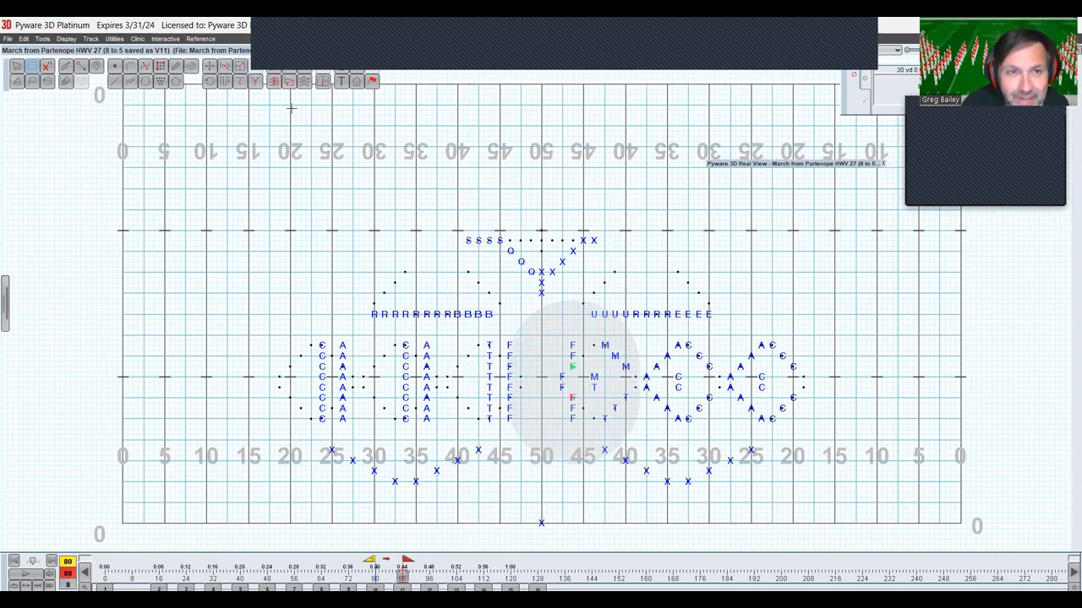
left_click(288, 81)
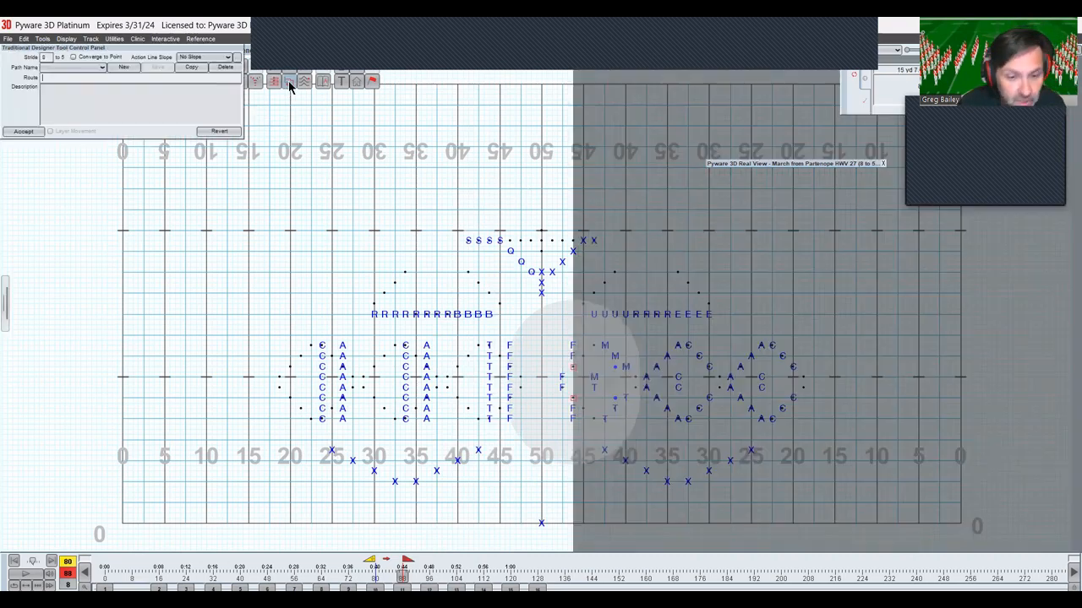
type("tr")
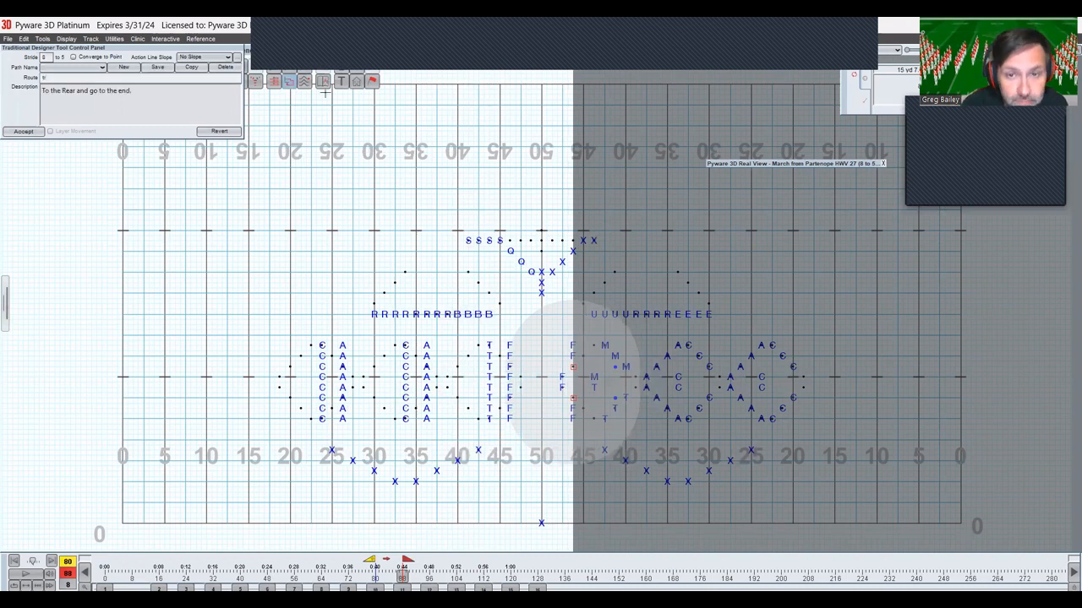
left_click(594, 365)
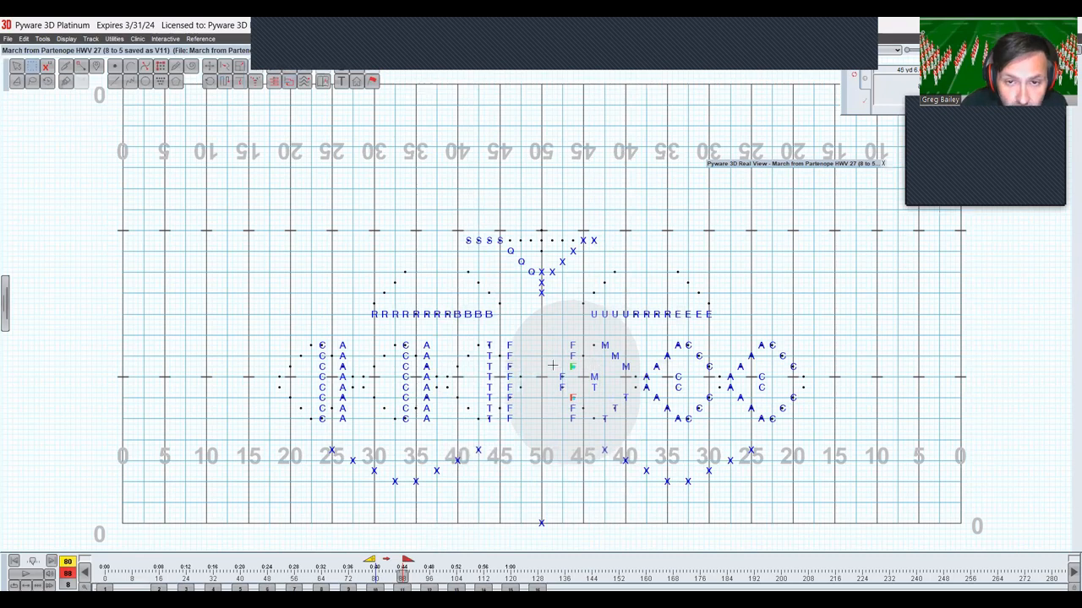
left_click(287, 82)
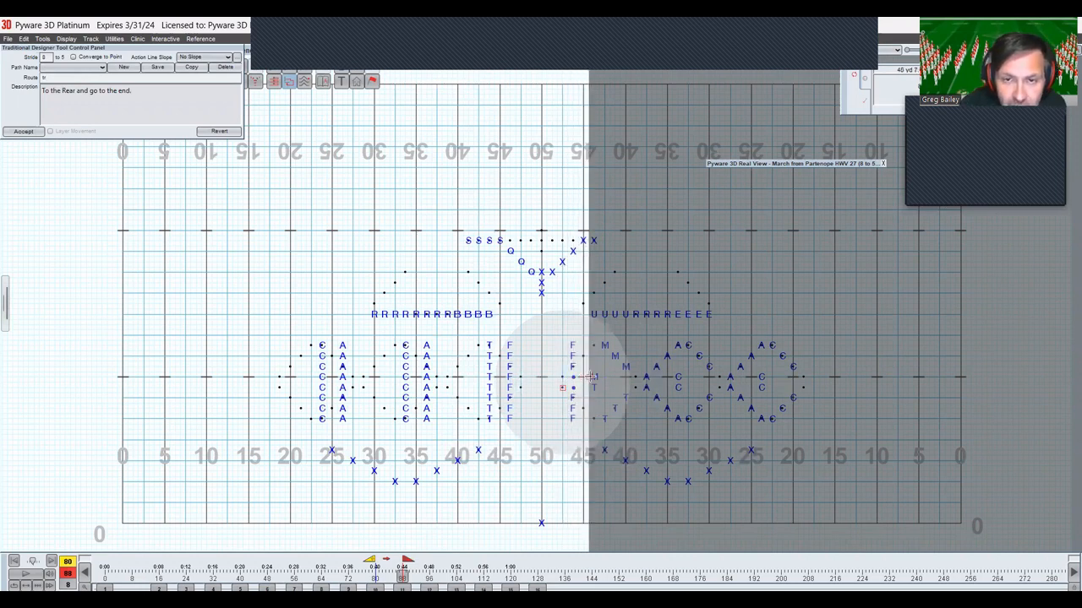
left_click(589, 377)
left_click_drag(601, 340, 608, 425)
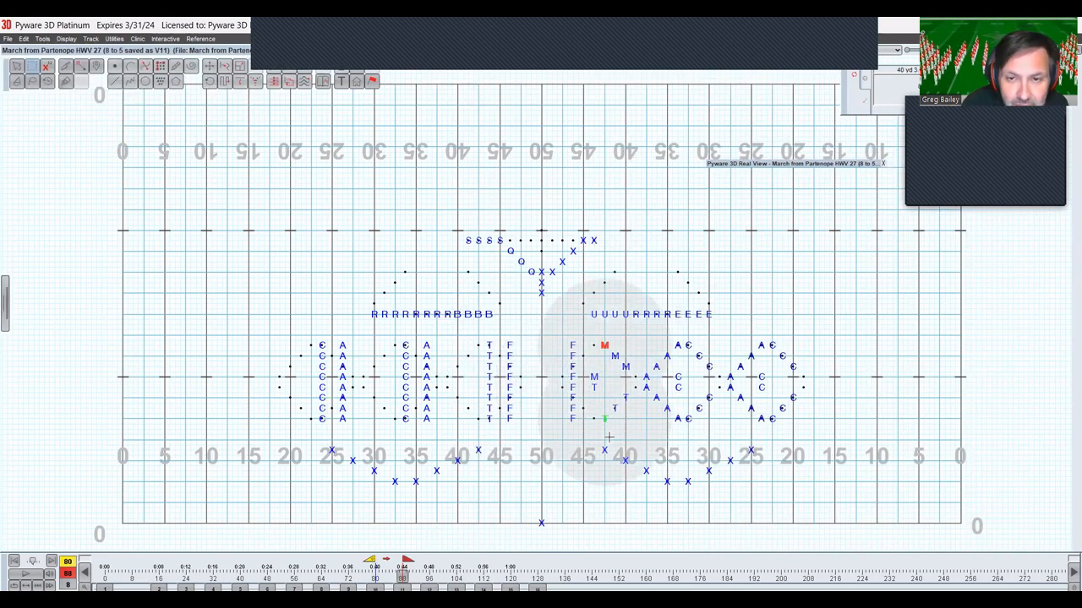
left_click(291, 82)
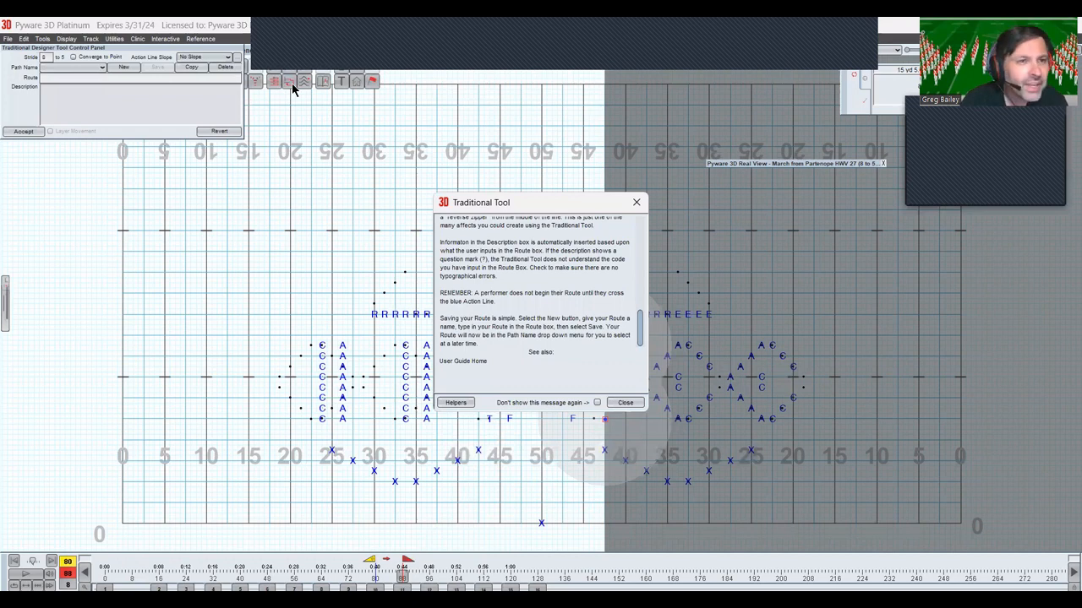
key("Return")
type("tr")
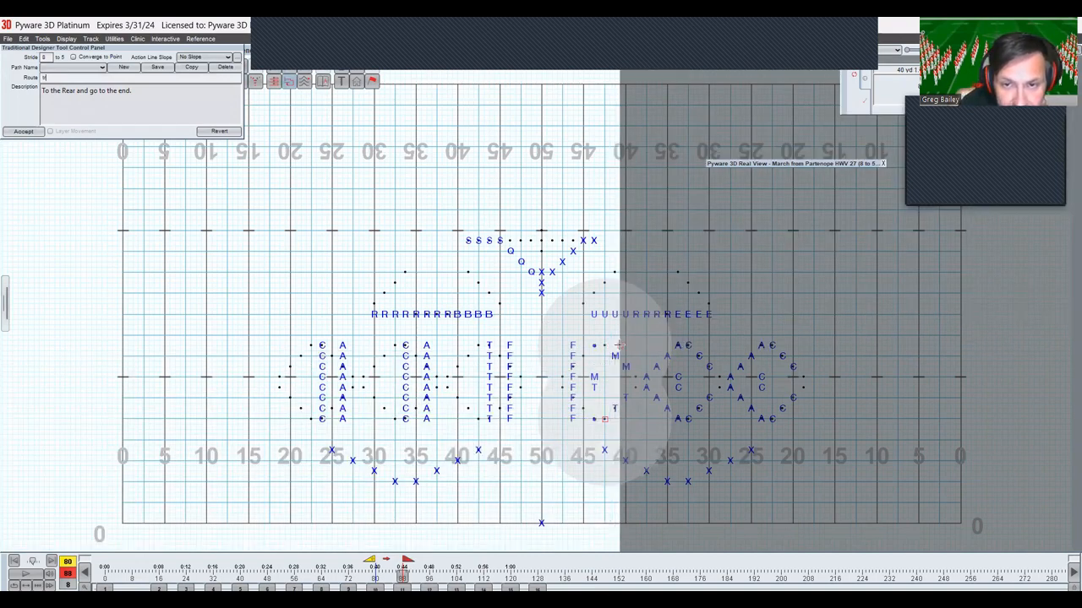
left_click(589, 422)
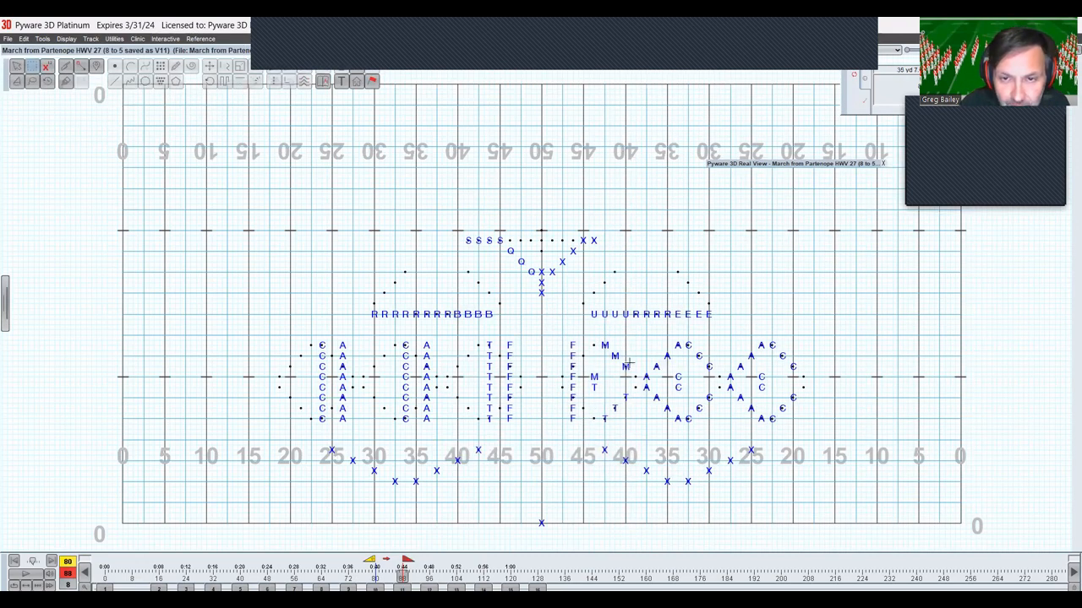
Route the fourth diamond's M and T pair third from the ends with "tr", shifting the action line so they join the middle M and T column
left_click_drag(629, 389, 632, 402)
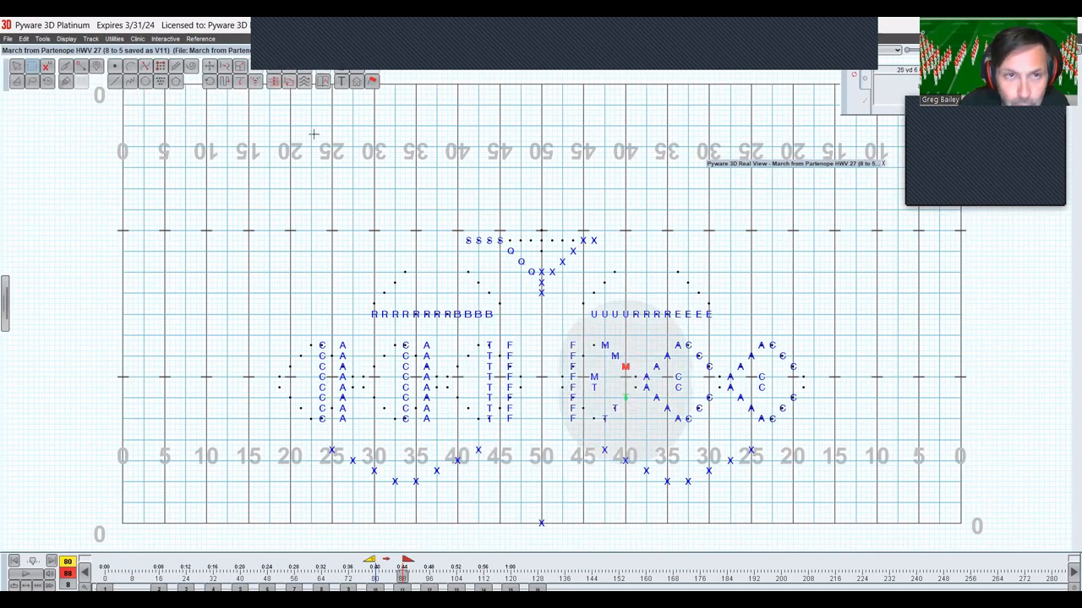
left_click(291, 89)
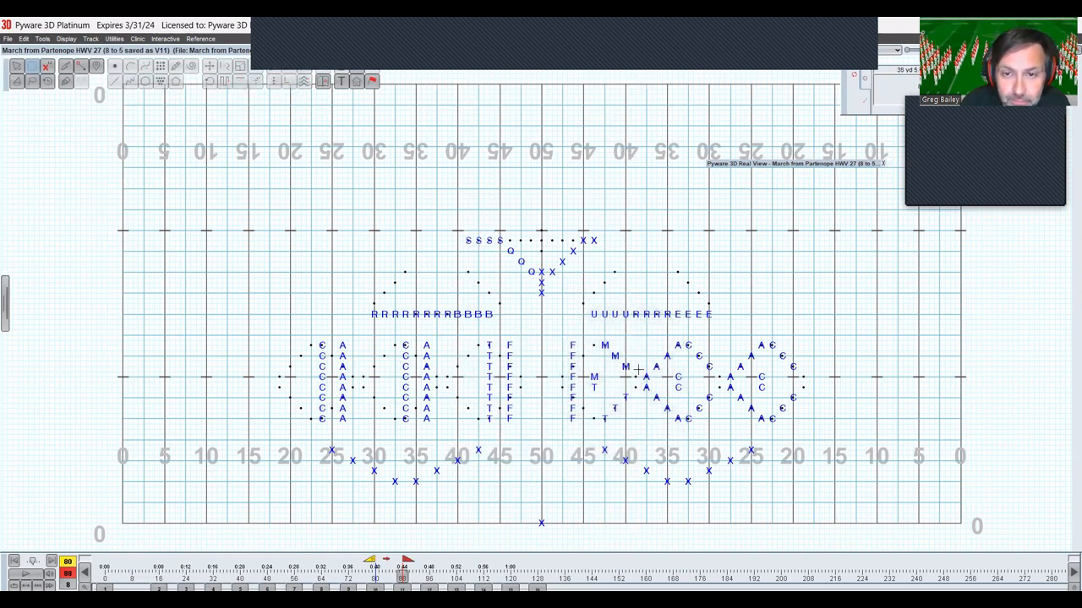
left_click_drag(623, 363, 632, 409)
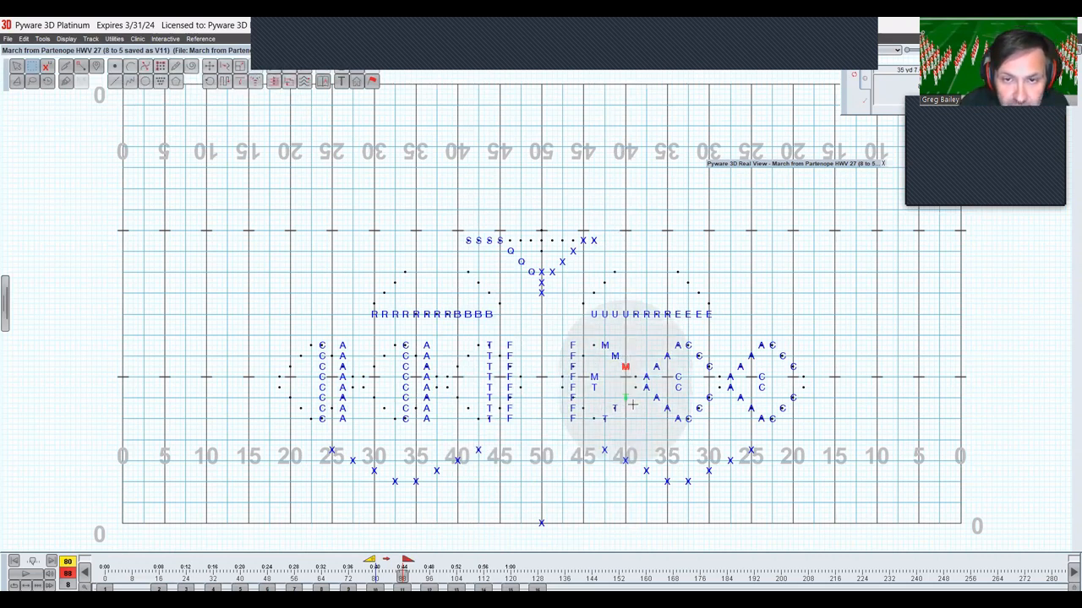
left_click(289, 82)
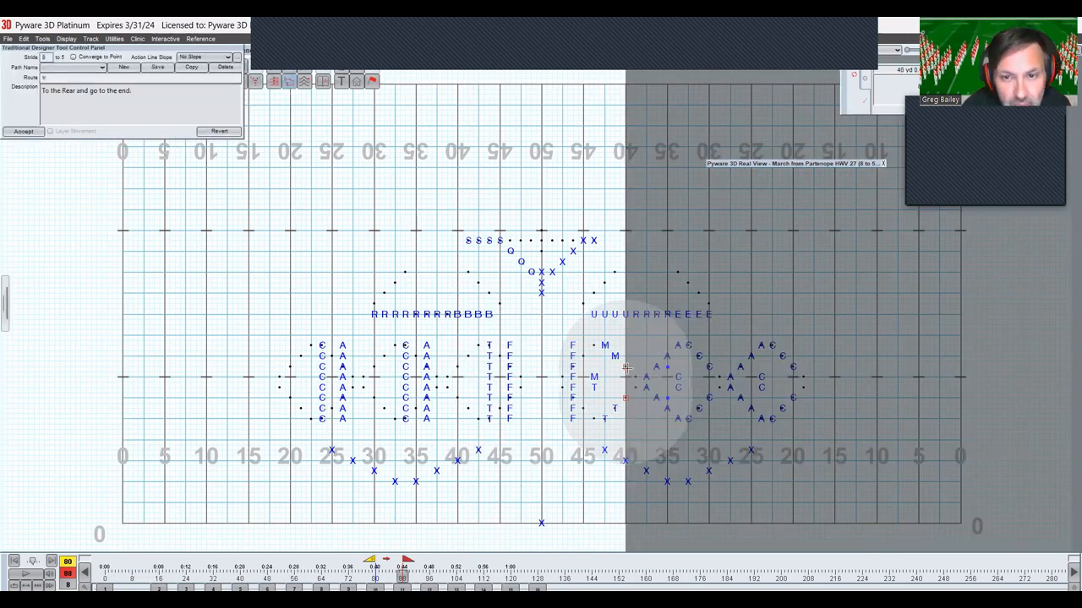
left_click_drag(626, 367, 630, 366)
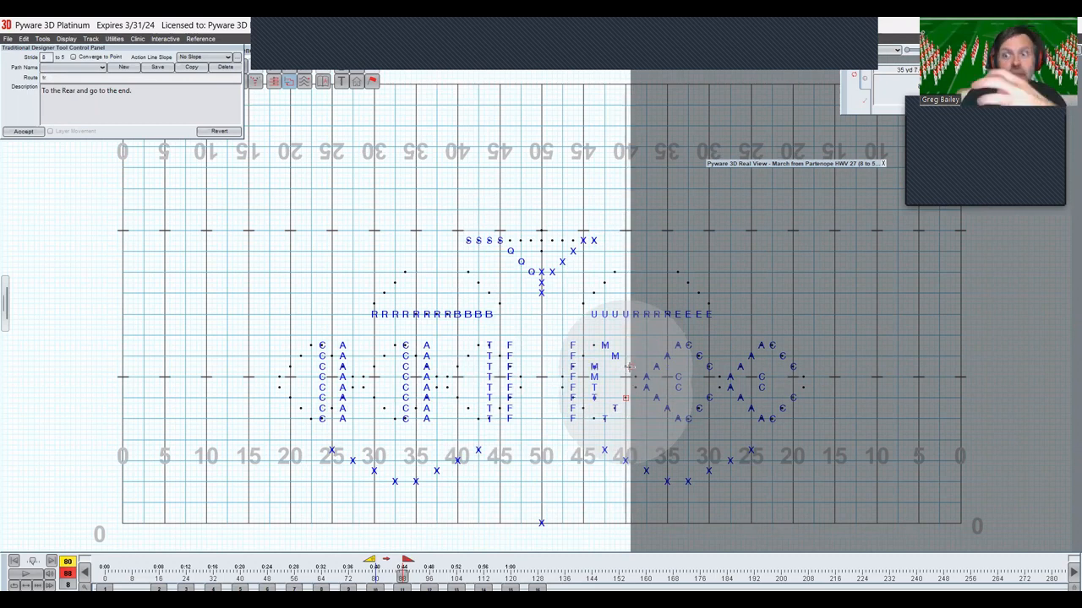
key("Return")
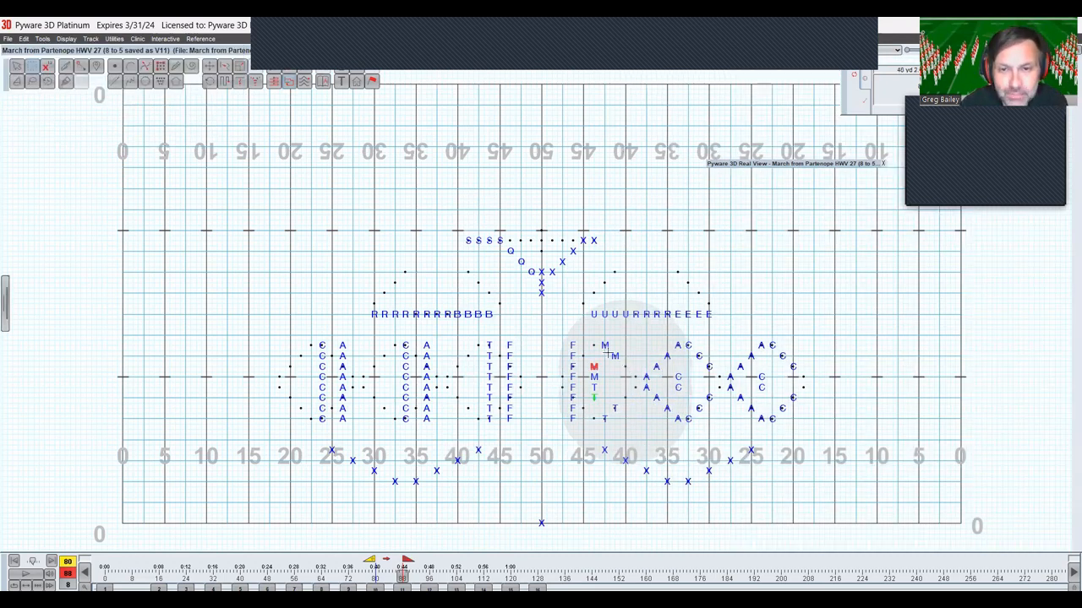
Route the fourth diamond's M and T pair second from the ends with "tr", adjusting the action line so the pair extends the M and T column
left_click_drag(608, 348, 622, 403)
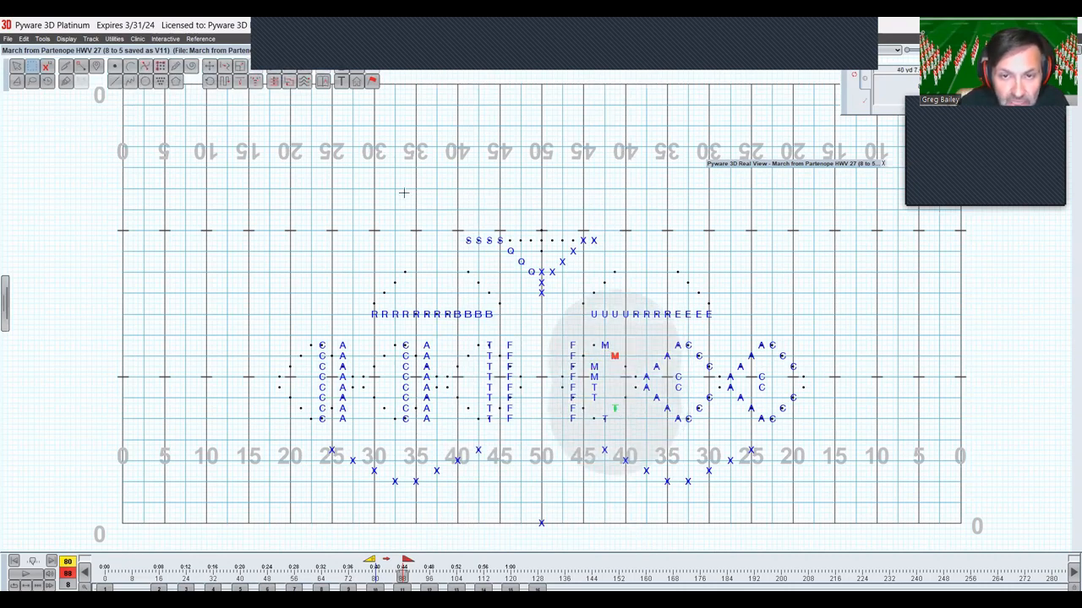
left_click(288, 81)
type("tr")
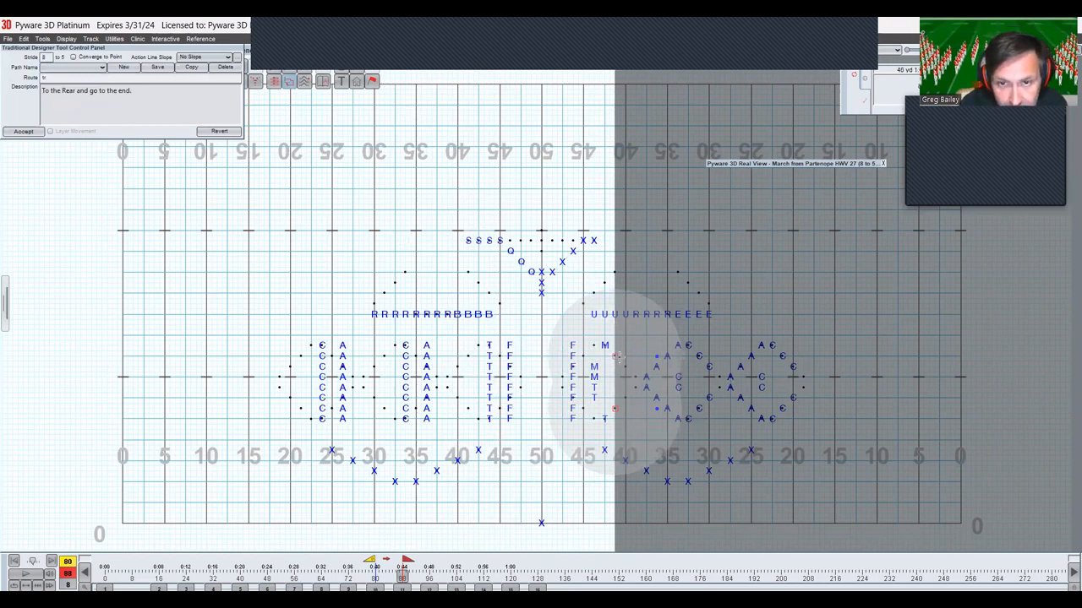
key("Up")
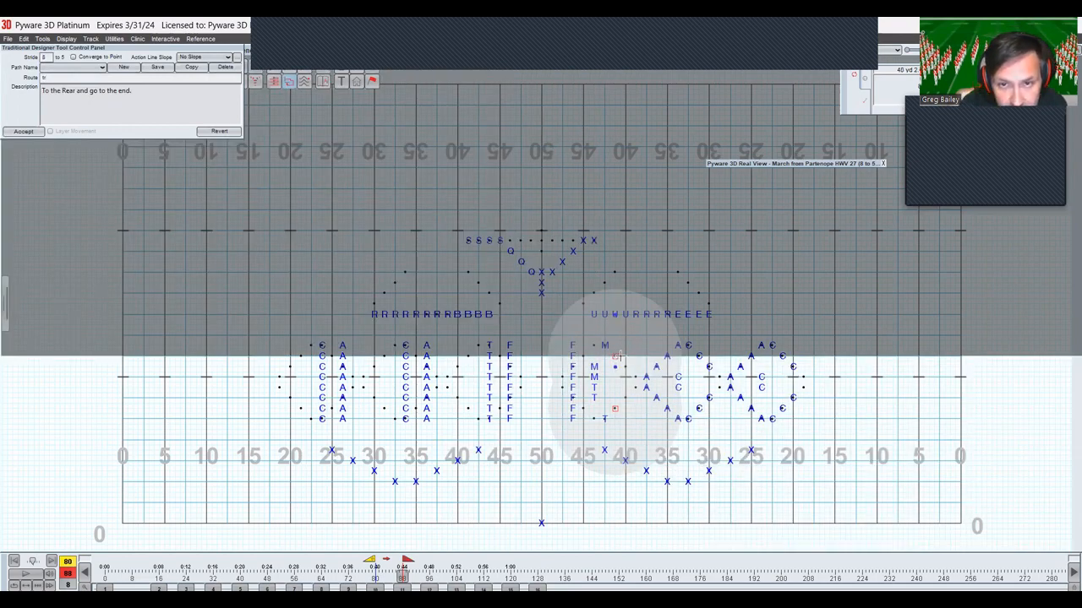
key("Right")
key("Return")
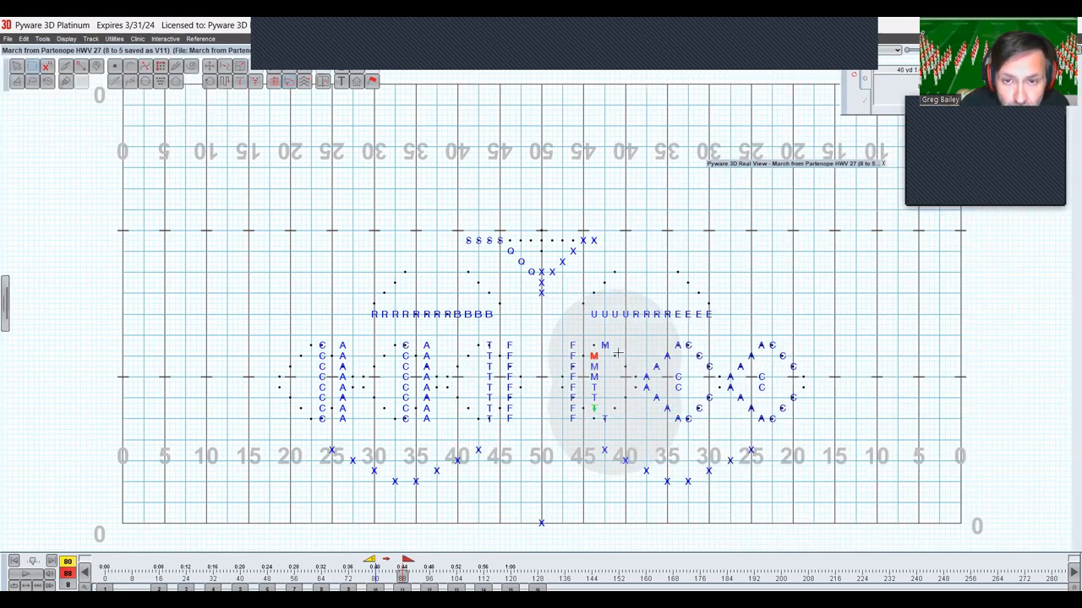
Route the top M and bottom T of the fourth diamond with "tr", adjusting the action line to complete the M and T column
left_click(600, 339)
left_click_drag(619, 416, 620, 416)
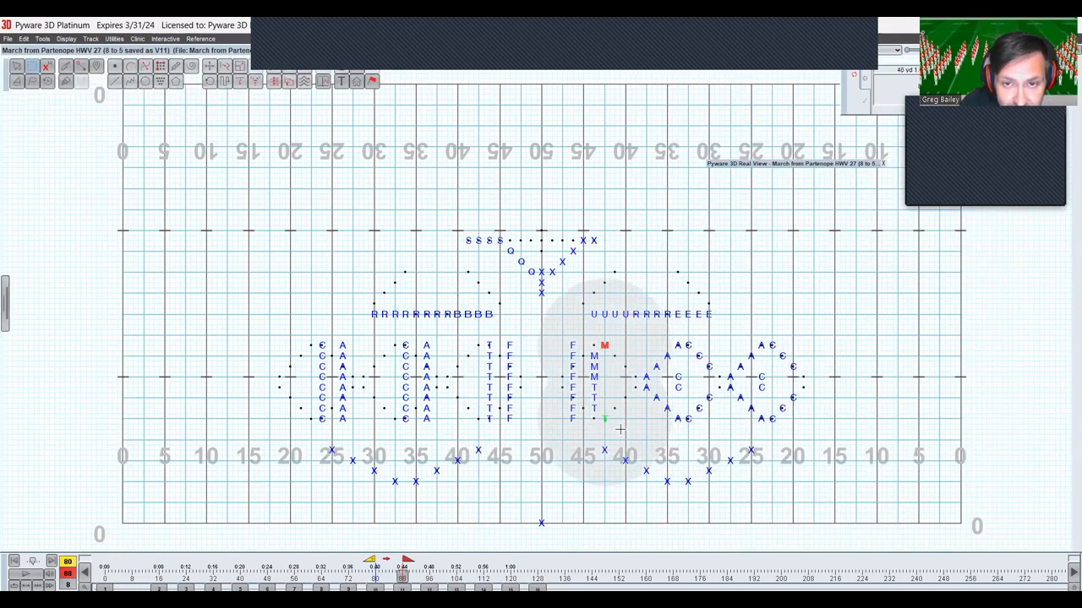
left_click(289, 85)
left_click(624, 402)
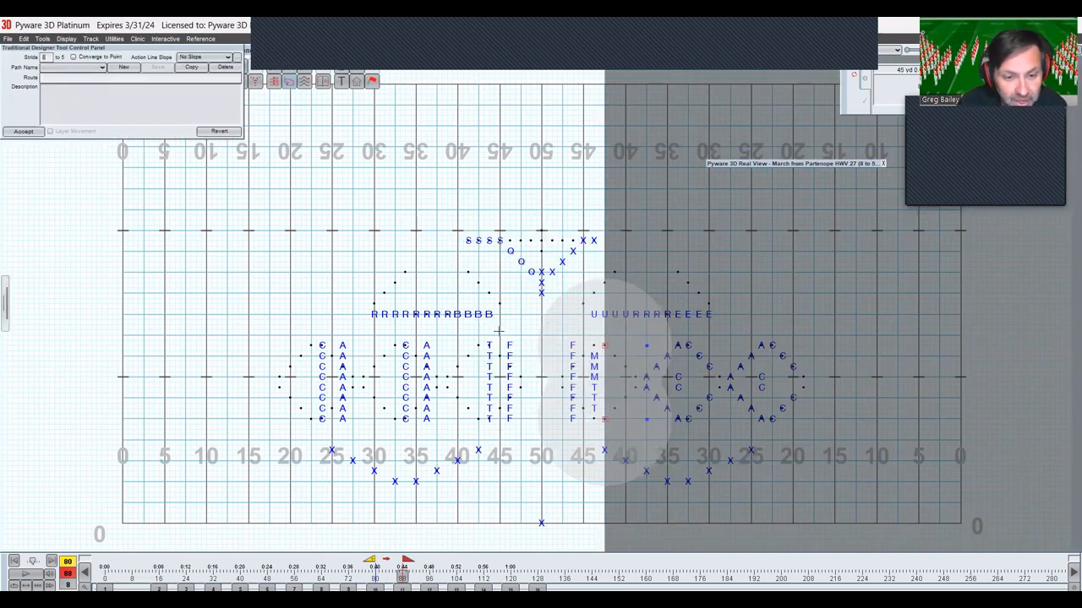
type("tr")
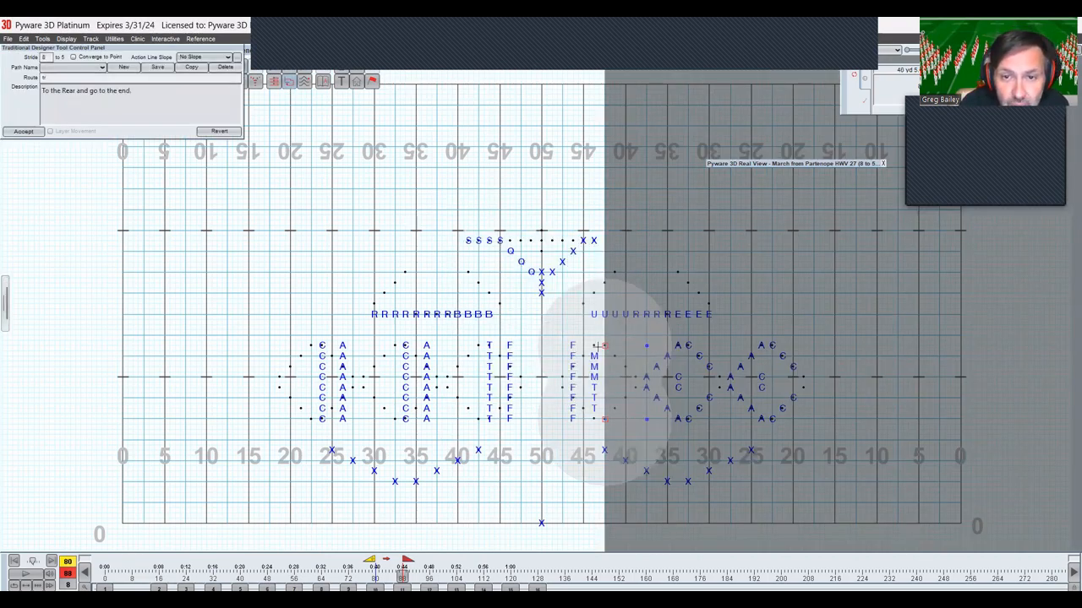
left_click(604, 345)
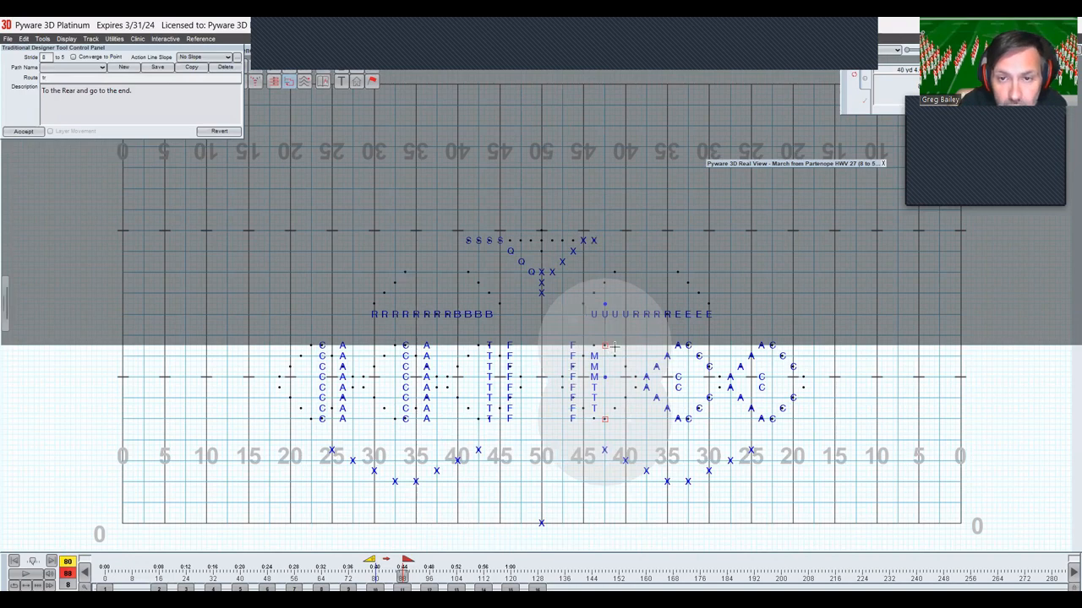
key("Return")
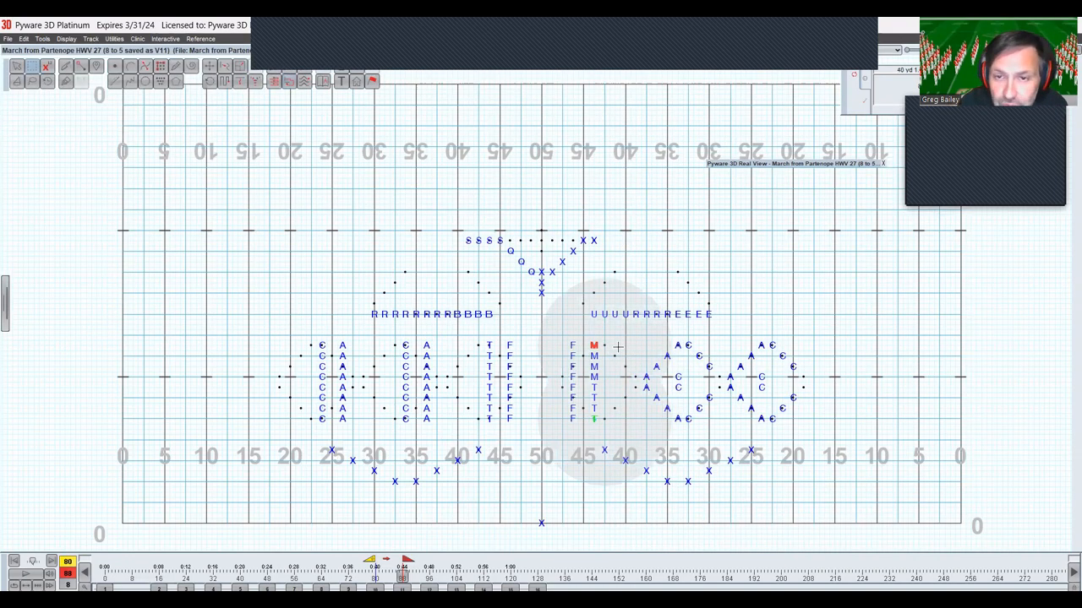
left_click(618, 346)
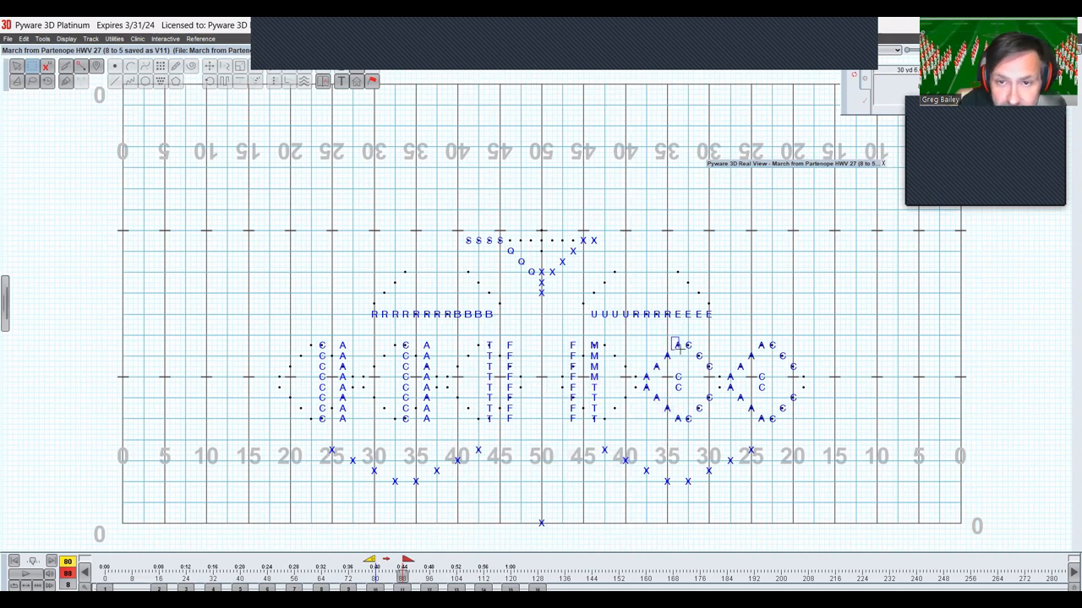
Route the top and bottom A pair of the fifth diamond with "tr", placing the action line on the neighbouring top C
left_click(676, 343)
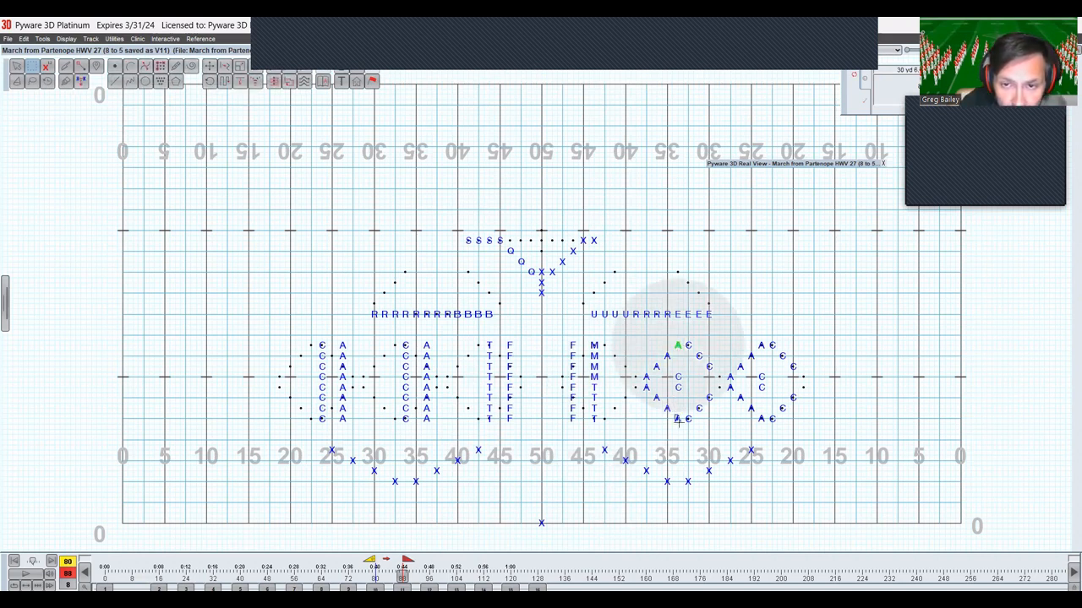
left_click(681, 422)
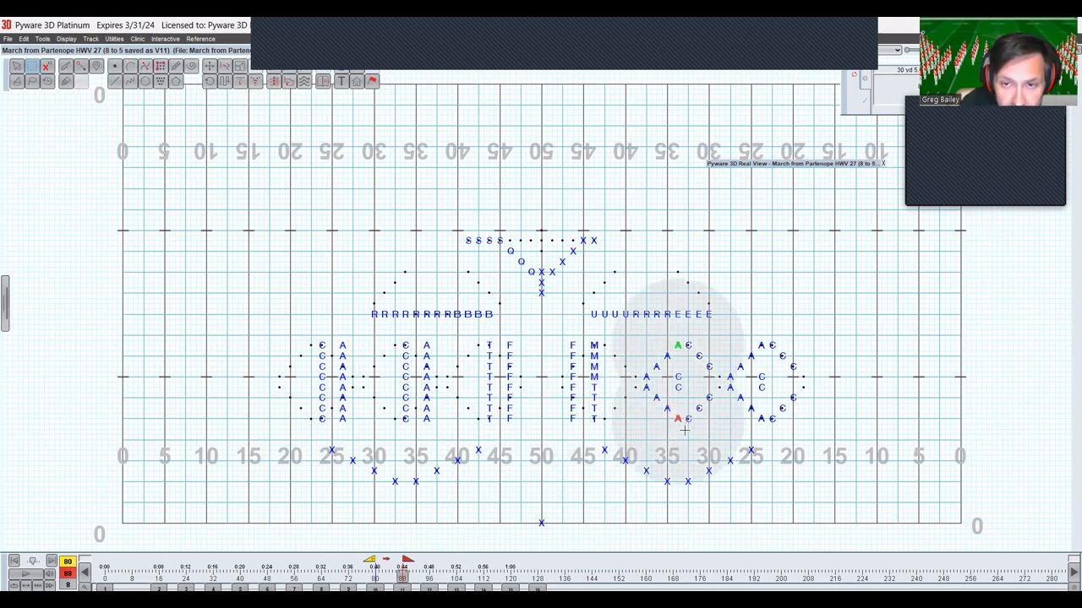
left_click(287, 82)
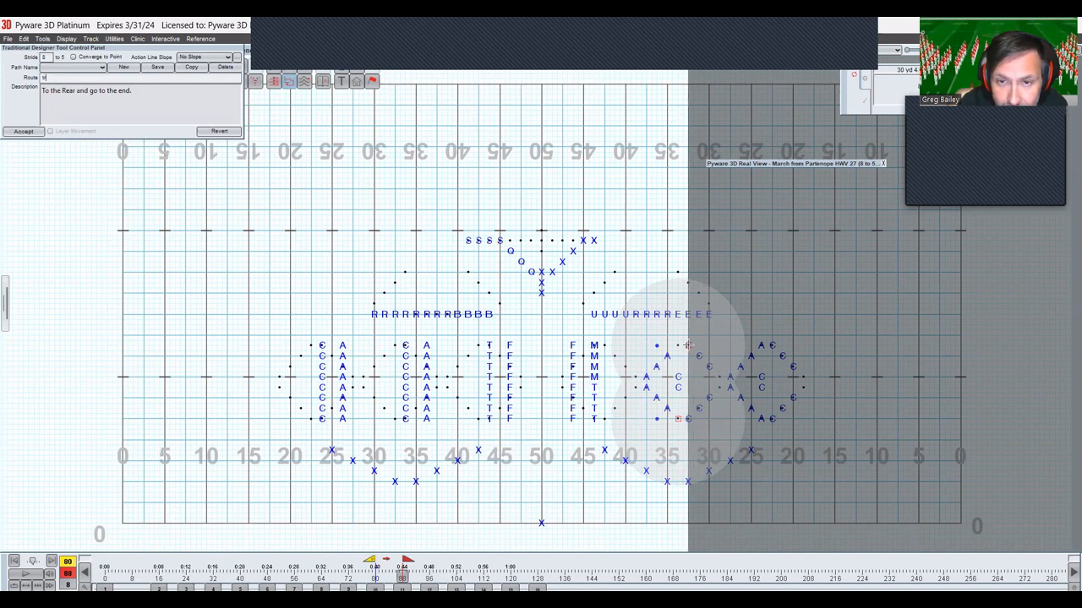
left_click(651, 389)
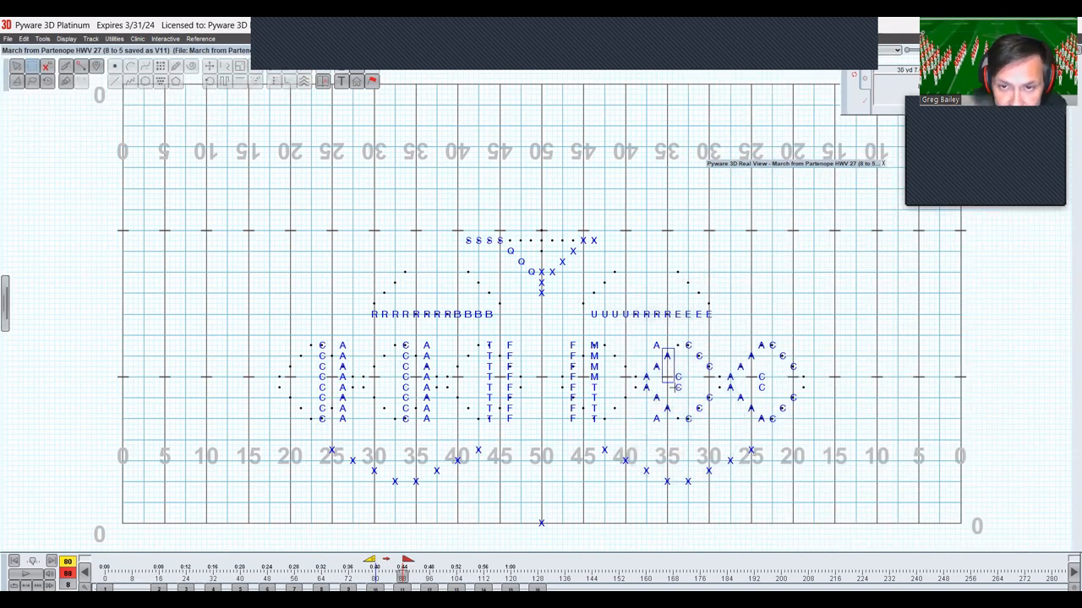
Route the second A pair from the ends of the fifth diamond with "tr", shifting the action line so it joins the outer A pair's column
left_click_drag(674, 388, 675, 423)
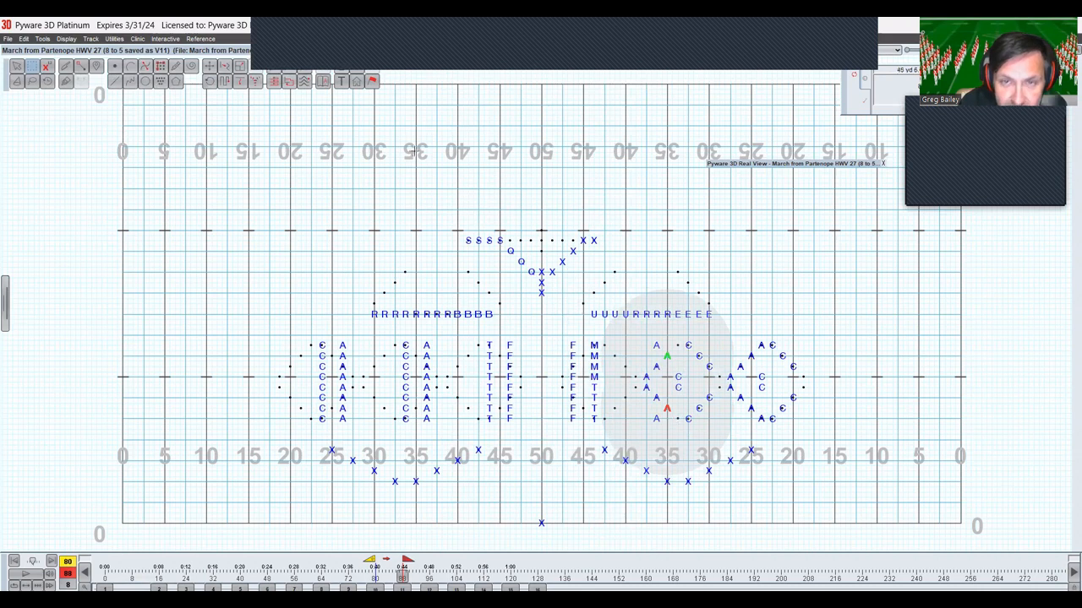
left_click(289, 85)
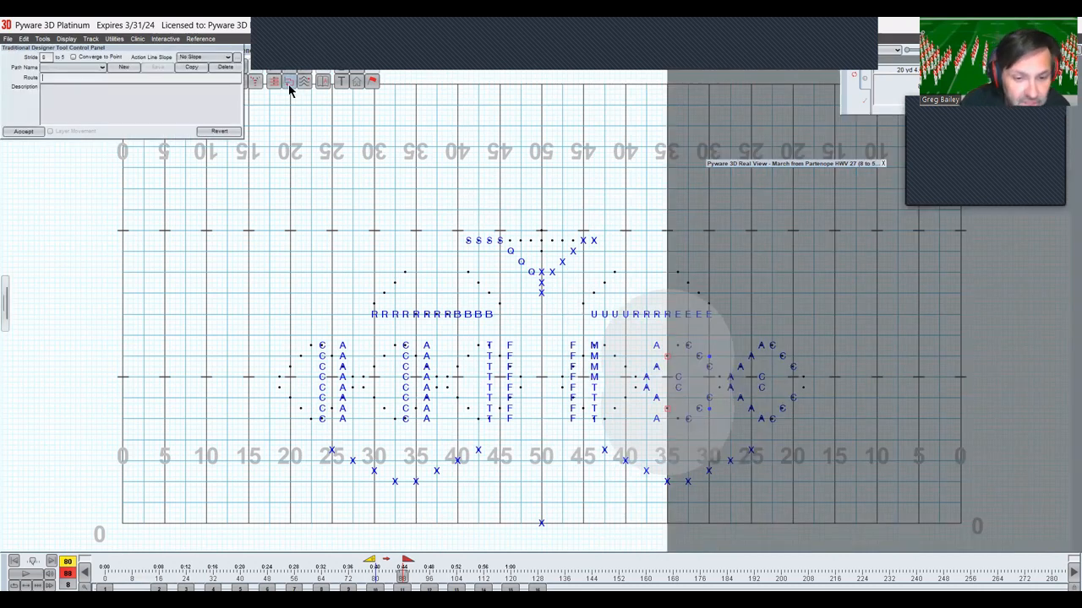
type("tr")
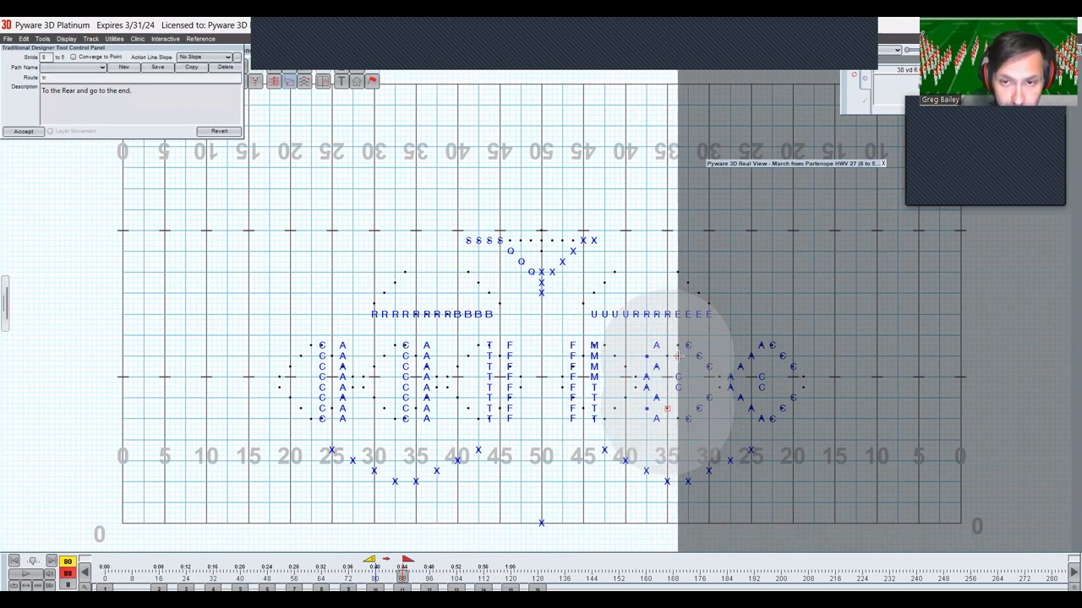
left_click(681, 356)
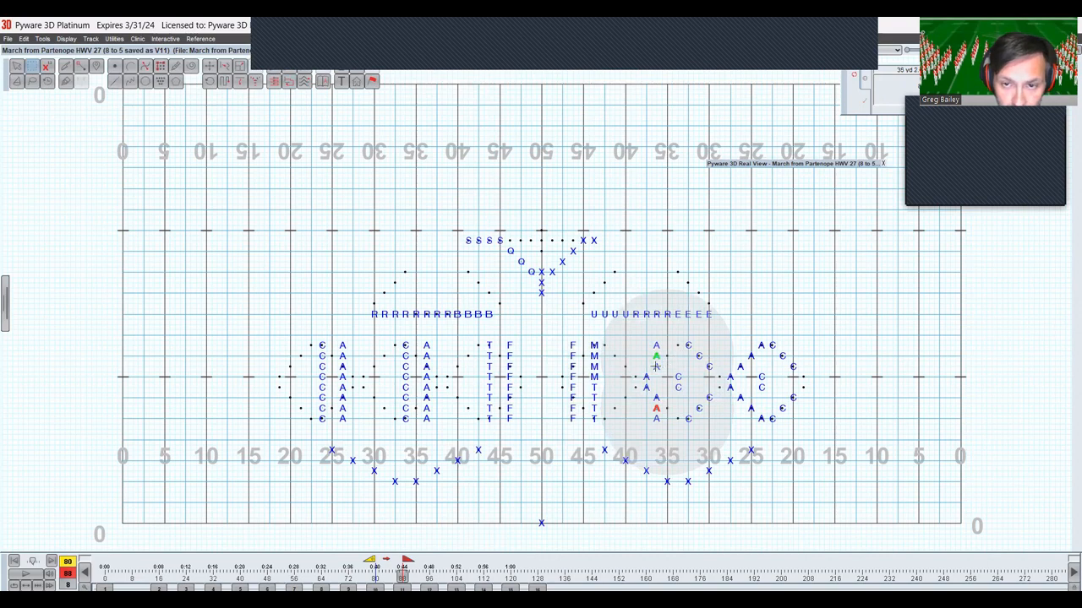
Route the third and middle A pairs of the fifth diamond with "tr", adjusting each action line to complete the A column
left_click(654, 365)
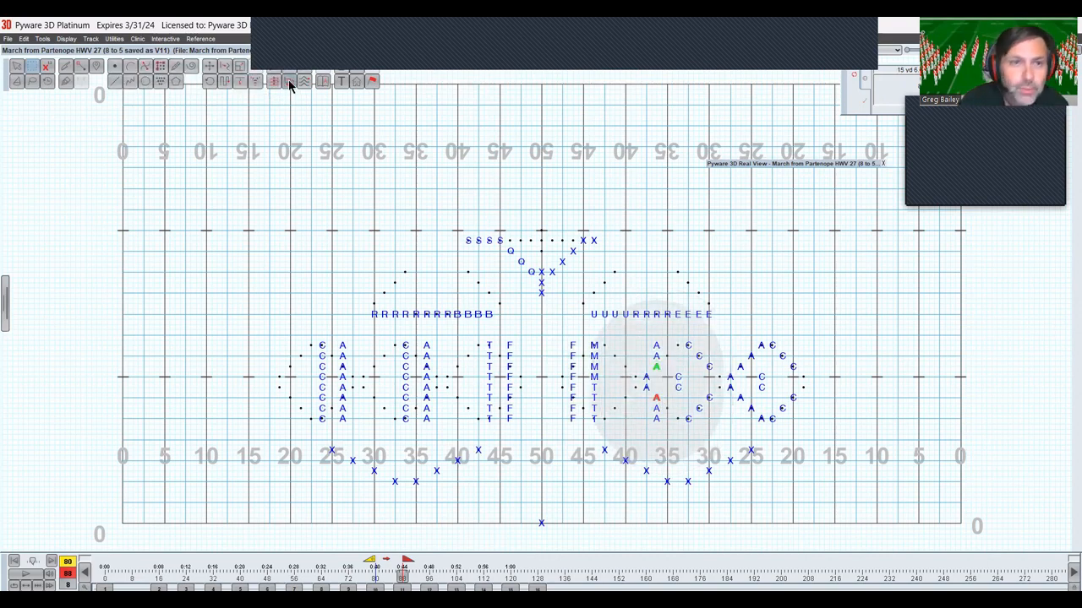
left_click(288, 82)
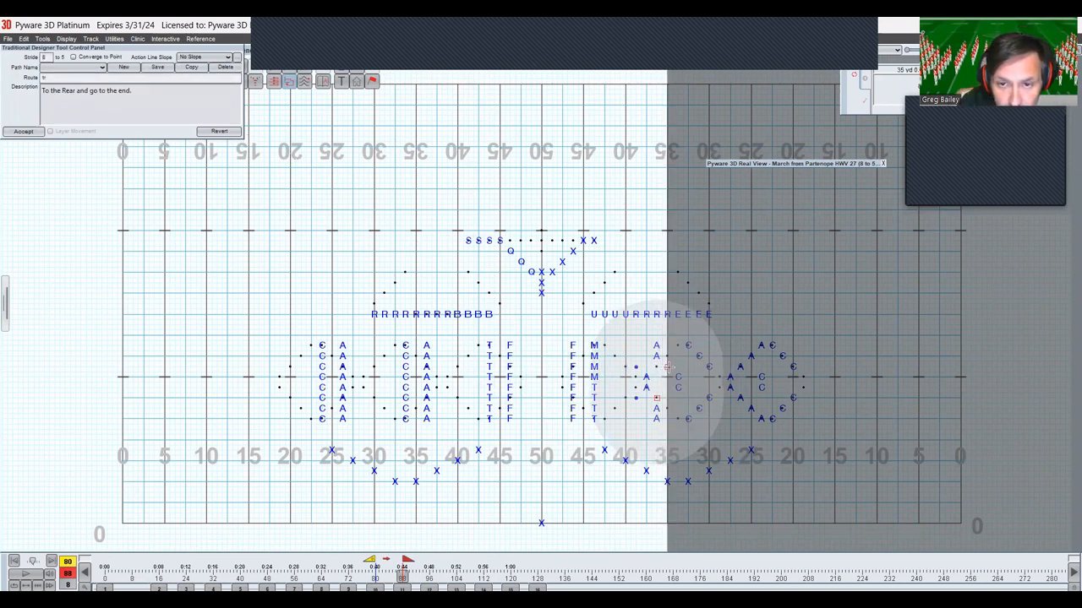
key("Return")
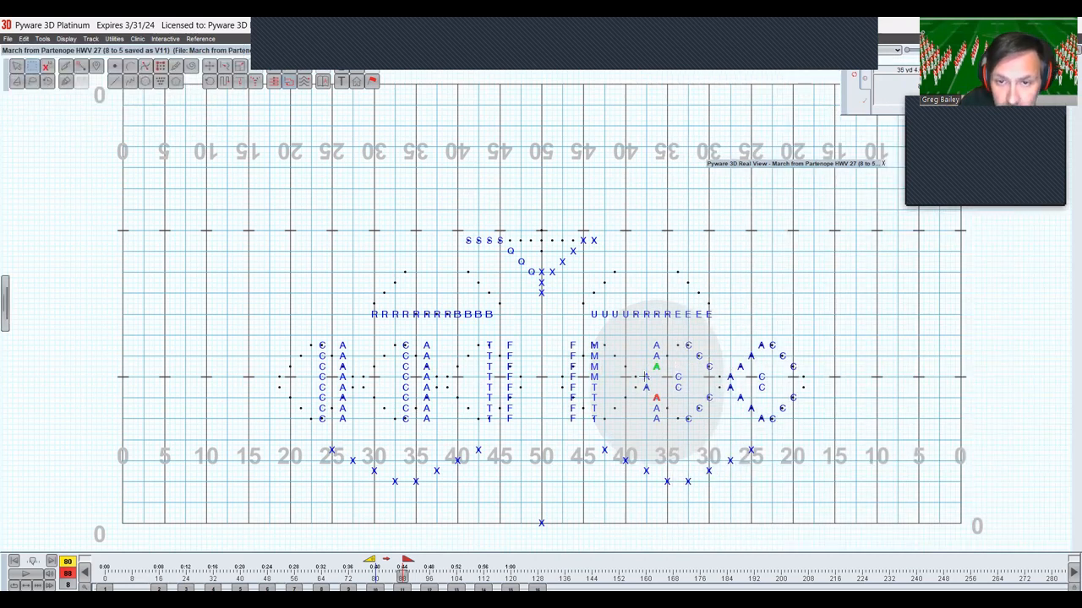
left_click_drag(640, 372, 649, 393)
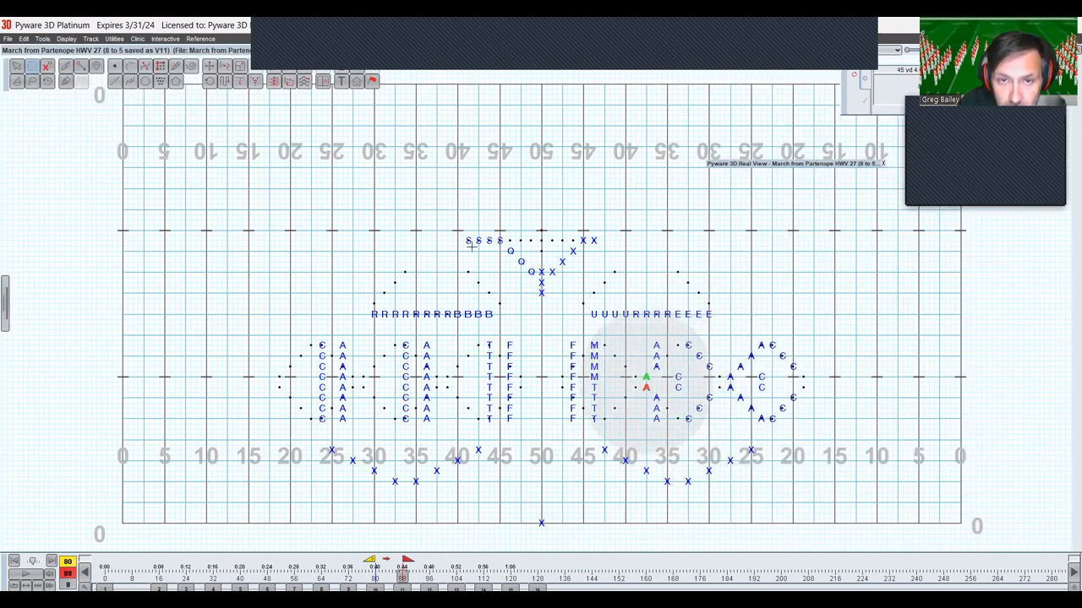
left_click(289, 83)
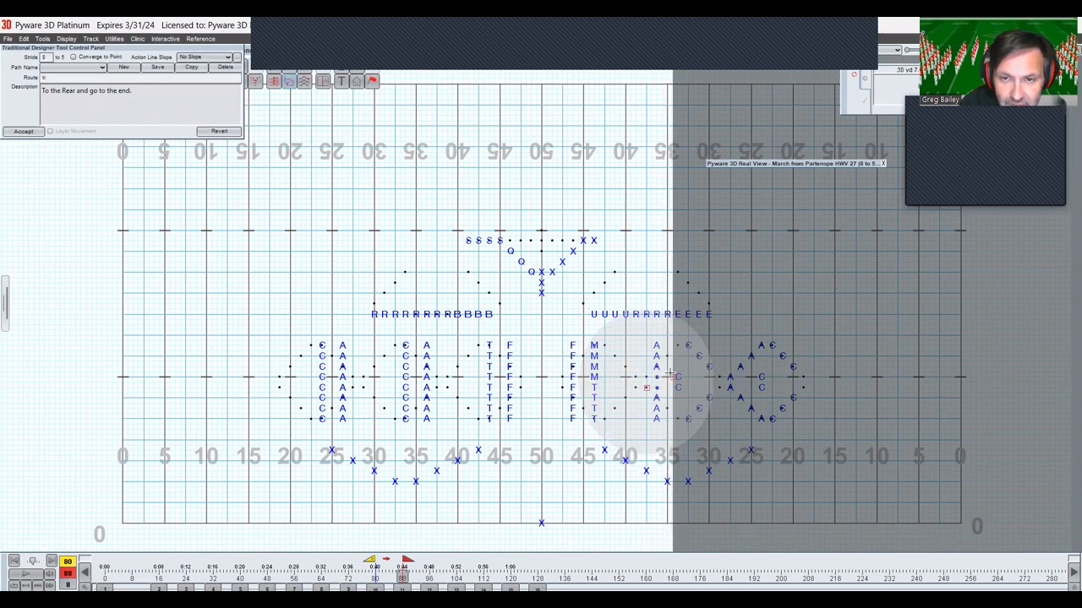
left_click(670, 375)
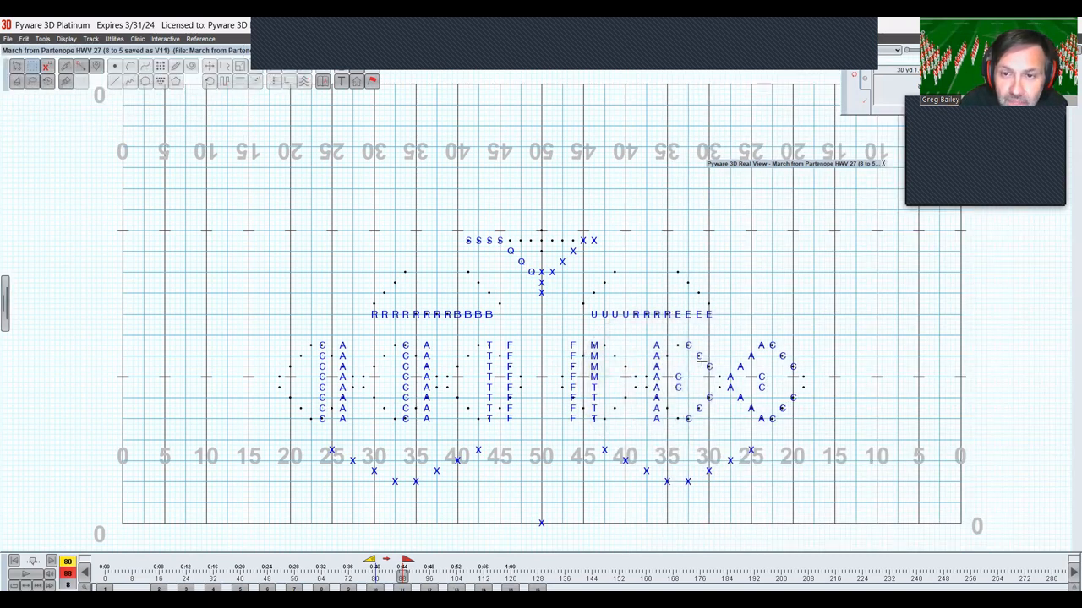
Route the C pair next to the middle of the fifth diamond with "tr", shifting the action line so it joins the middle C column
left_click_drag(701, 361, 714, 412)
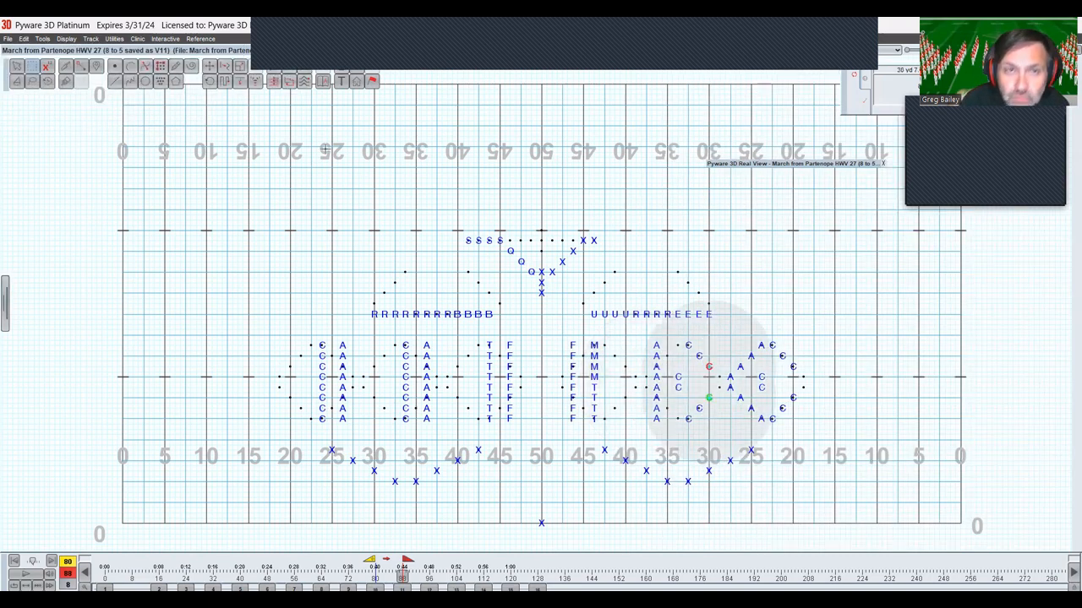
left_click(289, 82)
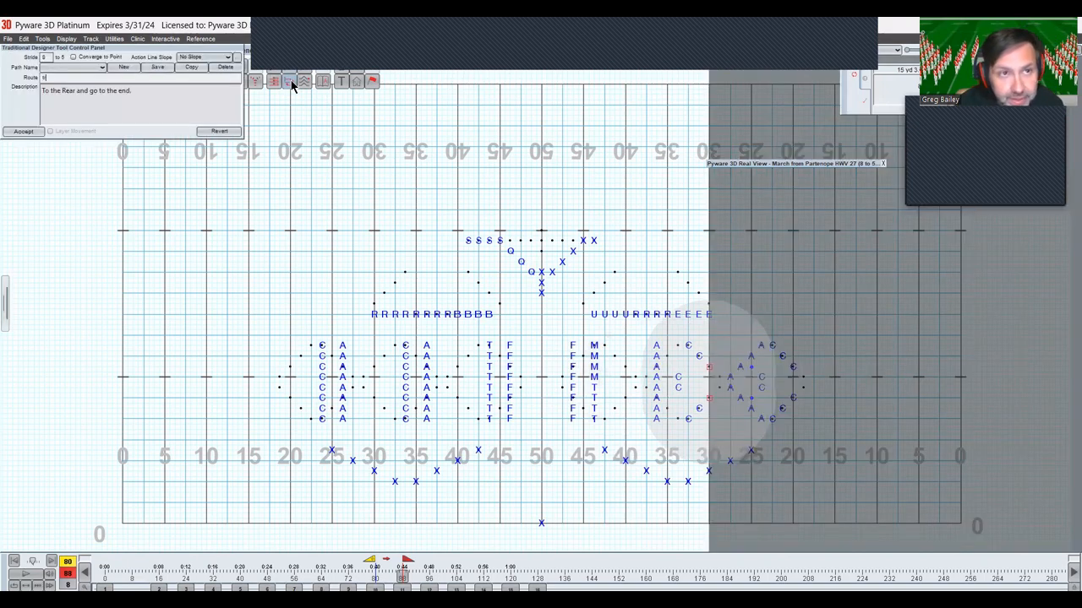
left_click(708, 367)
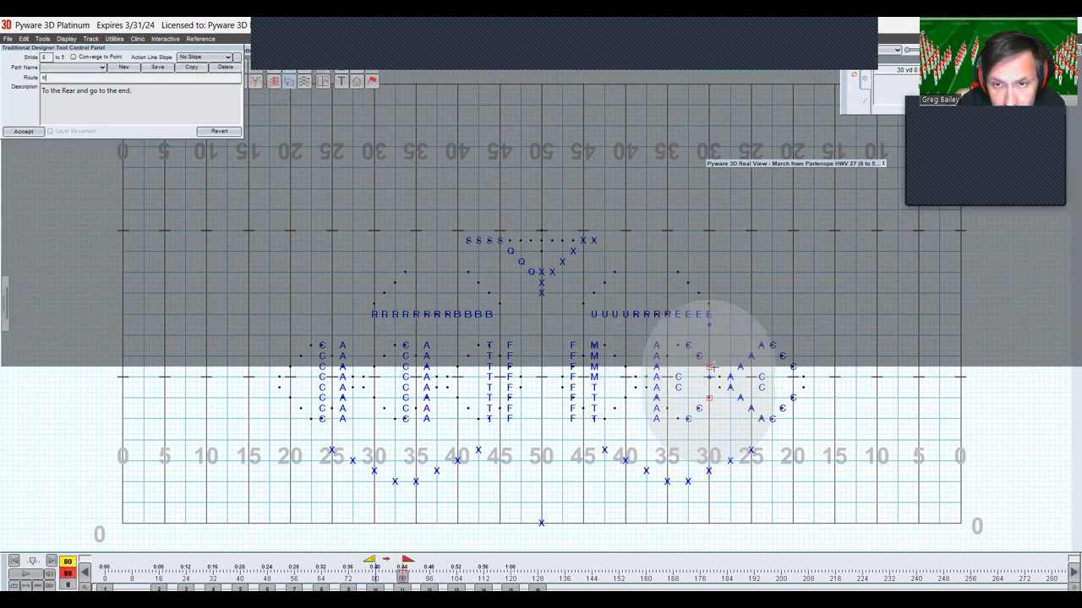
left_click(714, 375)
key("Return")
Route the second and outer C pairs of the fifth diamond with "tr", adjusting each action line to complete the C column
left_click_drag(693, 350, 703, 411)
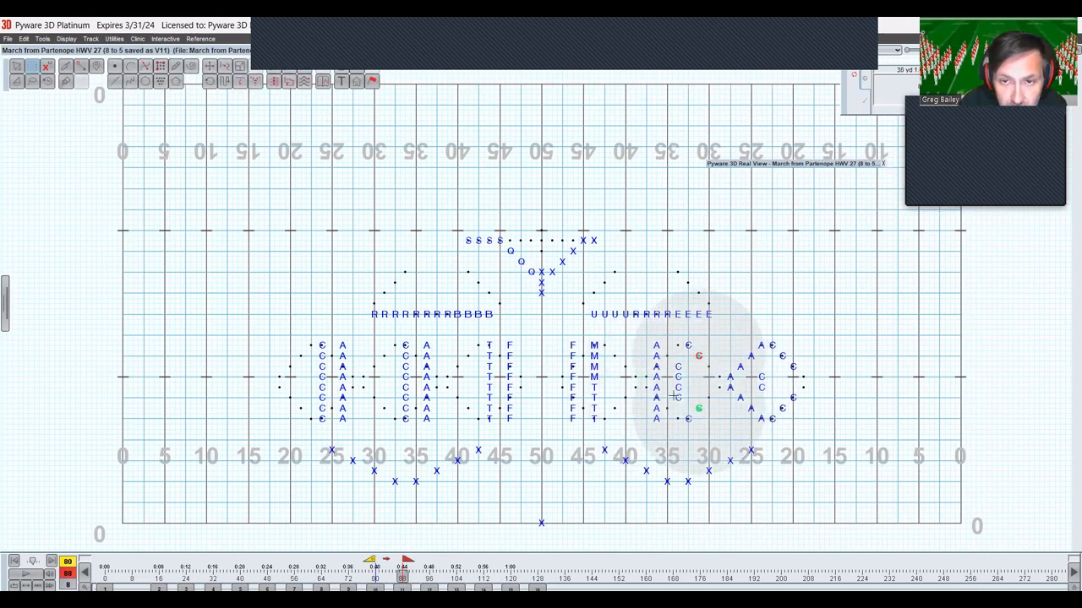
left_click(292, 82)
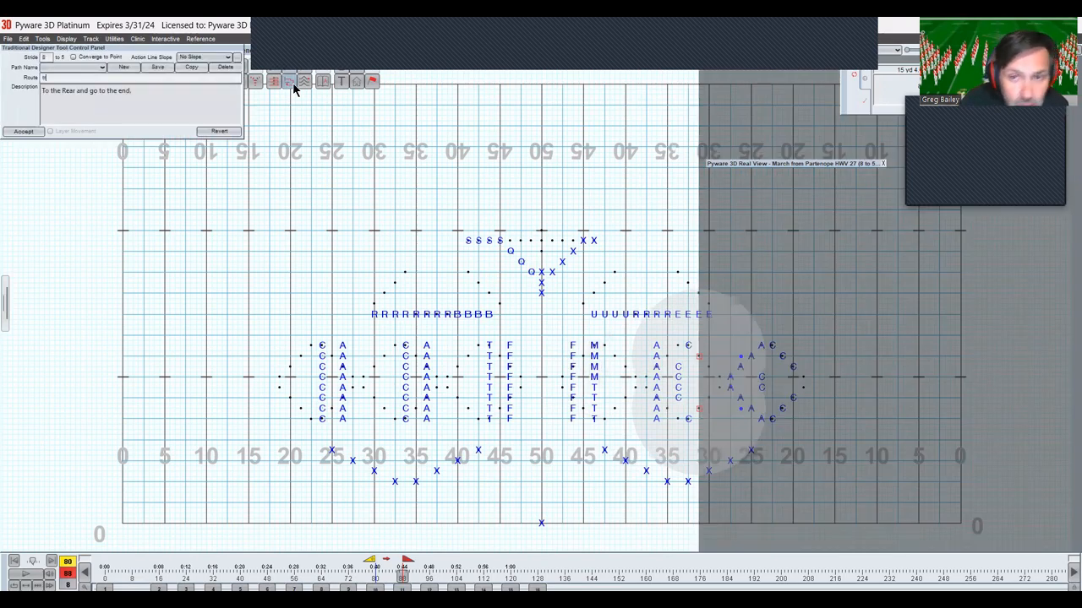
left_click(709, 355)
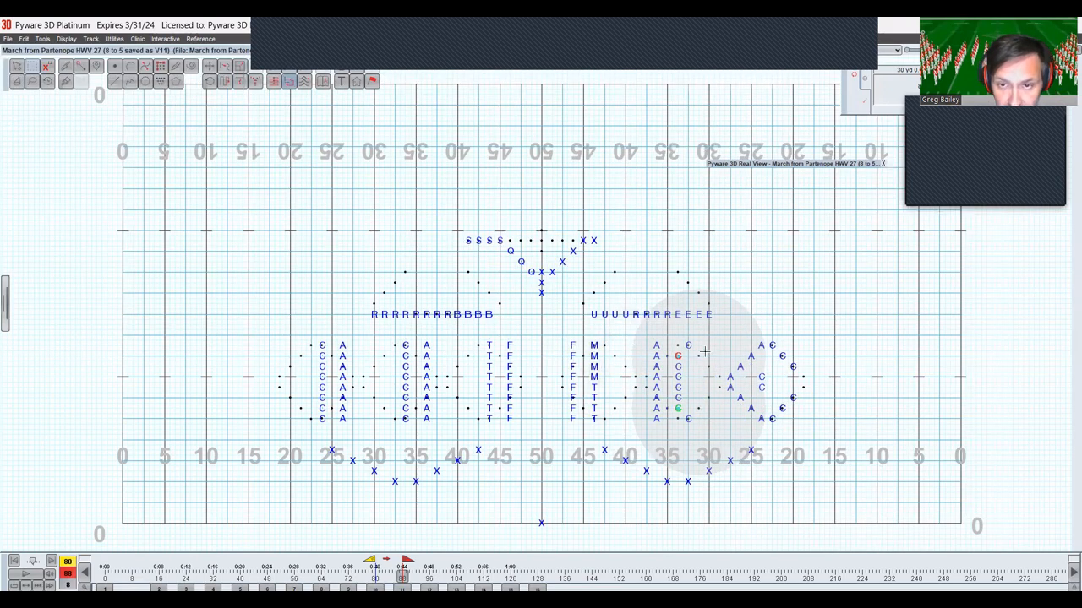
left_click_drag(682, 339, 702, 442)
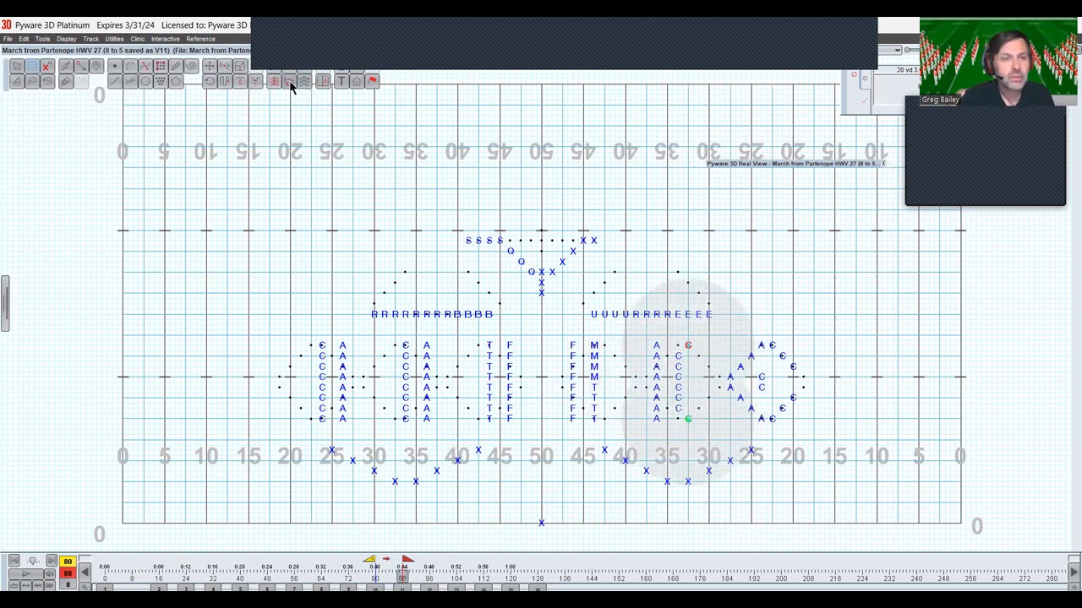
left_click(289, 81)
type("tr")
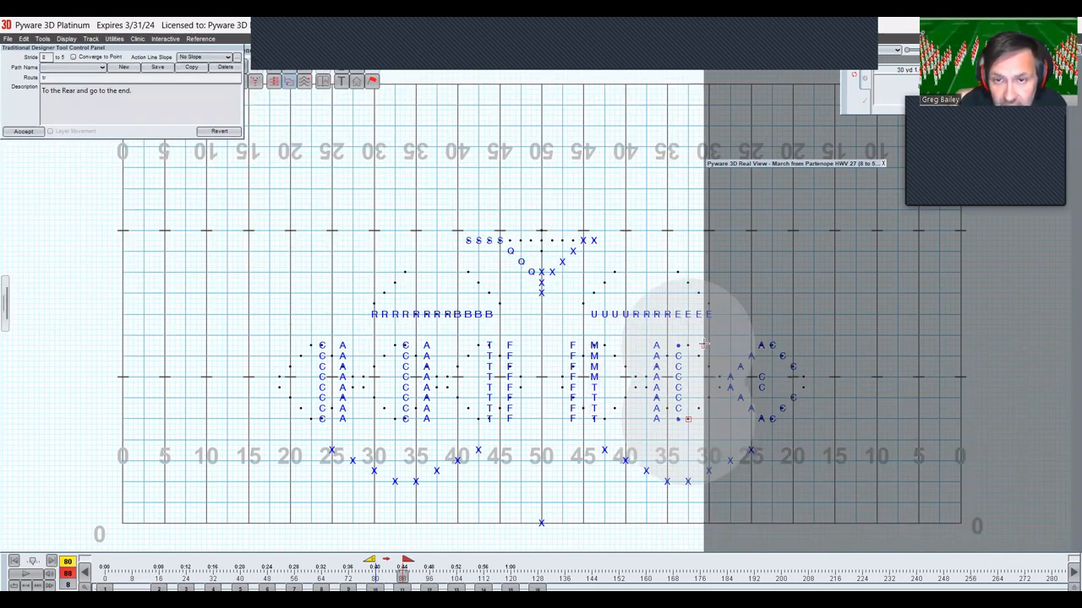
left_click(703, 344)
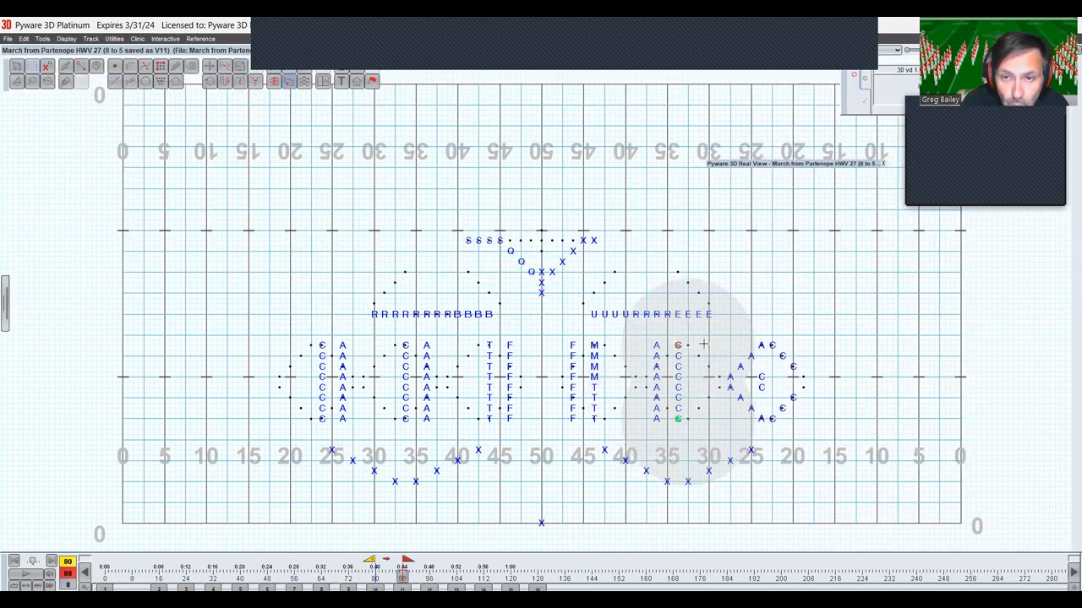
Route the top and bottom A pair of the sixth diamond with "tr", adjusting the action line to start its A column
left_click(763, 348)
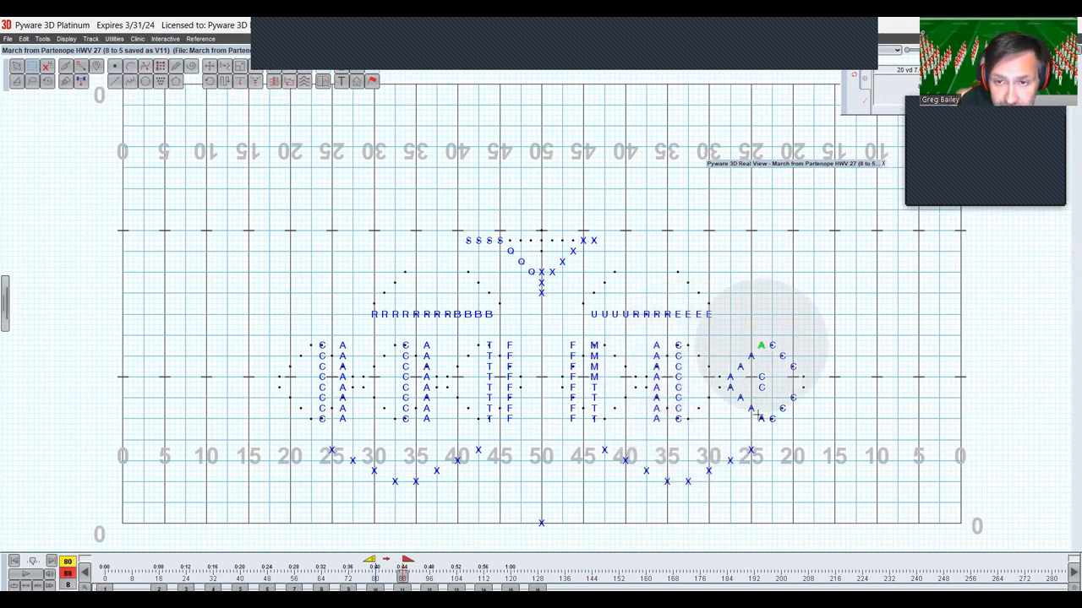
left_click(762, 423)
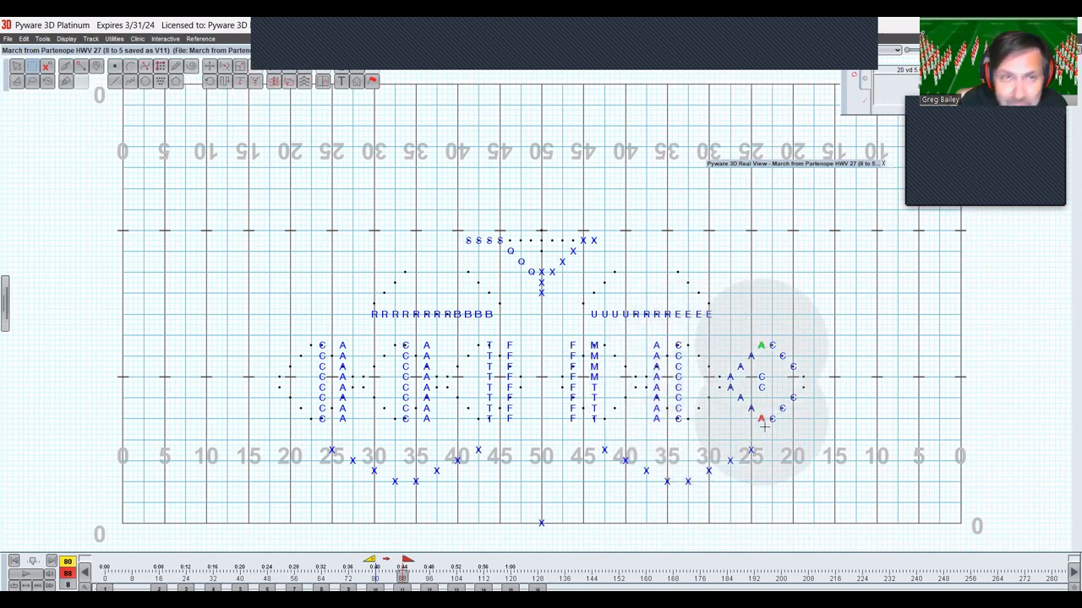
left_click(289, 82)
key("Return")
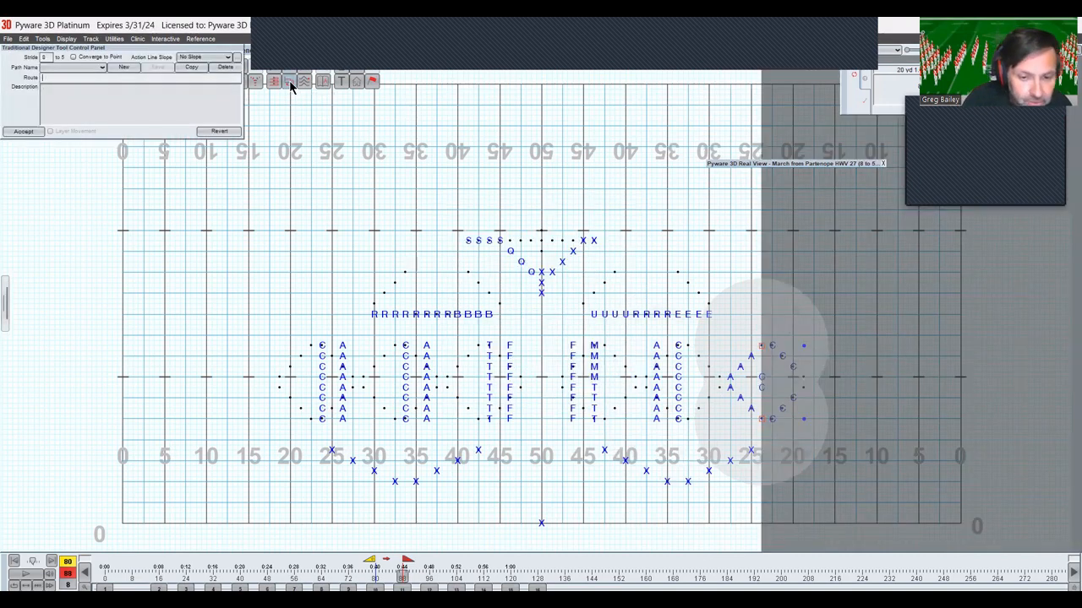
type("tr")
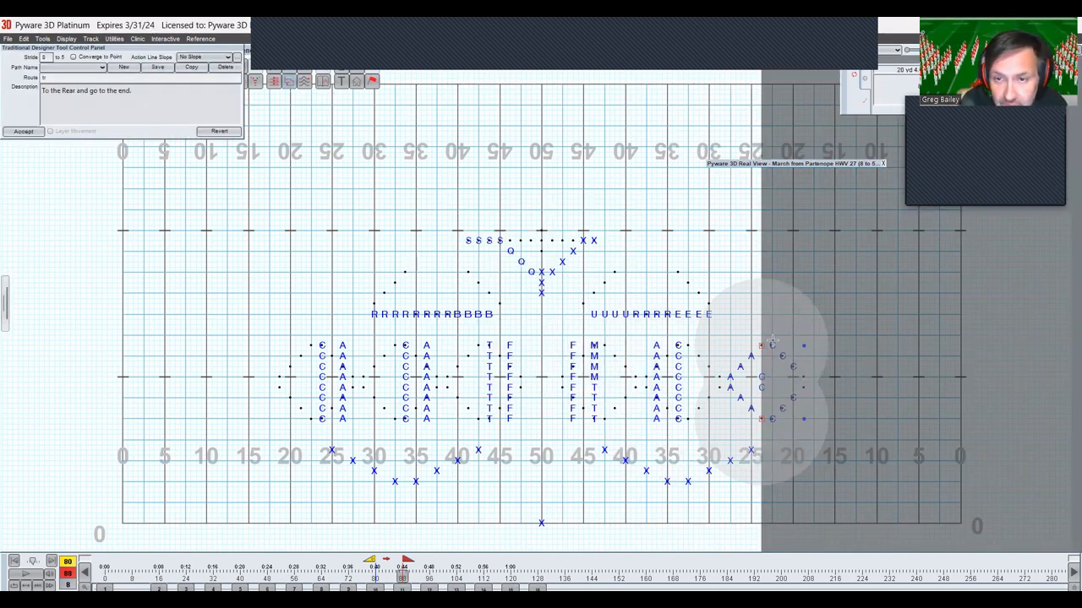
mouse_move(761, 346)
left_mouse_down()
mouse_move(772, 345)
mouse_move(759, 416)
left_mouse_up()
key("Return")
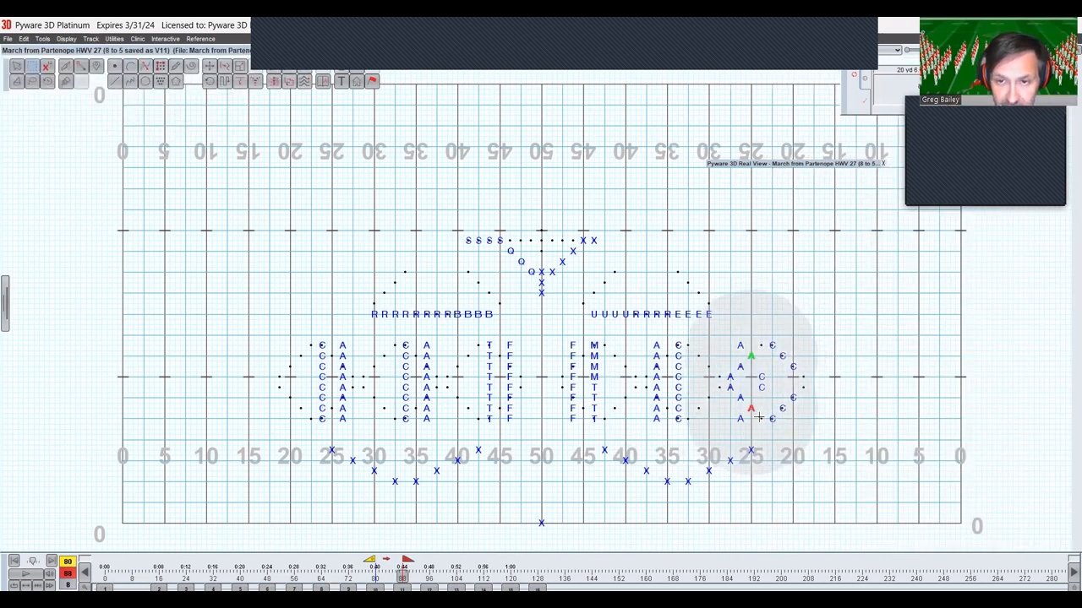
Route the second and third A pairs of the sixth diamond with "tr", shifting each action line so they line up with the outer A pair
left_click(289, 83)
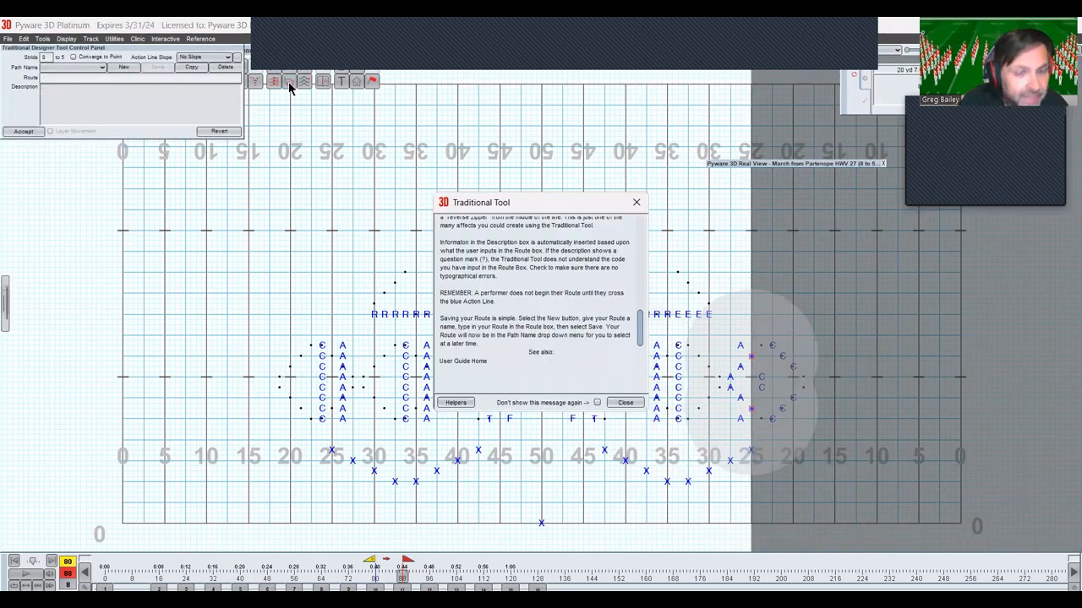
key("Escape")
type("tr")
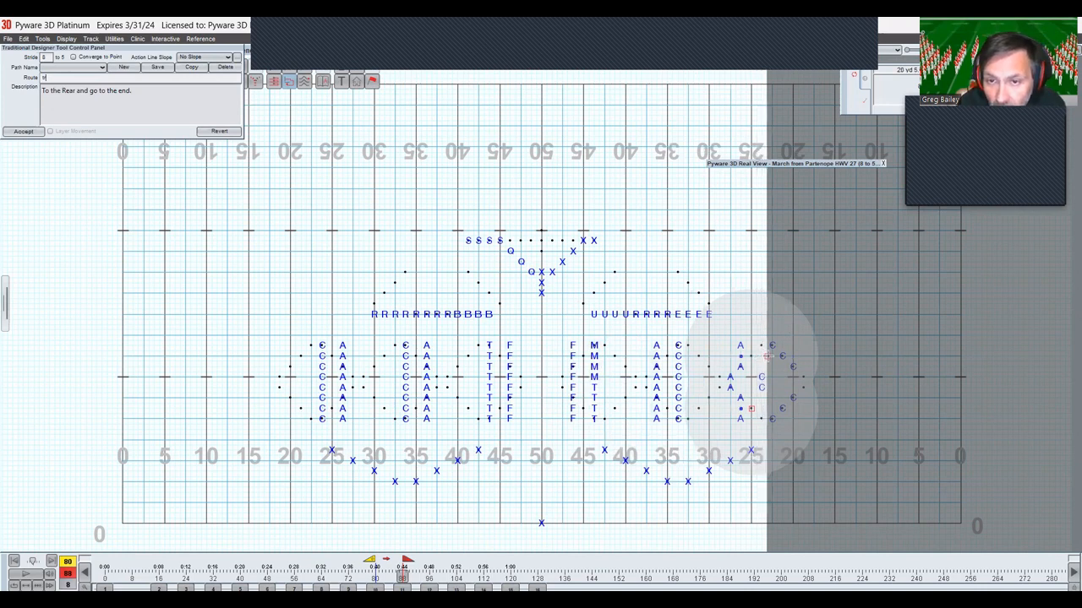
left_click(767, 356)
left_click_drag(735, 362, 746, 411)
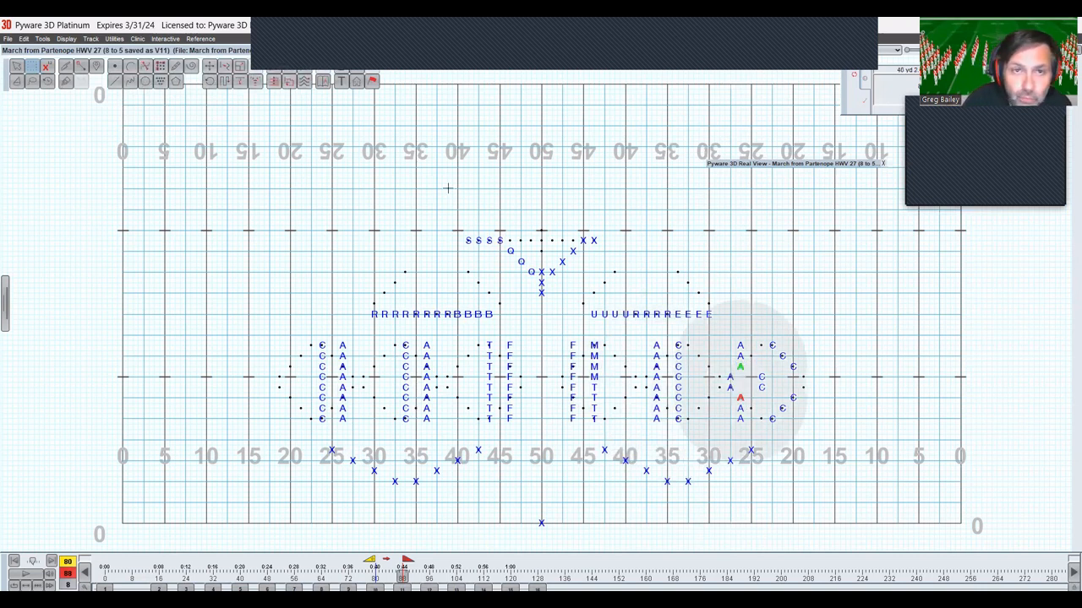
left_click(289, 82)
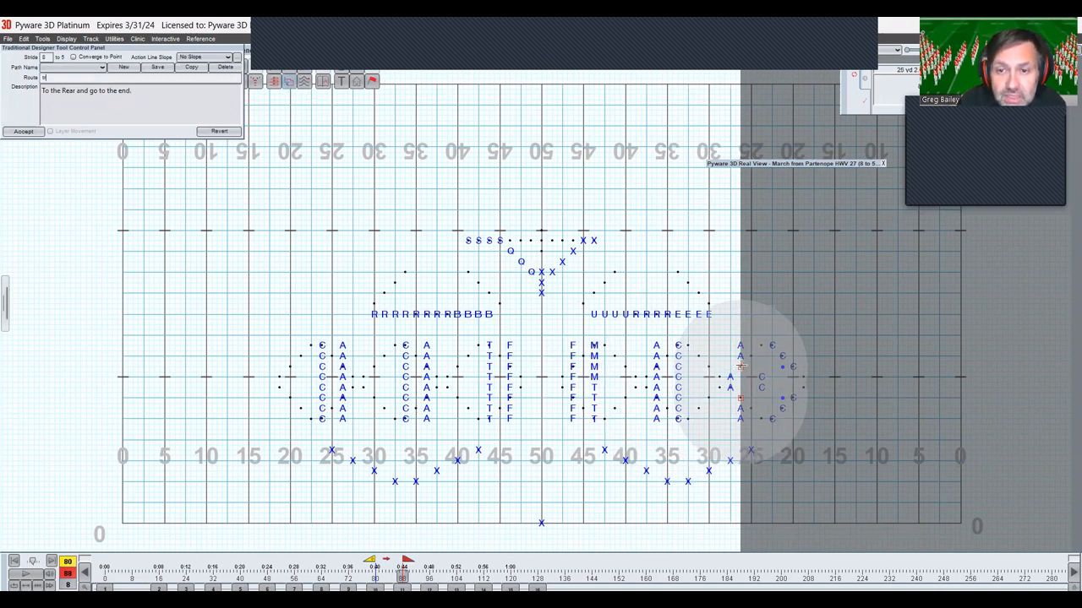
left_click(761, 368)
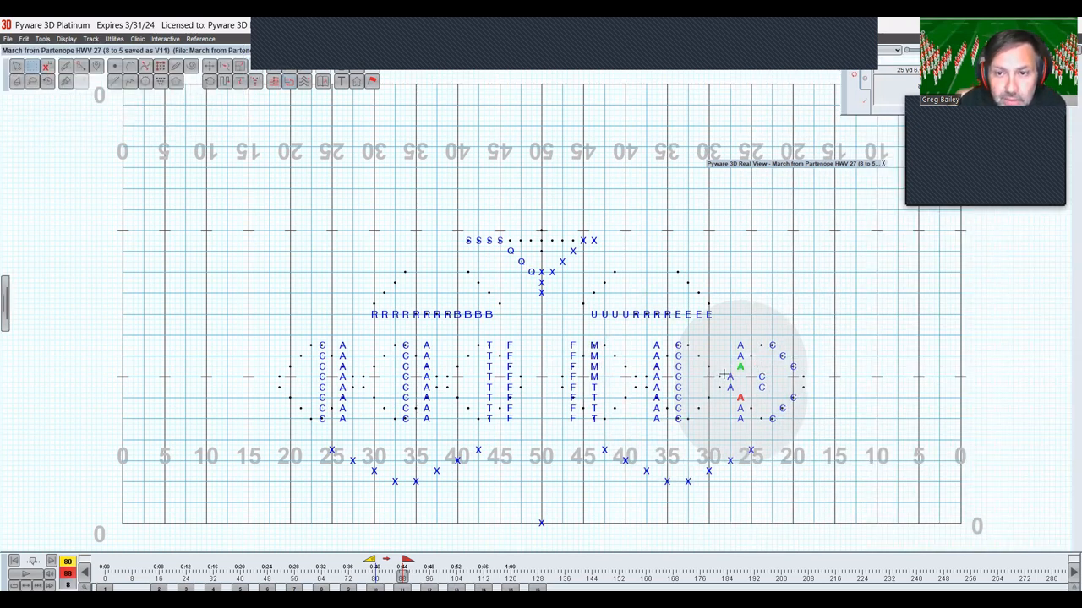
Try to route the middle A pair of the sixth diamond with "tr" into the A column
left_click_drag(724, 370, 734, 402)
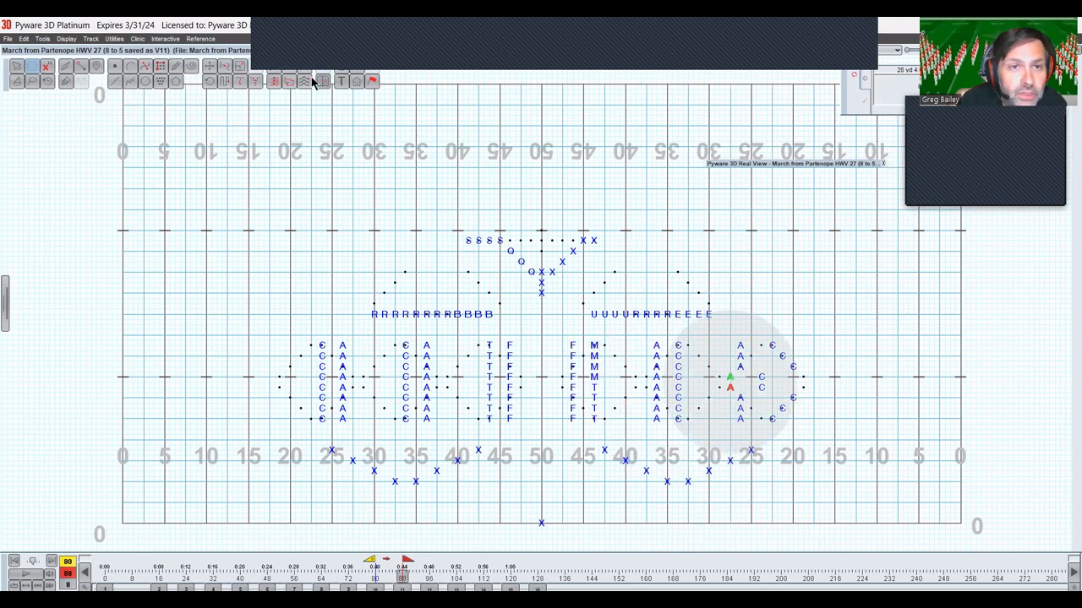
left_click(289, 81)
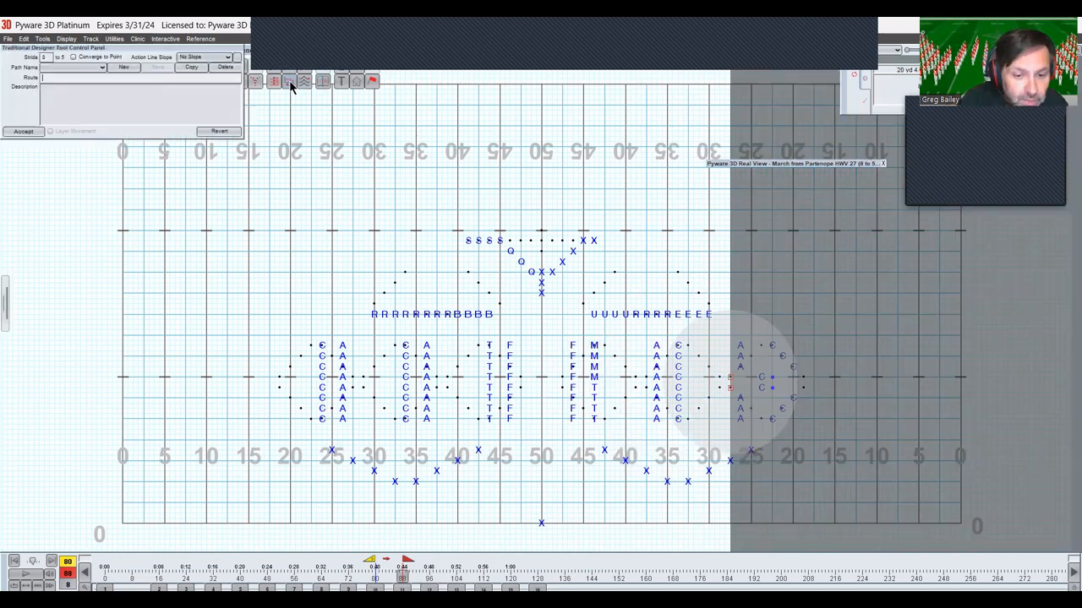
type("tr")
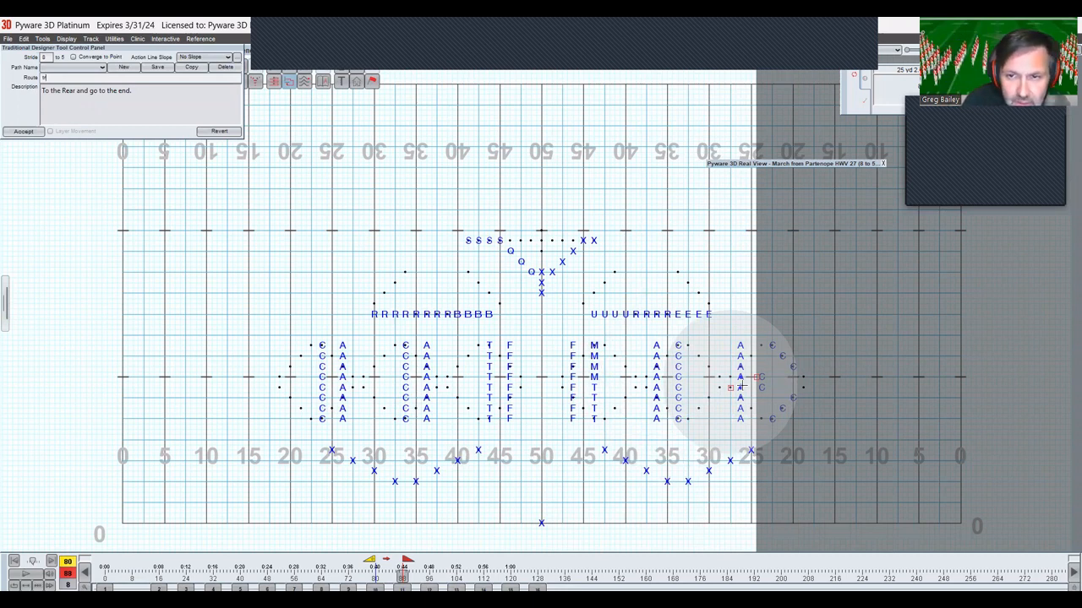
key("Return")
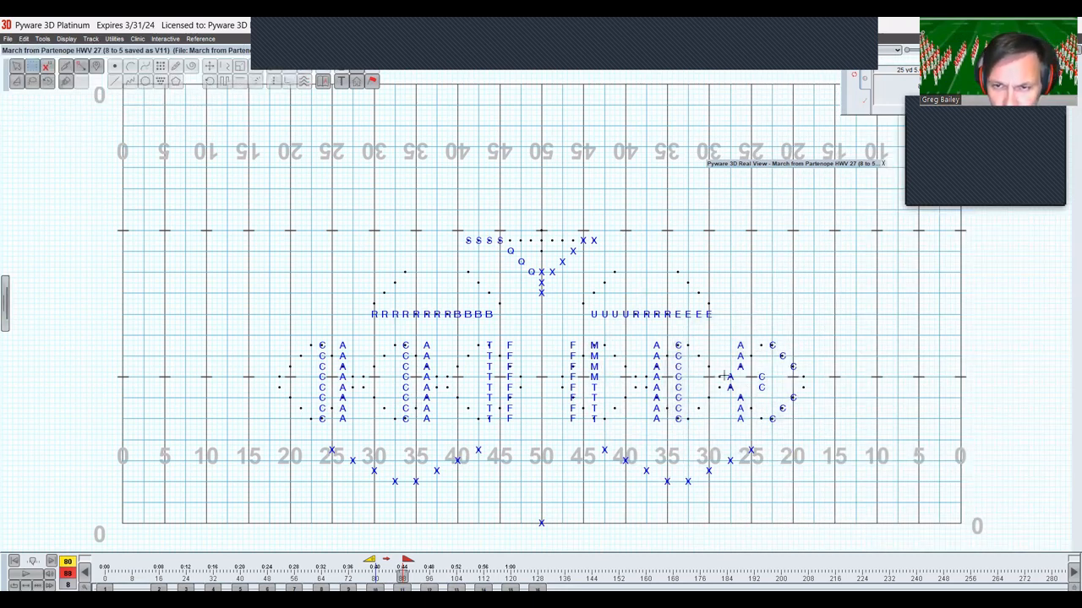
Route the middle A pair of the sixth diamond with "tr", placing the action line just before the middle C pair to complete the A column
left_click_drag(724, 369, 735, 399)
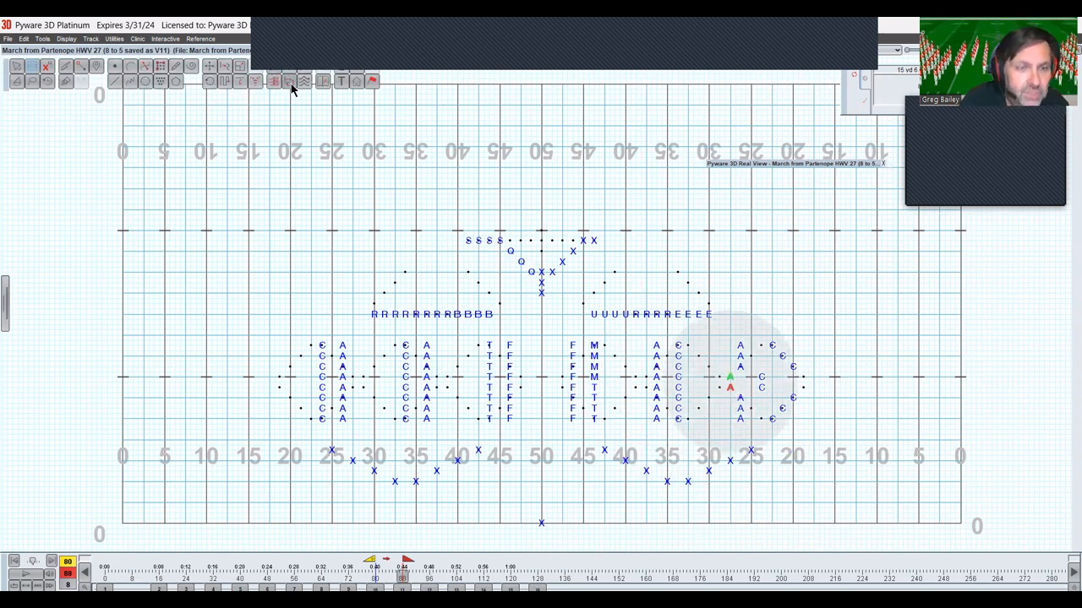
left_click(290, 89)
type("tr")
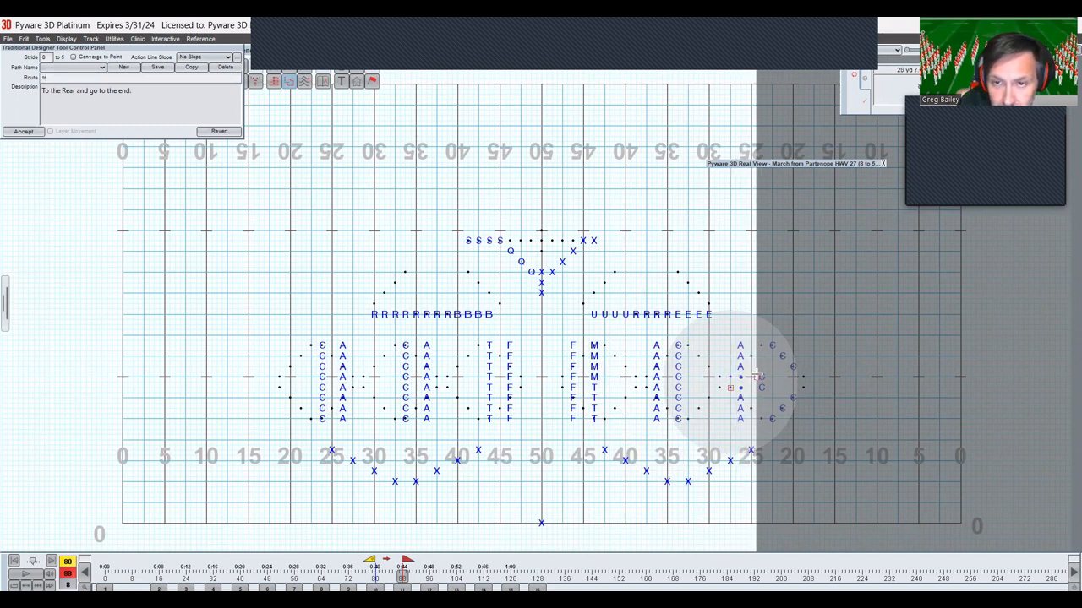
left_click(756, 374)
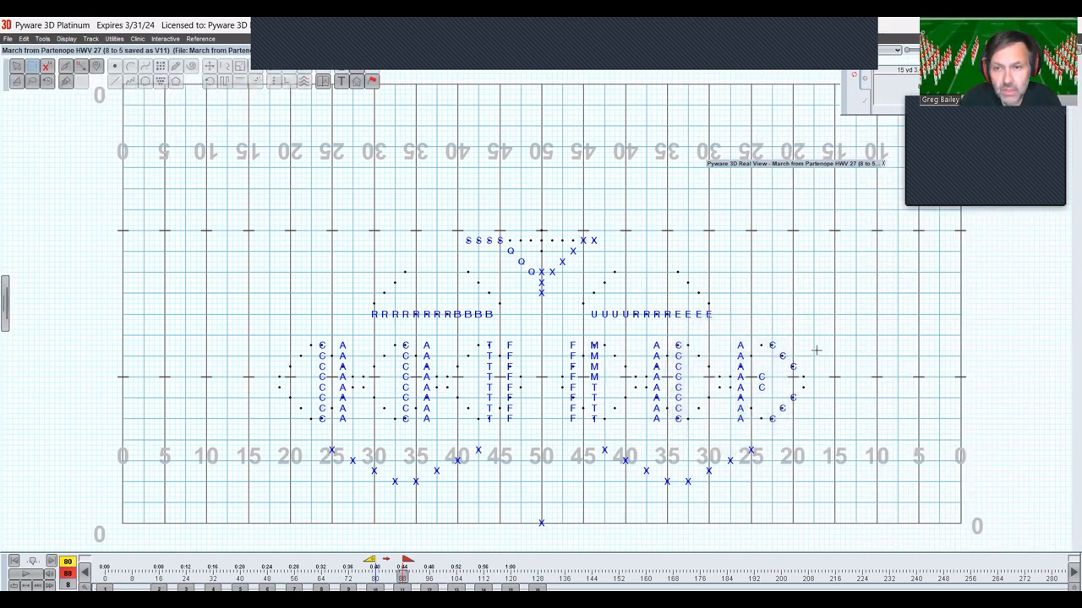
Route the third and second C pairs of the sixth diamond with "tr", adjusting each action line so they join the middle C pair's column
left_click_drag(789, 361, 805, 408)
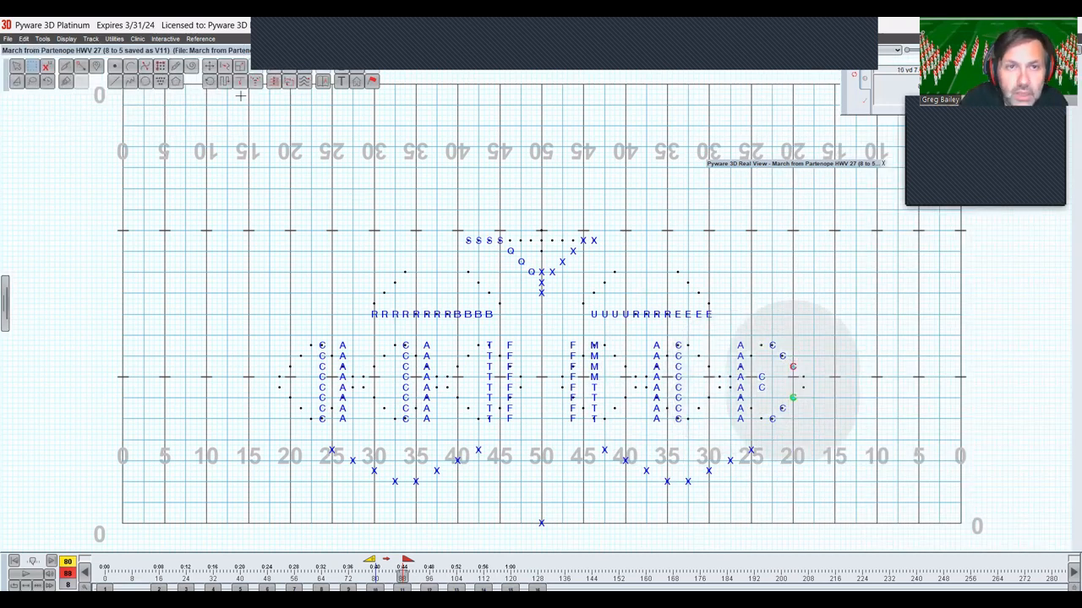
left_click(296, 82)
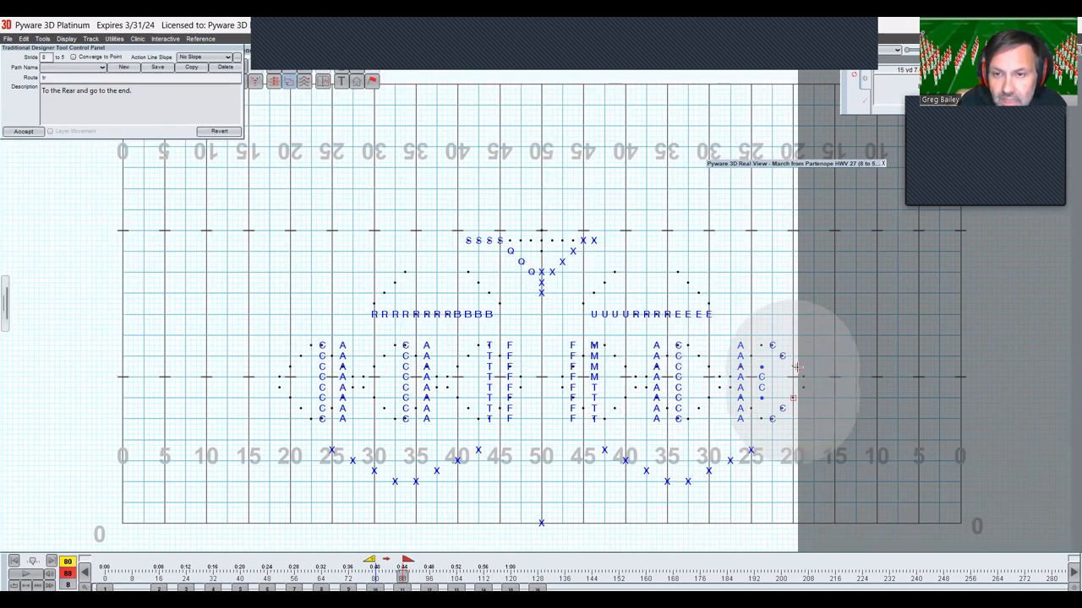
left_click(795, 368)
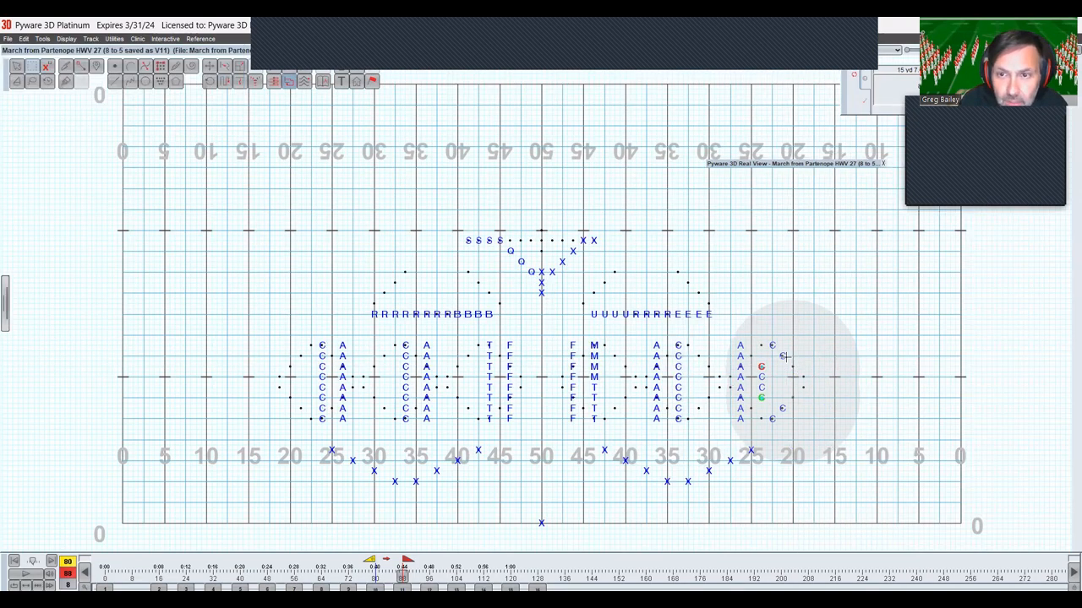
left_click(287, 82)
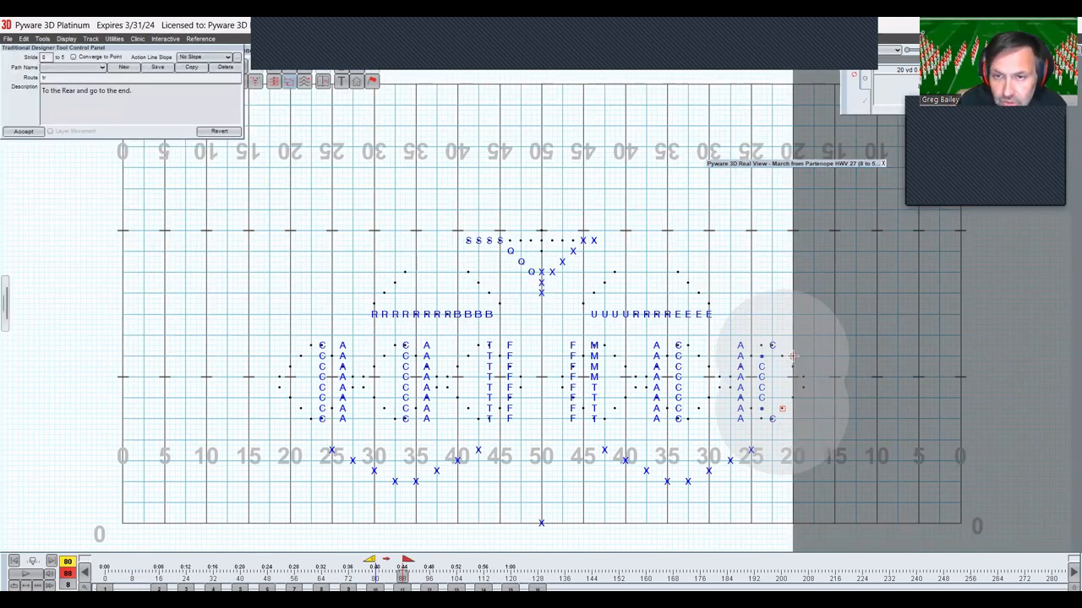
left_click(793, 357)
Route the top and bottom C pair of the sixth diamond with "tr", adjusting the action line to complete the C column
left_click_drag(769, 341, 785, 427)
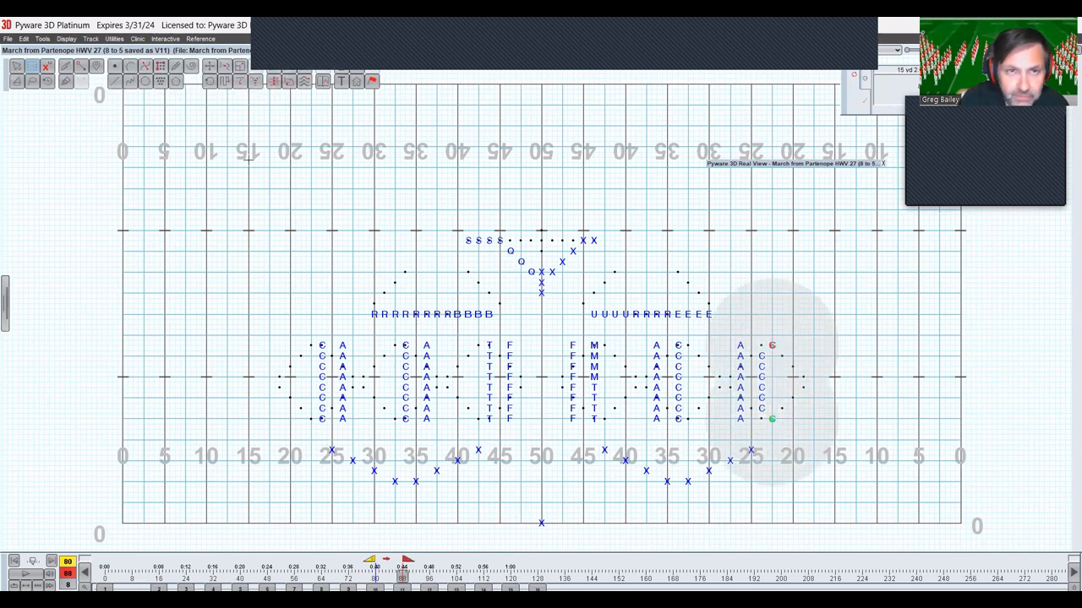
left_click(288, 87)
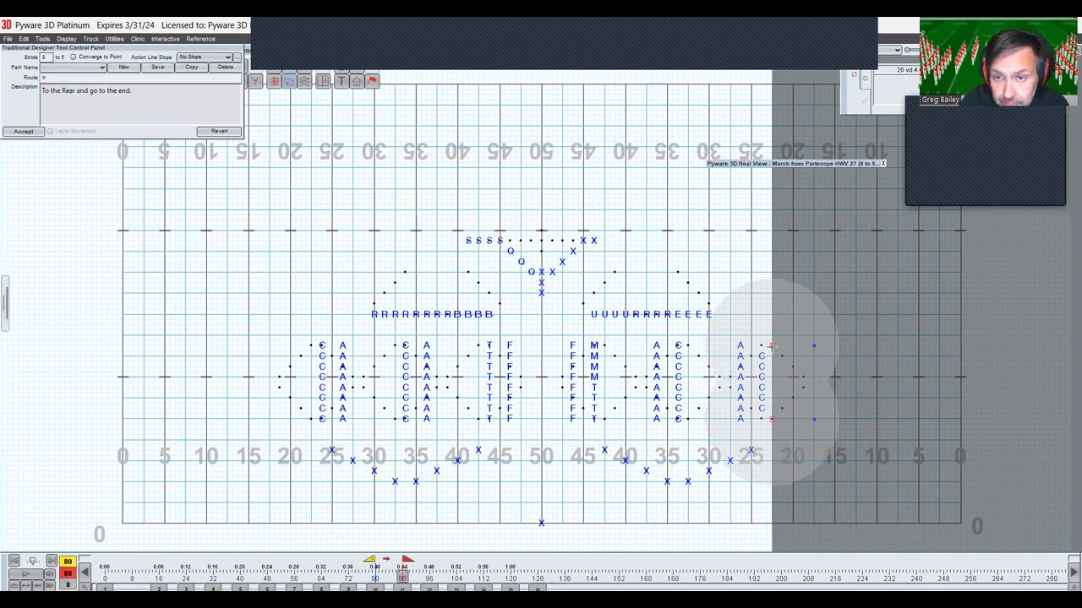
left_click_drag(772, 346, 785, 345)
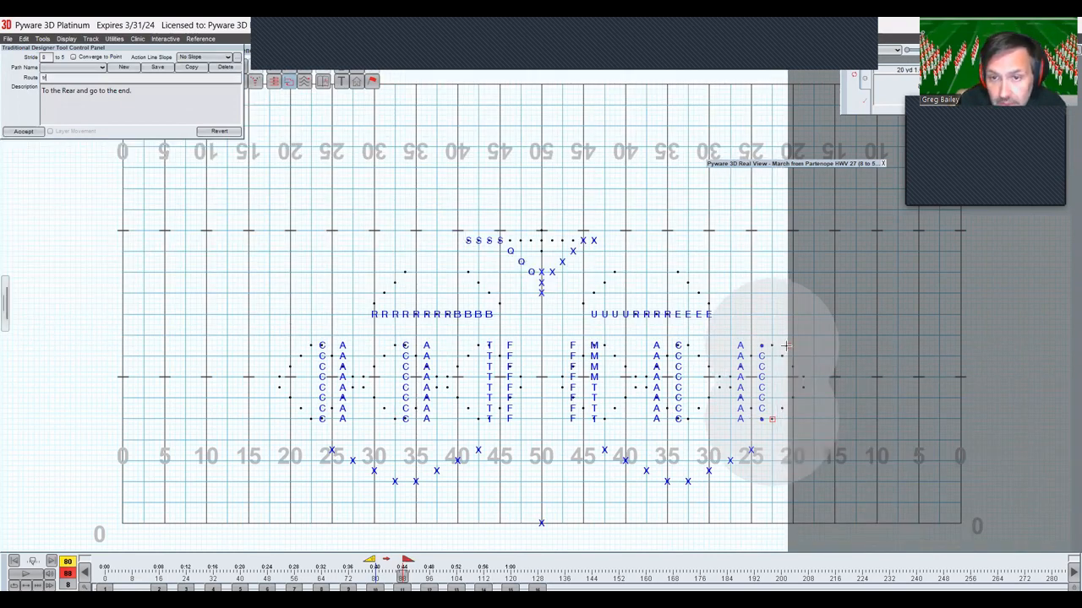
key("Return")
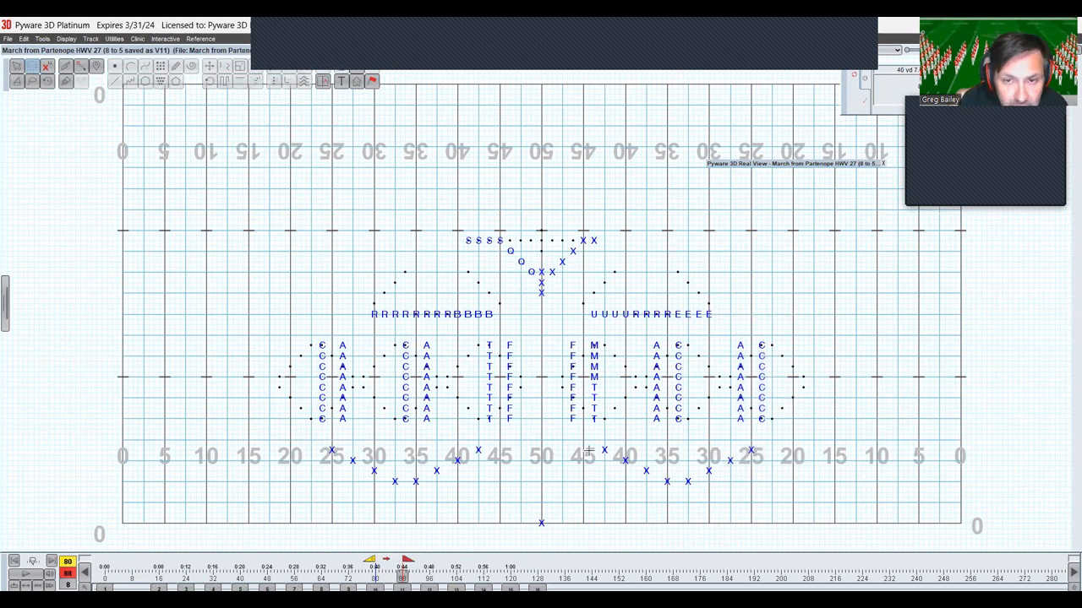
Push the eight-X arc on the right half of the field 5 yards toward the 50-yard line with the Push tool
left_click_drag(590, 441, 796, 502)
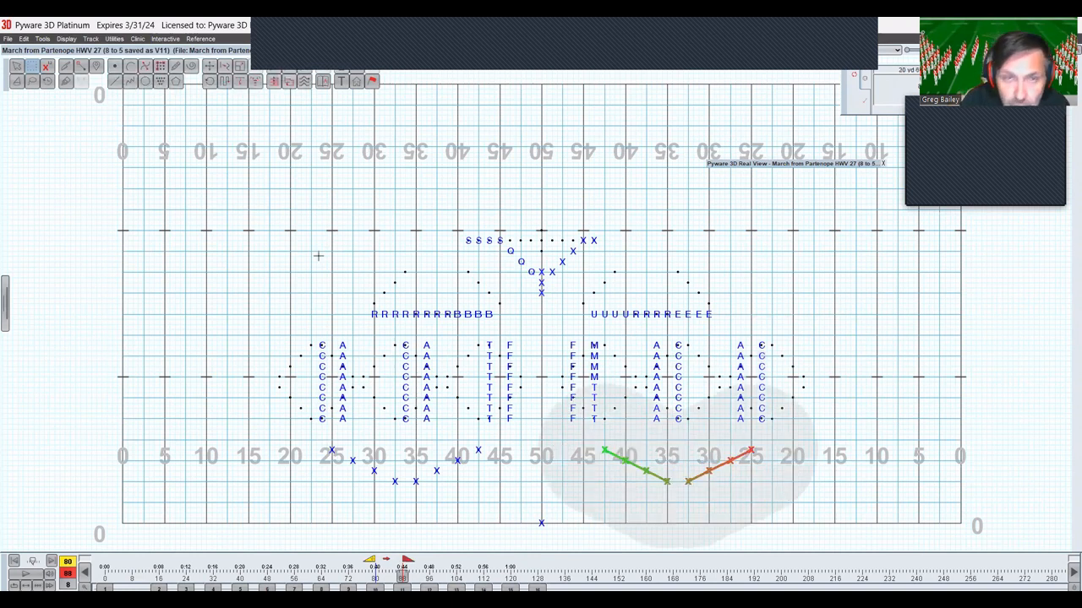
left_click(213, 69)
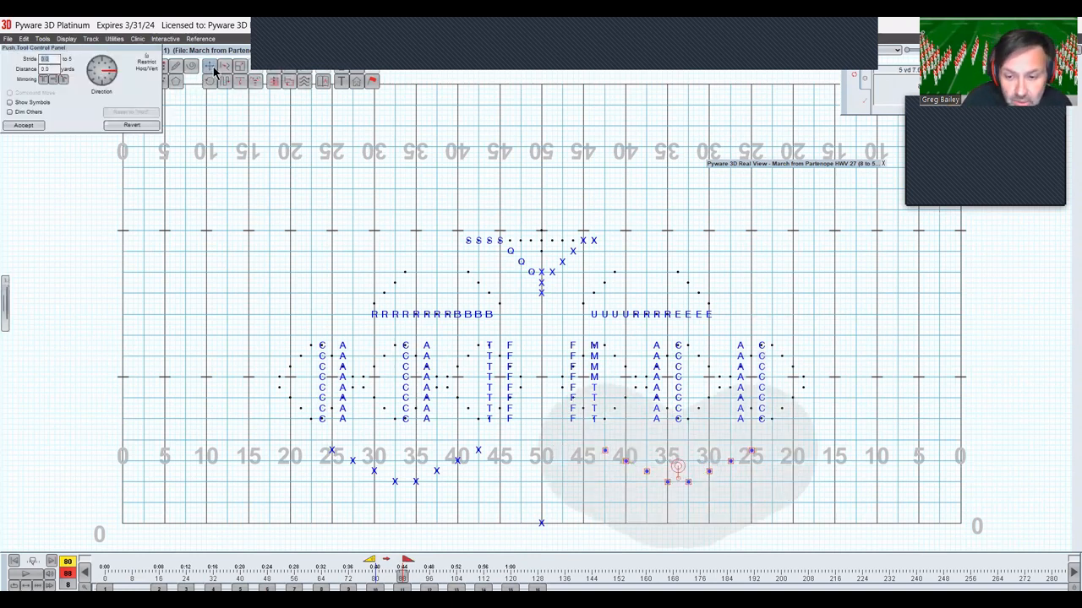
key("Left")
key("Left")
key("Left")
key("Left")
key("Left")
key("Left")
key("Left")
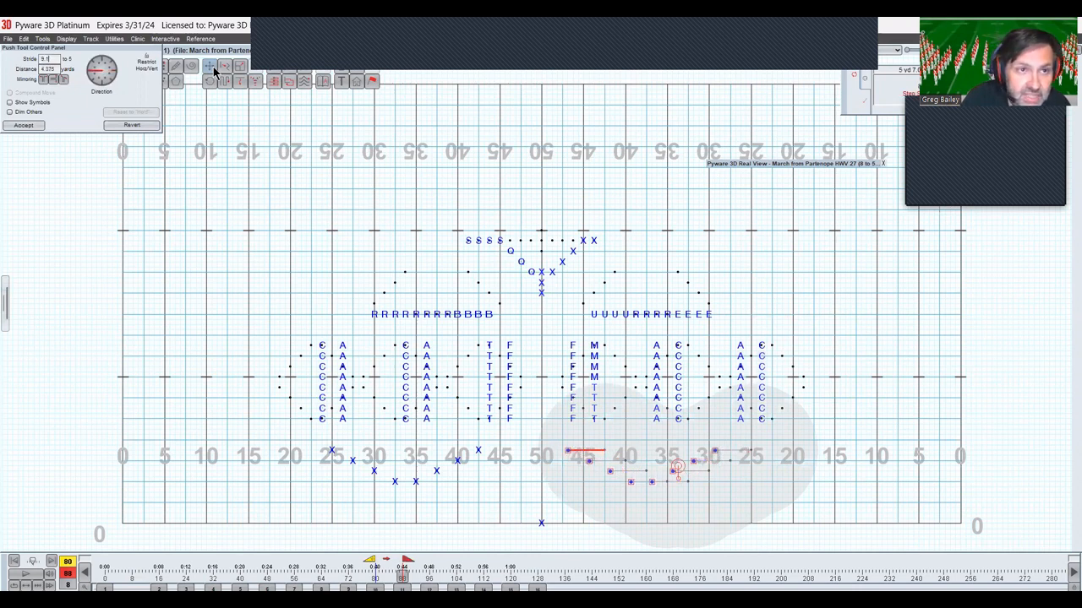
key("Left")
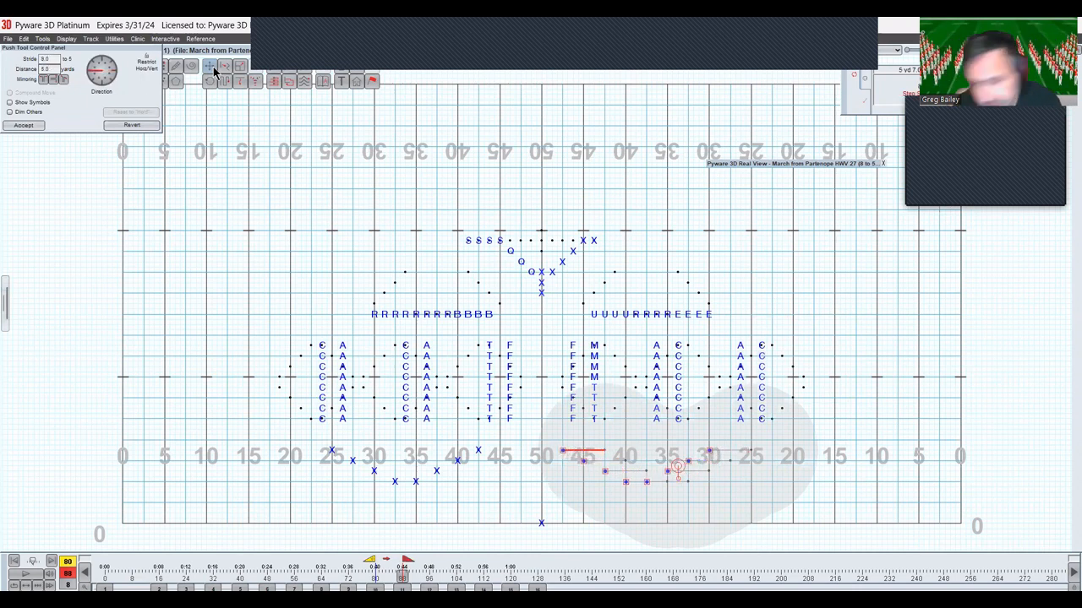
key("Return")
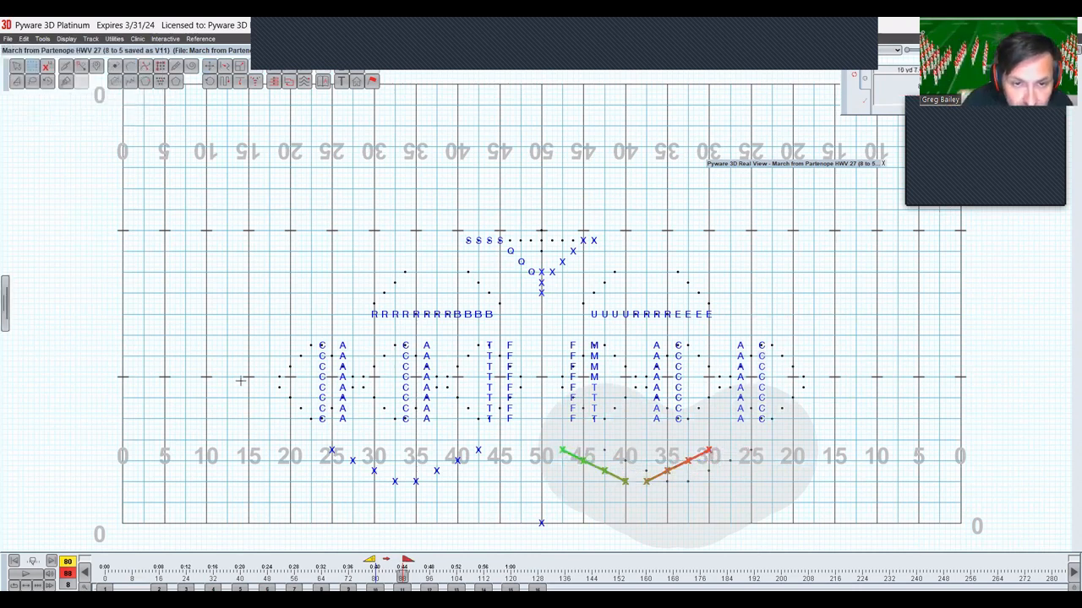
Push the matching X arc on the left half 5 yards toward the 50-yard line, deselect it, and save the drill
left_click_drag(302, 444, 461, 500)
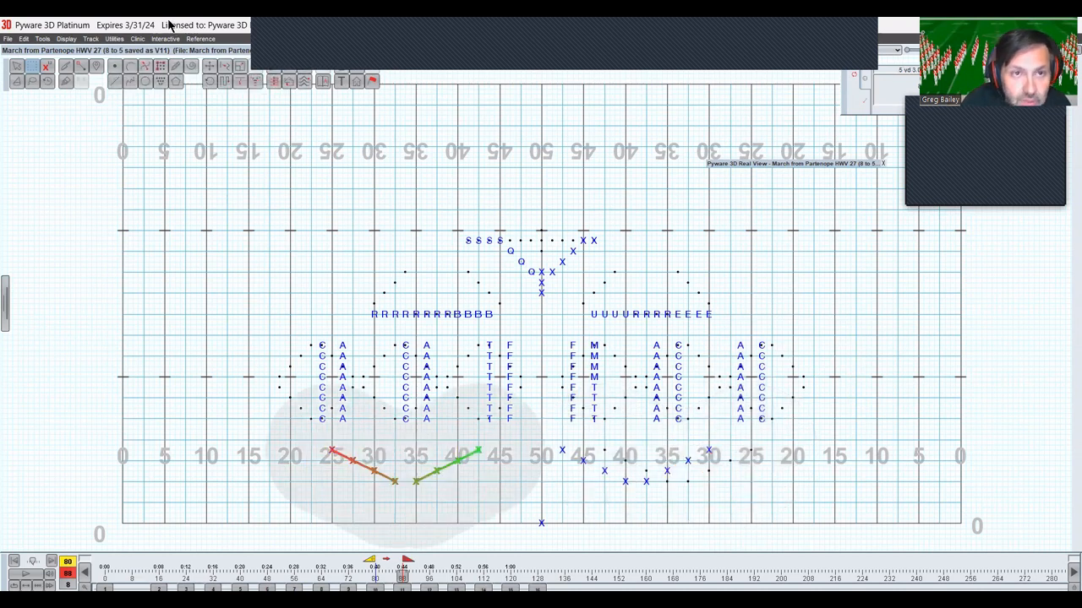
left_click(216, 73)
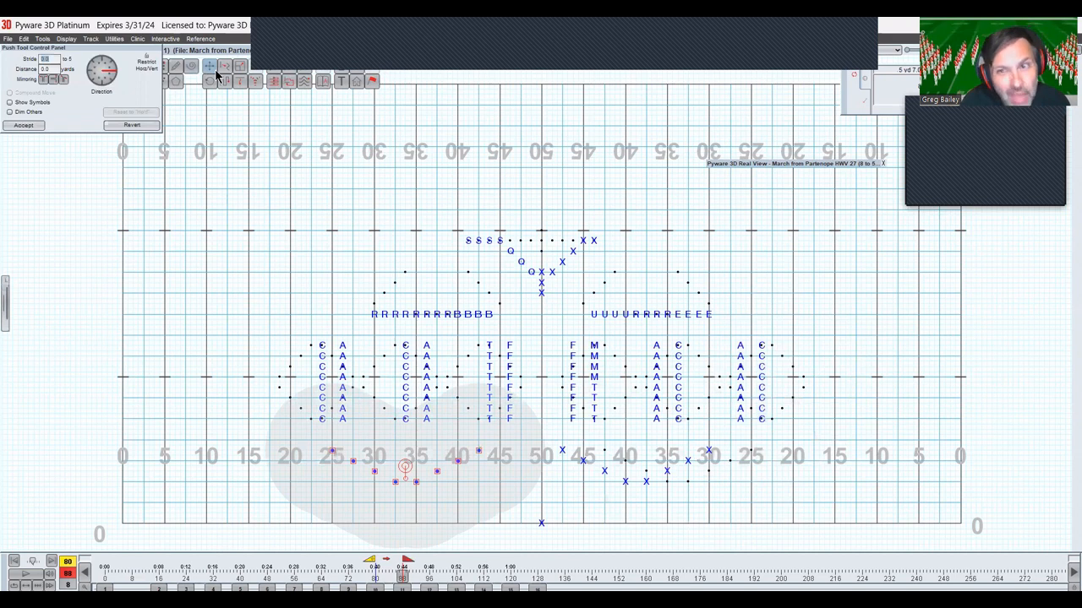
key("Right")
key("Right")
key("Right")
key("Right")
key("Right")
key("Right")
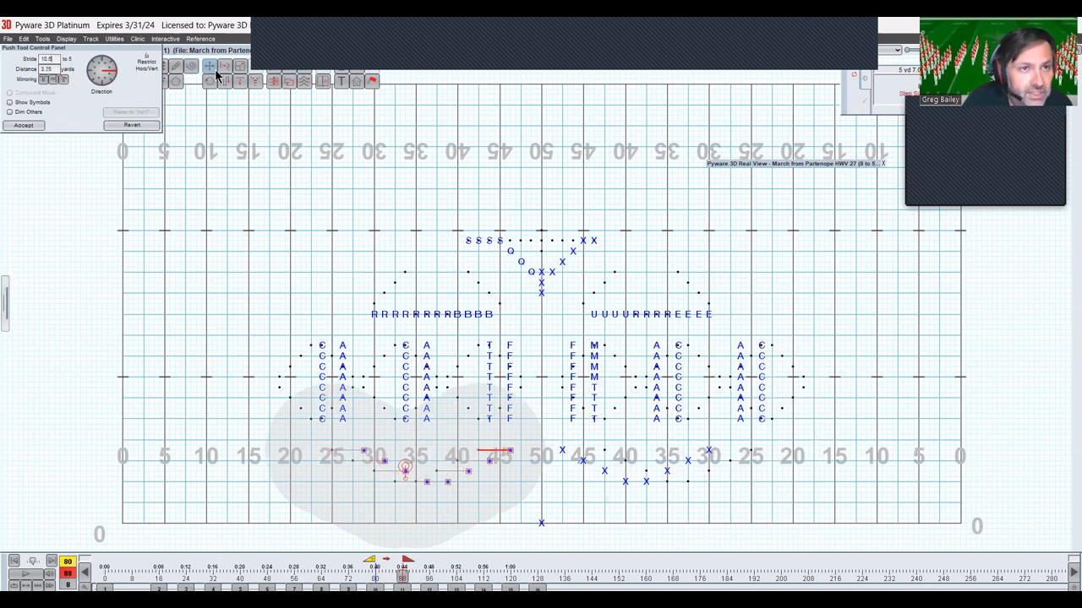
key("Right")
key("Right")
key("Return")
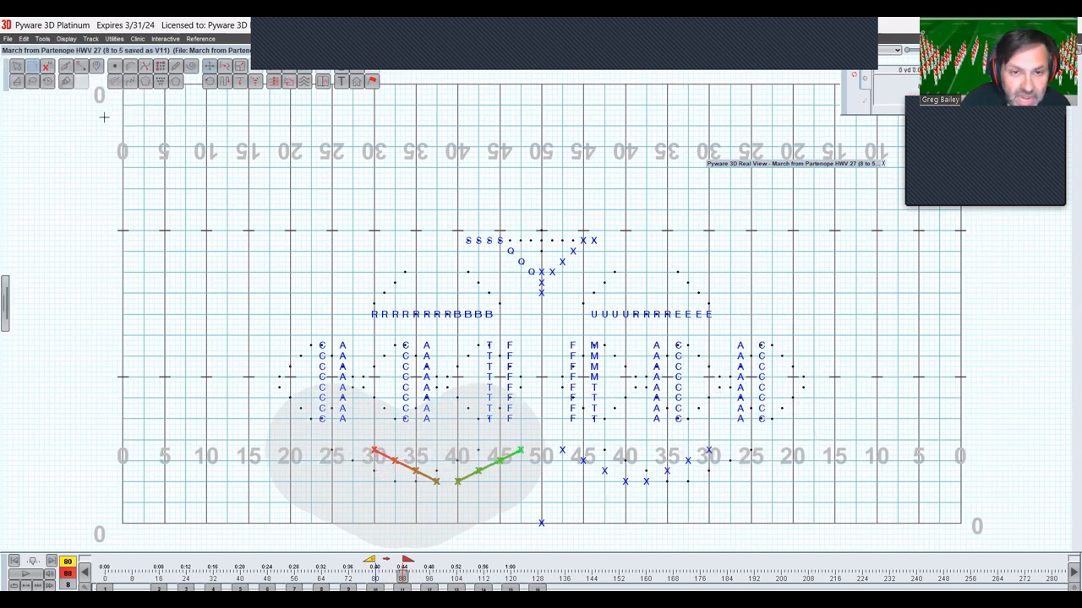
left_click(405, 243)
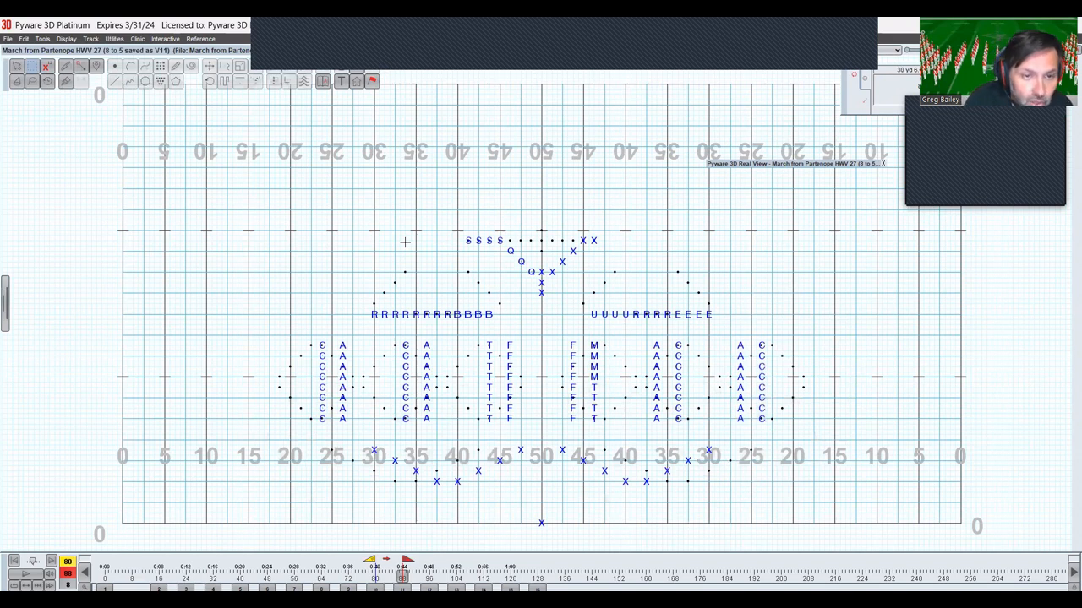
key("ctrl+s")
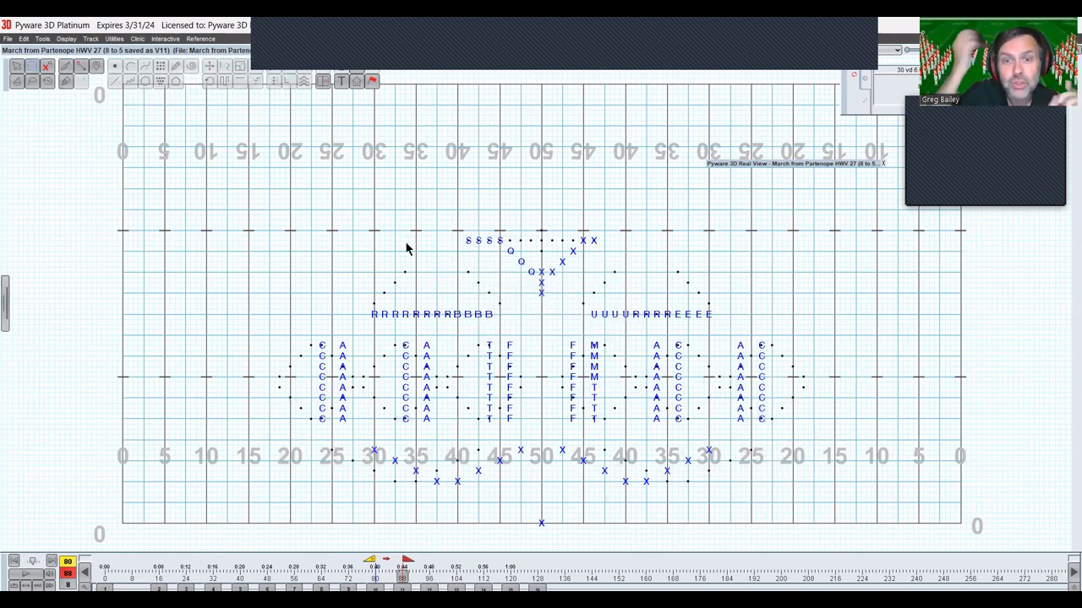